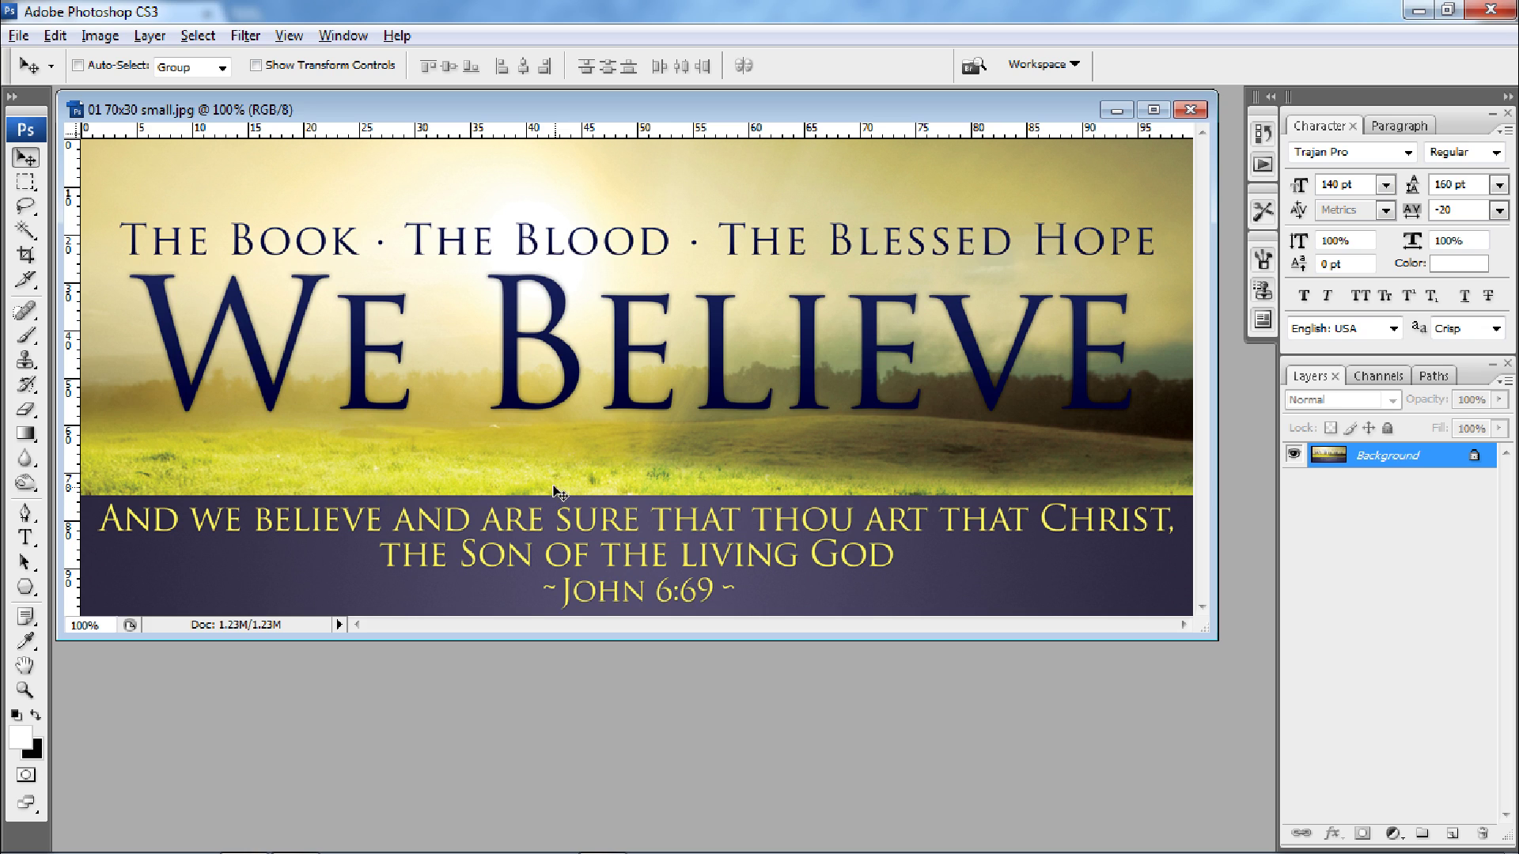
Close the open banner image and start a new document 70 inches wide and 30 inches high.
click(1191, 109)
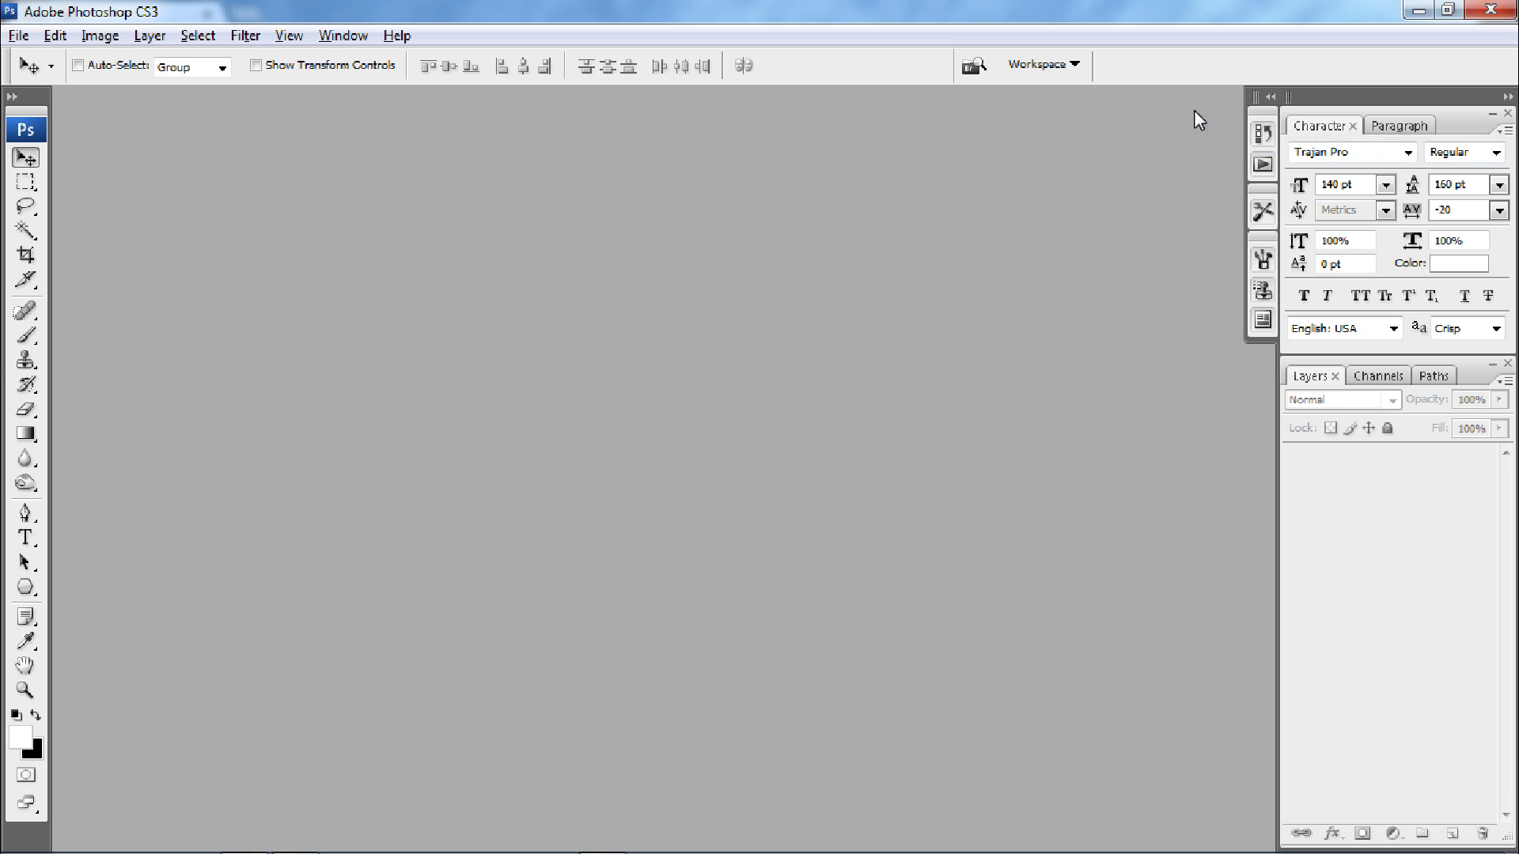
click(23, 39)
click(31, 54)
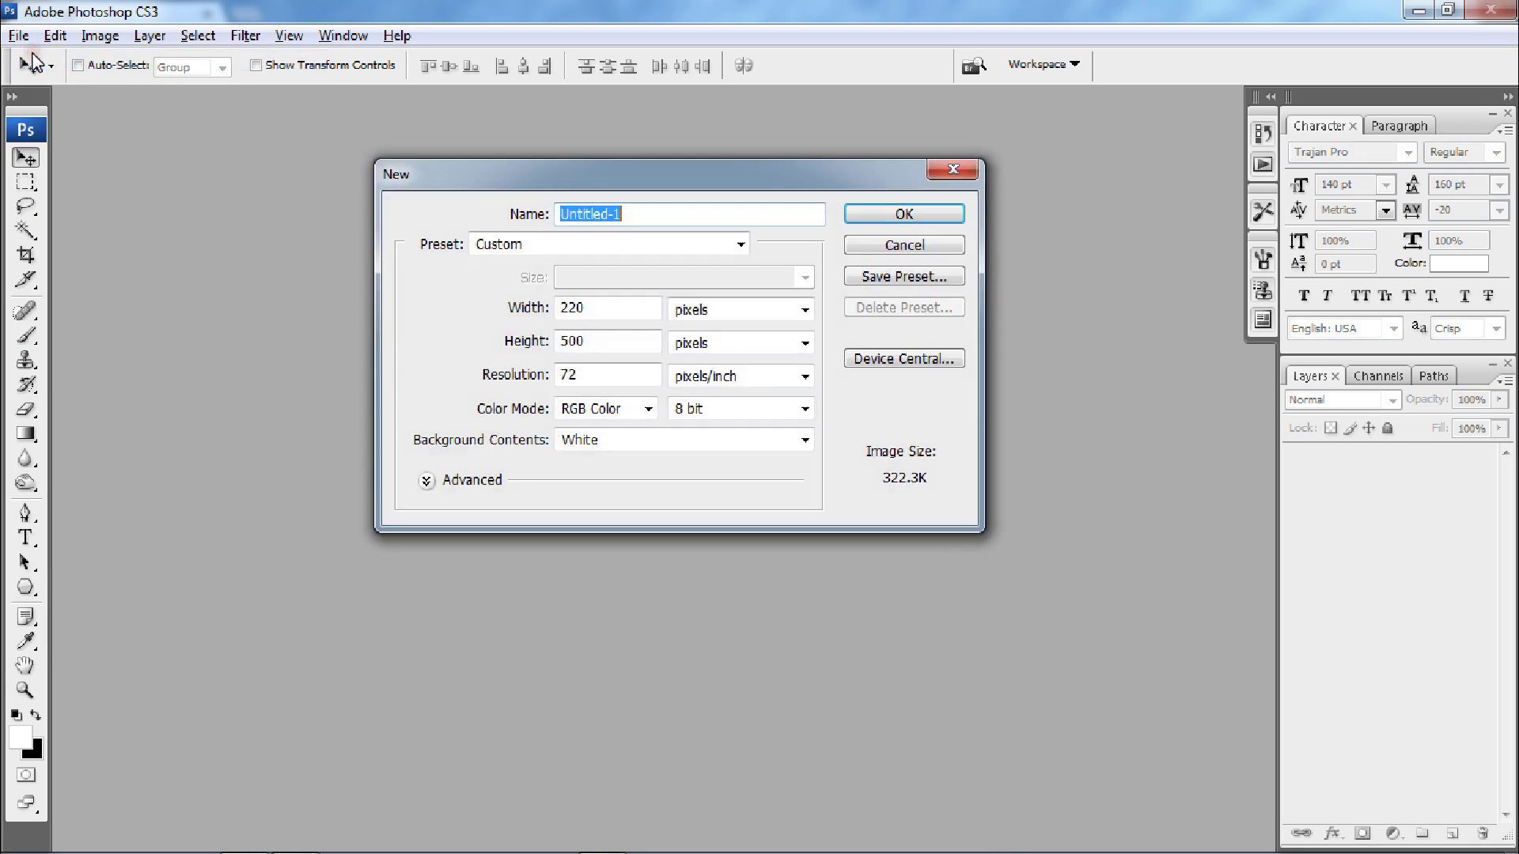
click(766, 309)
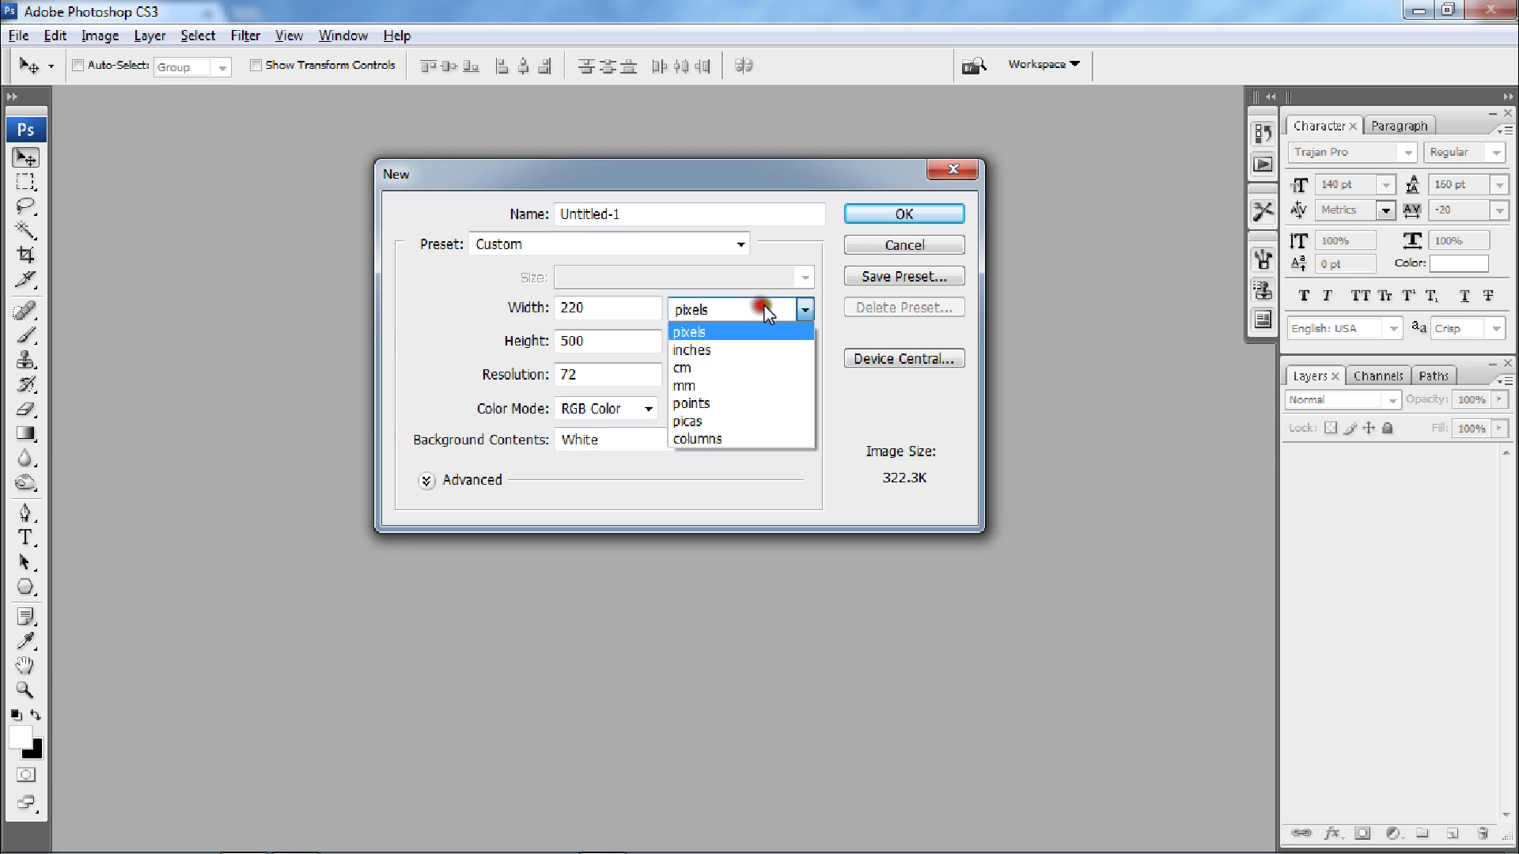
click(747, 346)
double_click(602, 309)
text(70)
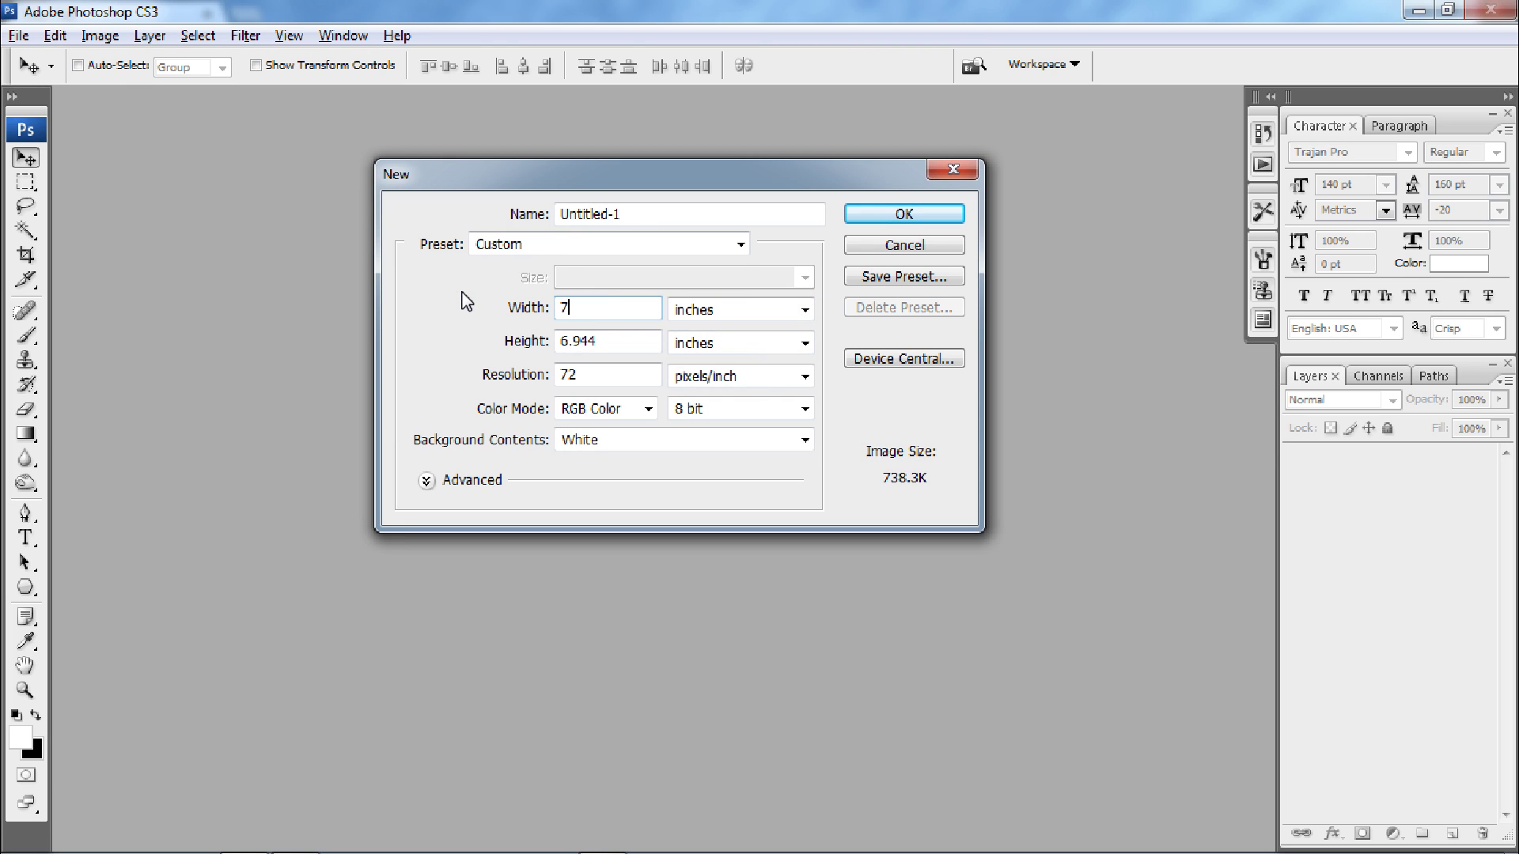
key(Tab)
key(Tab)
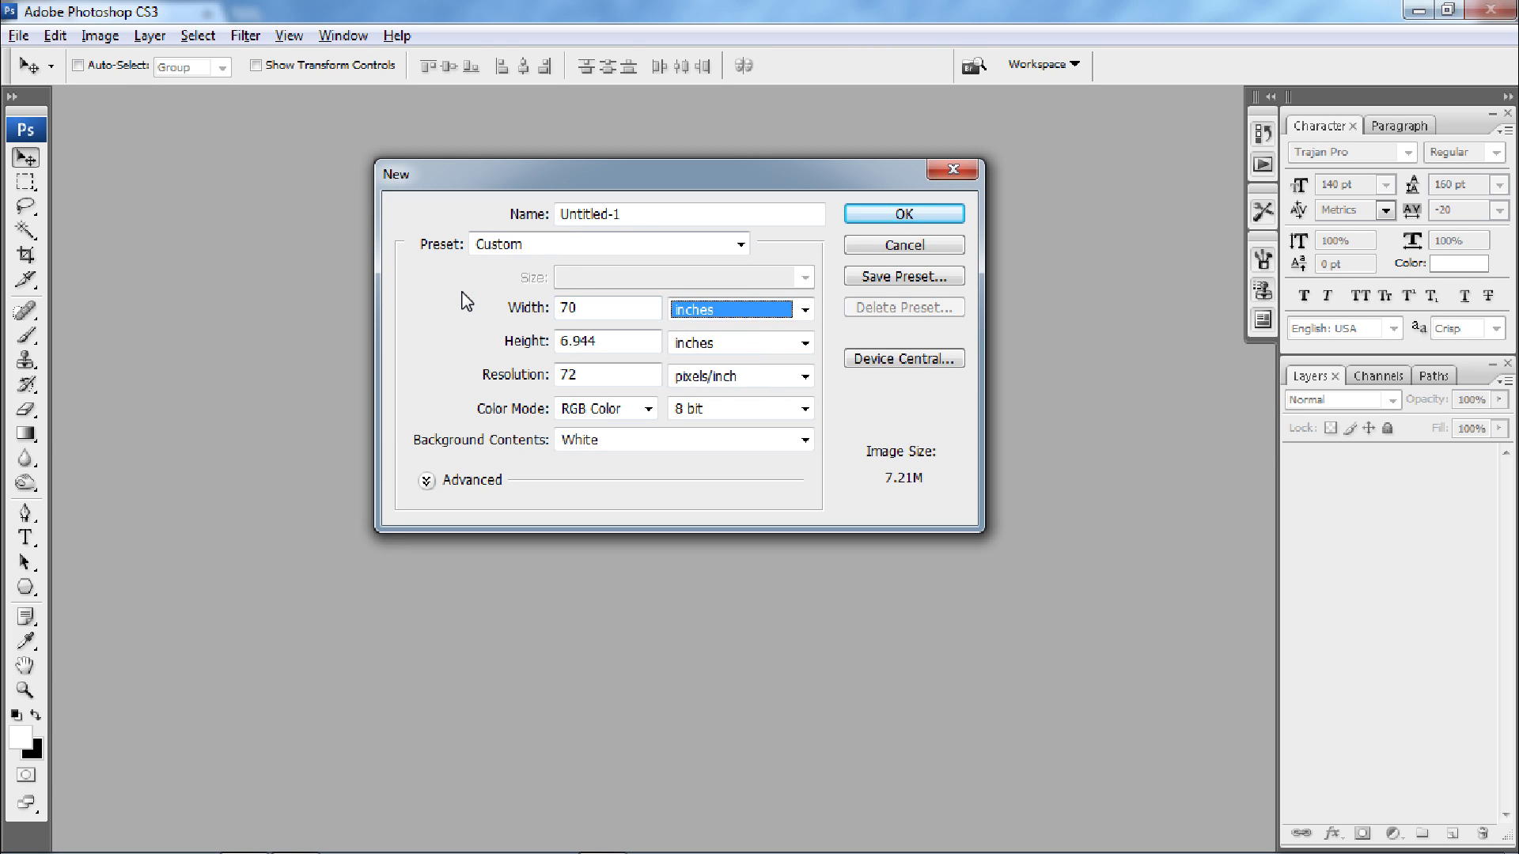
text(30)
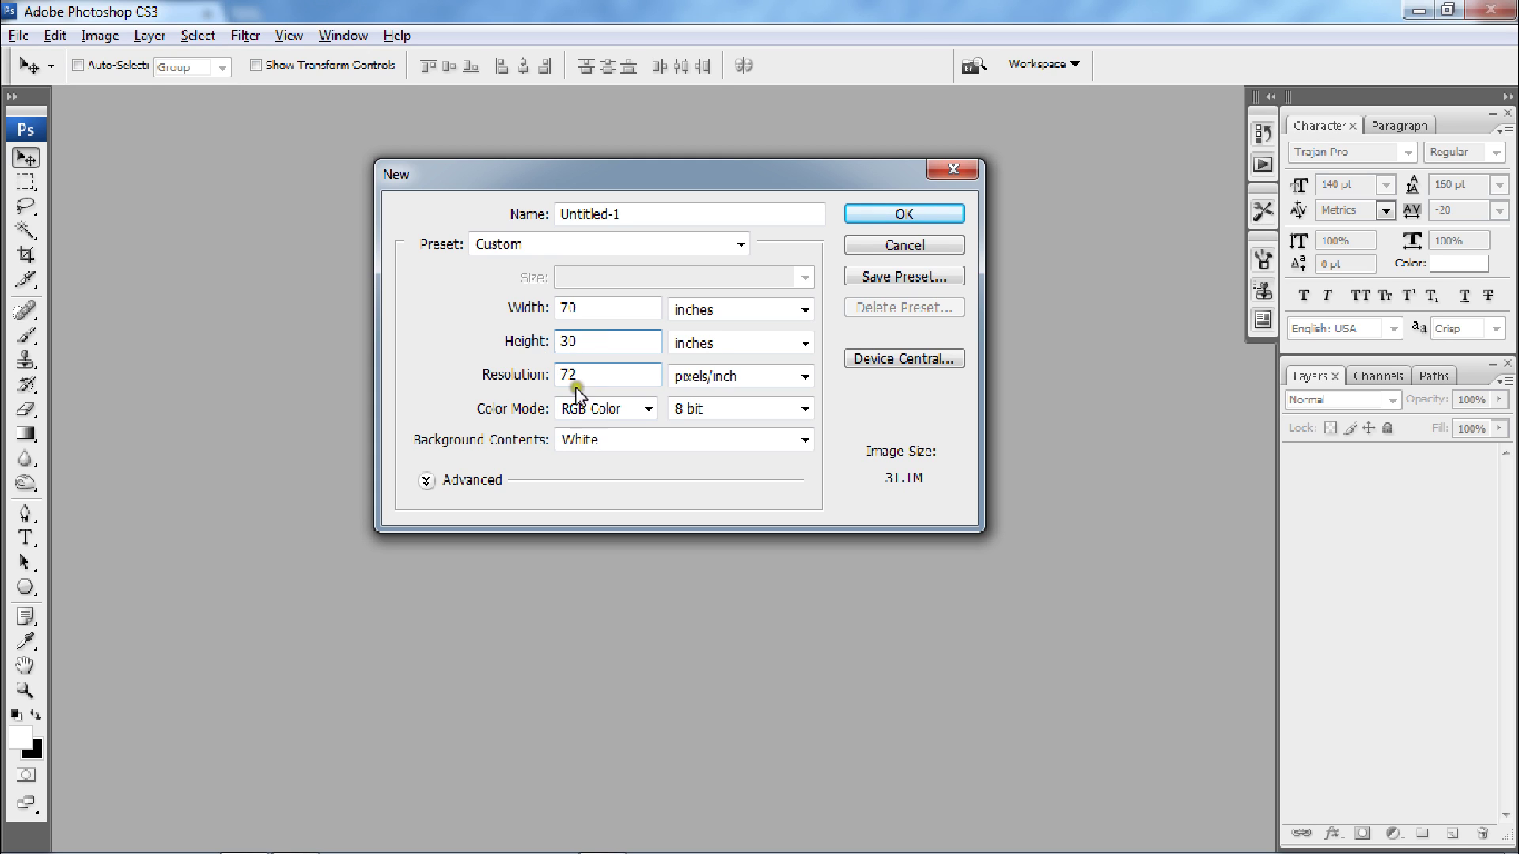
Set the new document's resolution to 150 pixels/inch and color mode to CMYK Color, and create it.
double_click(574, 376)
text(150)
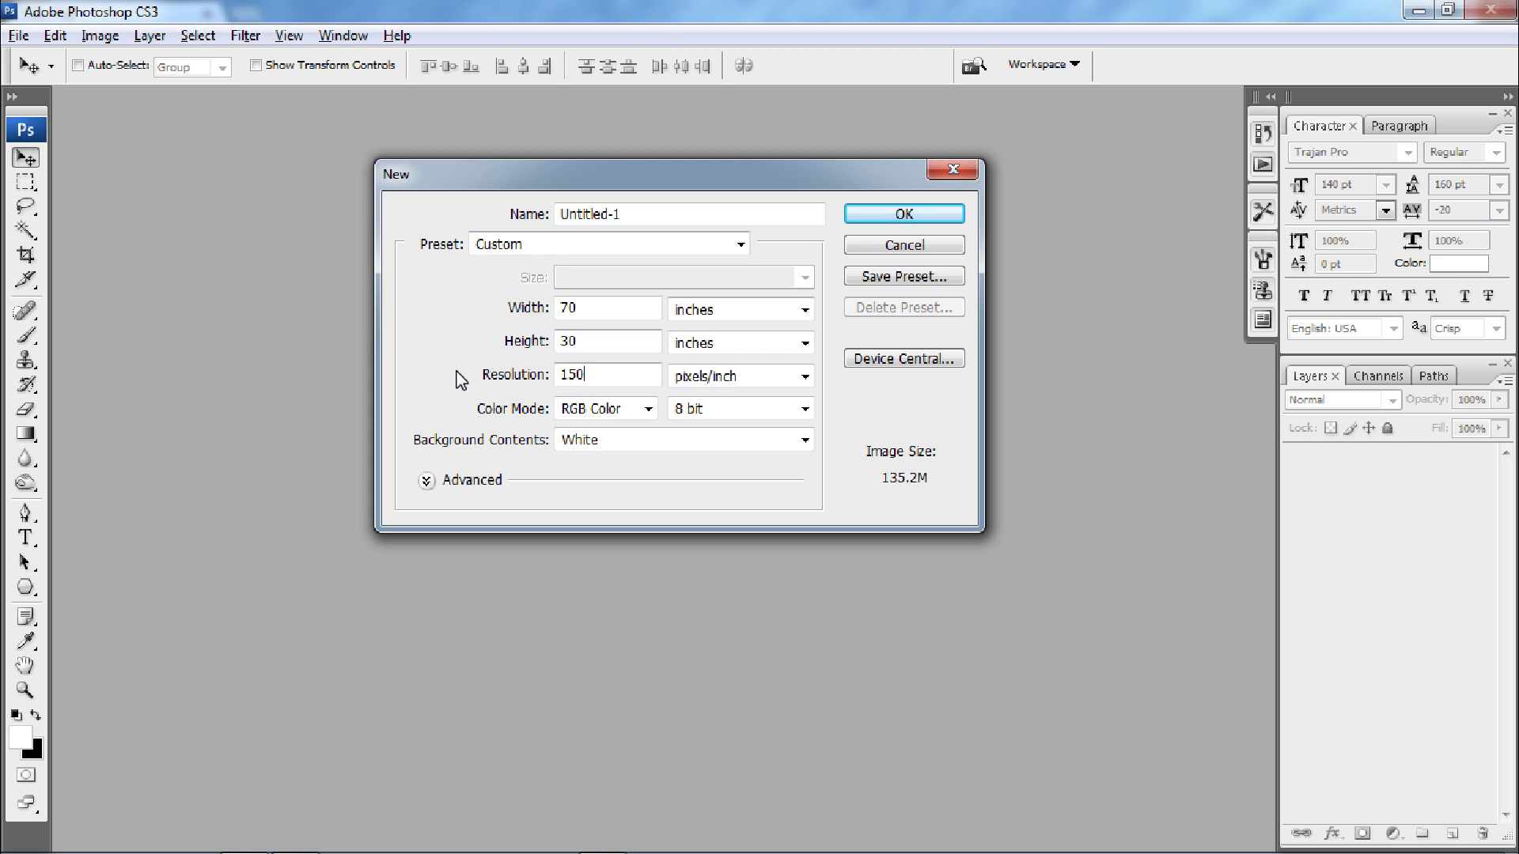
click(573, 408)
click(585, 481)
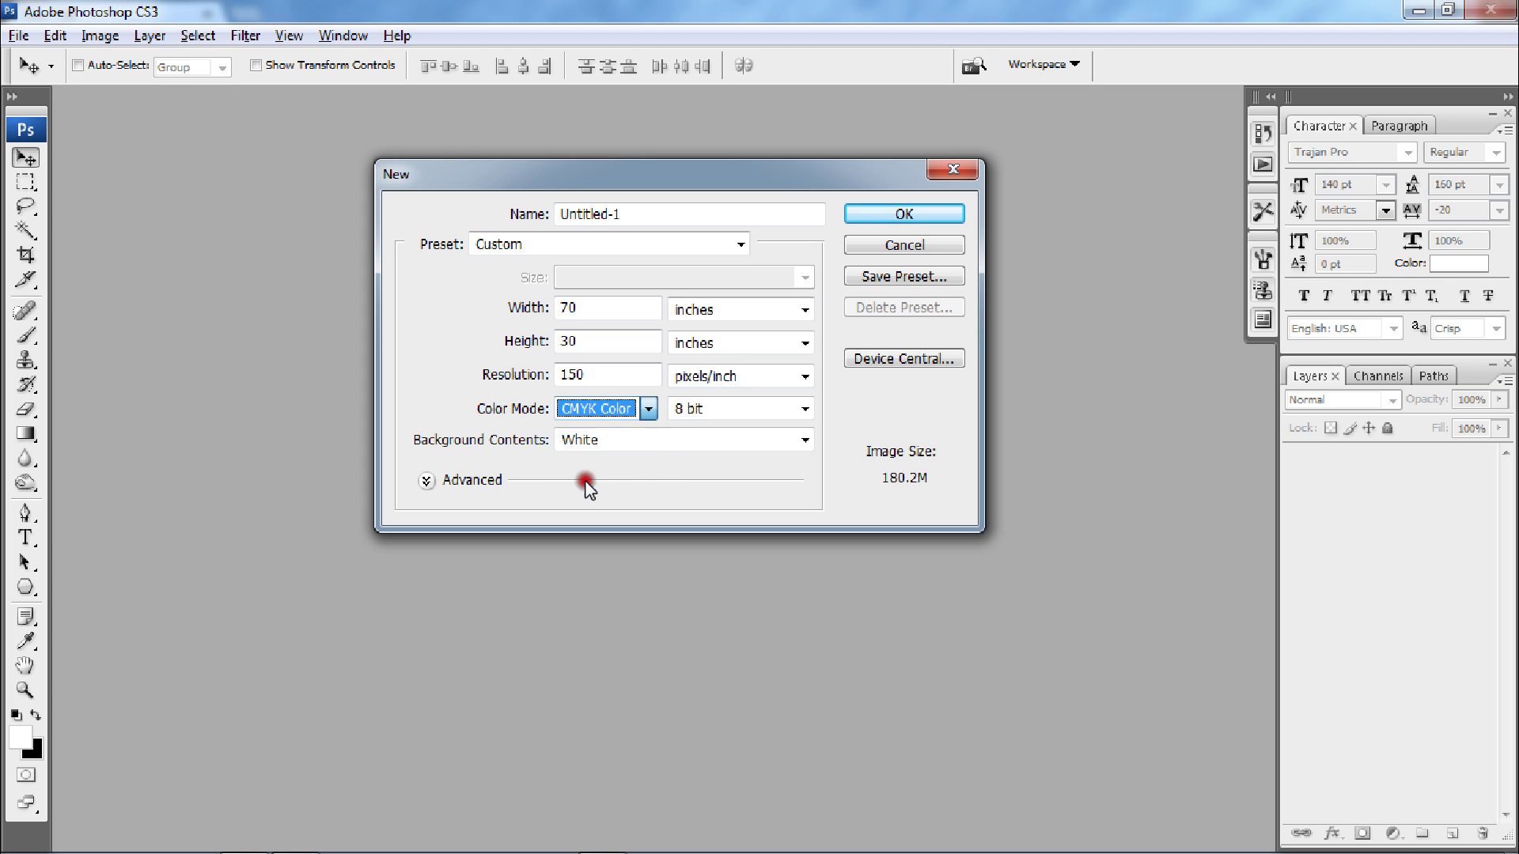
click(894, 214)
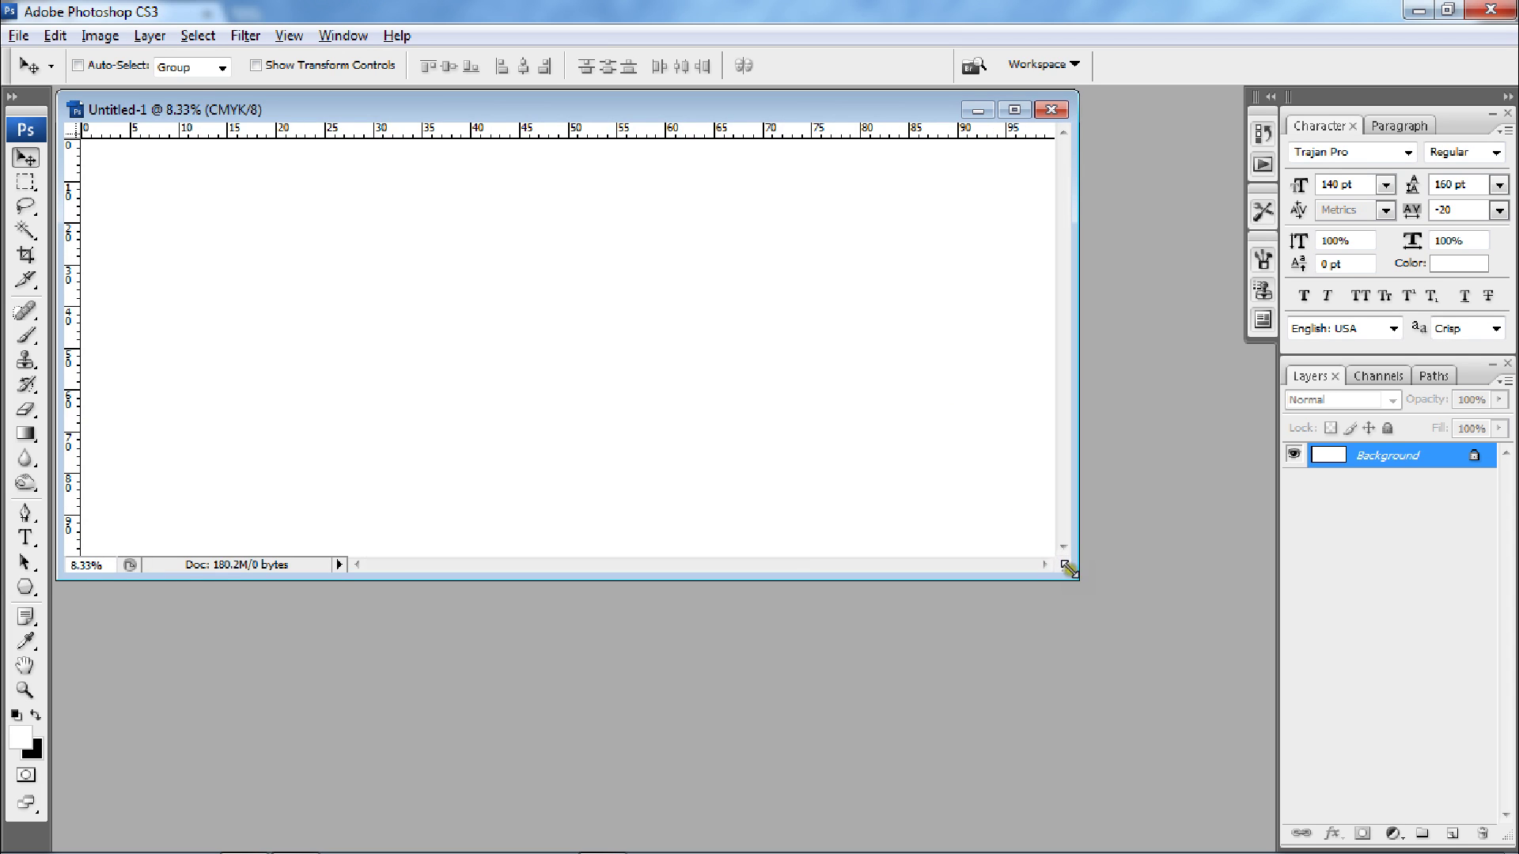
Add a vertical and a horizontal guide at 50 percent to mark the center of the blank canvas.
drag(1068, 570, 1197, 699)
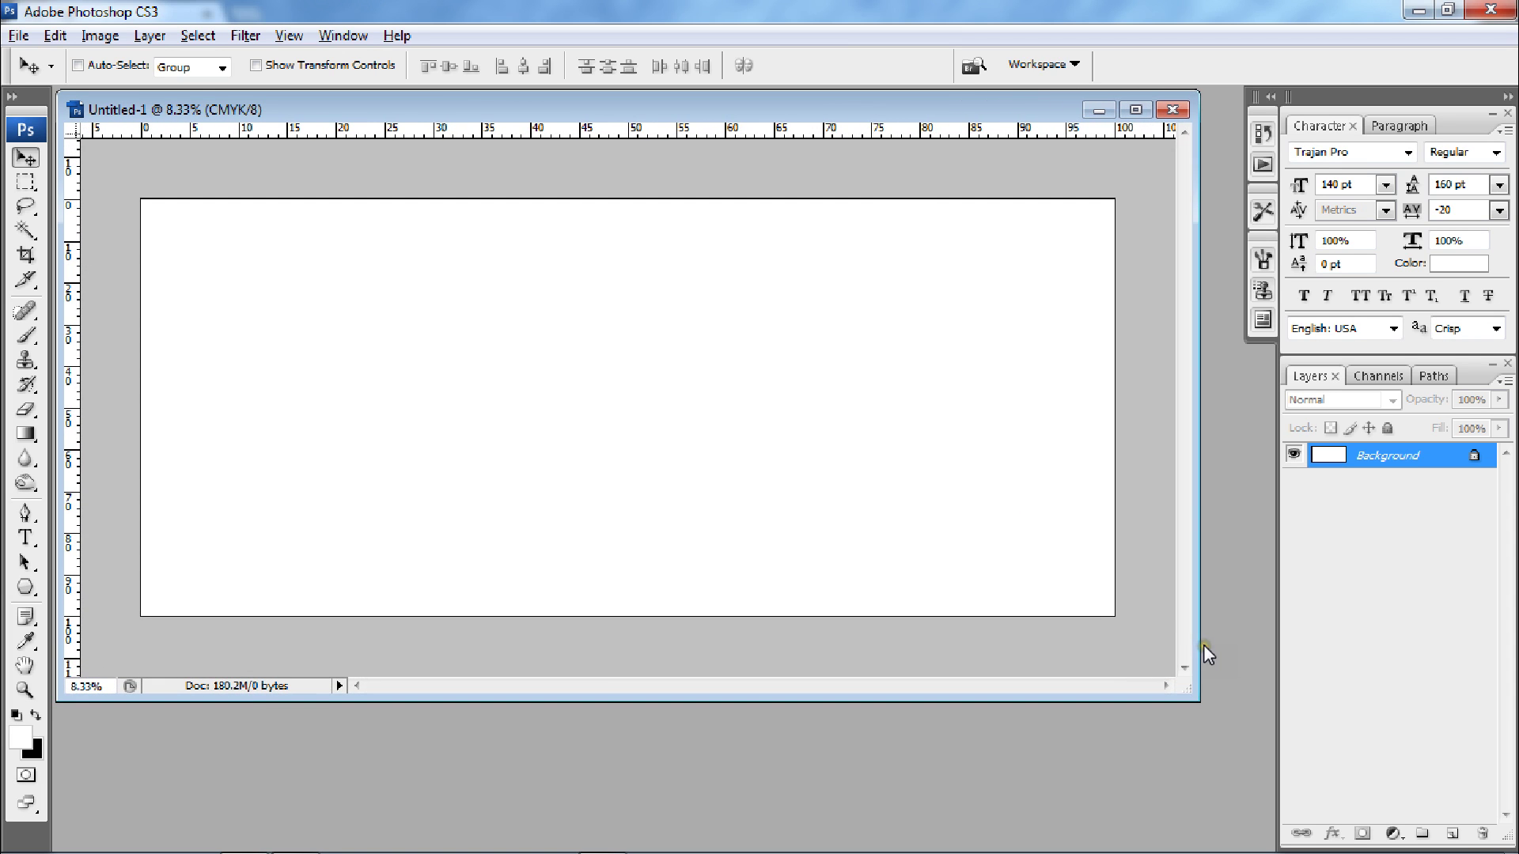
drag(70, 317, 628, 330)
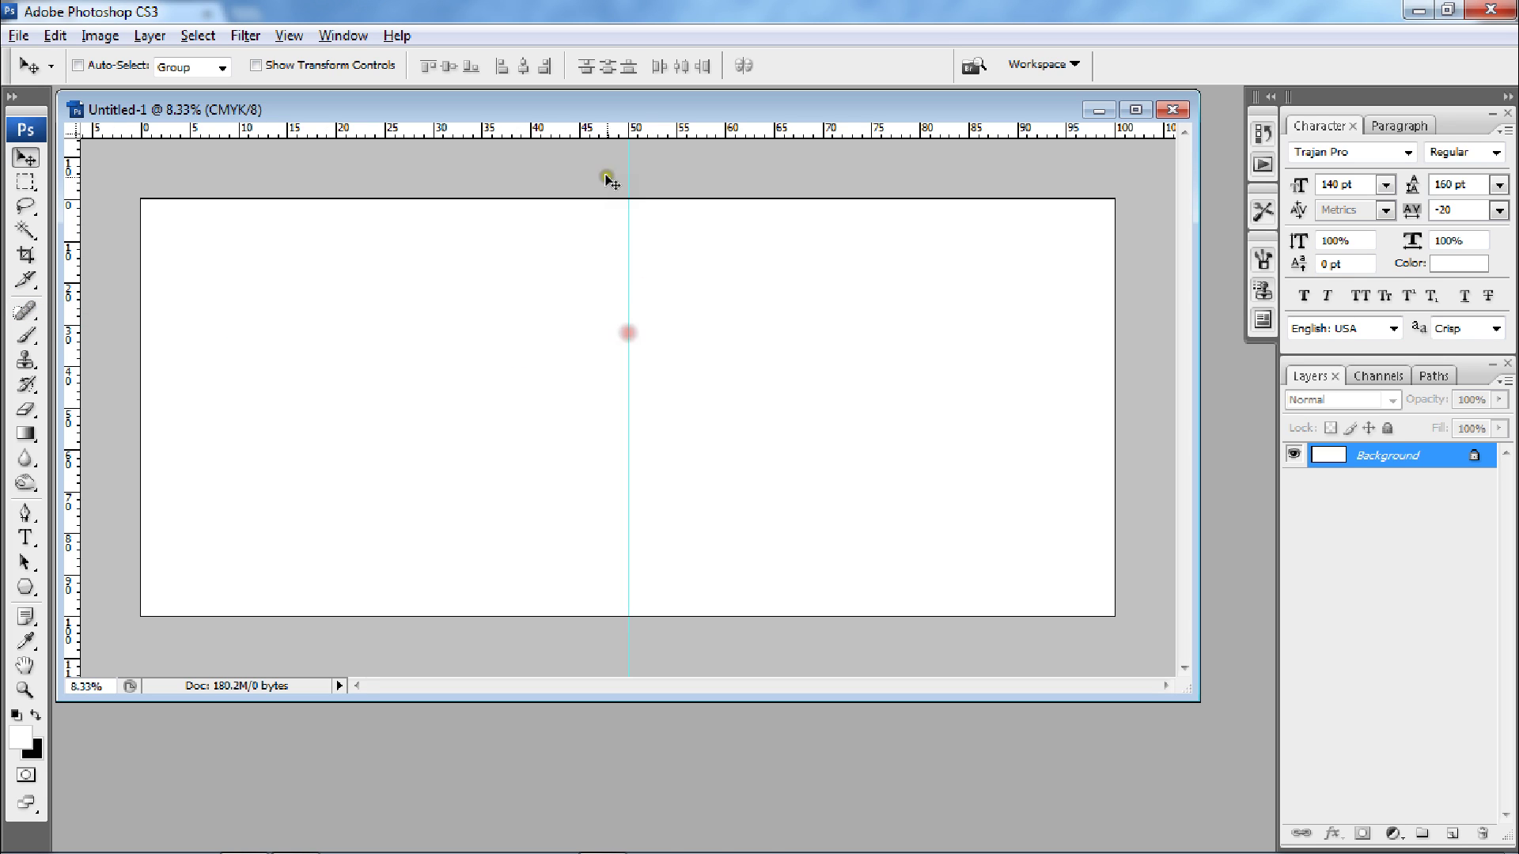
drag(638, 129, 595, 408)
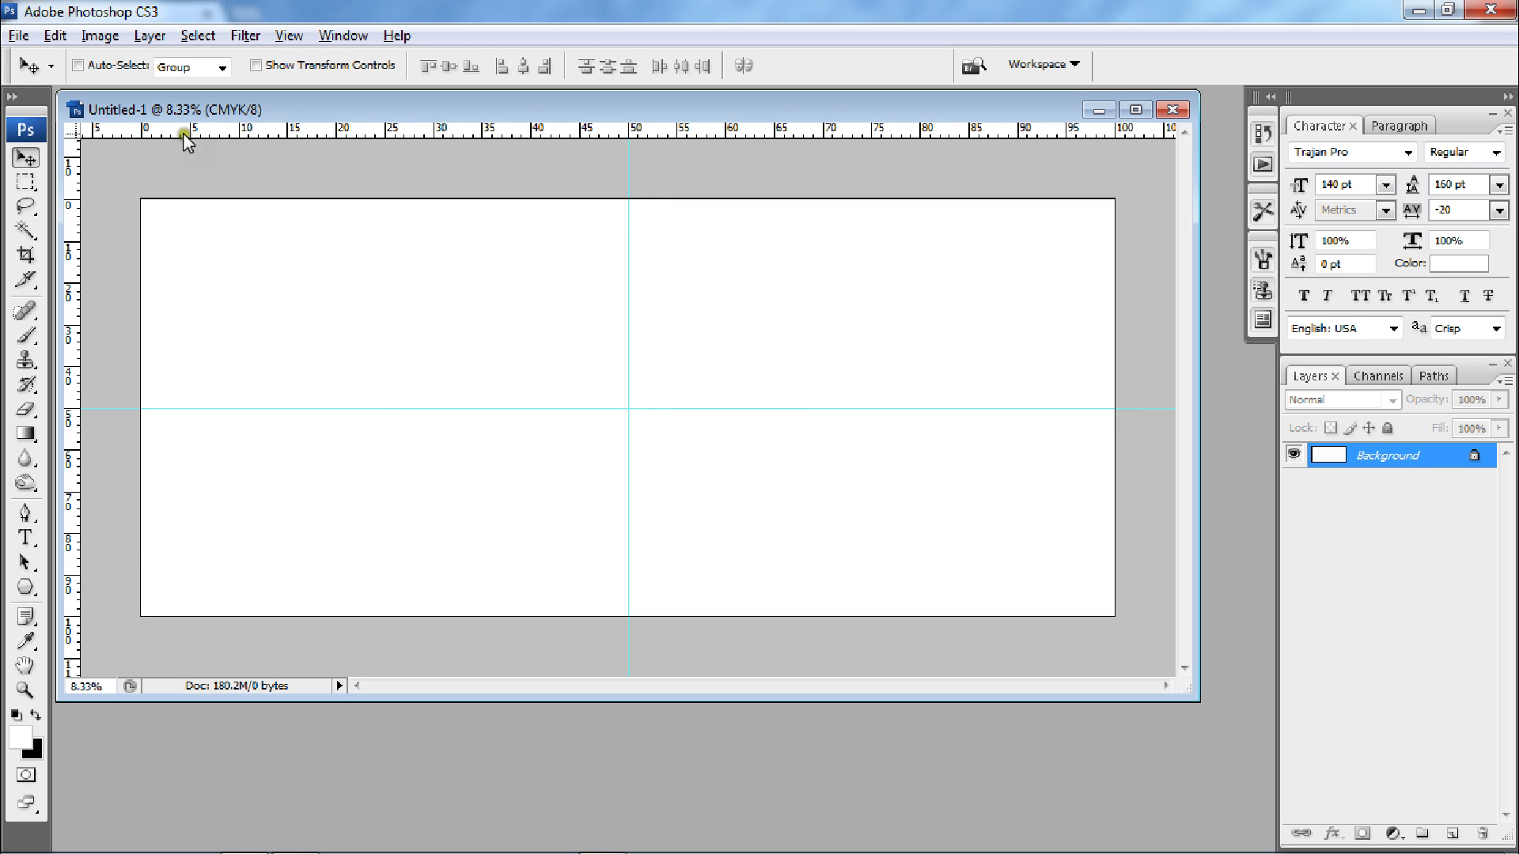
right_click(179, 128)
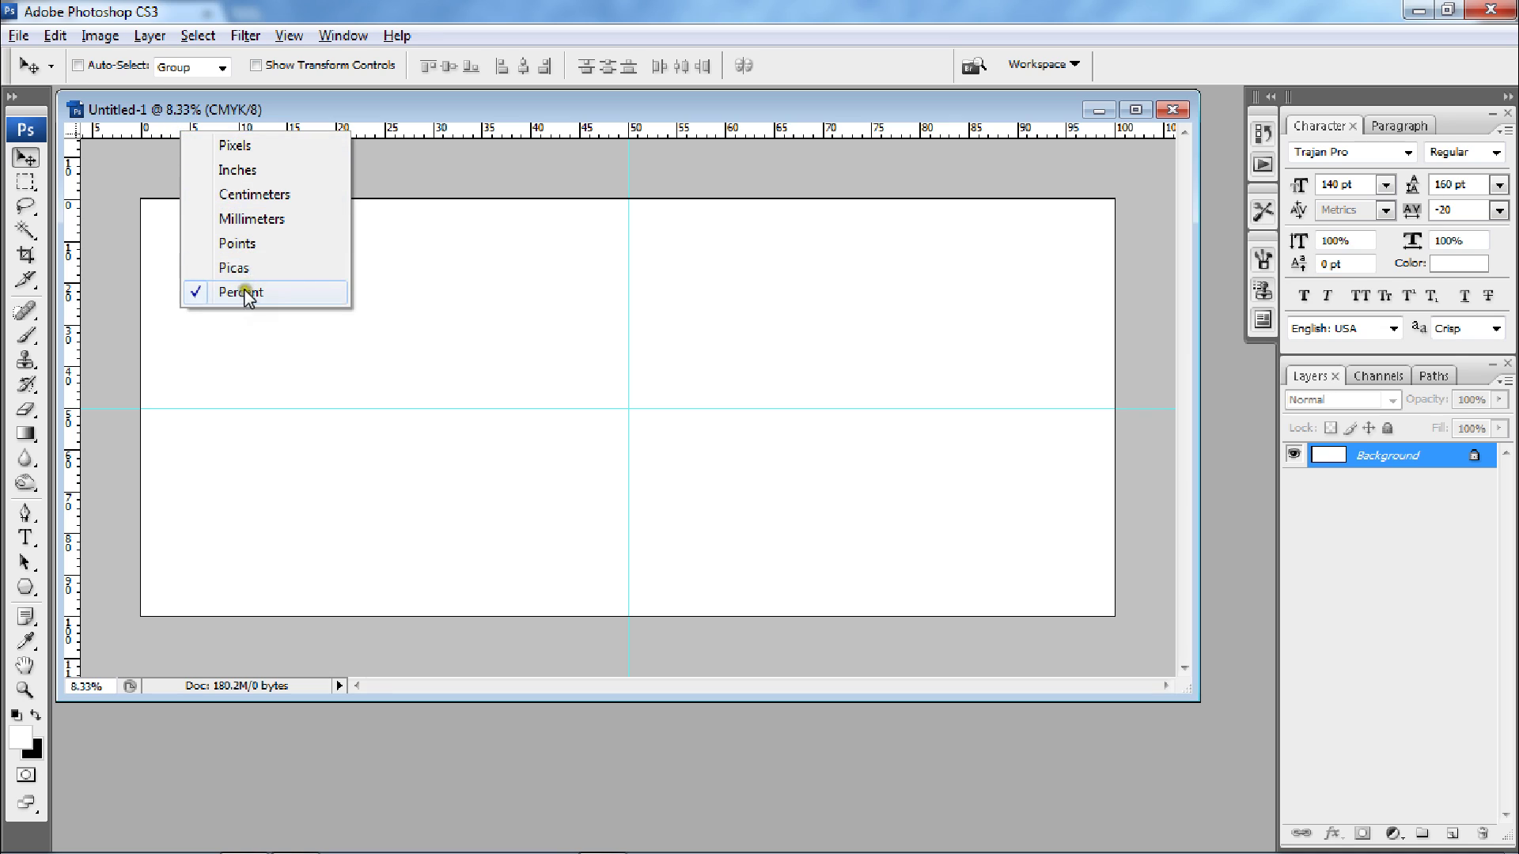
click(587, 123)
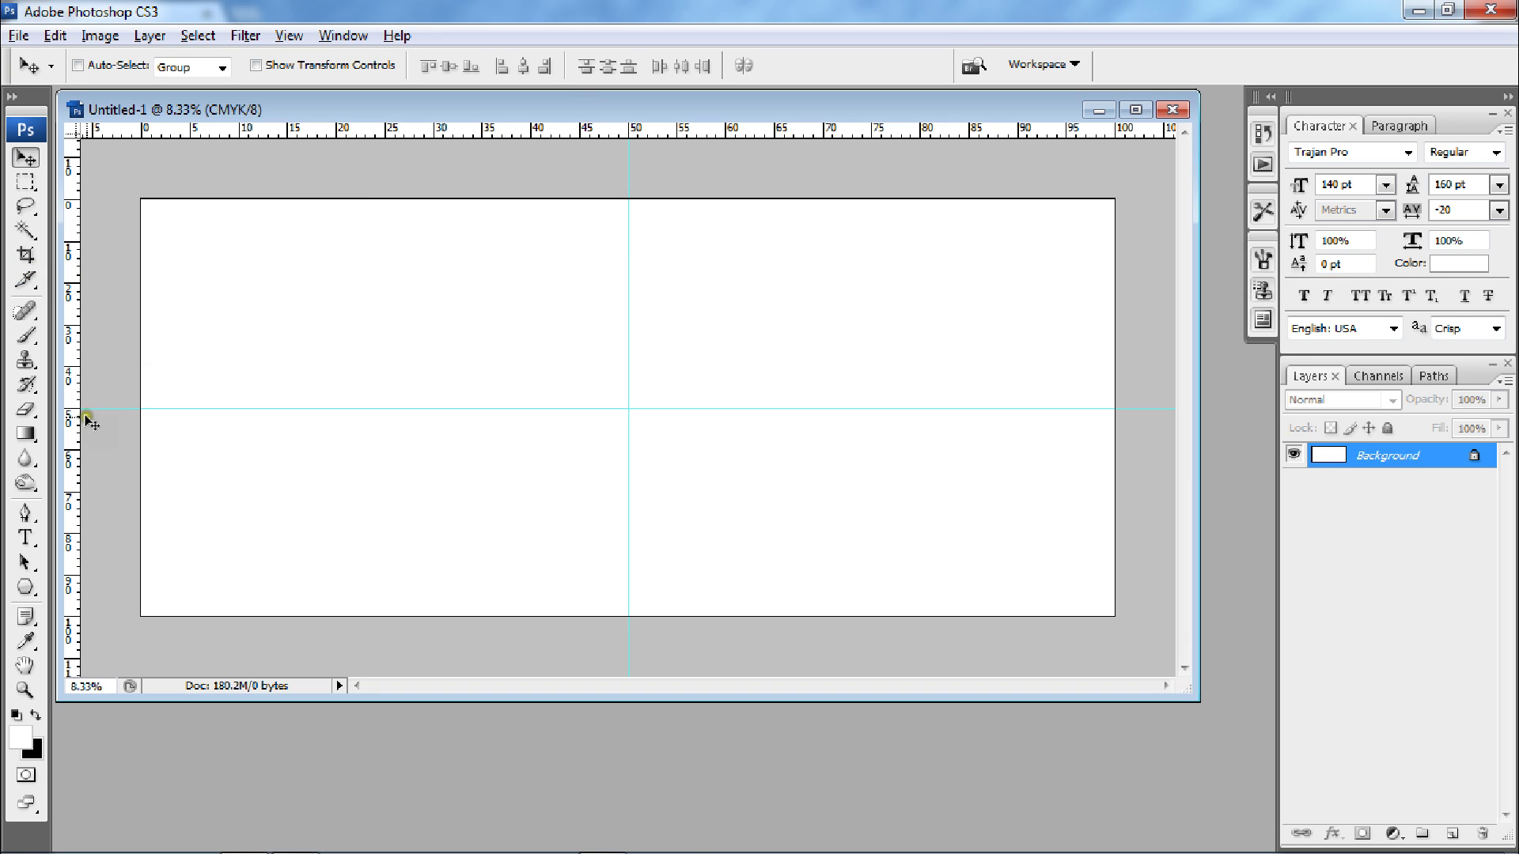
click(580, 429)
Switch to Chrome, open bit.ly/BelievePhoto and view the Fog in meadow stock photo page.
key(alt+Tab)
key(alt+Tab)
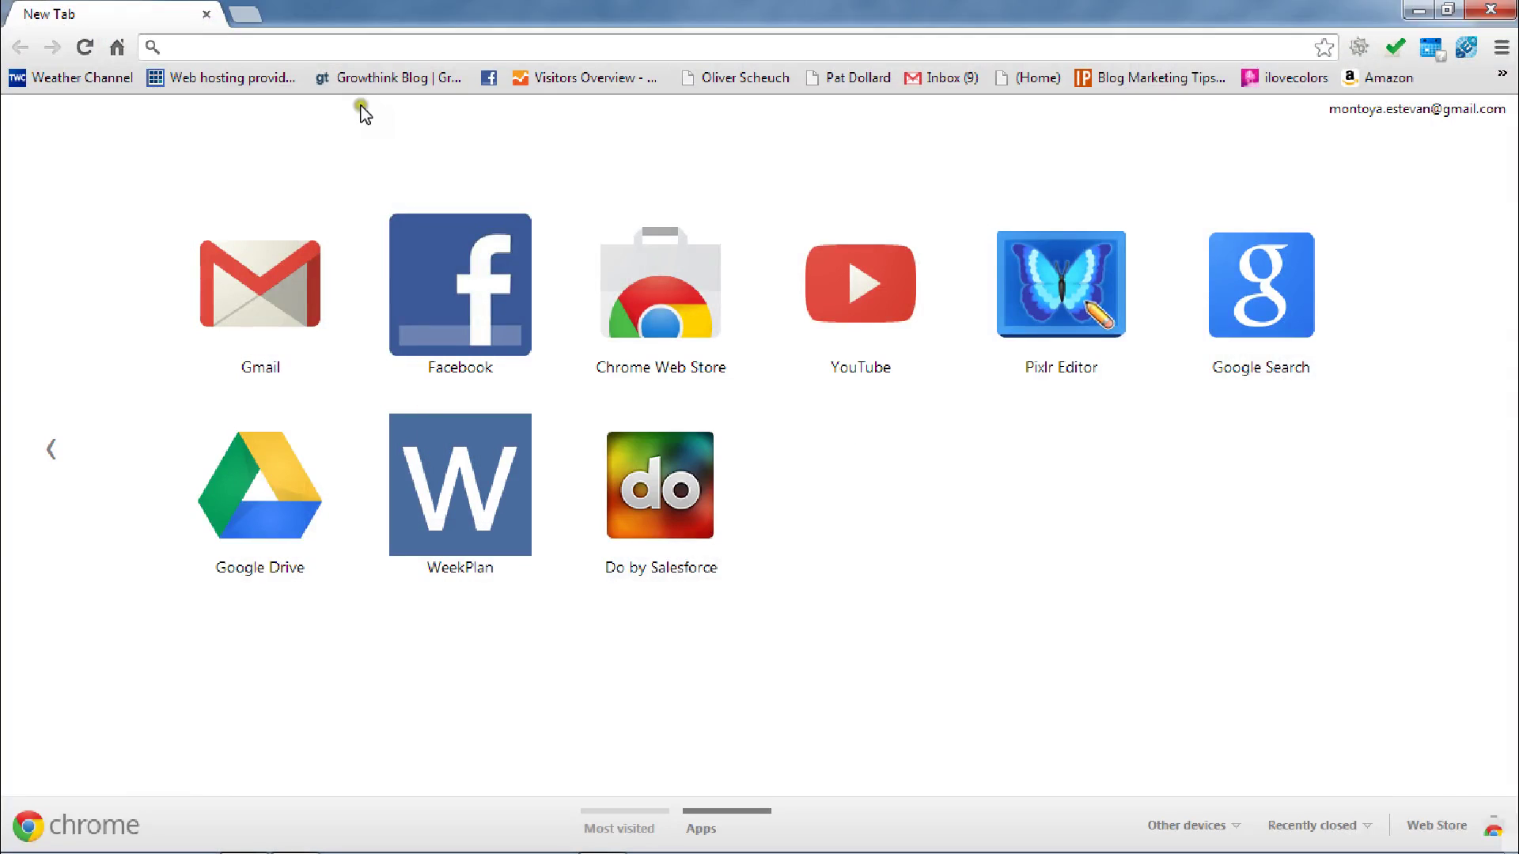
click(270, 43)
text(bit.ly)
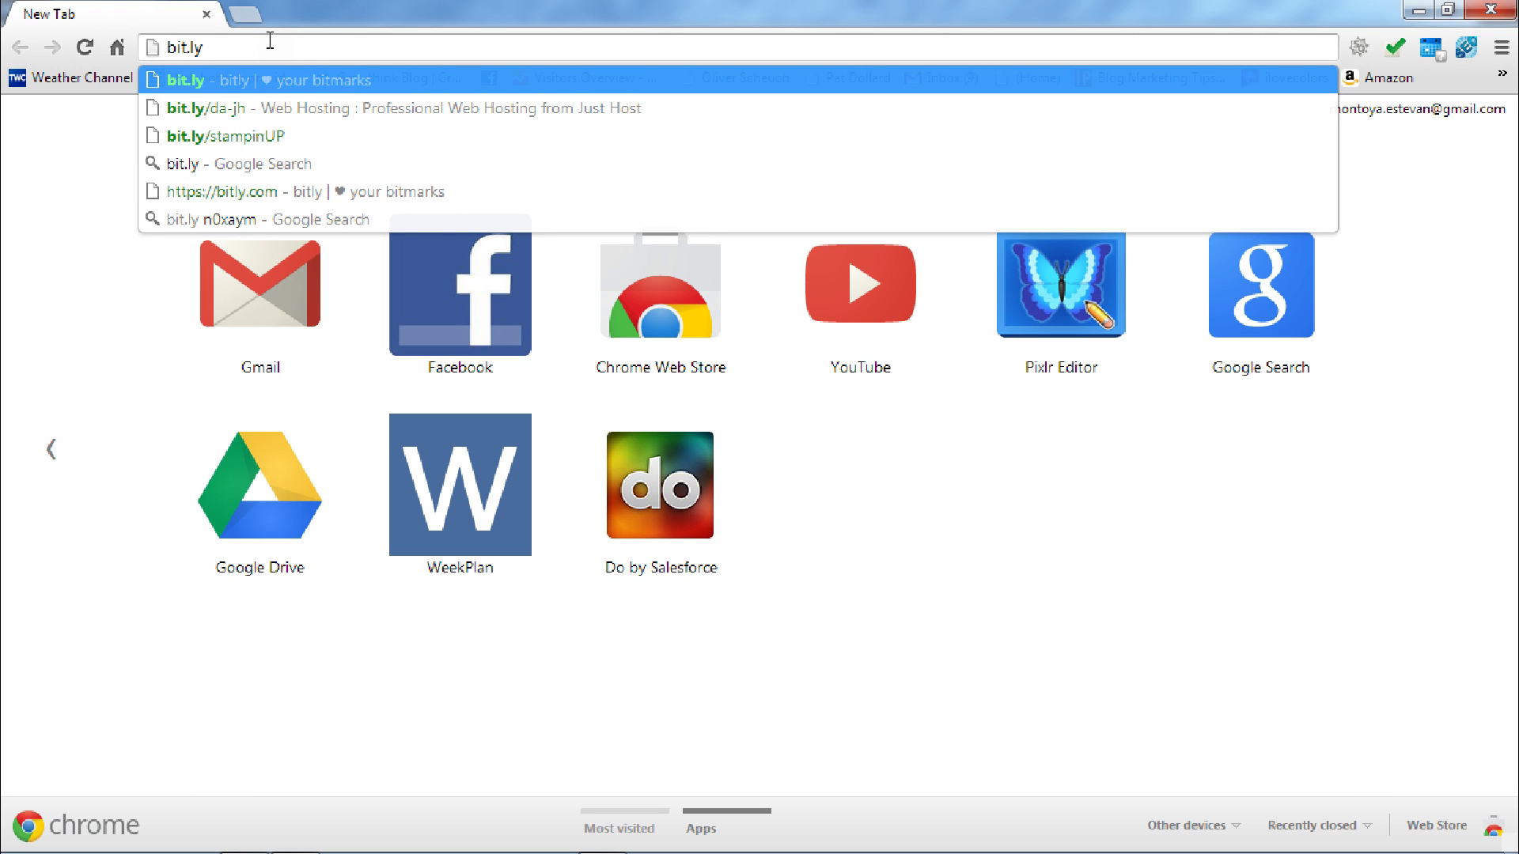
text(/)
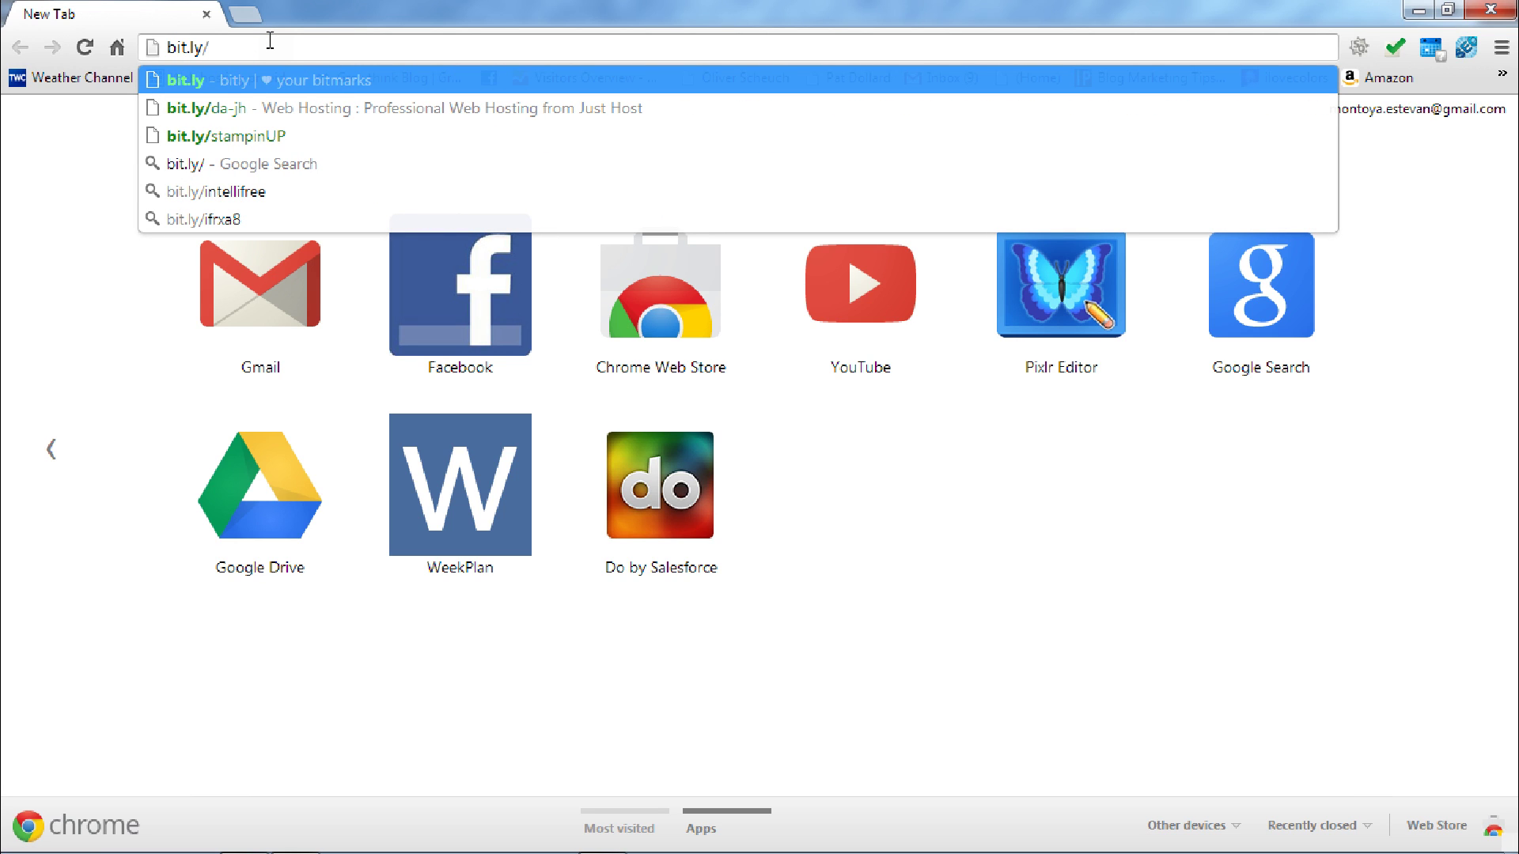
text(Wo)
key(BackSpace)
key(BackSpace)
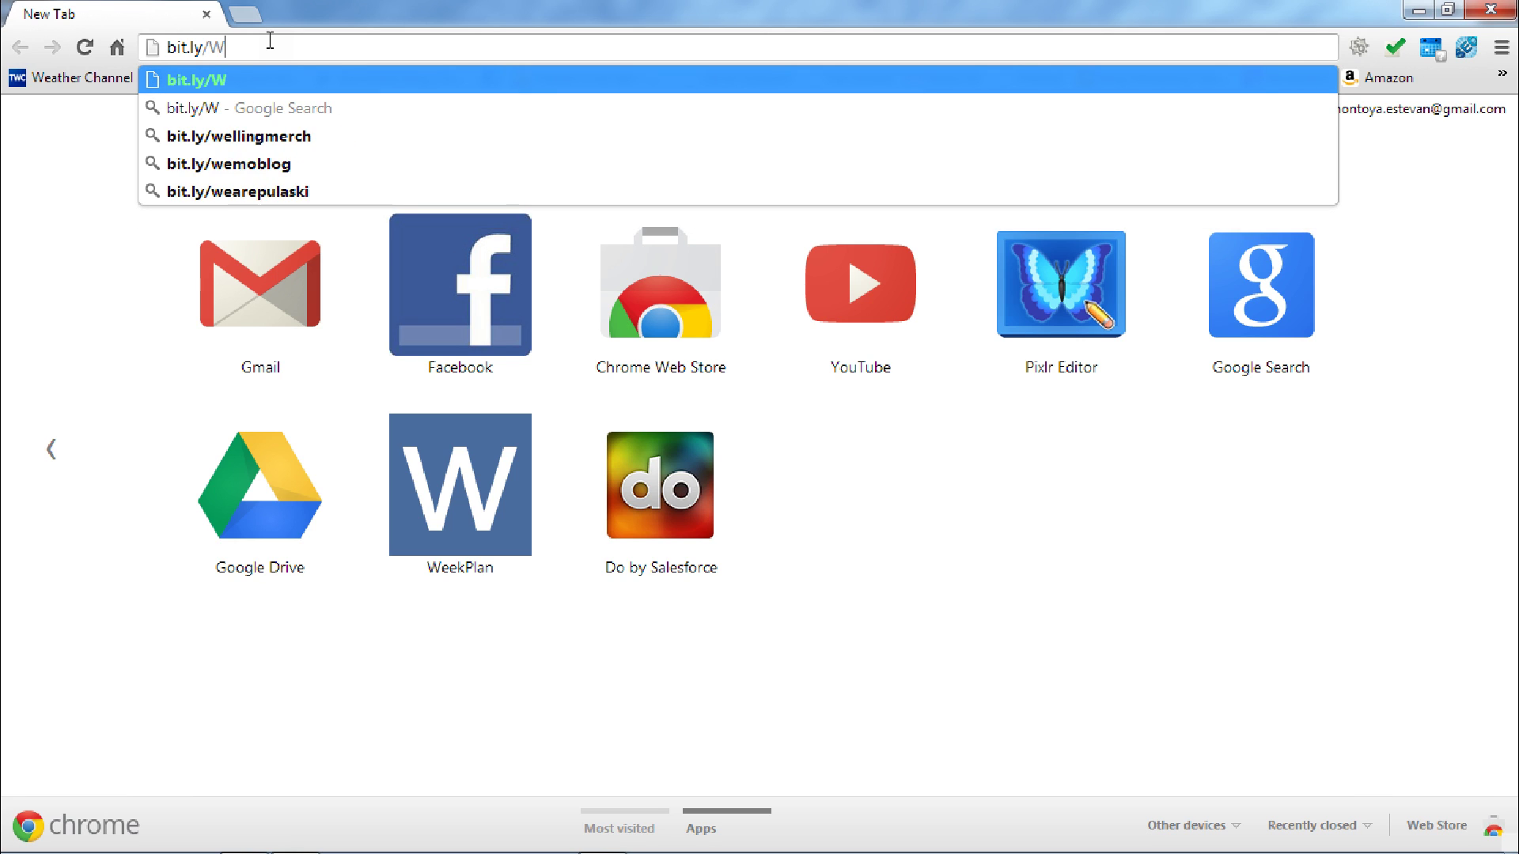
text(BelievePh)
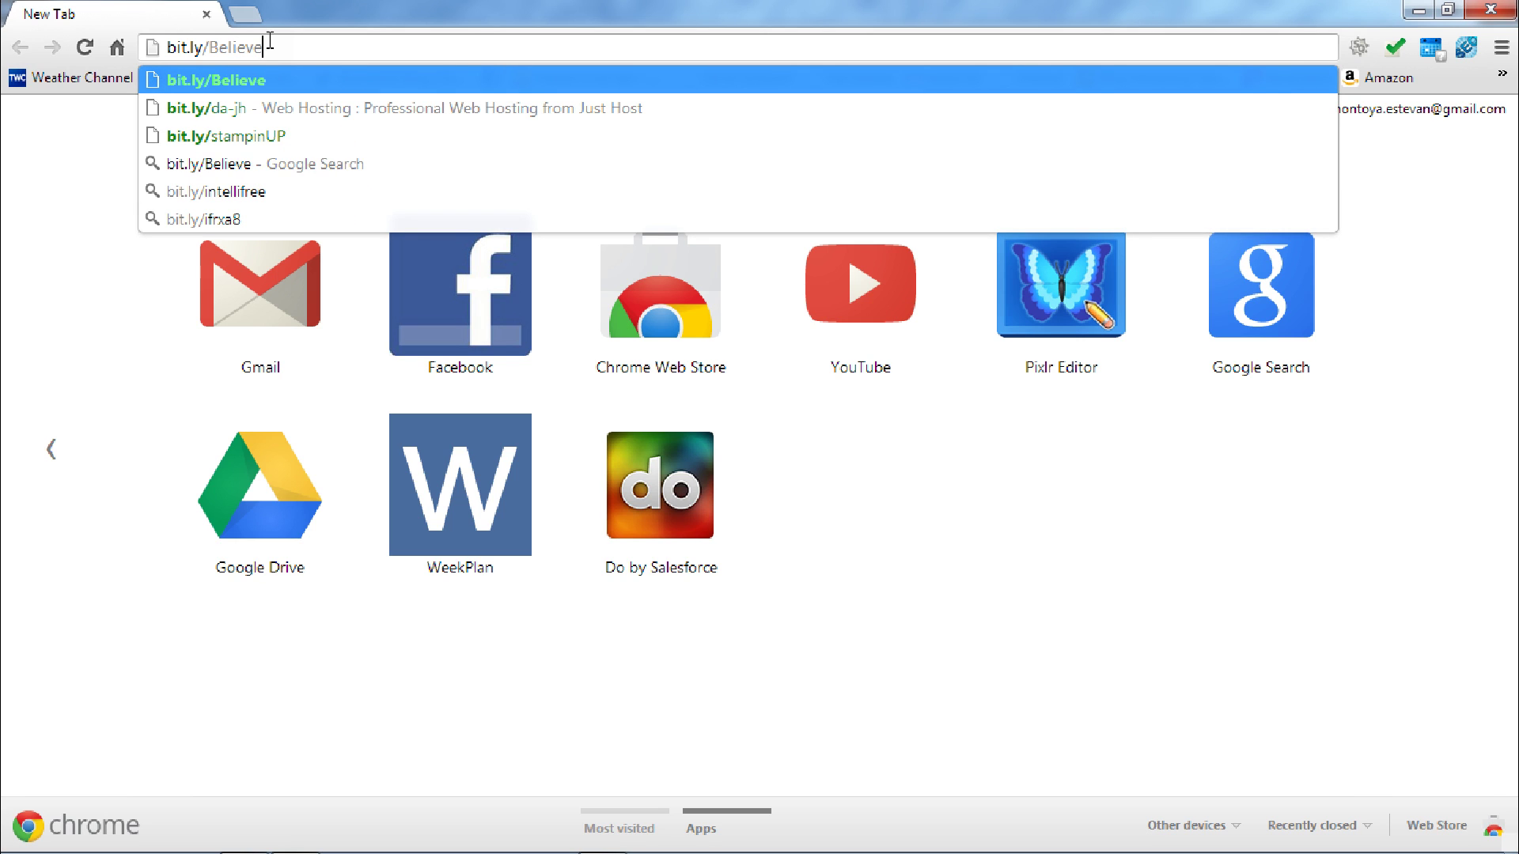
text(oto)
key(Return)
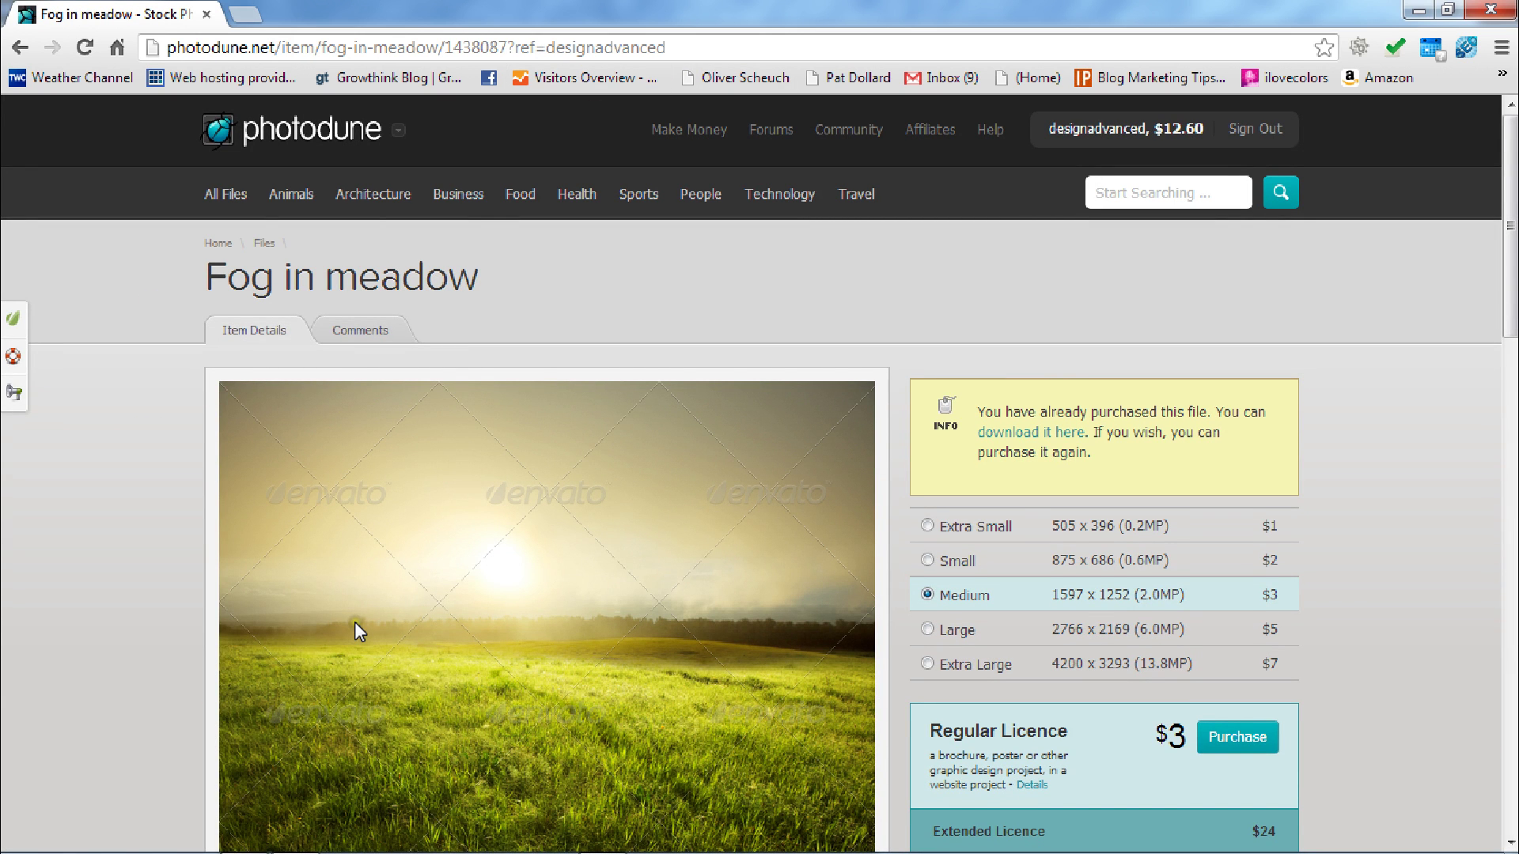
scroll(355, 622, down, 1)
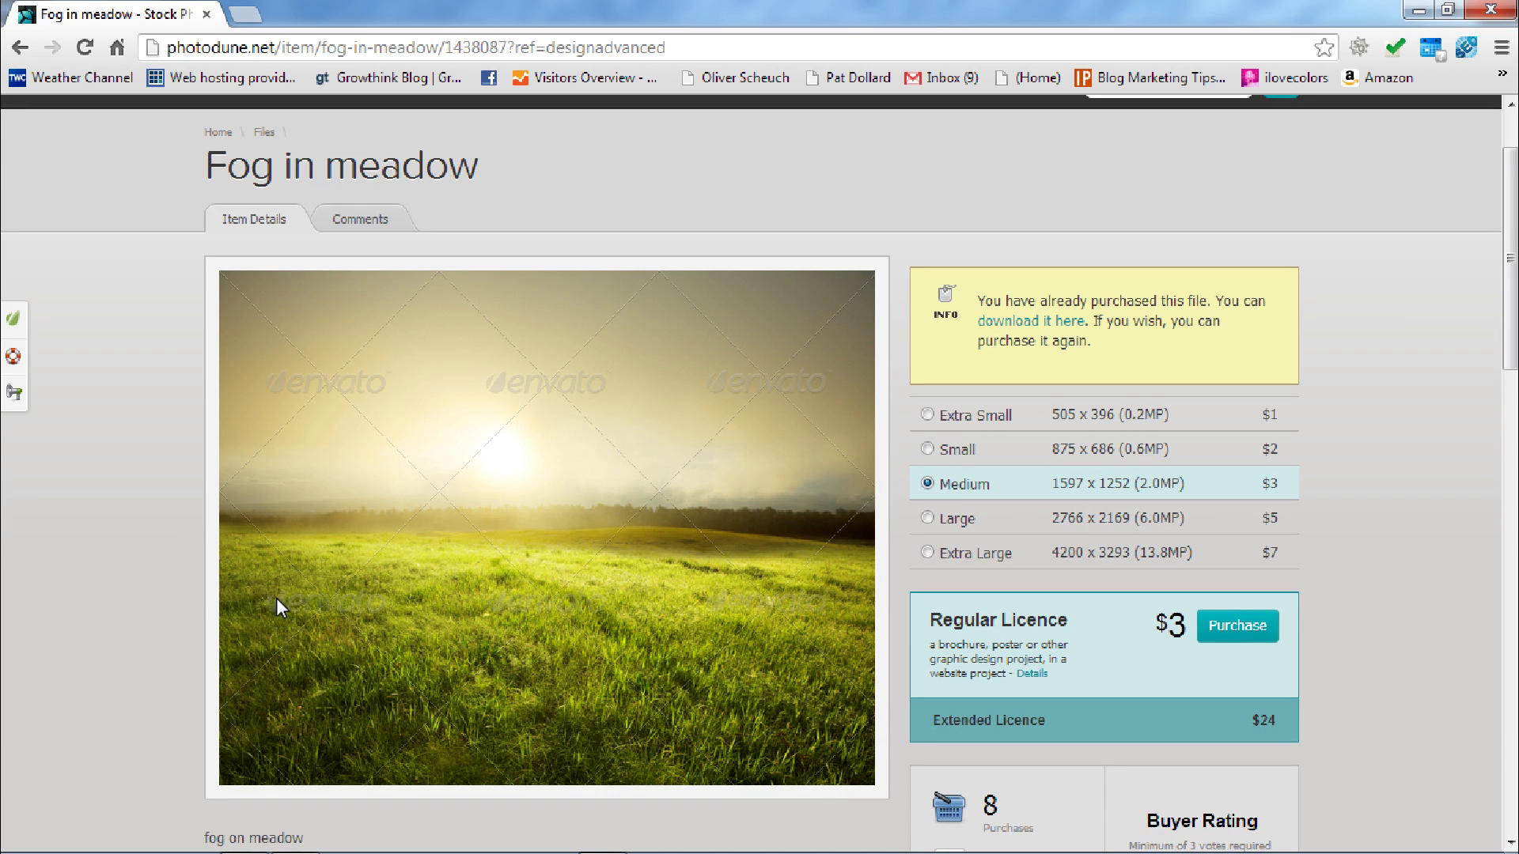
click(1254, 488)
Switch back to Photoshop and browse to the Stock folder on the E drive to open a file.
key(alt+Tab)
key(ctrl+o)
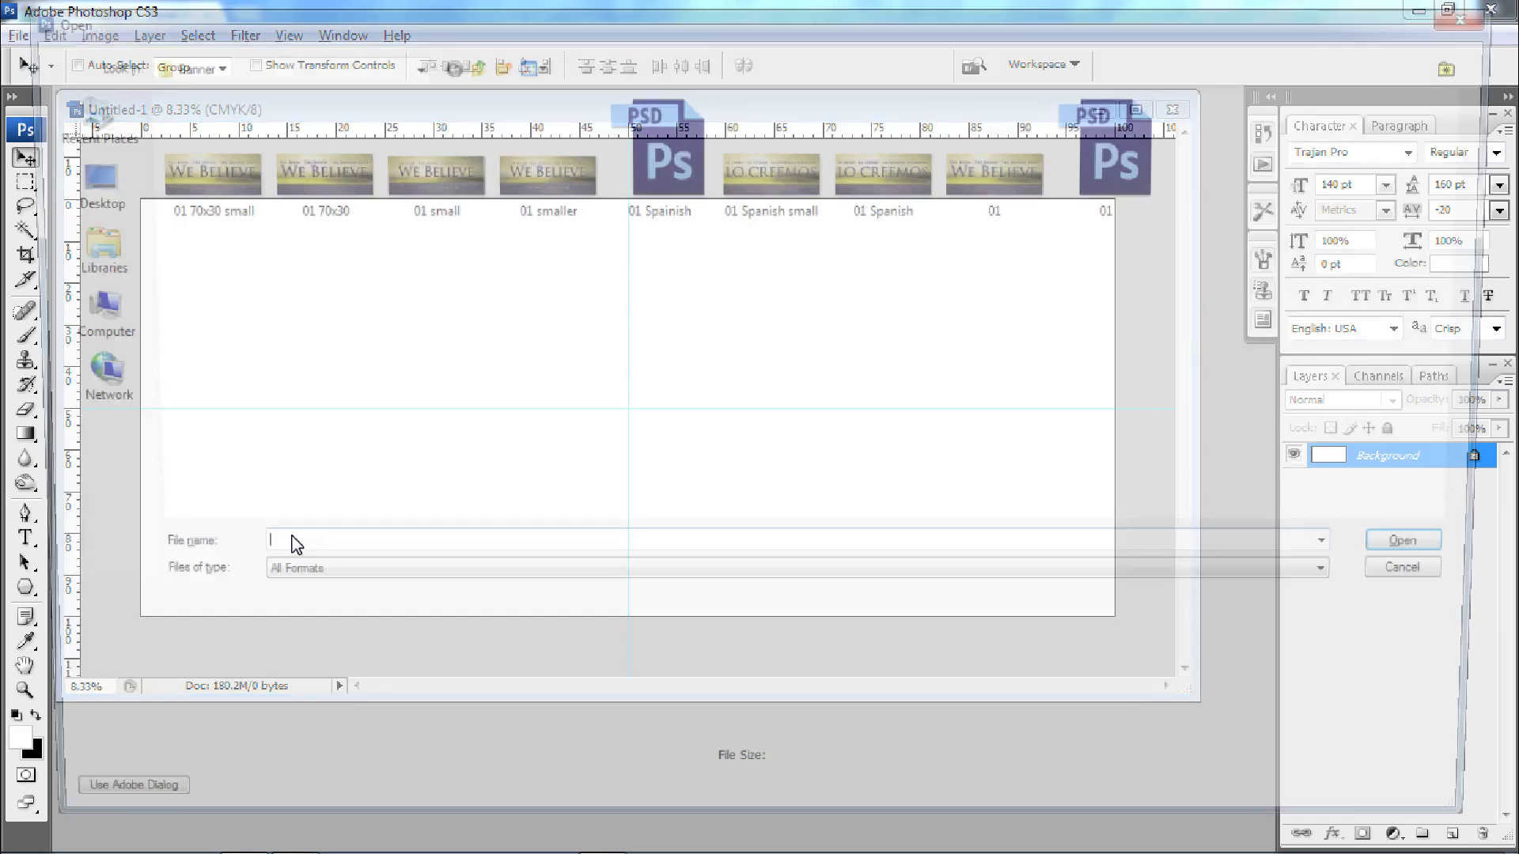
click(559, 384)
key(BackSpace)
key(BackSpace)
key(BackSpace)
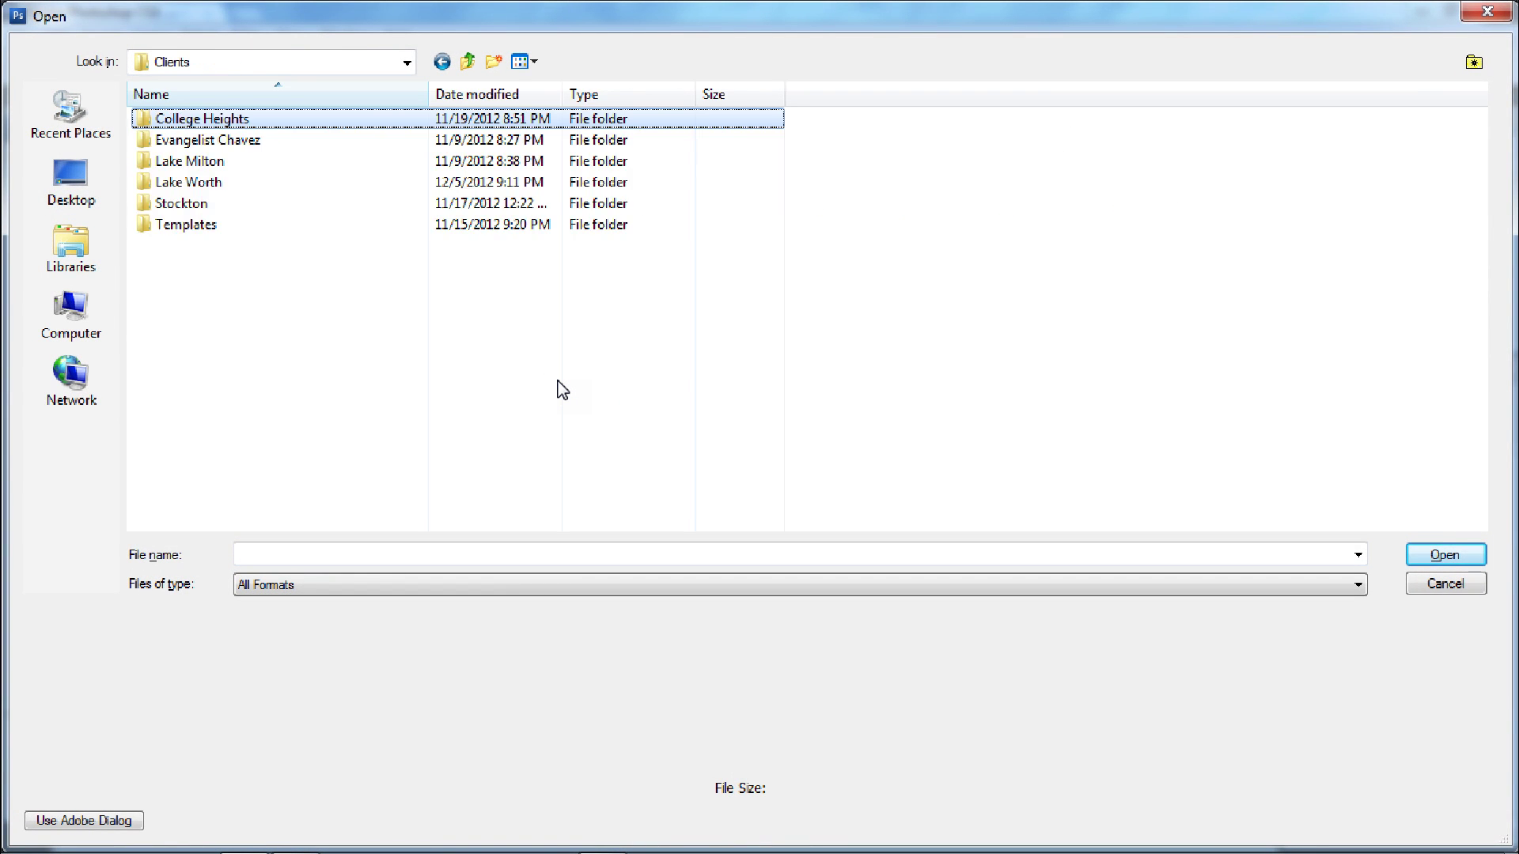
key(BackSpace)
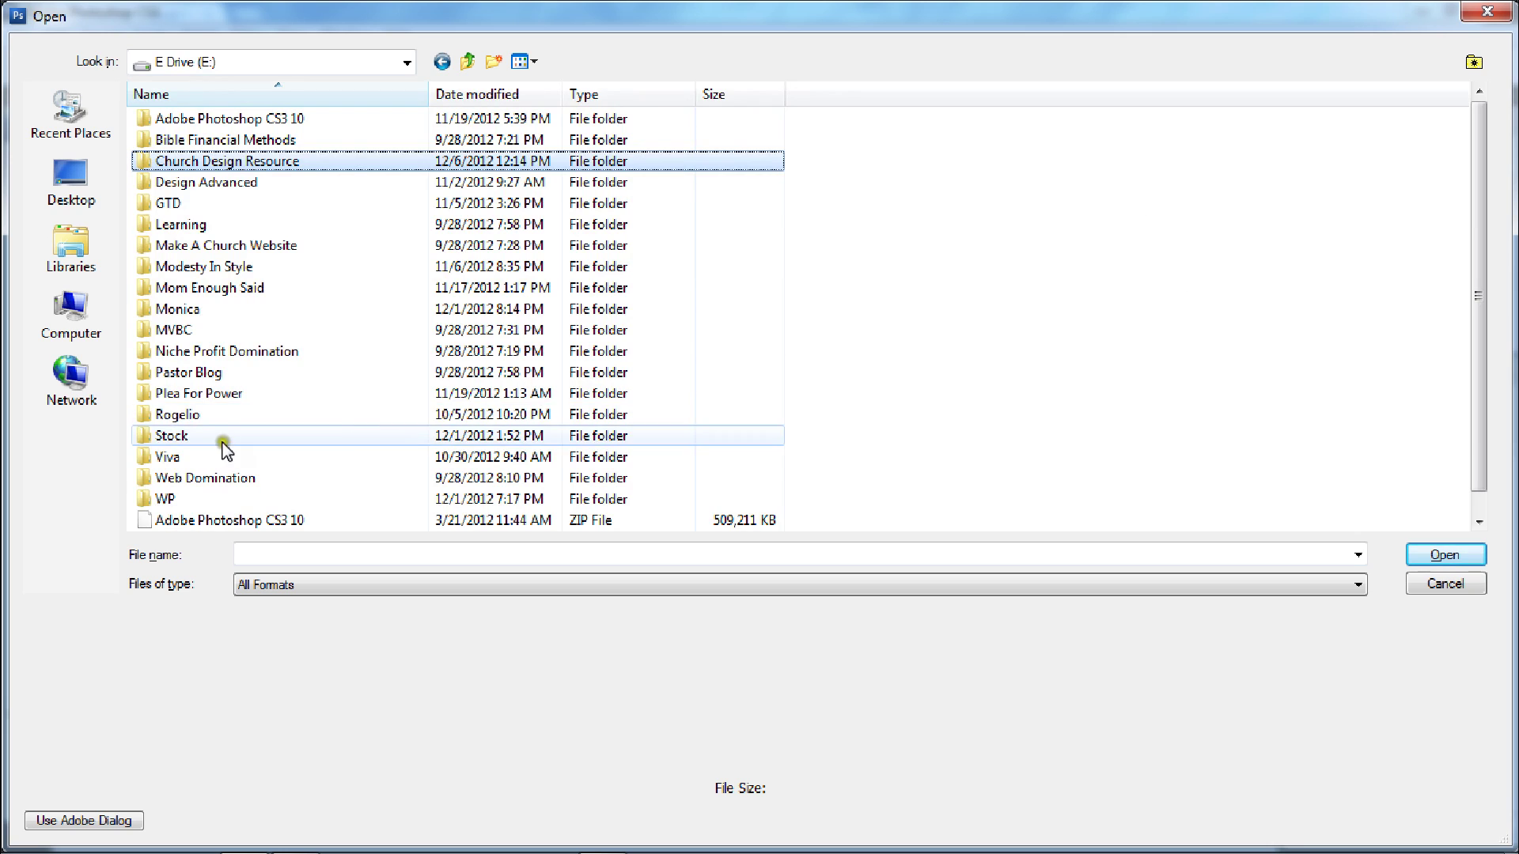
double_click(166, 434)
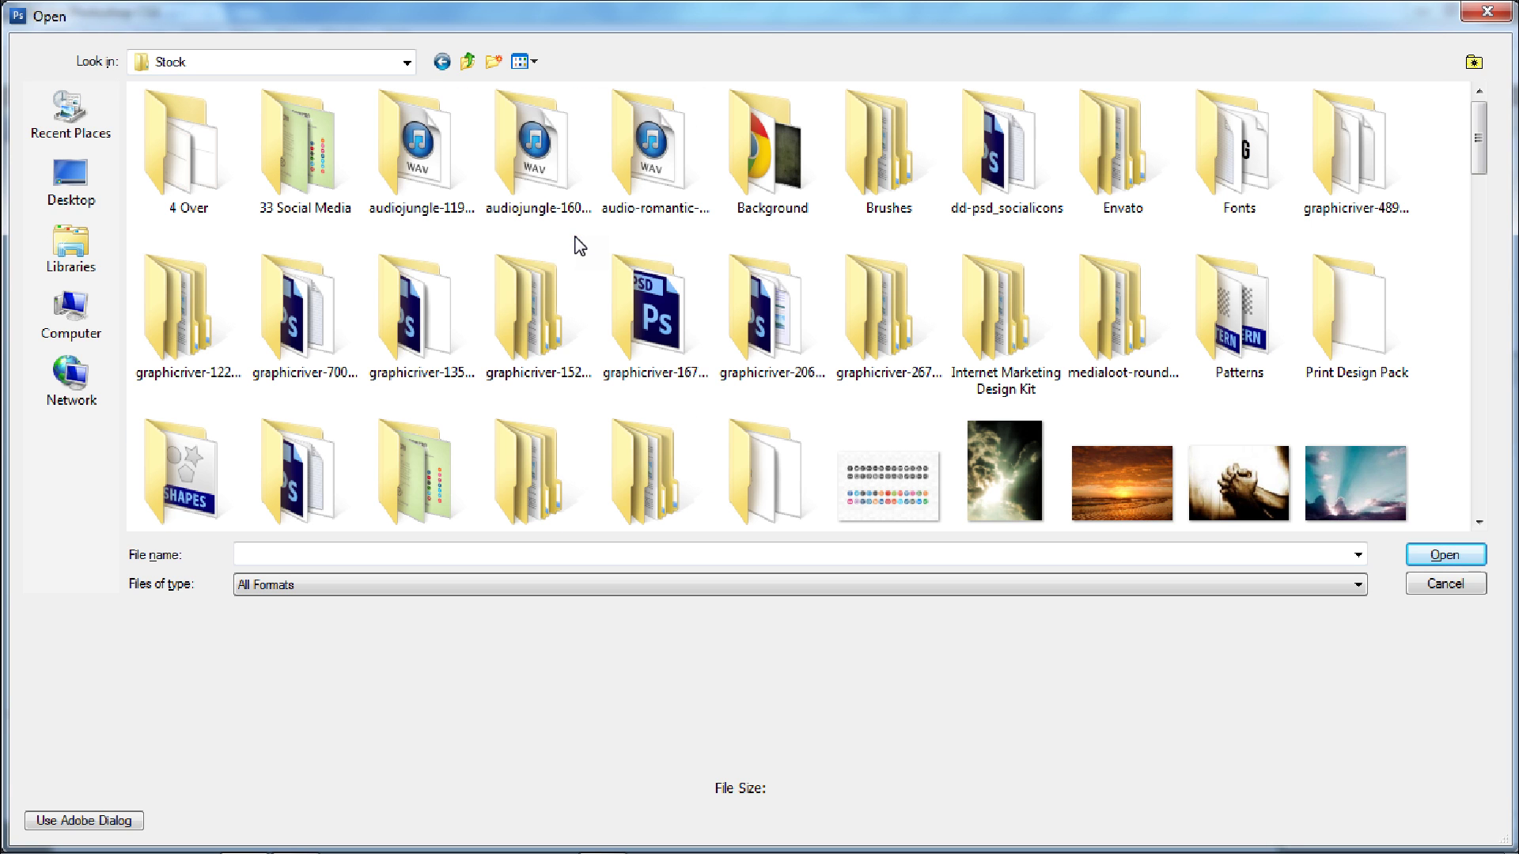
Find and open the photo photodune-1438087-fog-in-meadow-m.jpg from the Stock folder.
scroll(743, 286, down, 5)
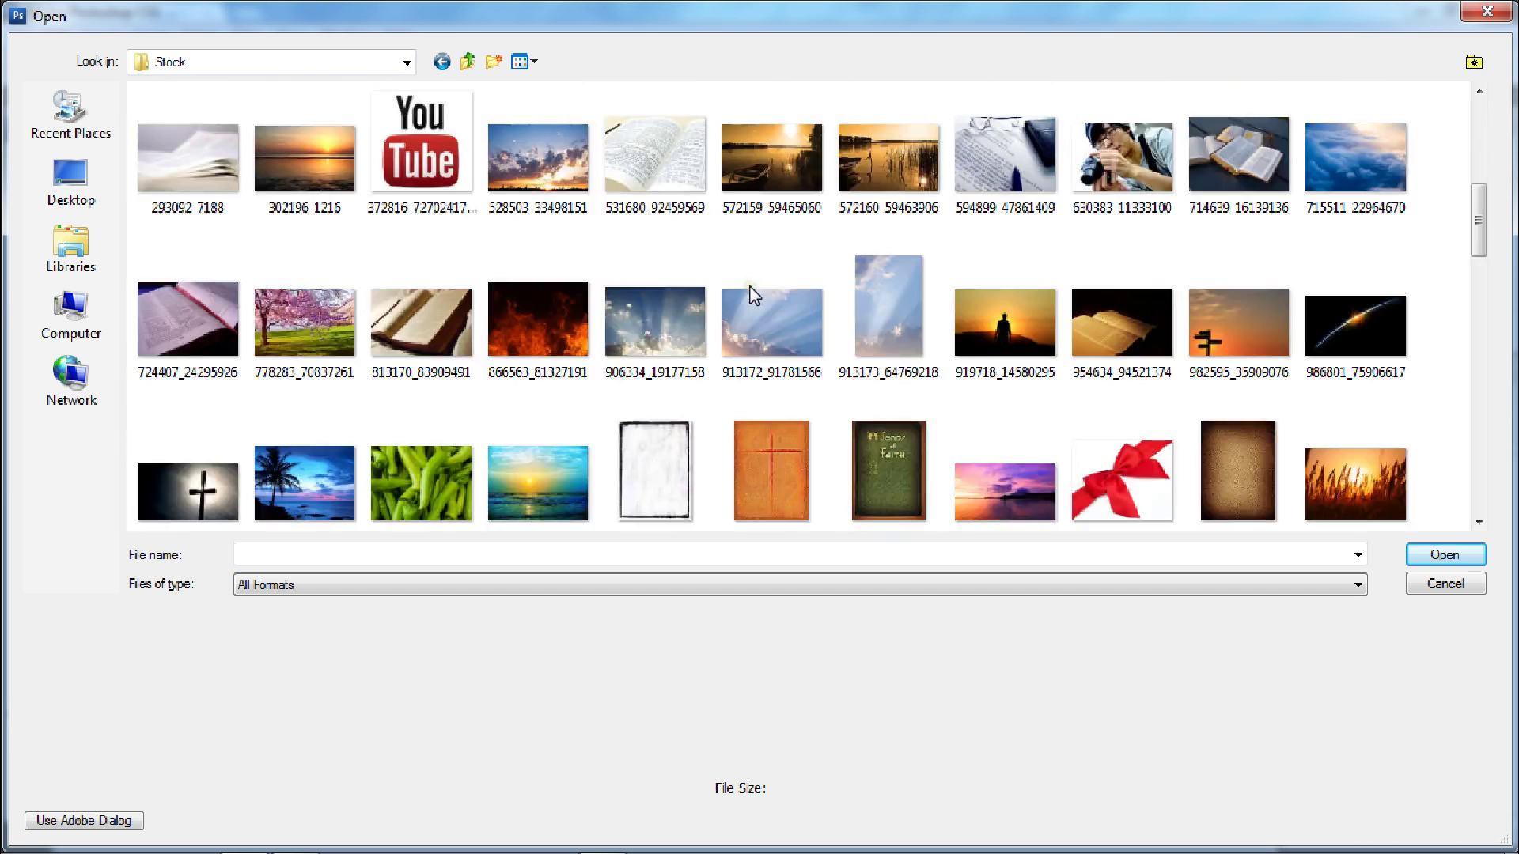
scroll(297, 349, down, 2)
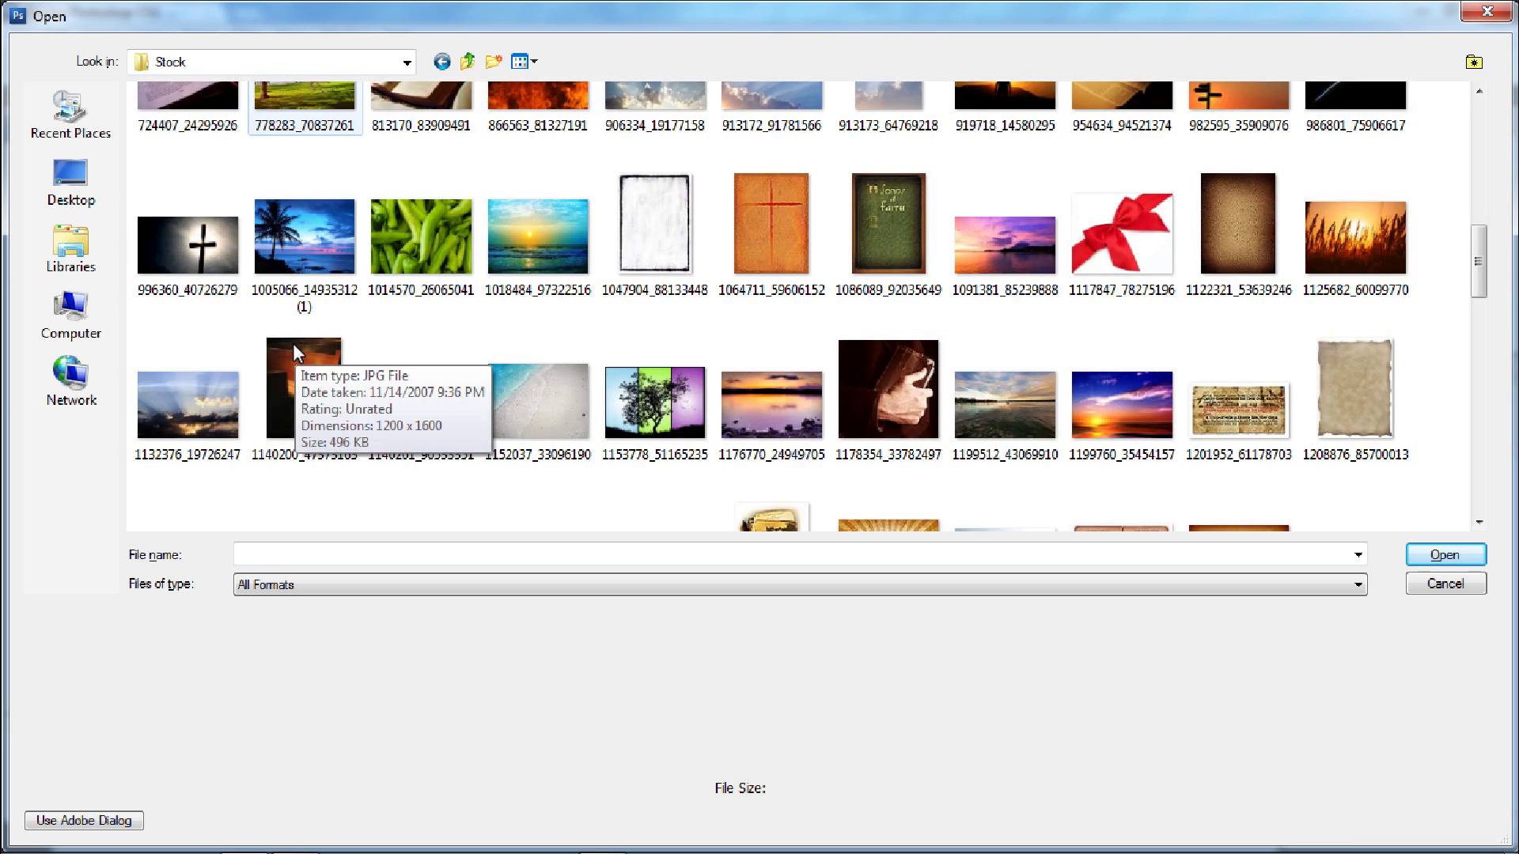
scroll(300, 351, down, 3)
scroll(722, 407, down, 10)
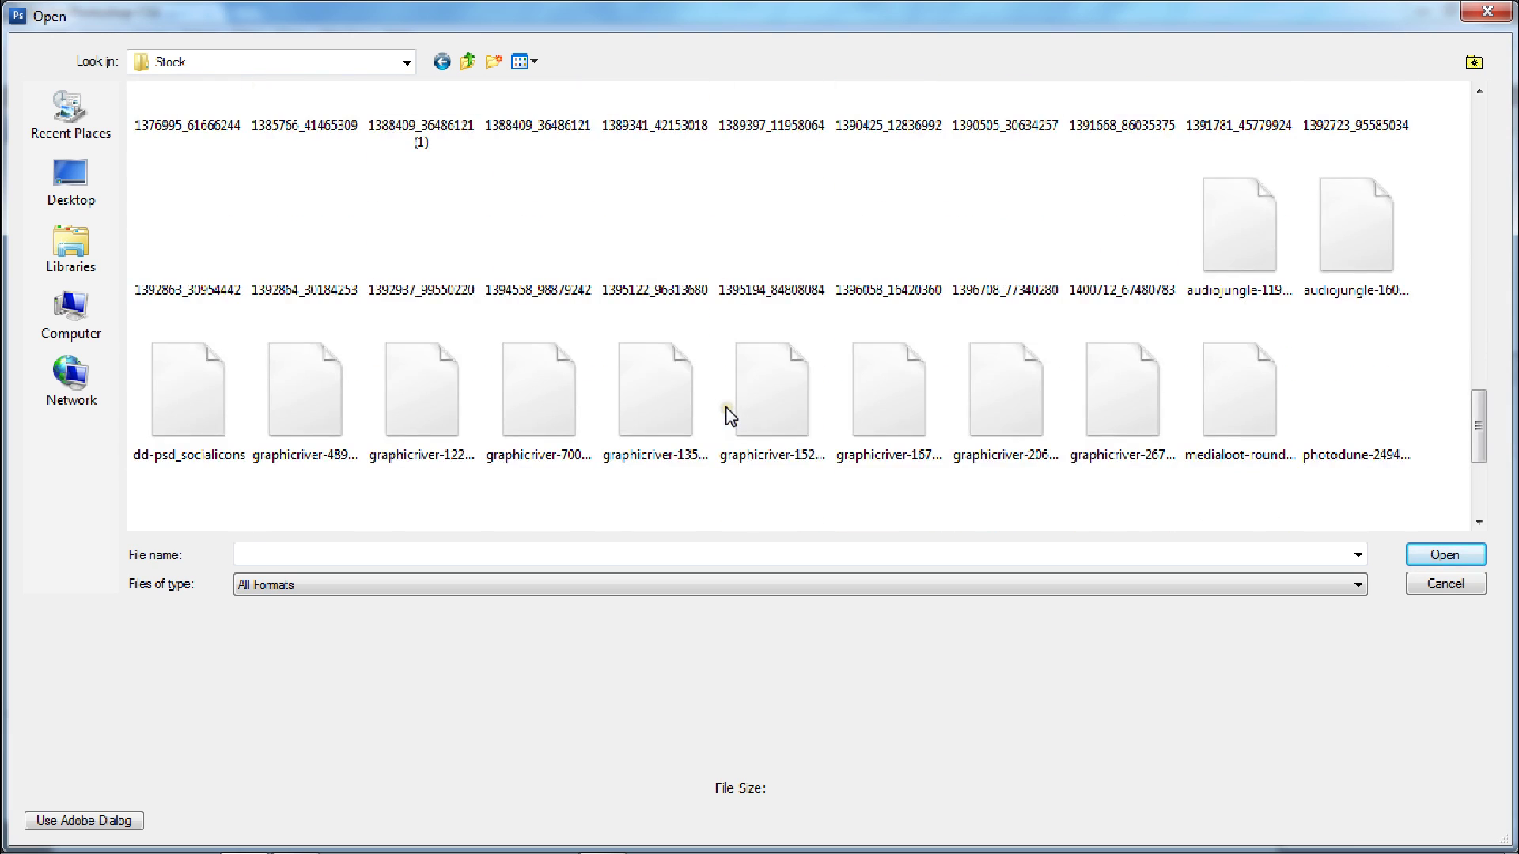
scroll(461, 362, up, 3)
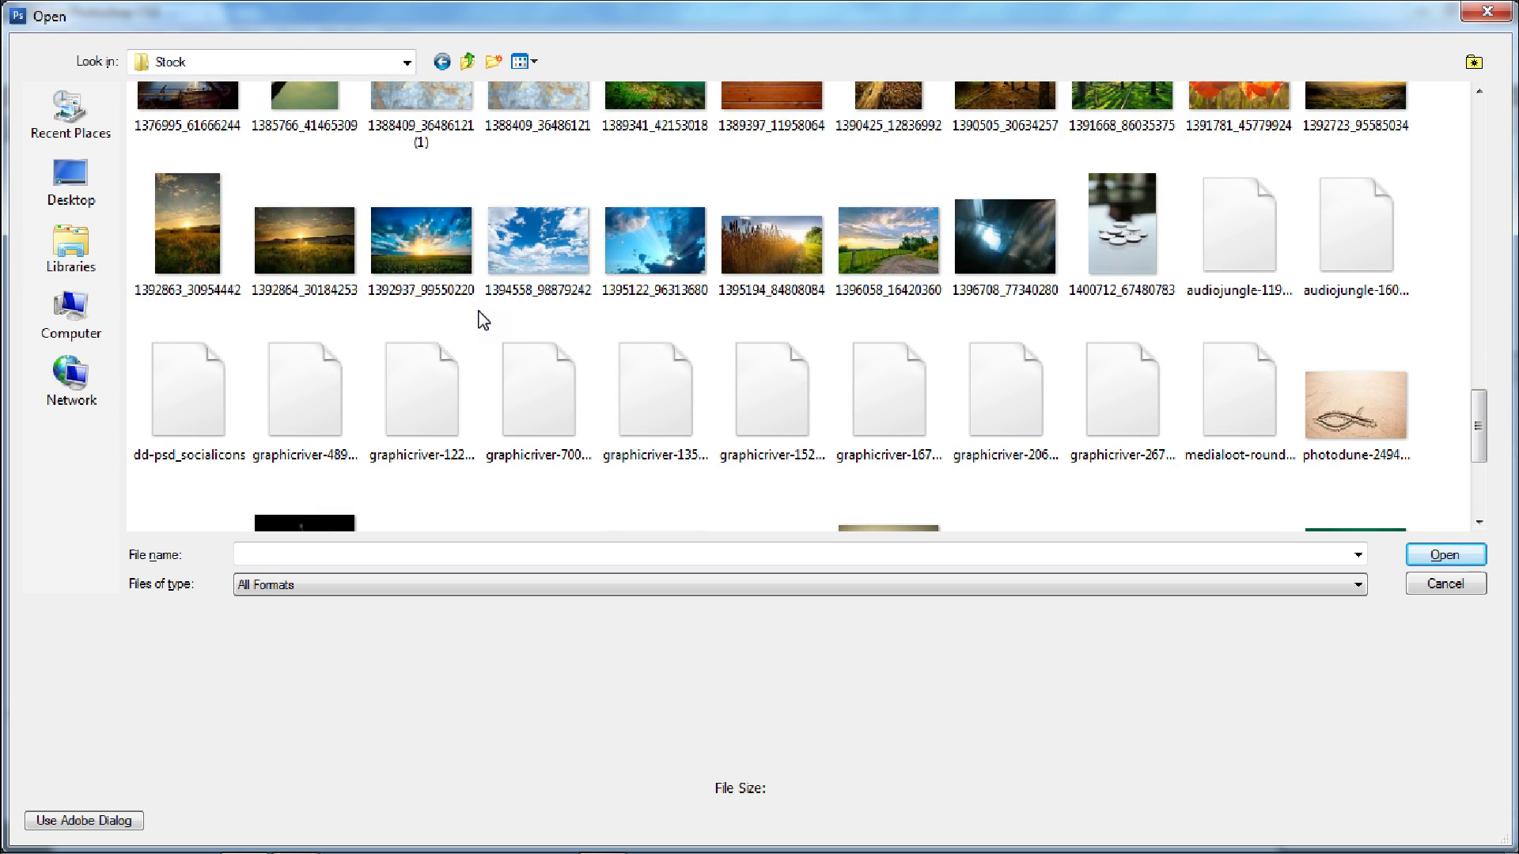
scroll(483, 320, down, 3)
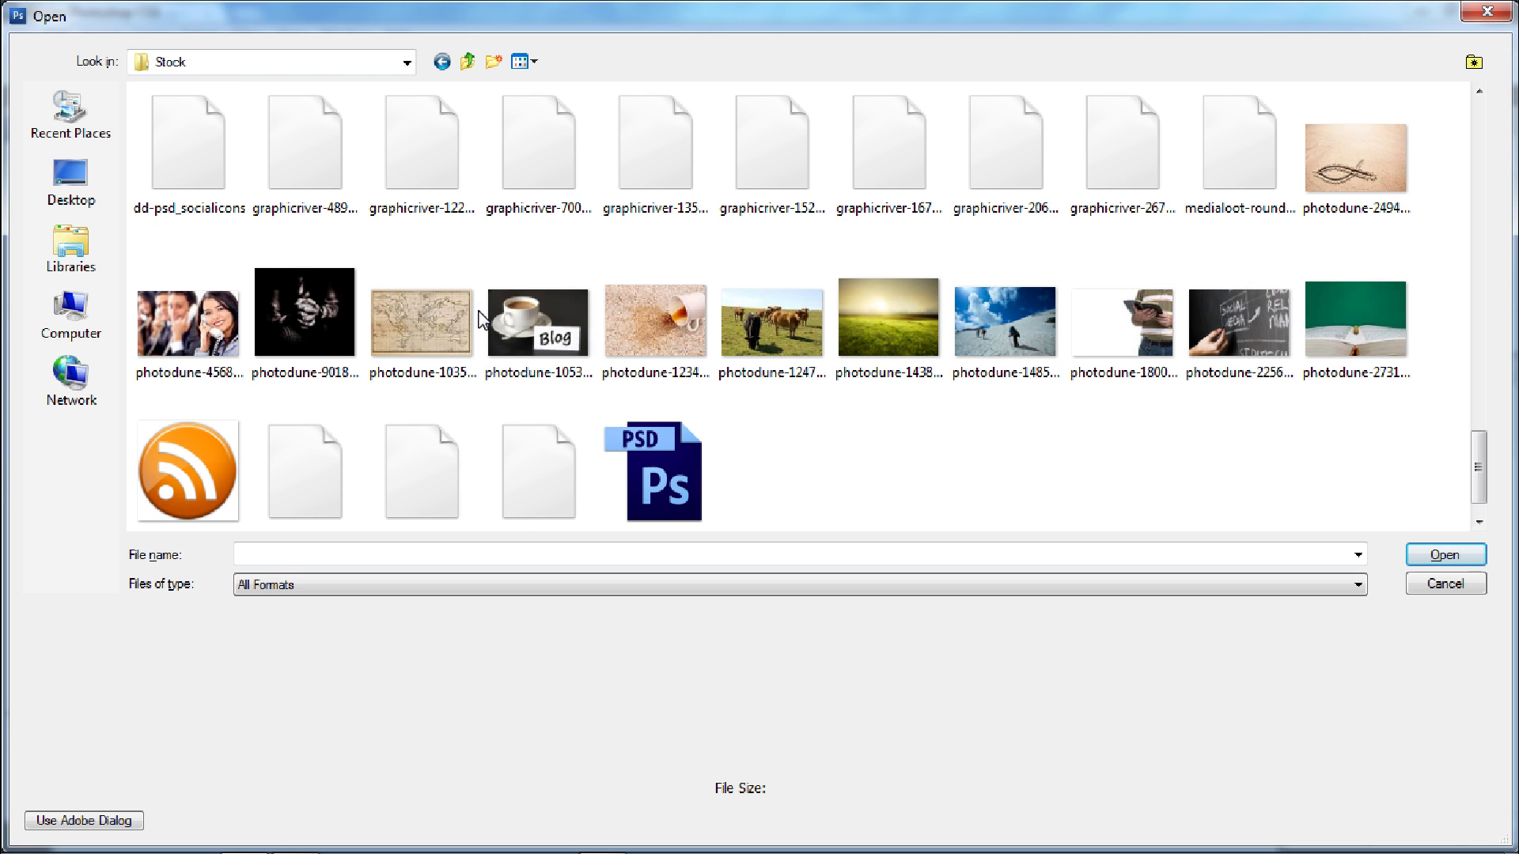
click(889, 309)
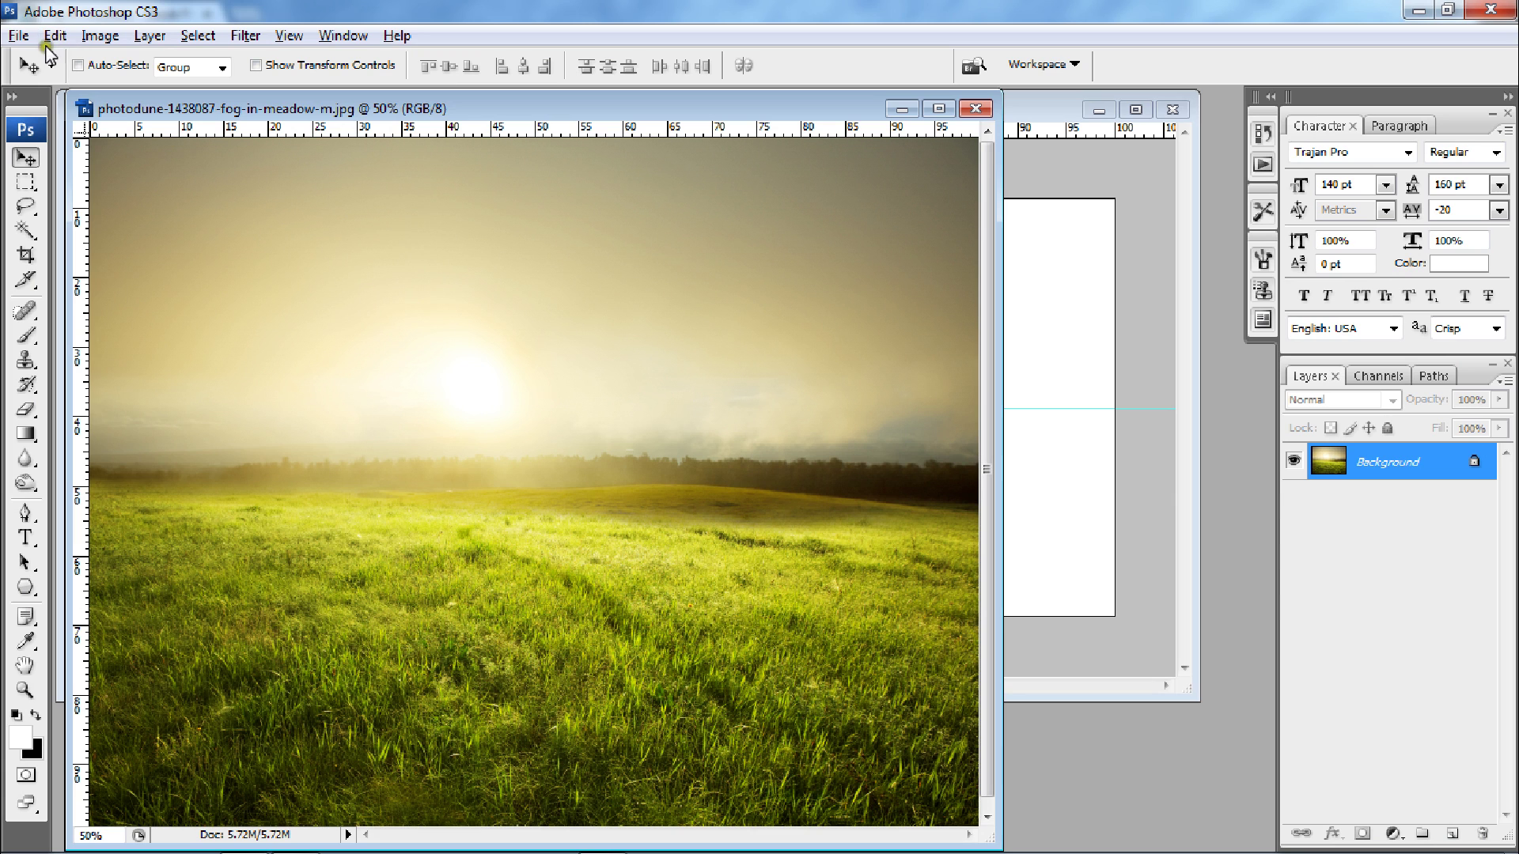
Select the entire meadow photo with the Rectangular Marquee tool.
click(26, 182)
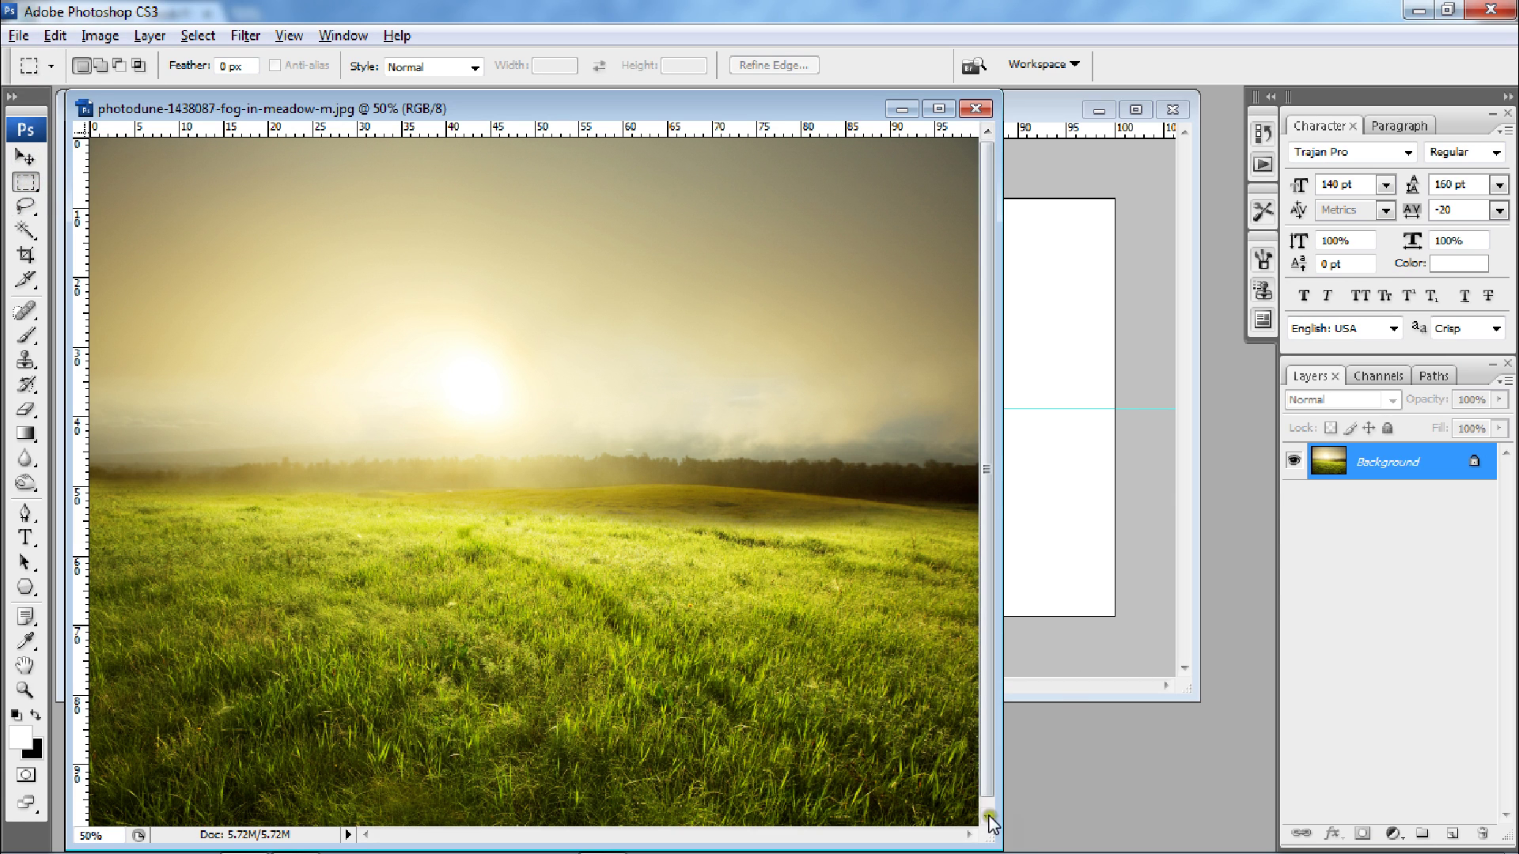
drag(988, 836, 1130, 842)
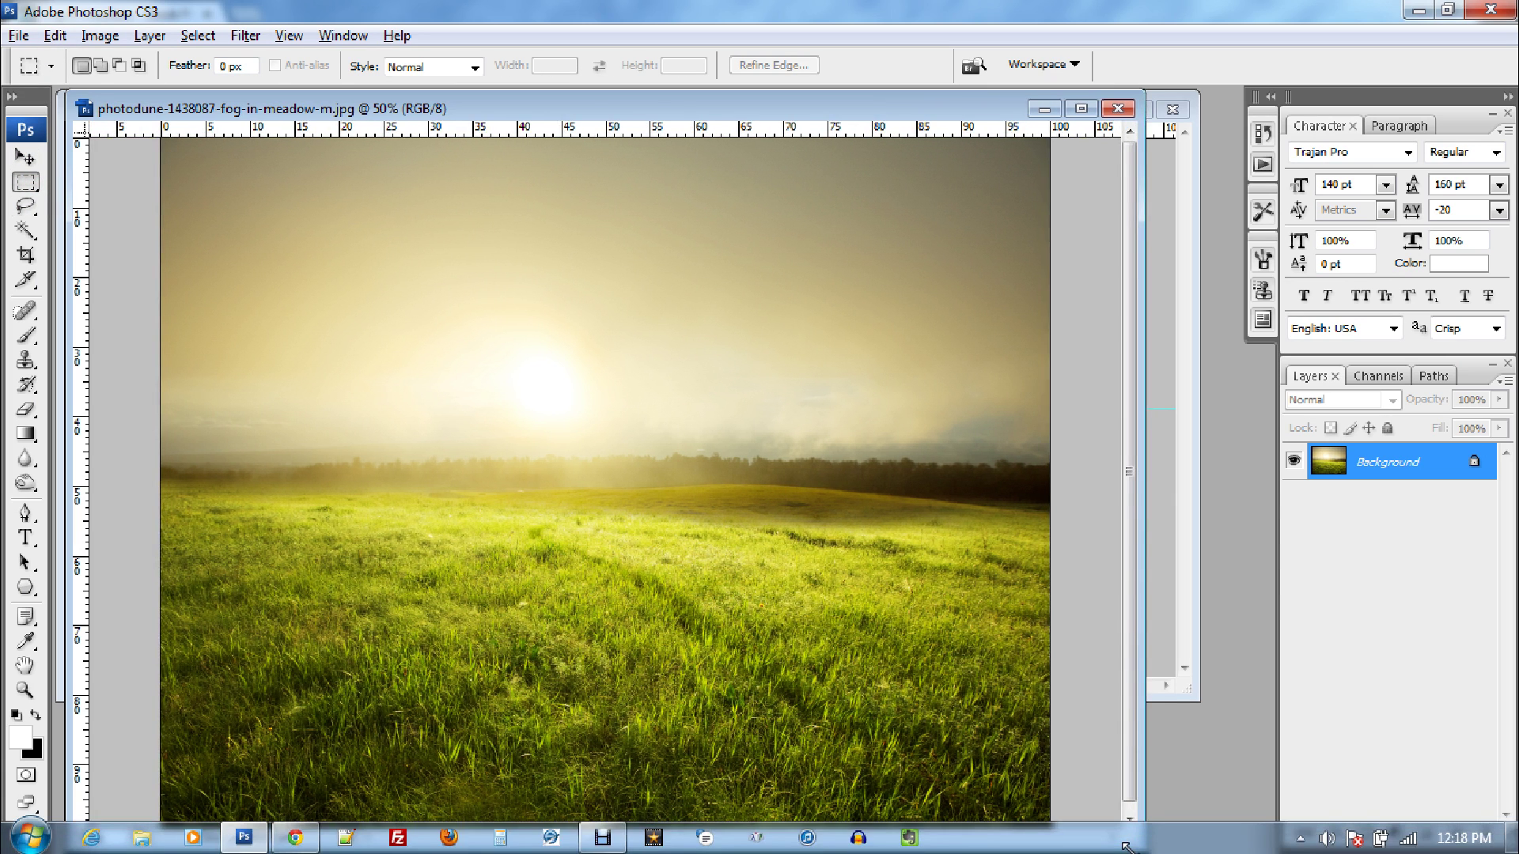
key(ctrl+minus)
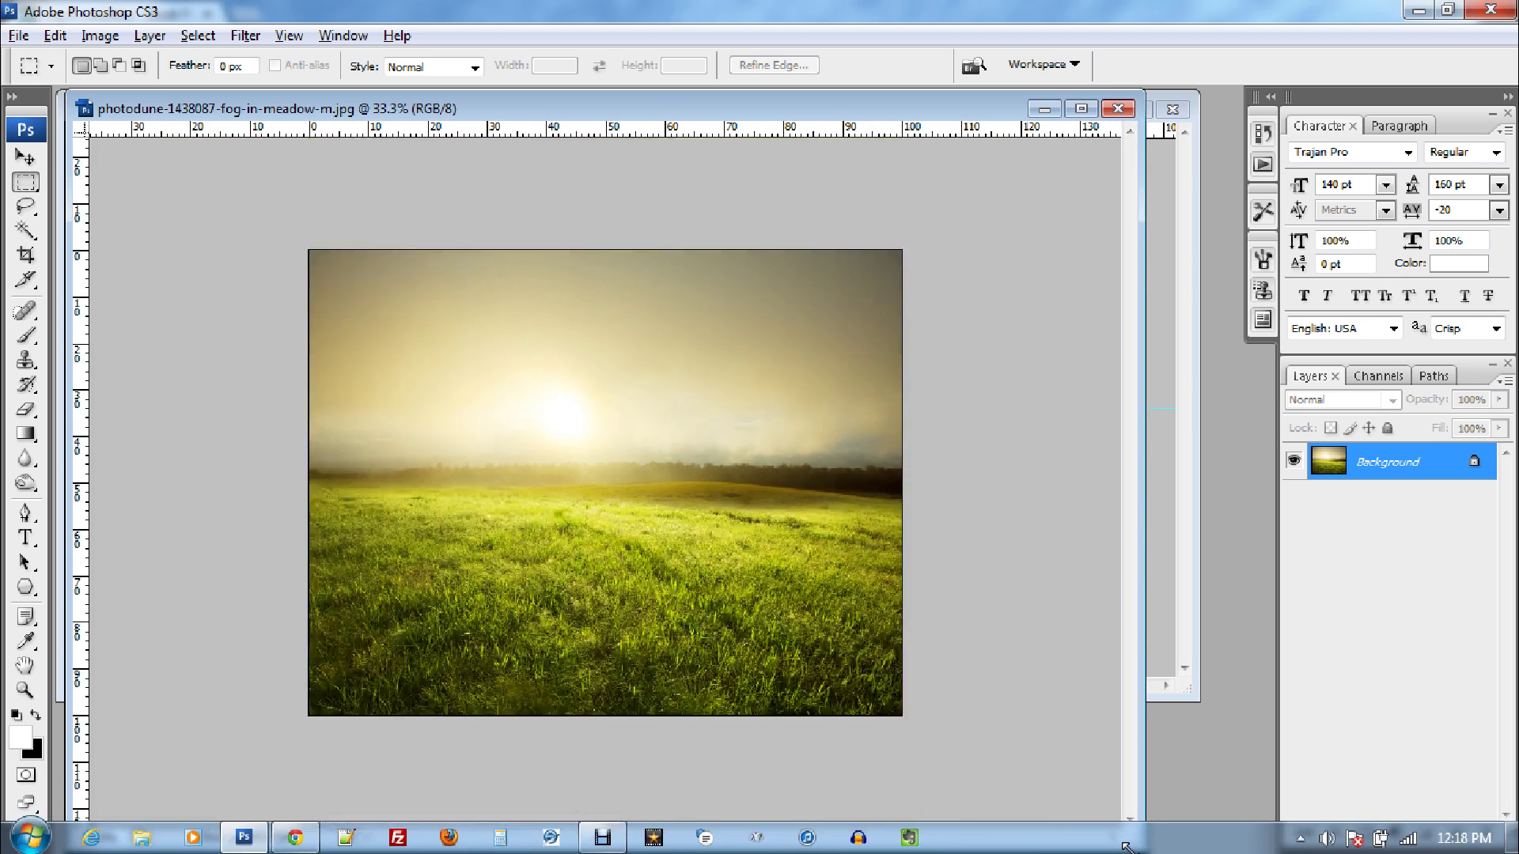
drag(275, 187, 910, 720)
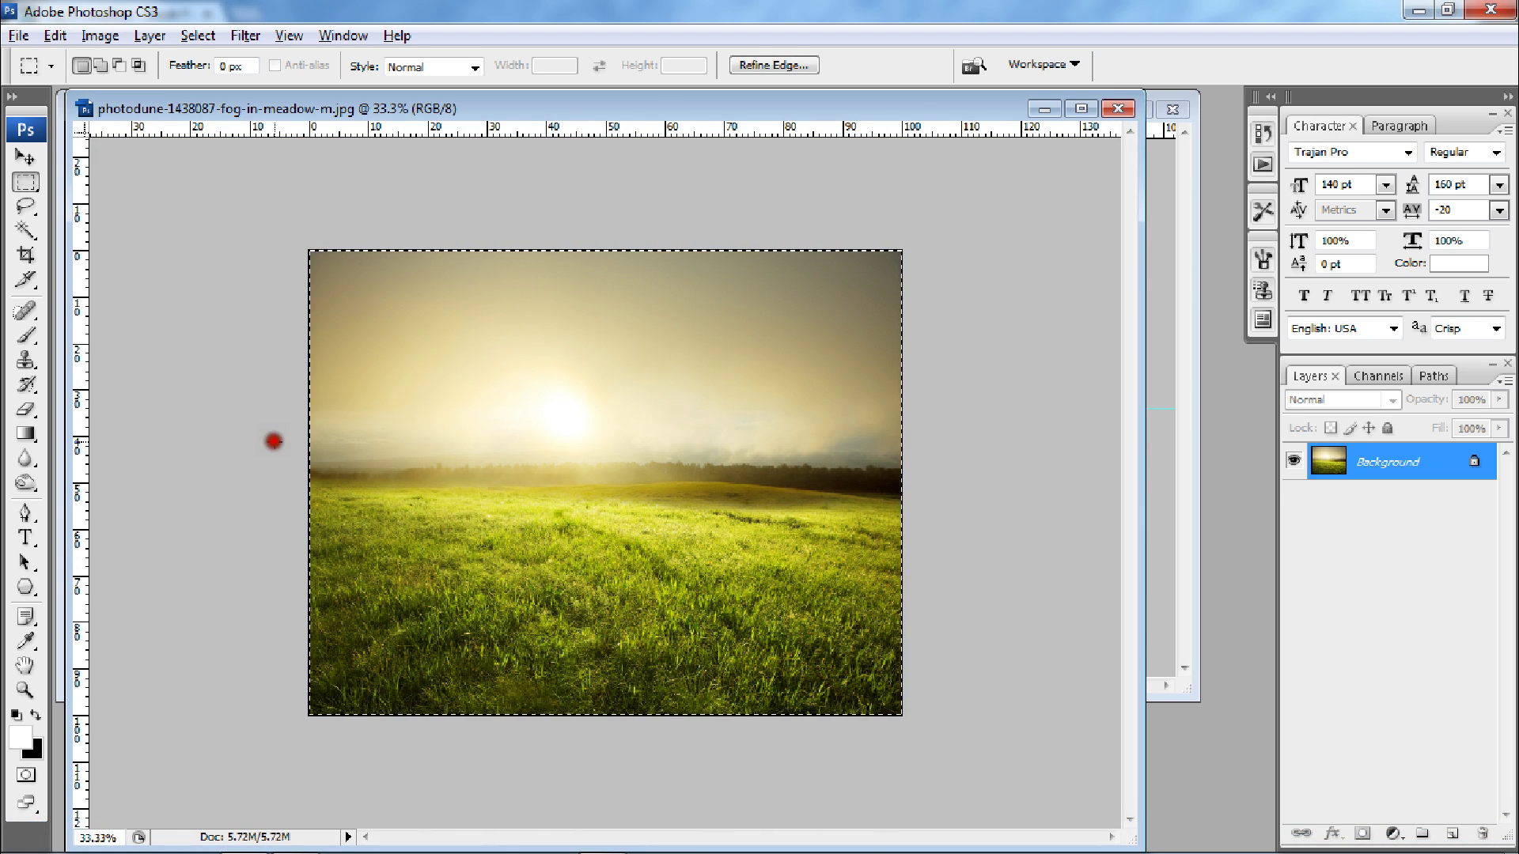
Paste the meadow photo into the blank banner document and scale it proportionally to 659% so it covers the canvas.
click(1044, 109)
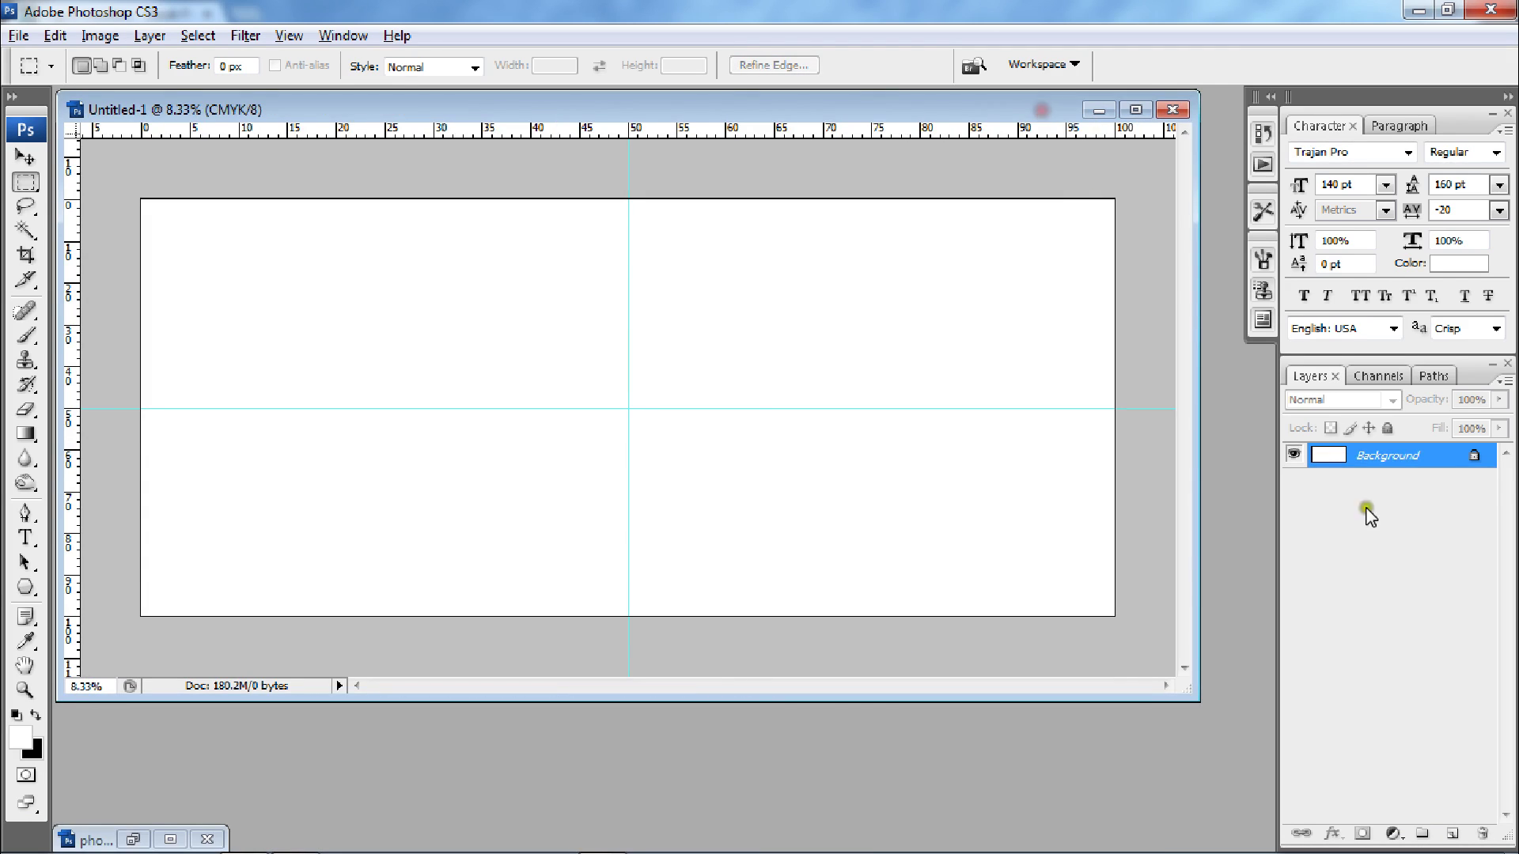
key(ctrl+v)
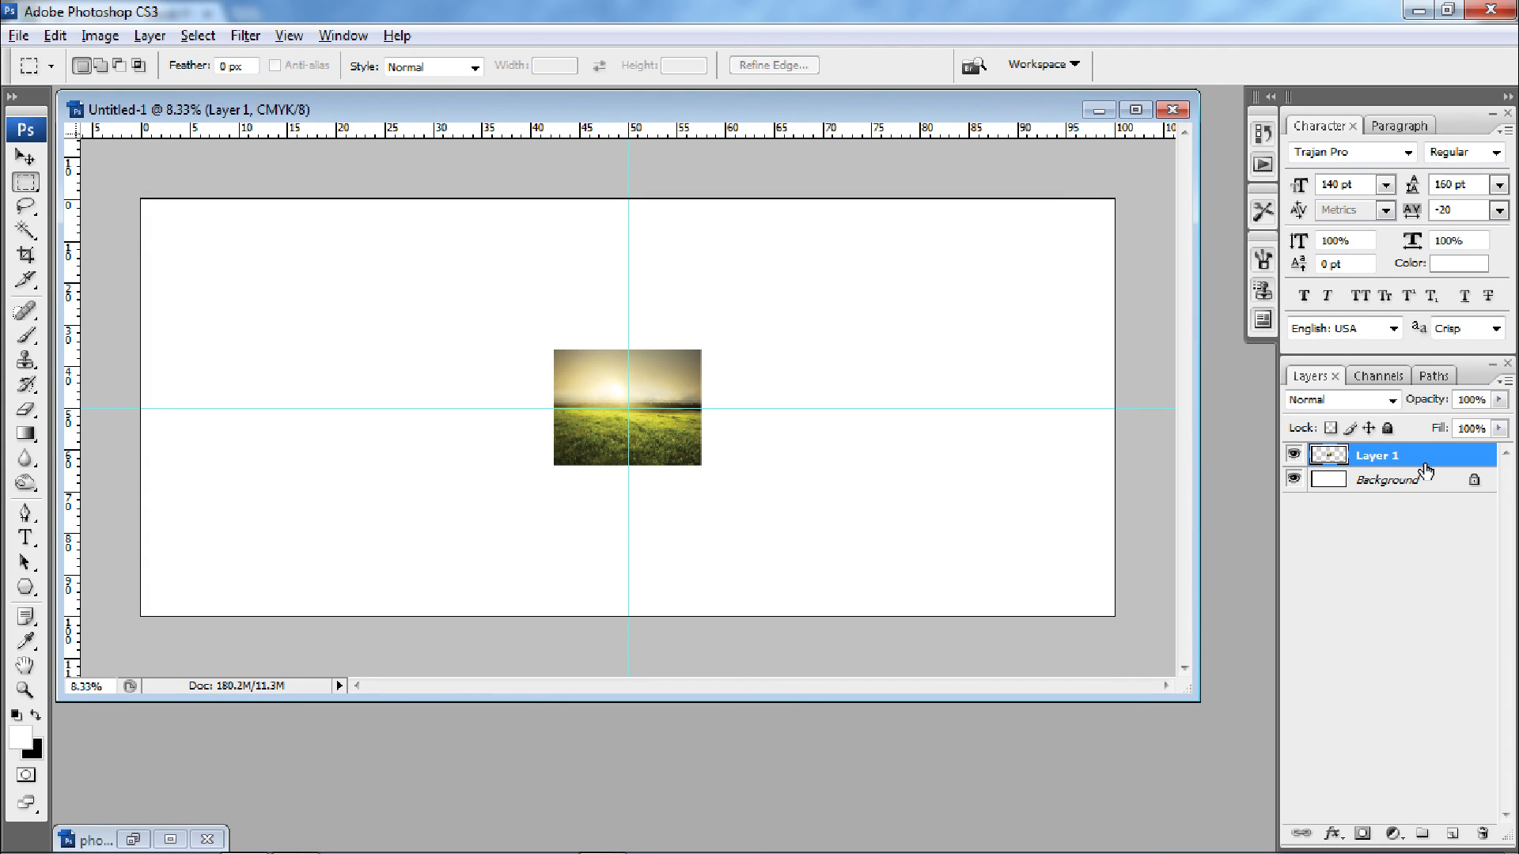
key(ctrl+t)
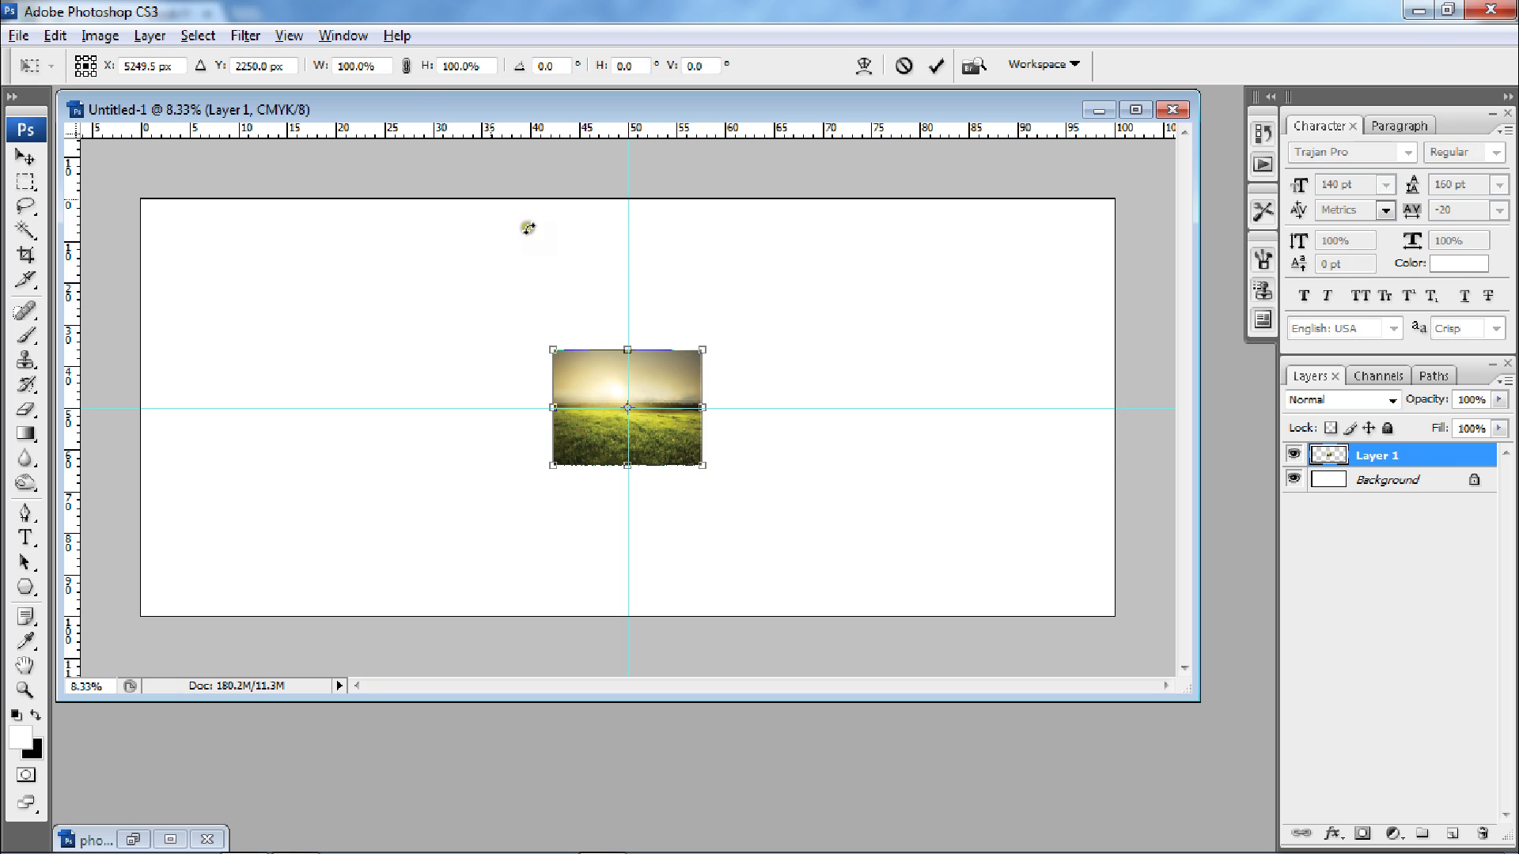
click(406, 66)
drag(318, 67, 938, 121)
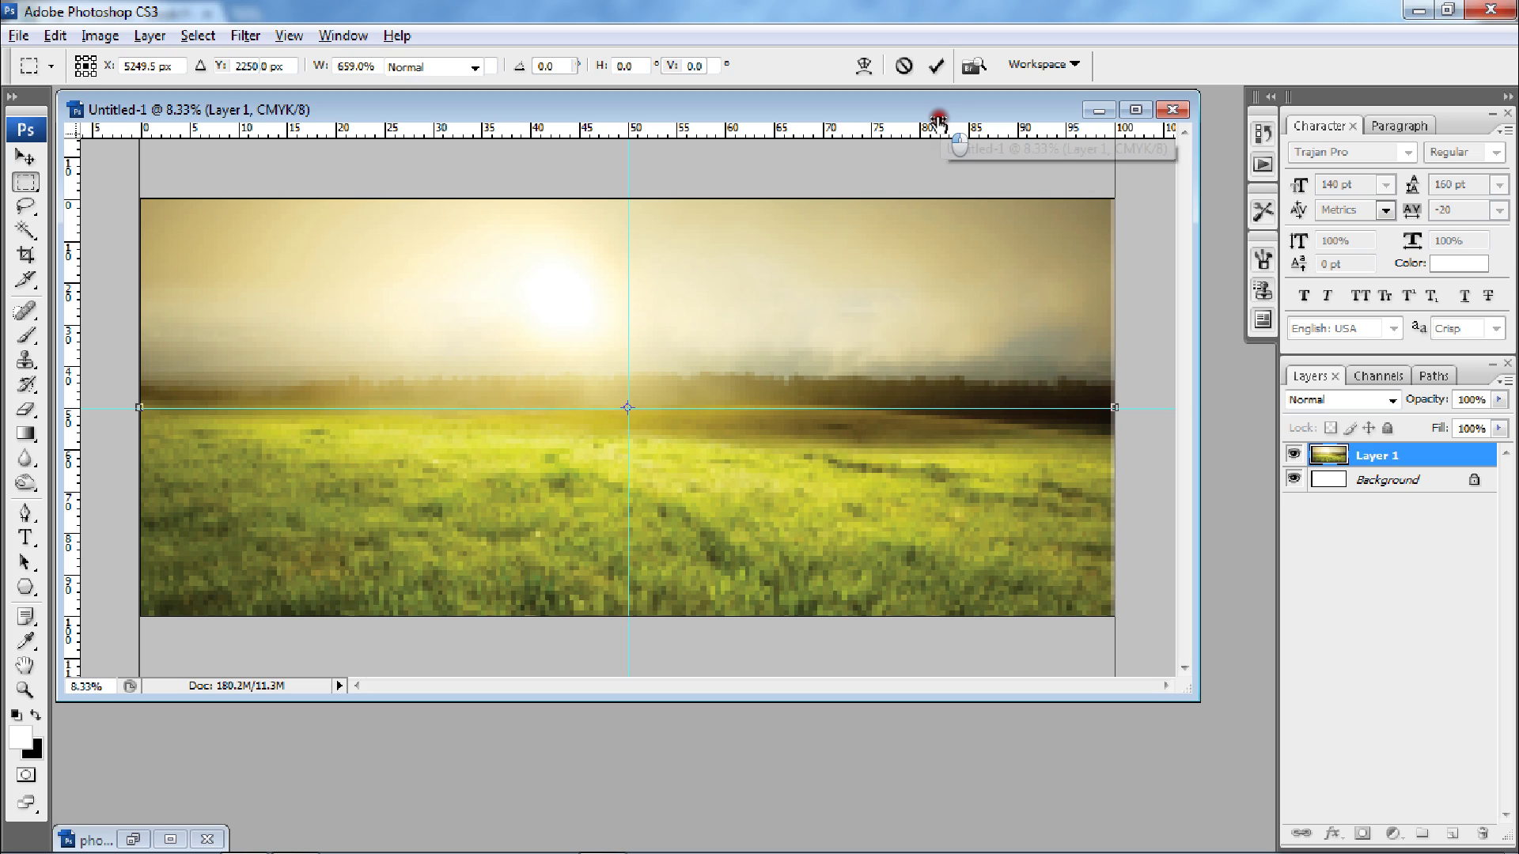
double_click(552, 476)
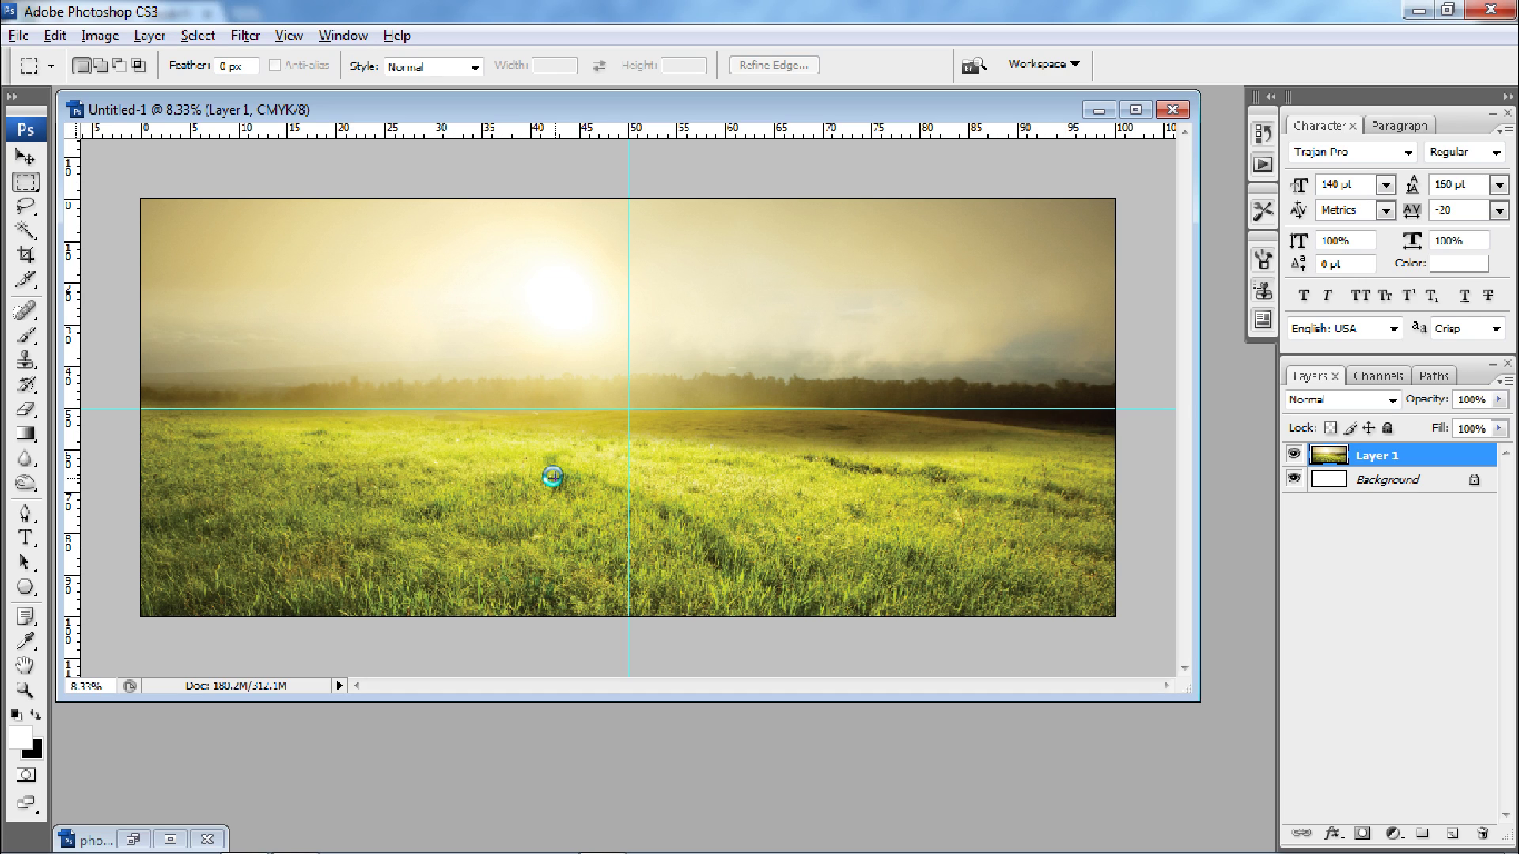
Set the Type tool's text color to dark navy 0d113f.
key(t)
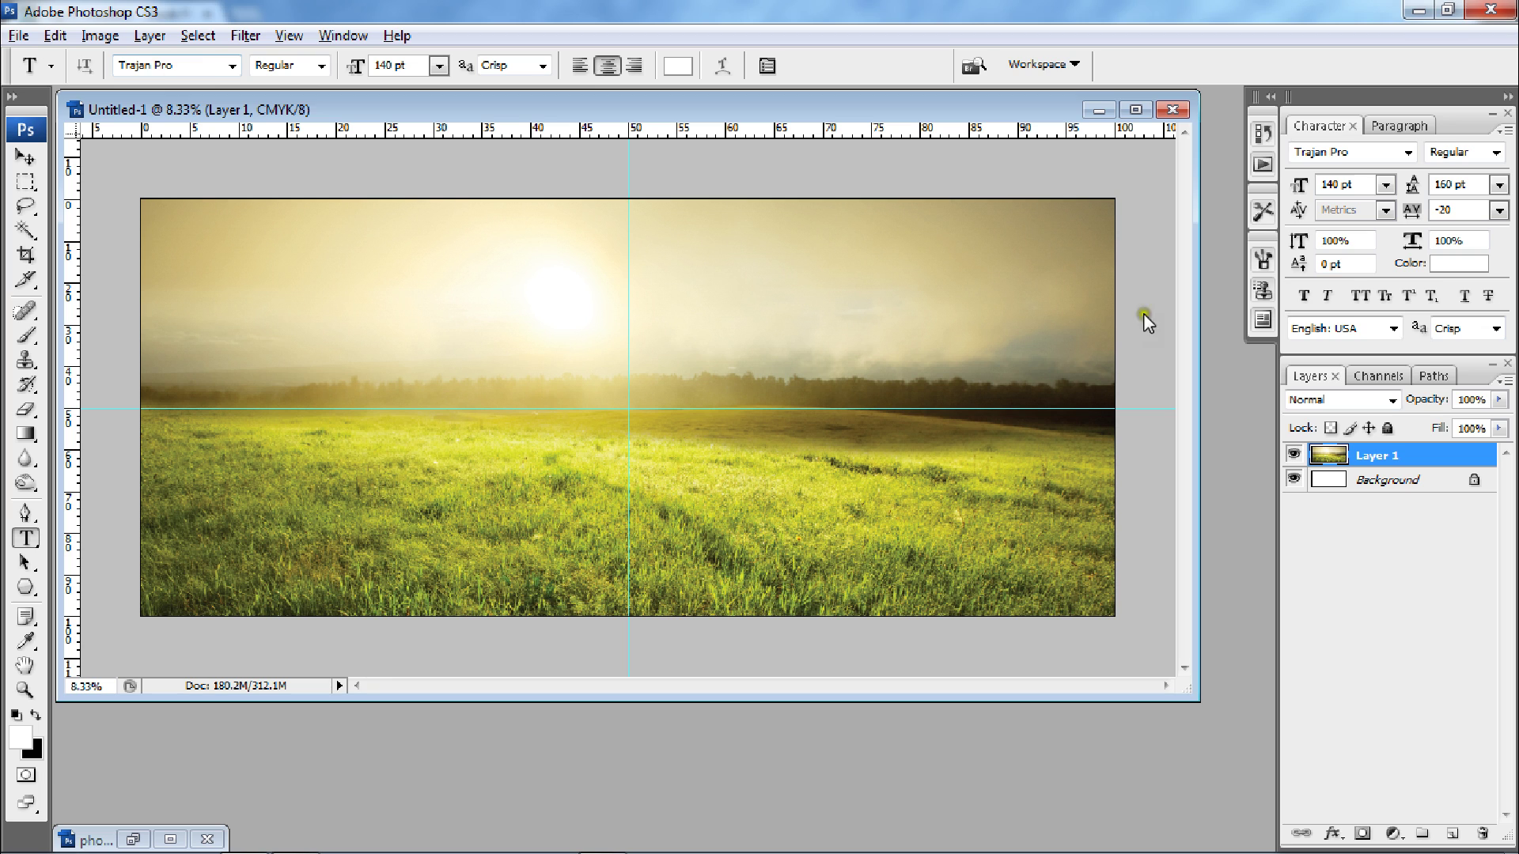
click(1454, 264)
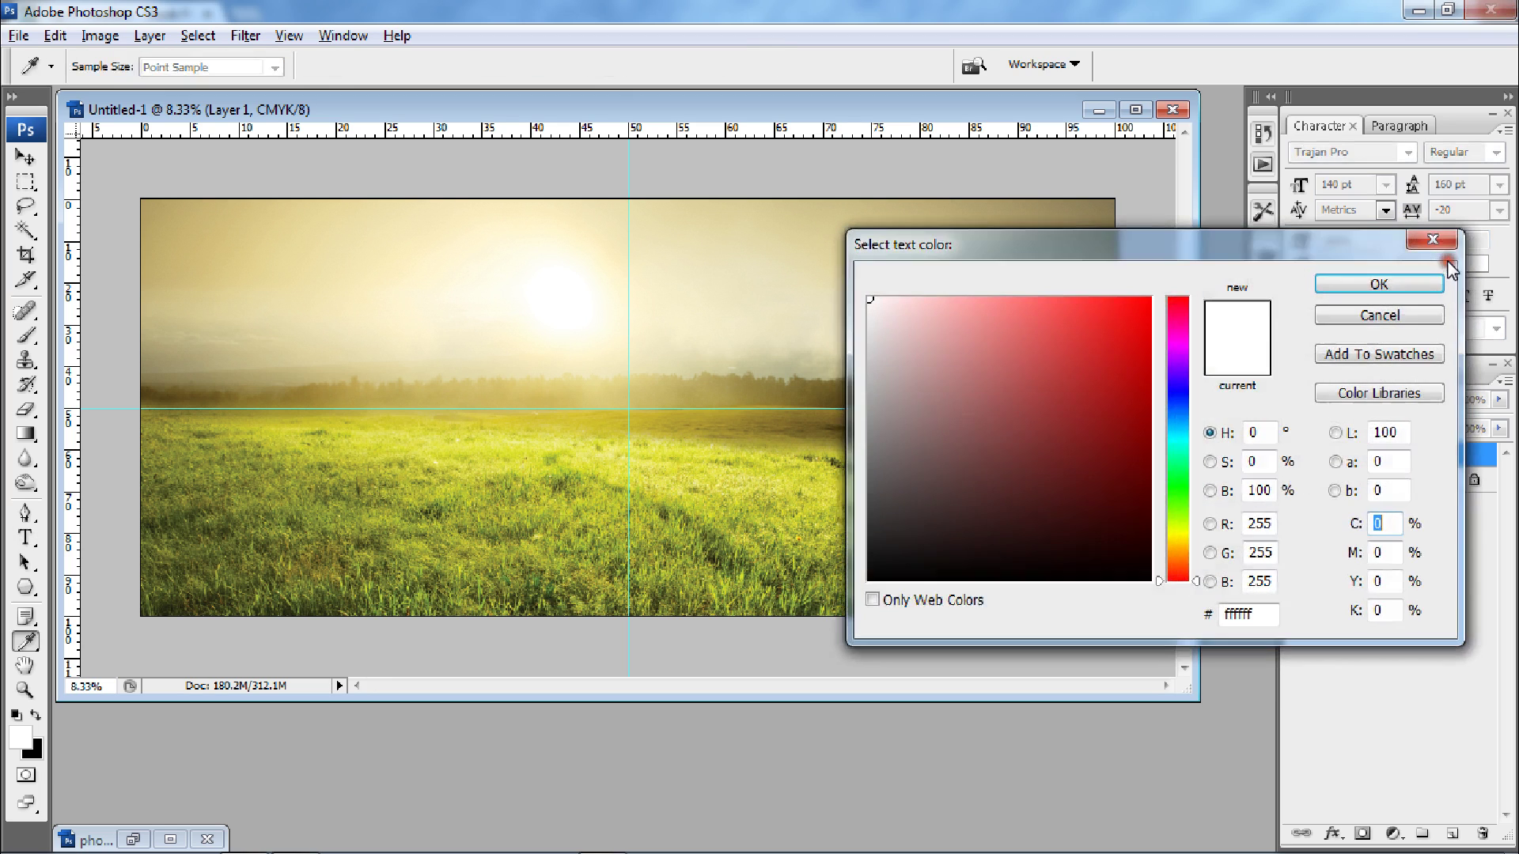
drag(1271, 614, 1128, 609)
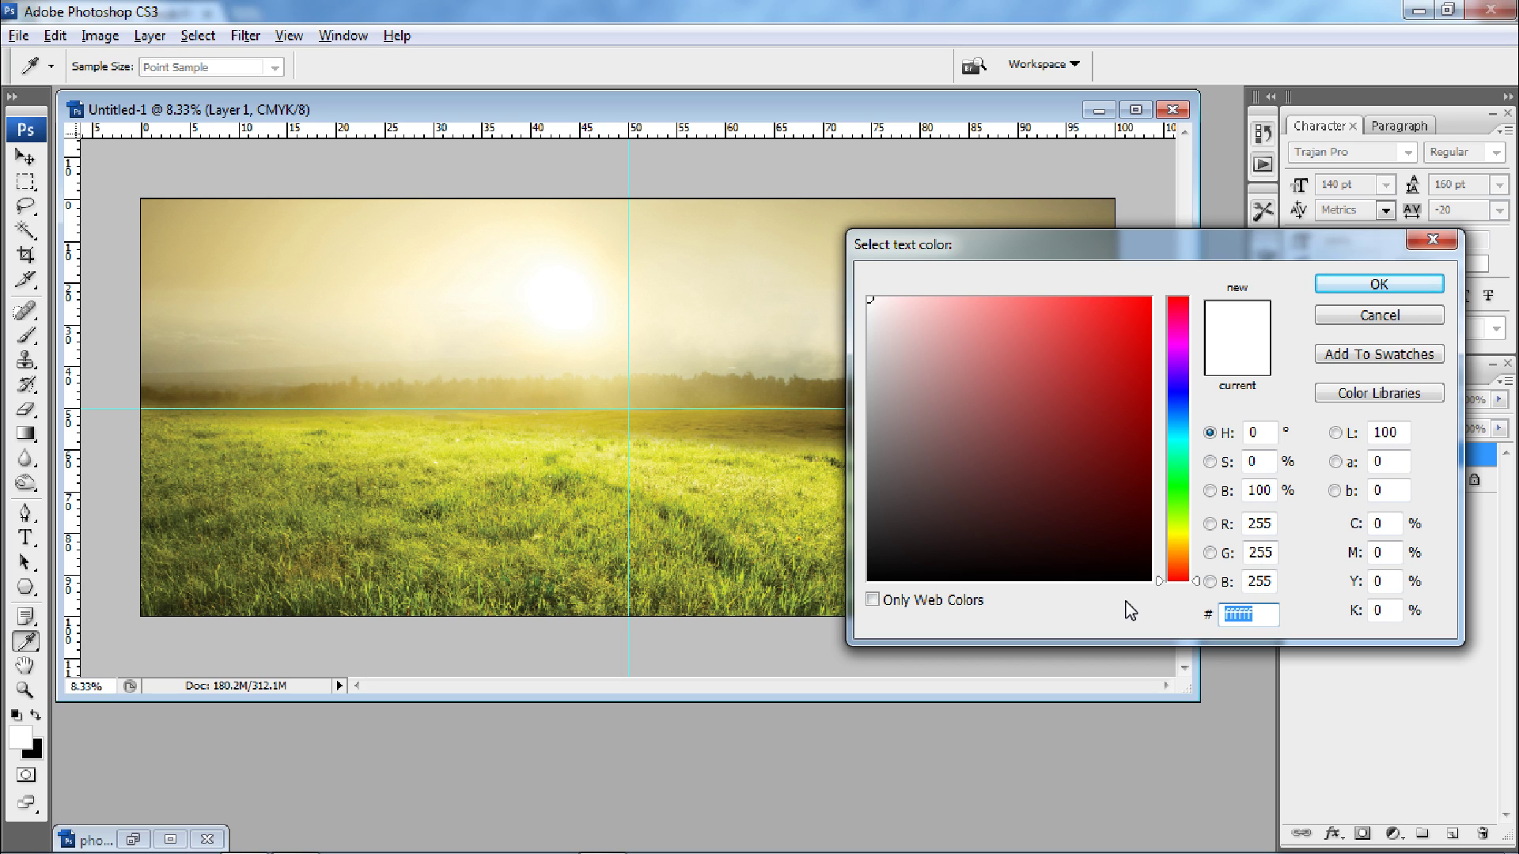
text(0)
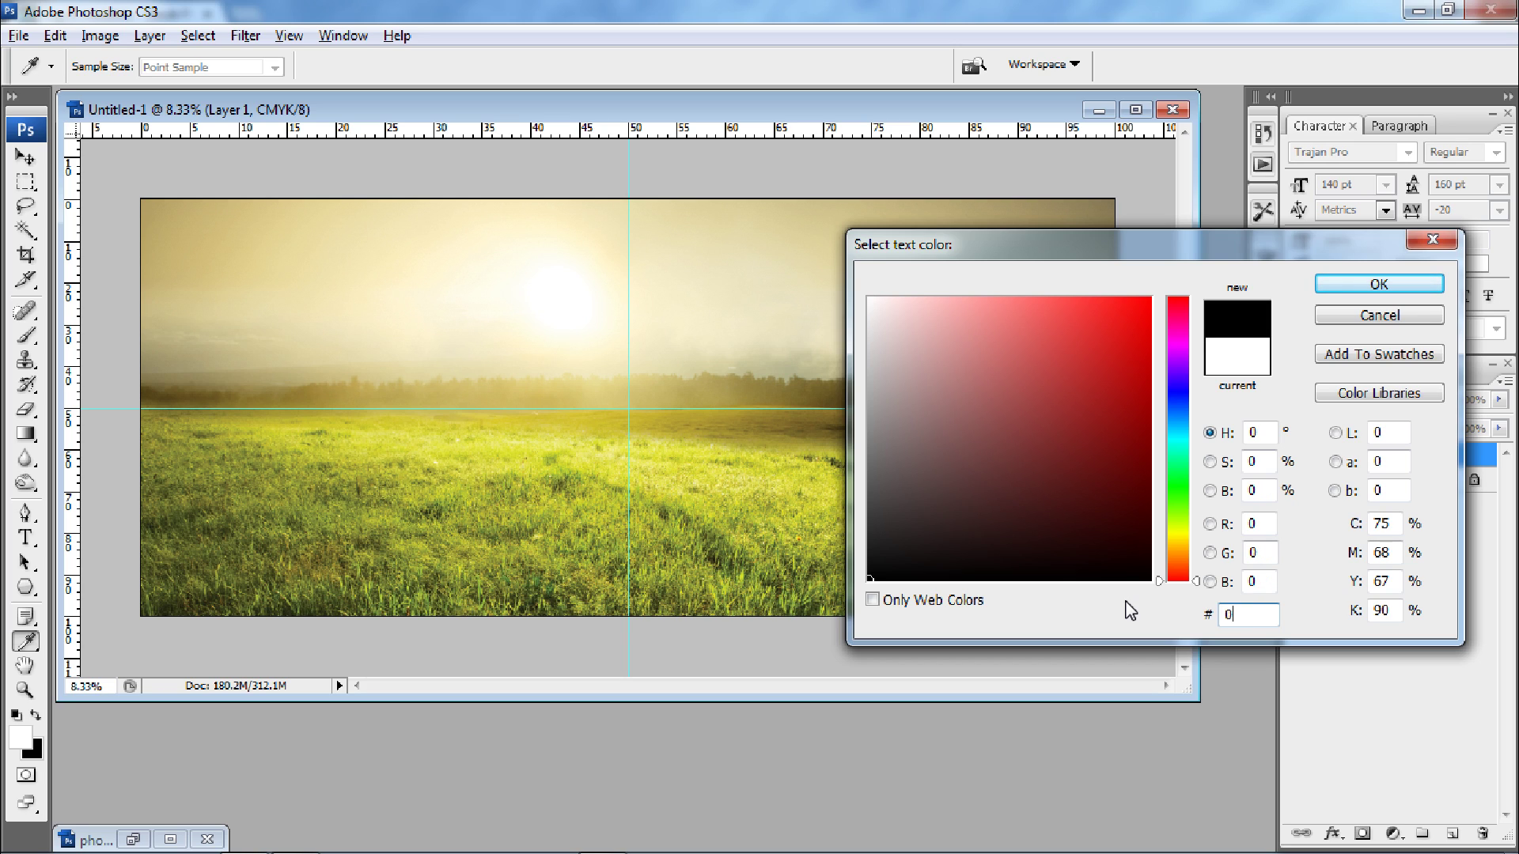
text(d)
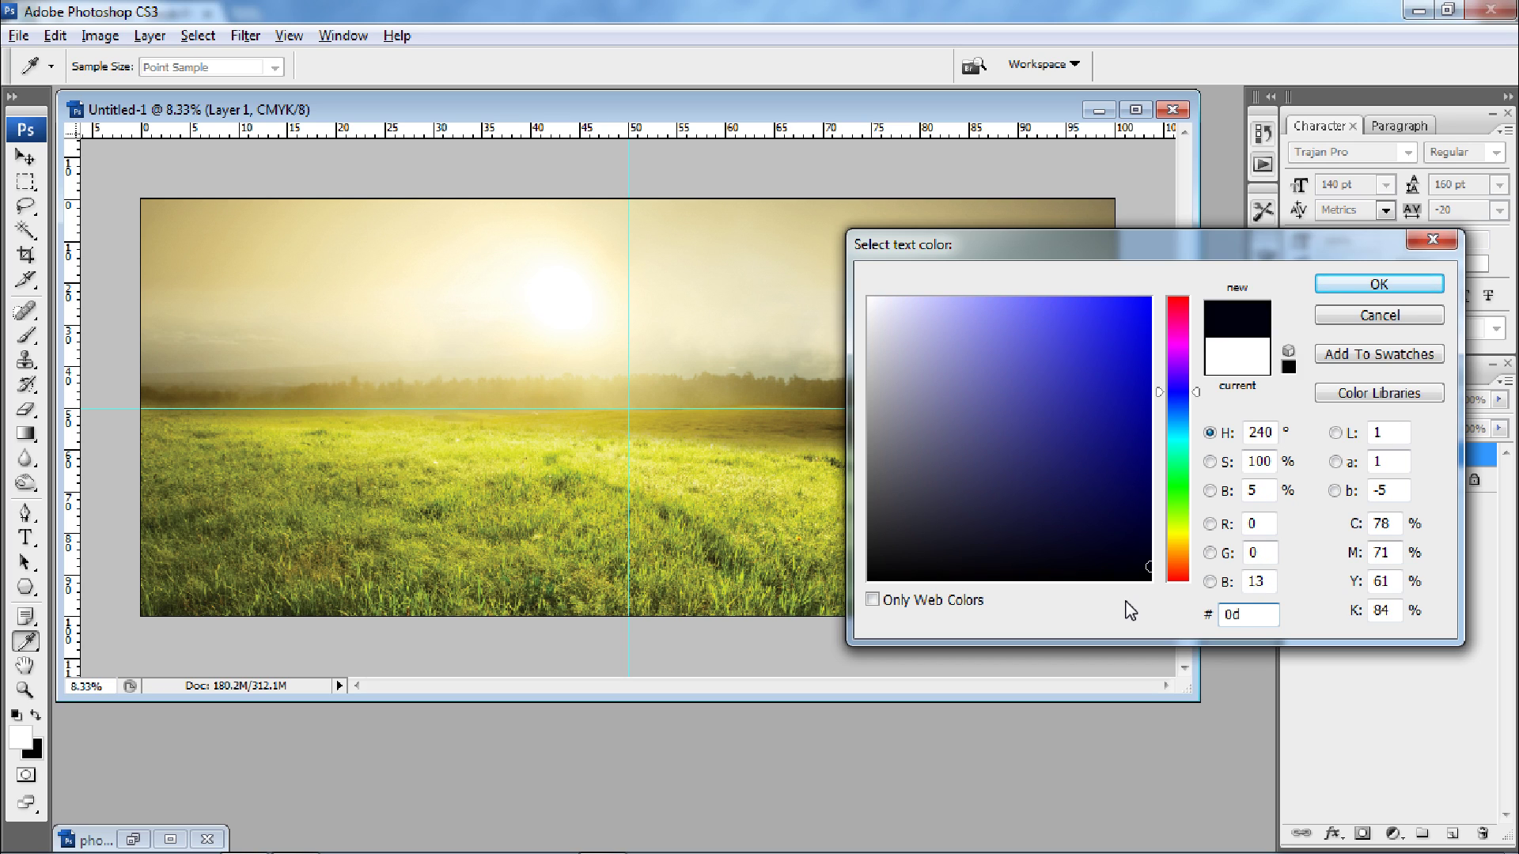
text(113f)
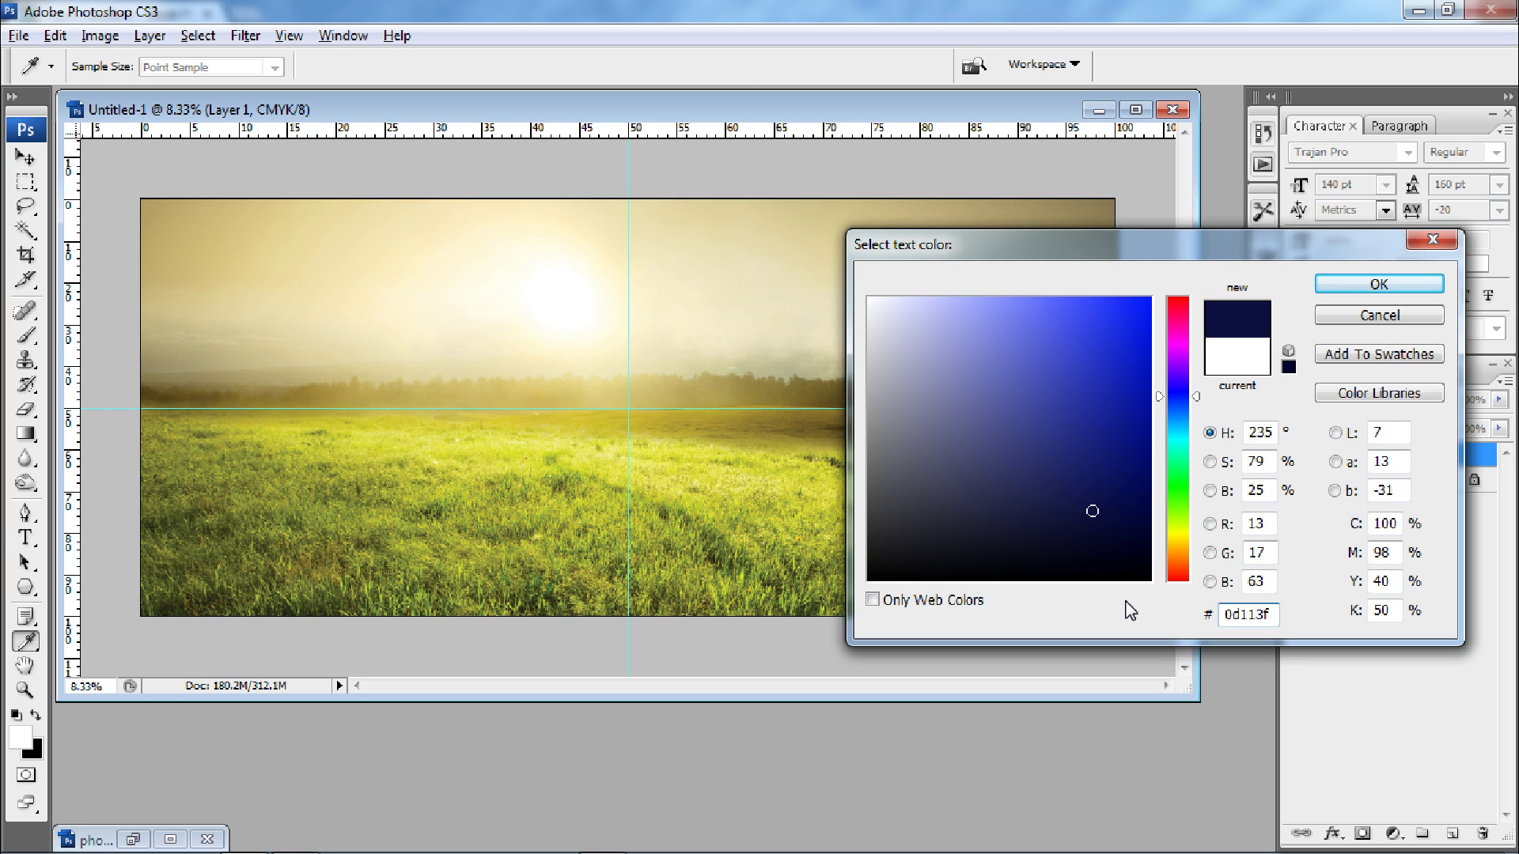
key(Return)
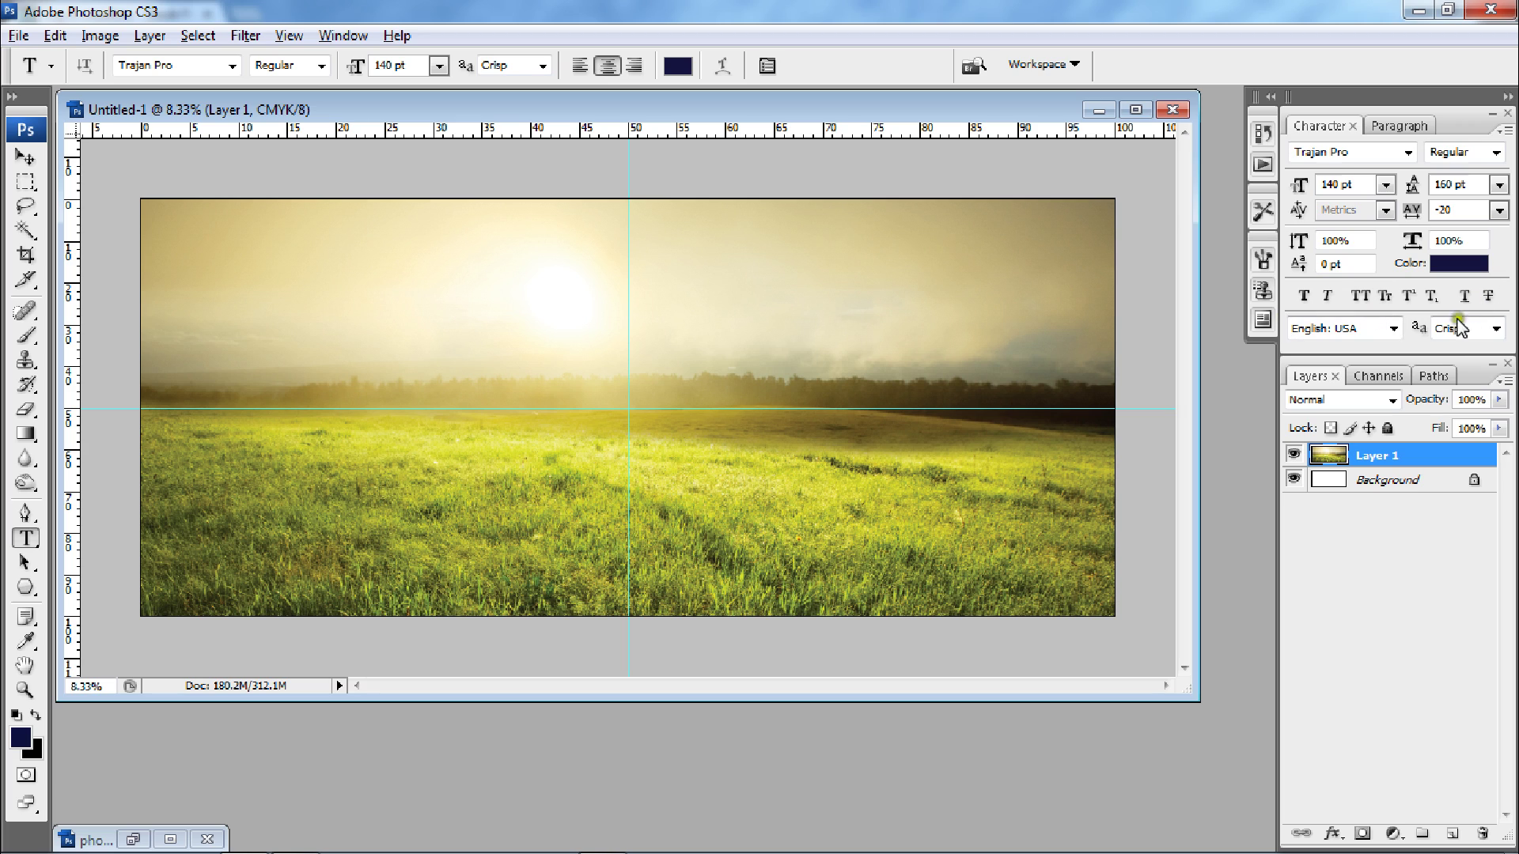
Set the font size to 50 pt and add the text "We Bleieve" at the center of the banner.
click(1355, 184)
text(50)
click(628, 400)
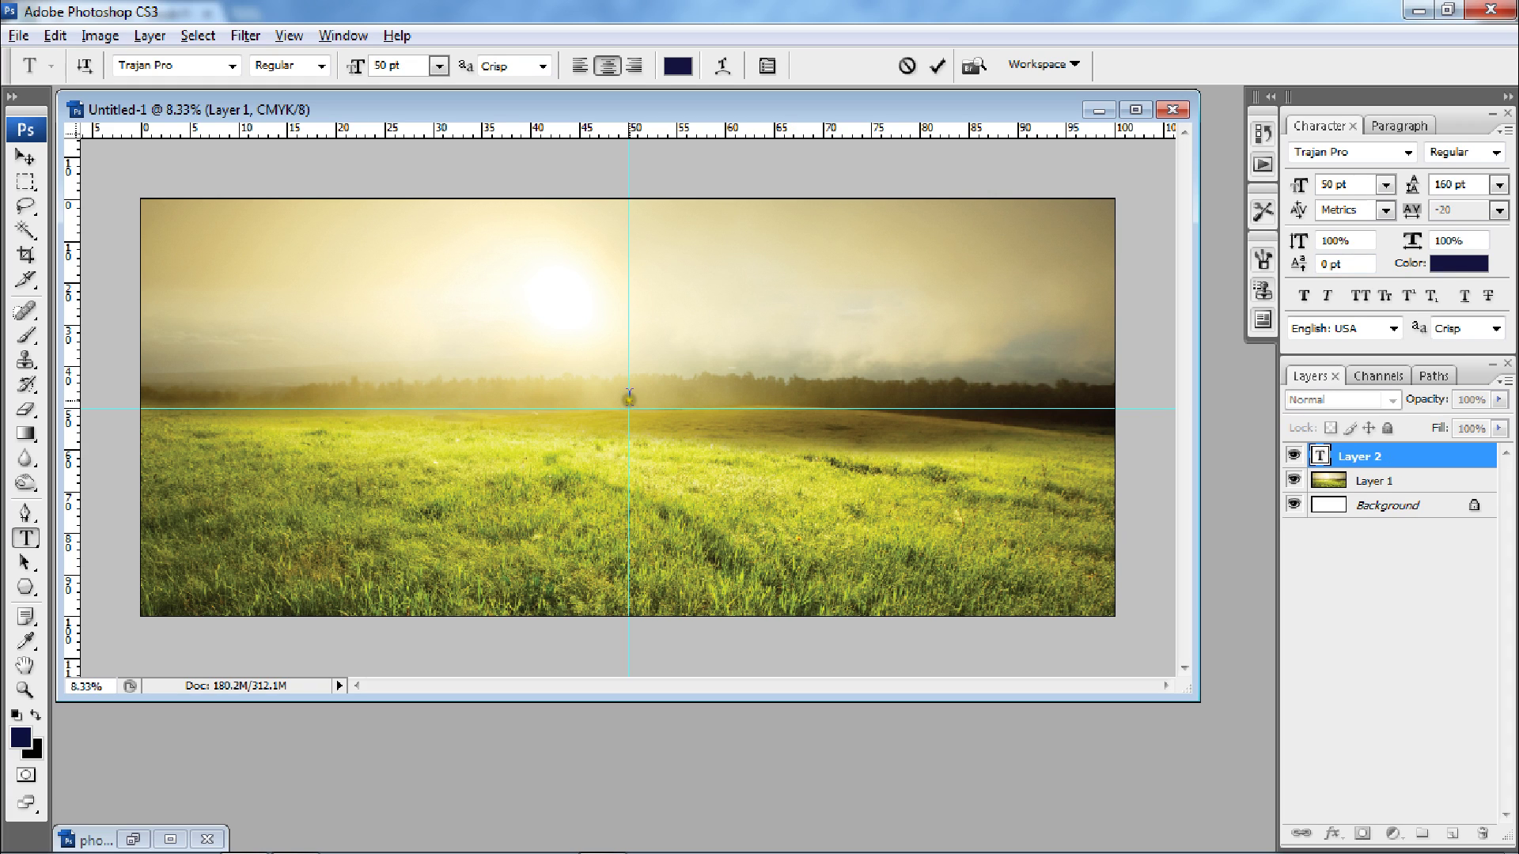
text(WELCOME)
click(1402, 457)
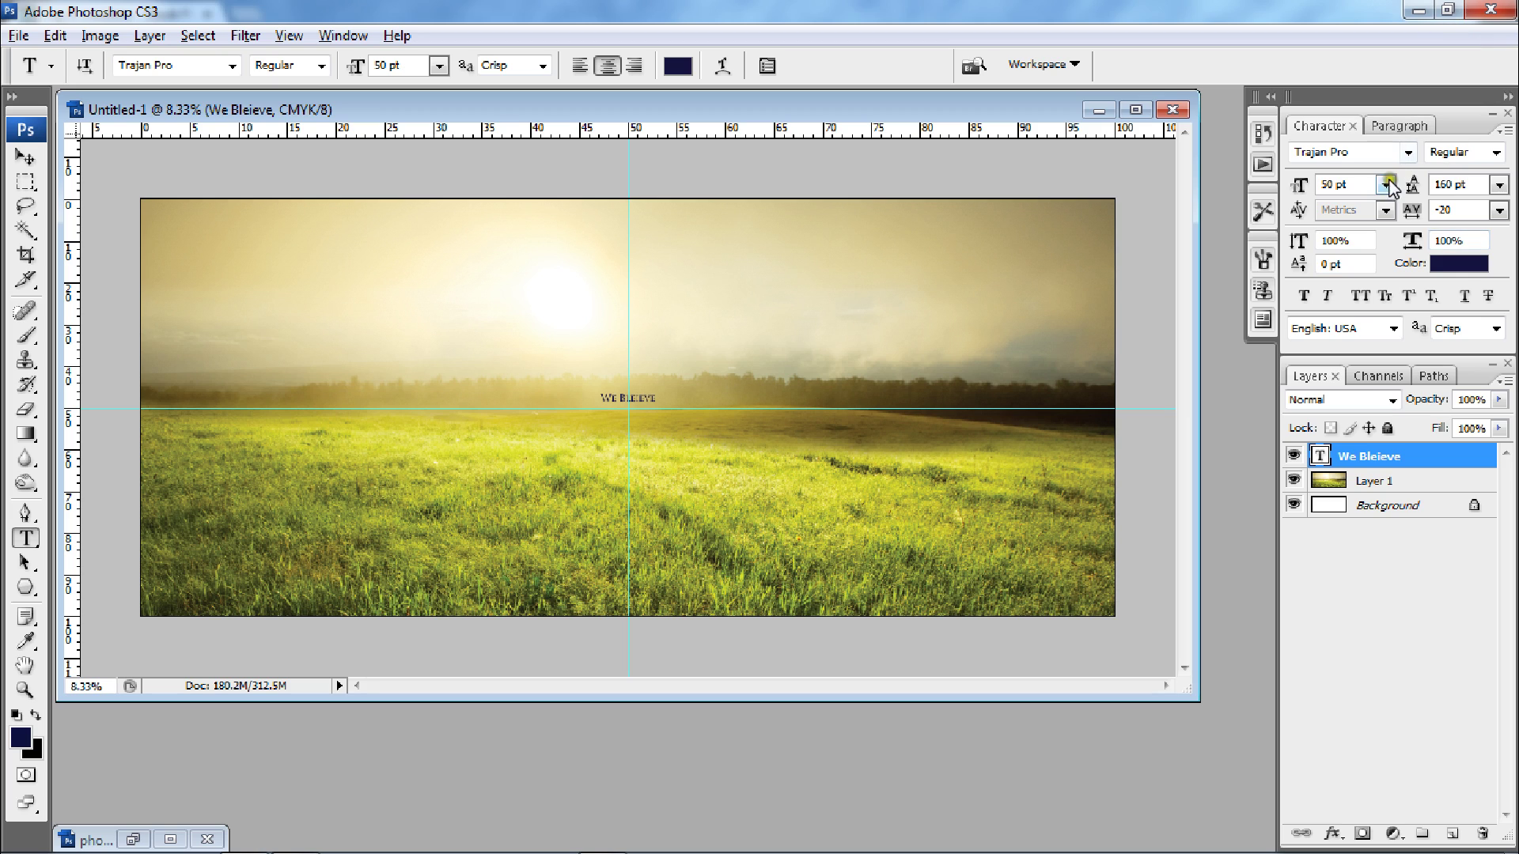
Enlarge the title text to 339 pt and correct its wording to "We Believe".
drag(1319, 186, 1482, 190)
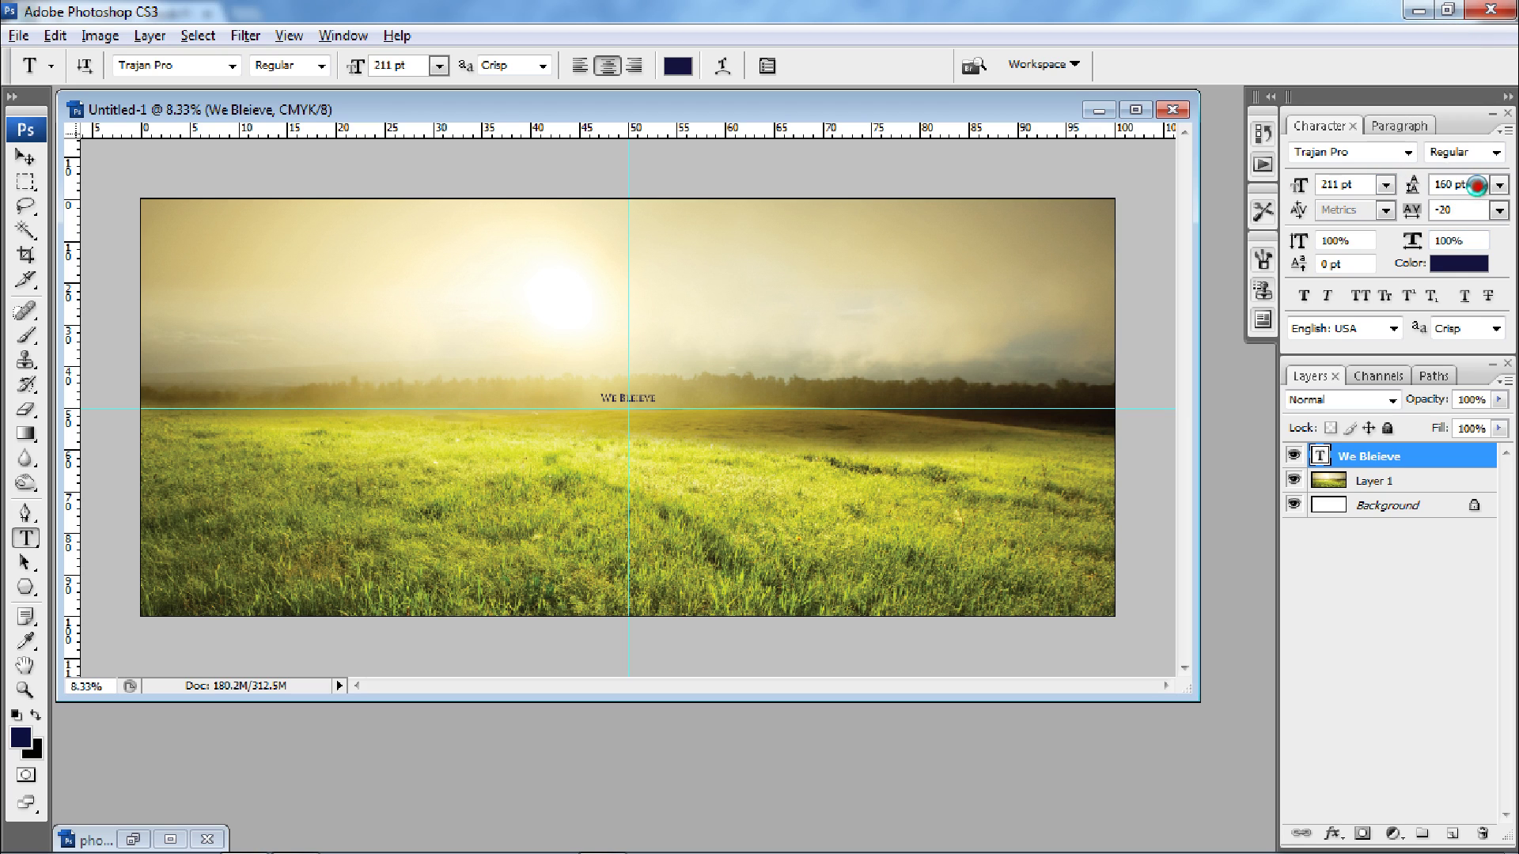
drag(1295, 186, 1436, 186)
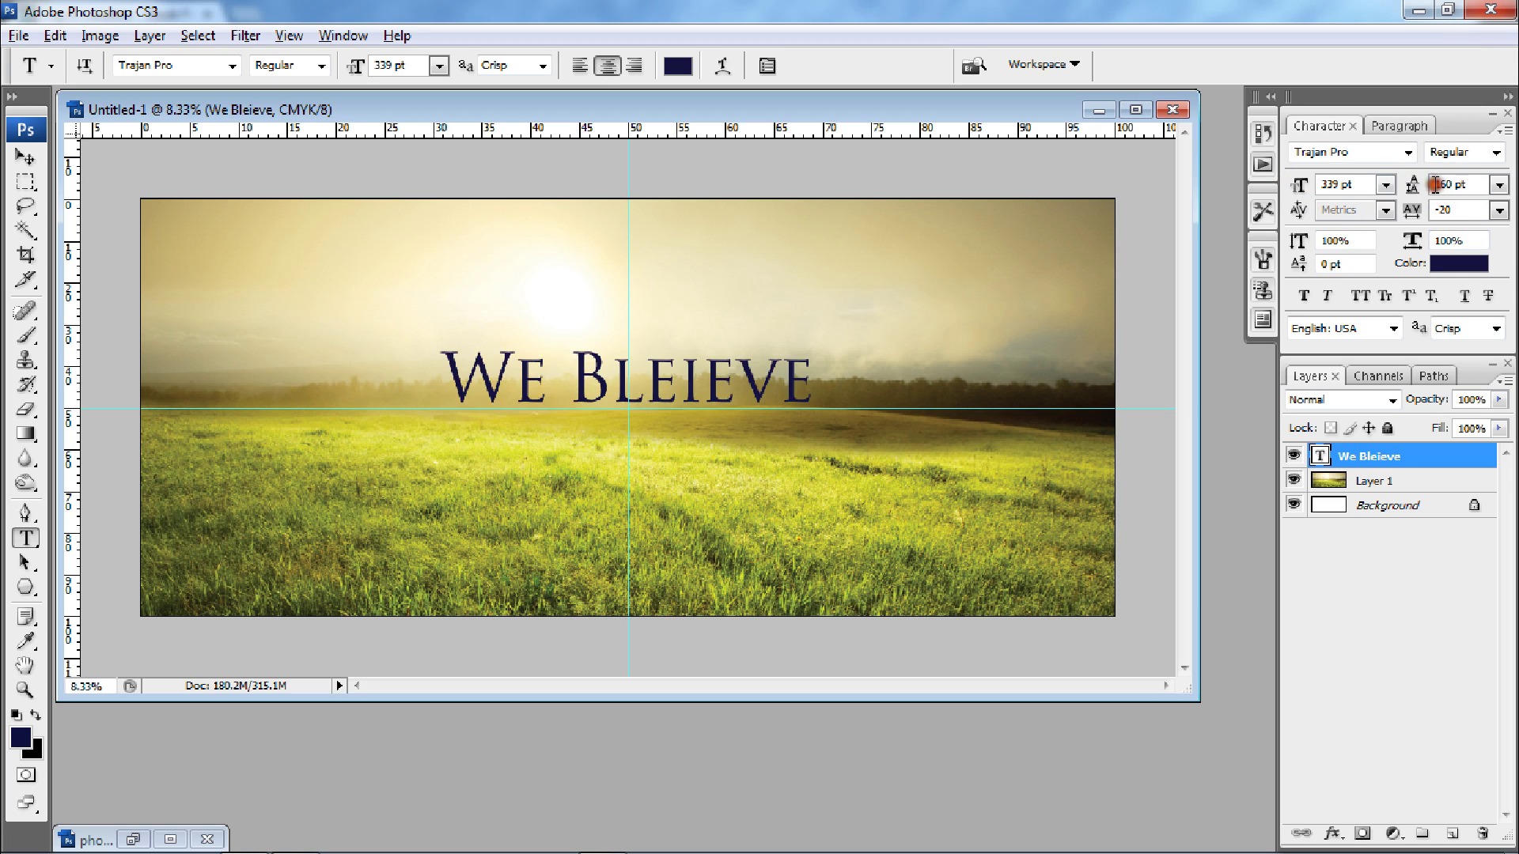
click(614, 373)
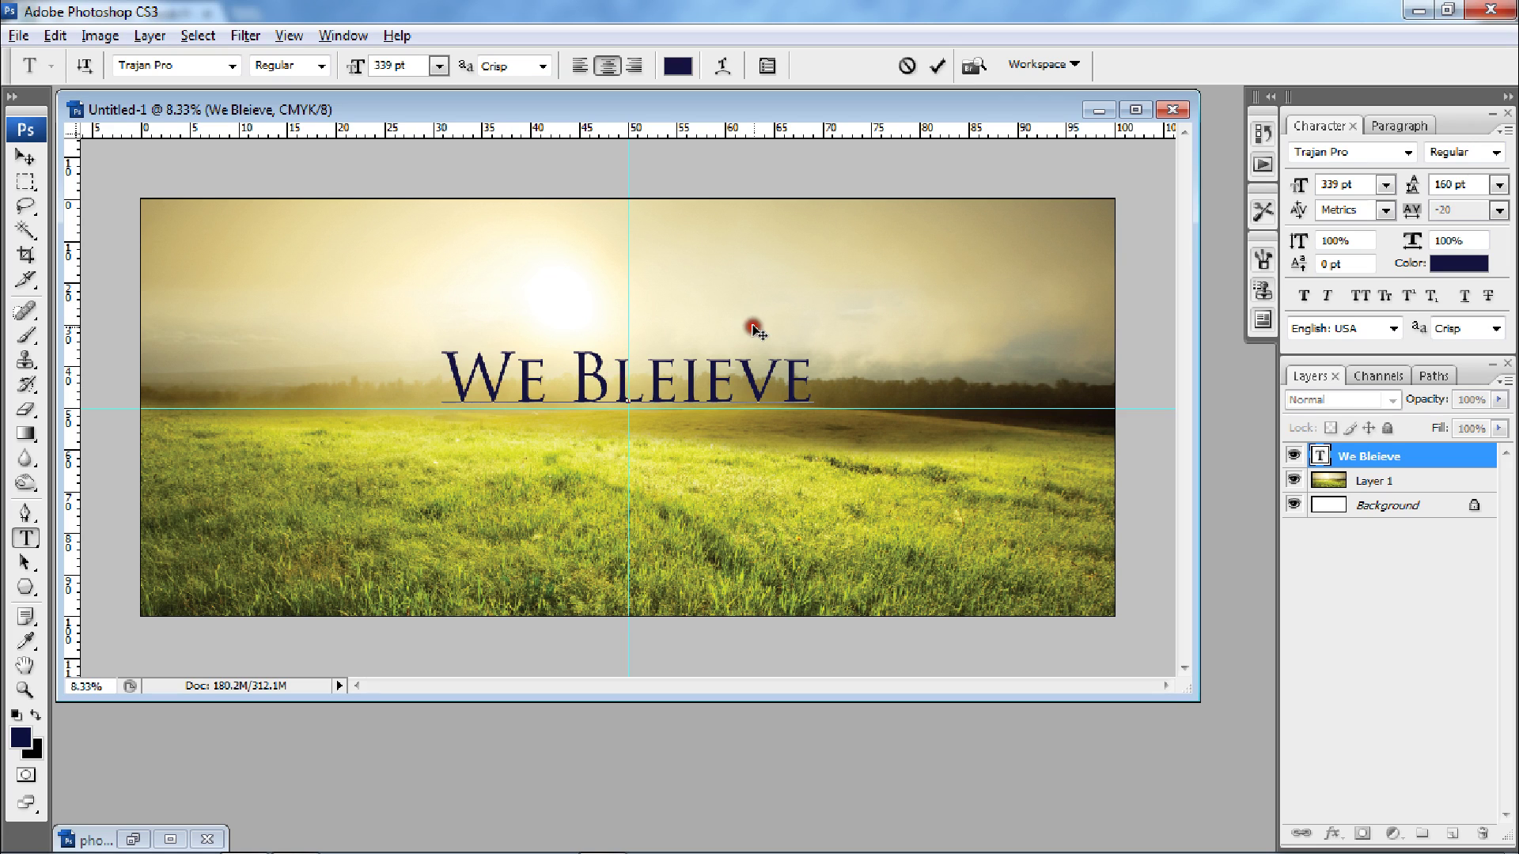
key(shift+End)
text(elieve)
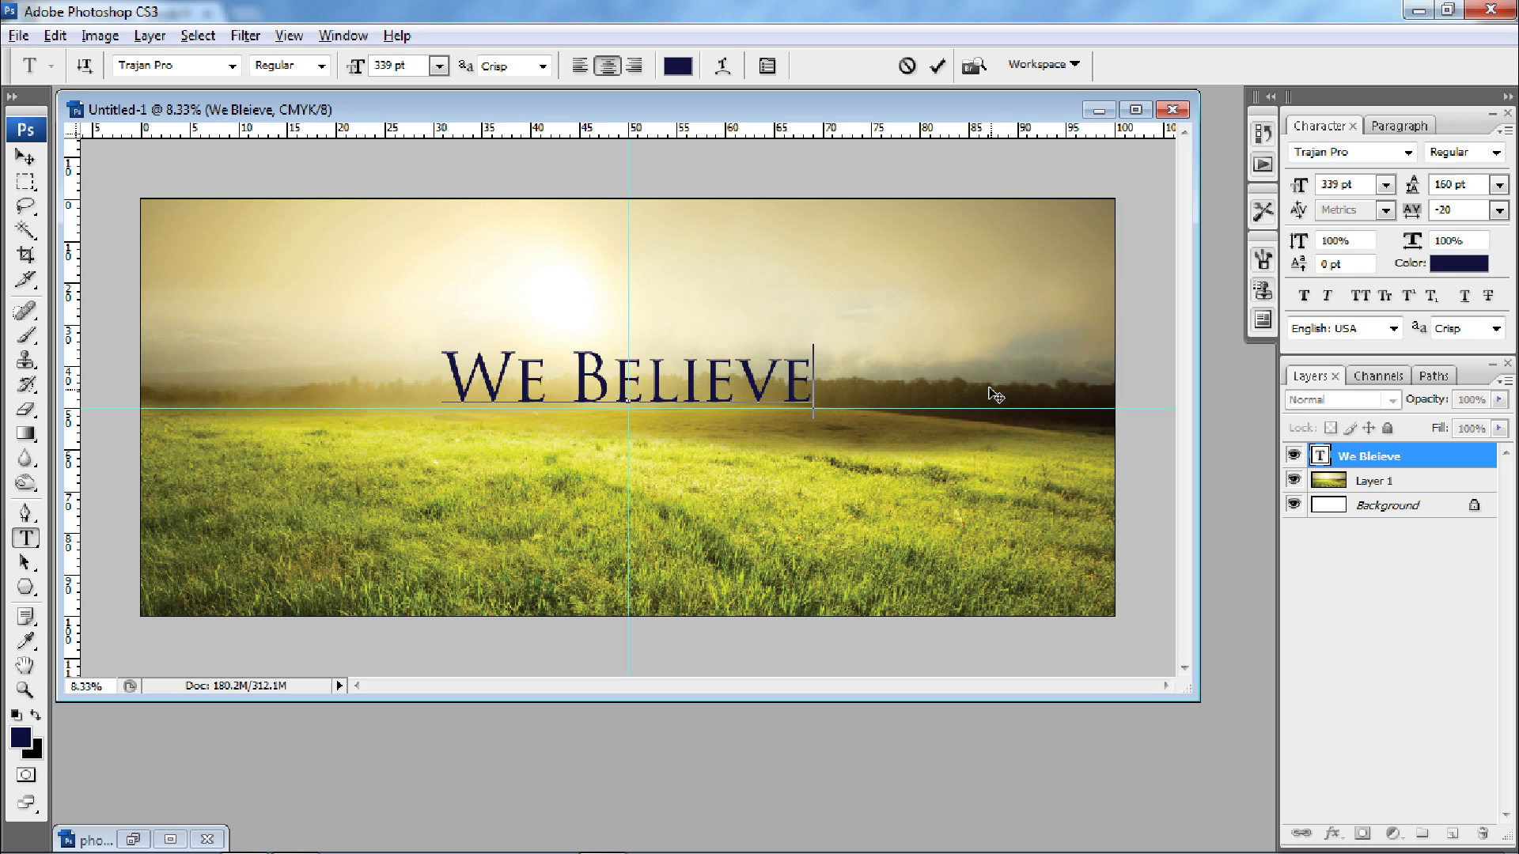
click(1400, 430)
Increase the "We Believe" title's font size to 500 pt and further to 700 pt.
click(1369, 186)
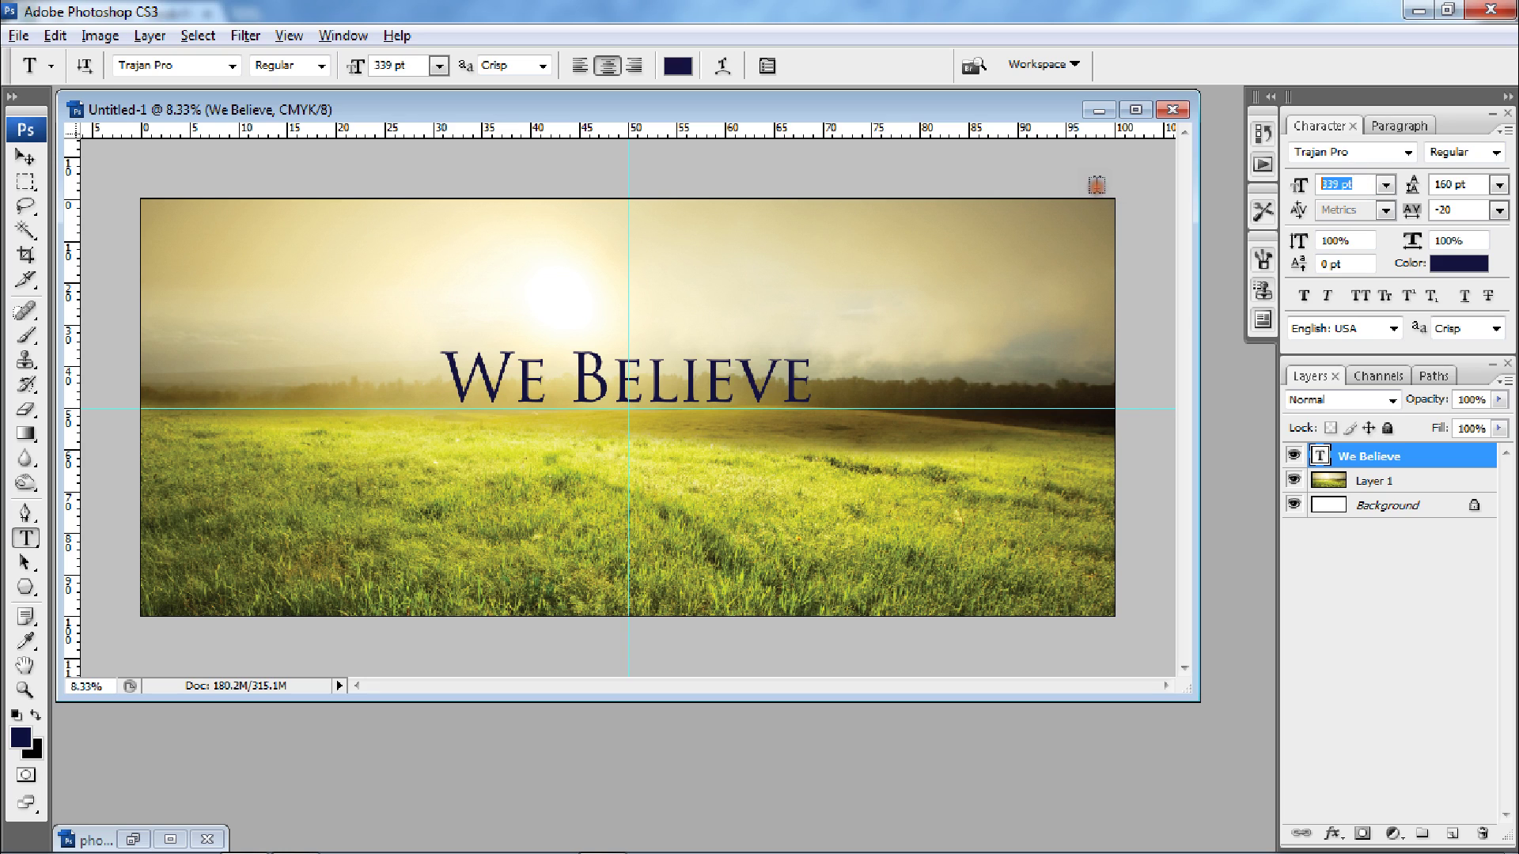
text(500)
key(Return)
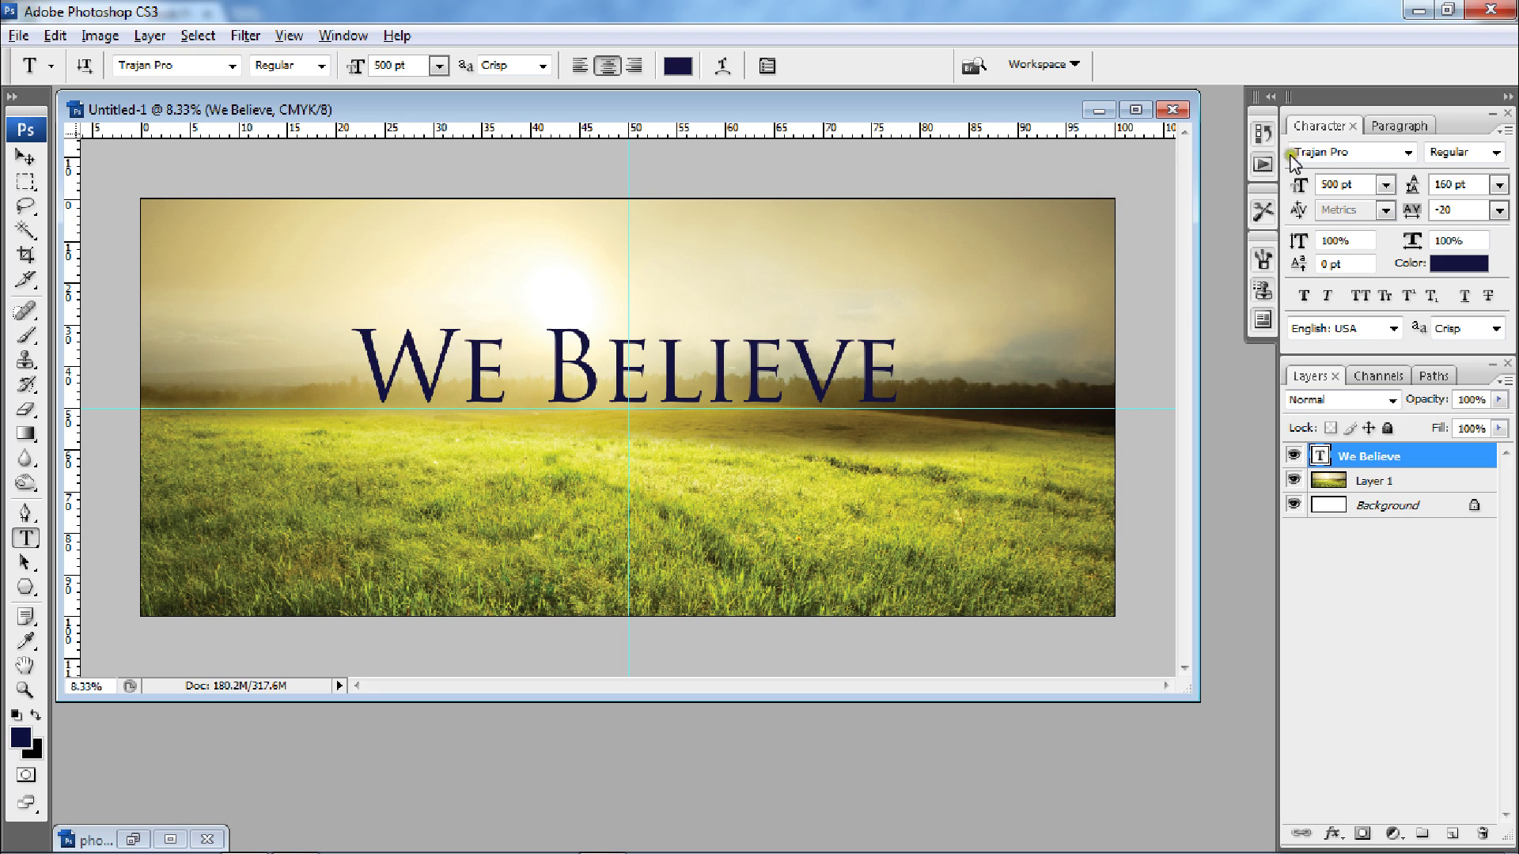
double_click(1345, 185)
text(700)
key(Return)
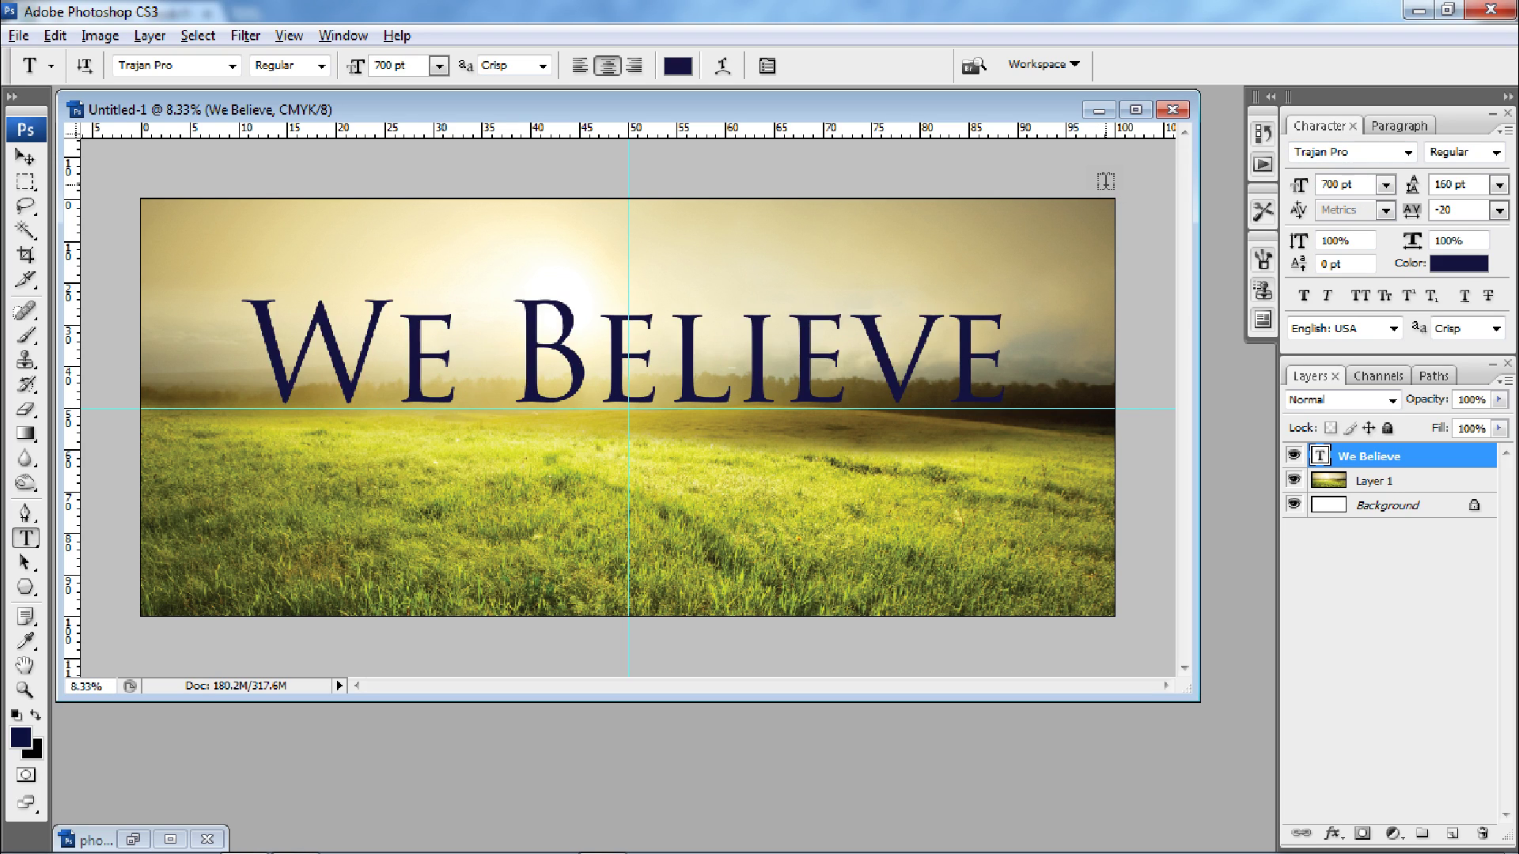
click(1048, 215)
Add a Drop Shadow to the "We Believe" layer with Normal blend mode and black 000000 as its color.
double_click(1466, 461)
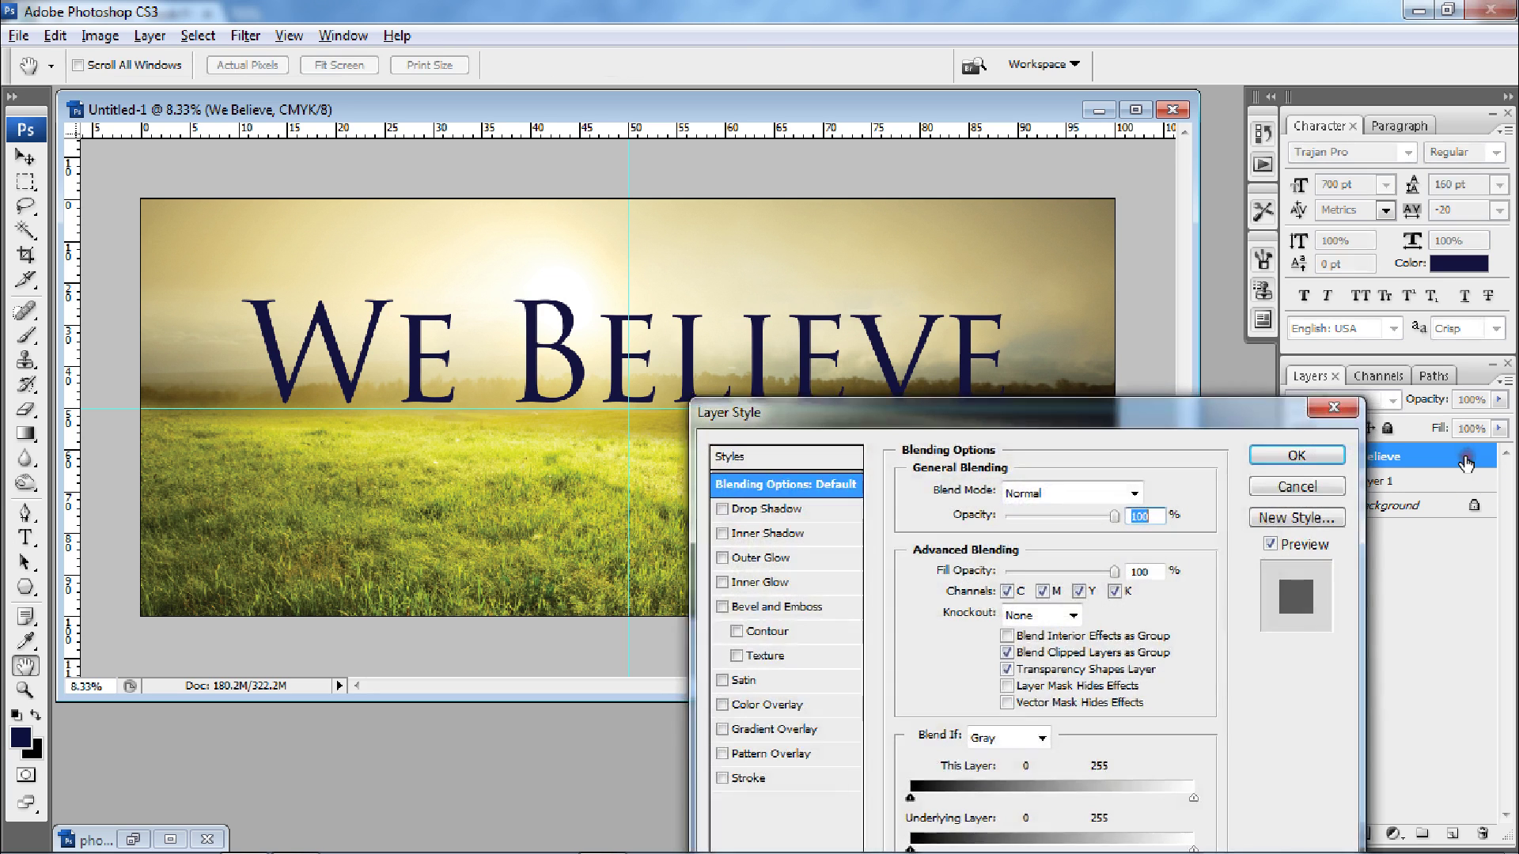
drag(1177, 416, 1133, 294)
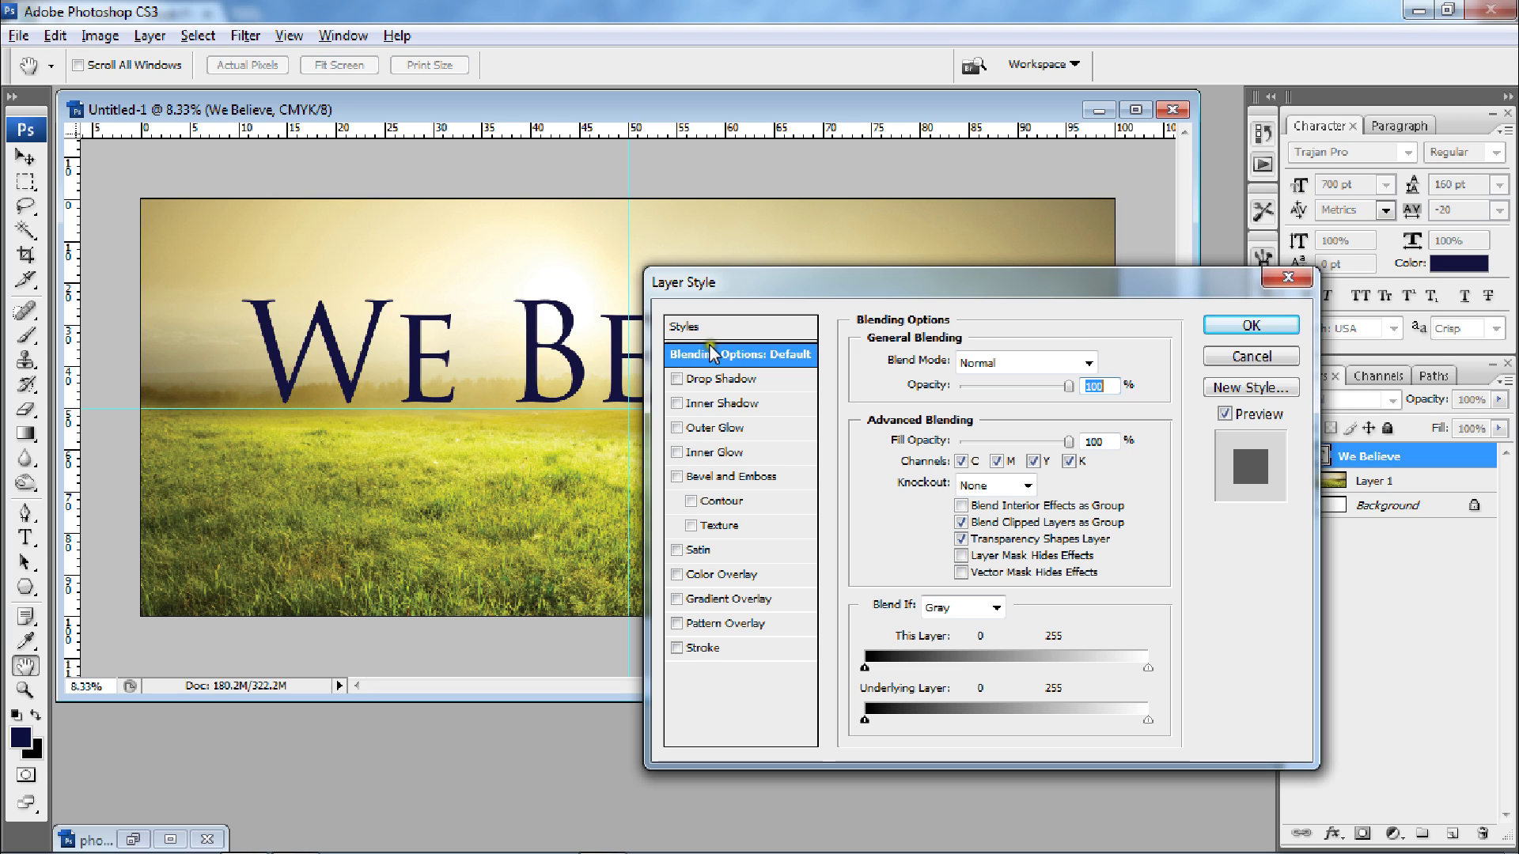
click(712, 379)
click(1056, 366)
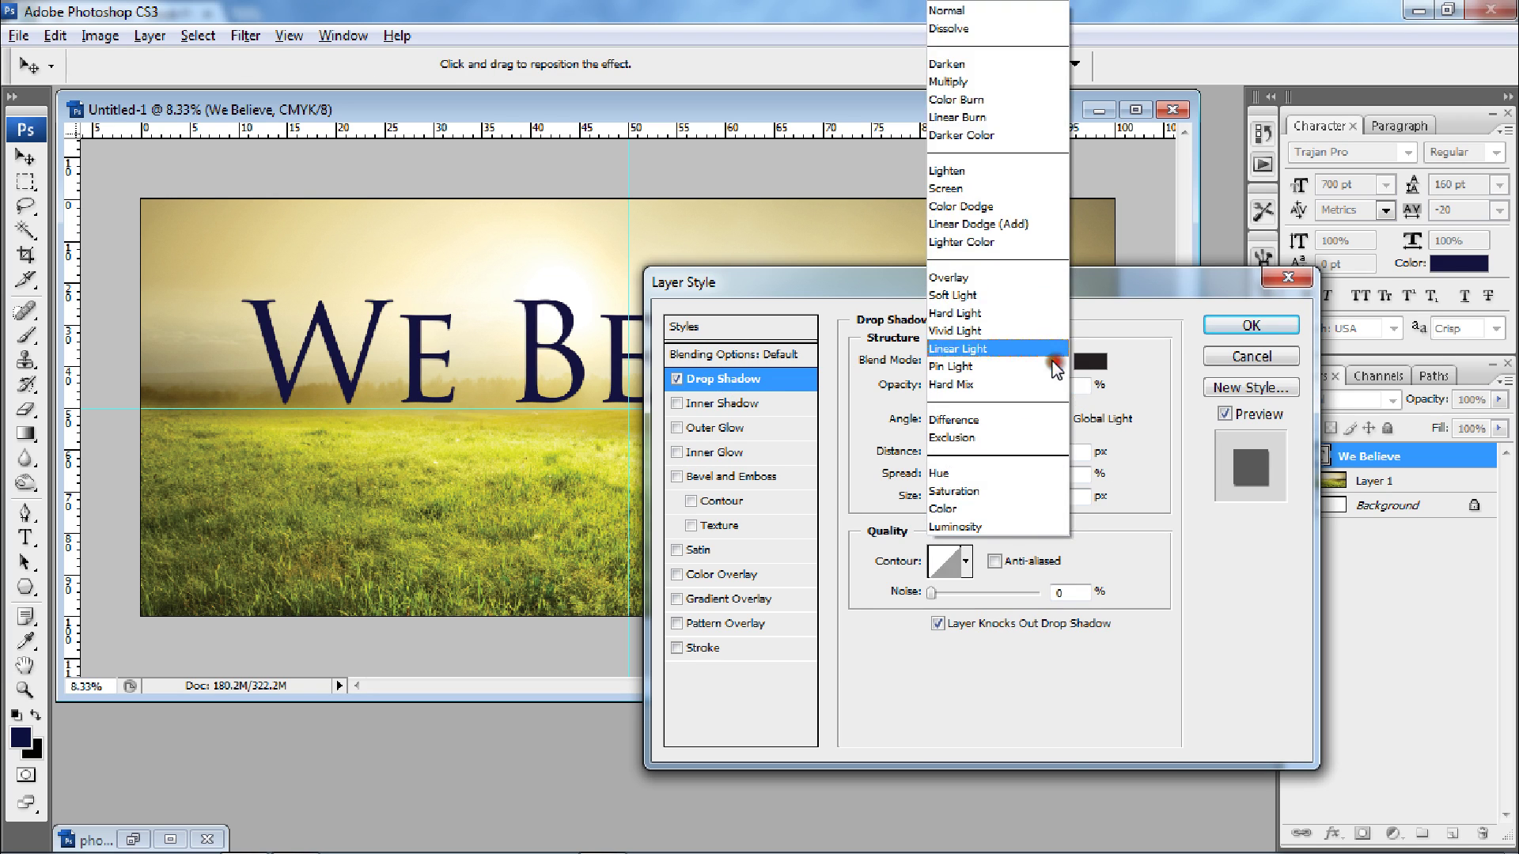
click(971, 12)
click(1088, 362)
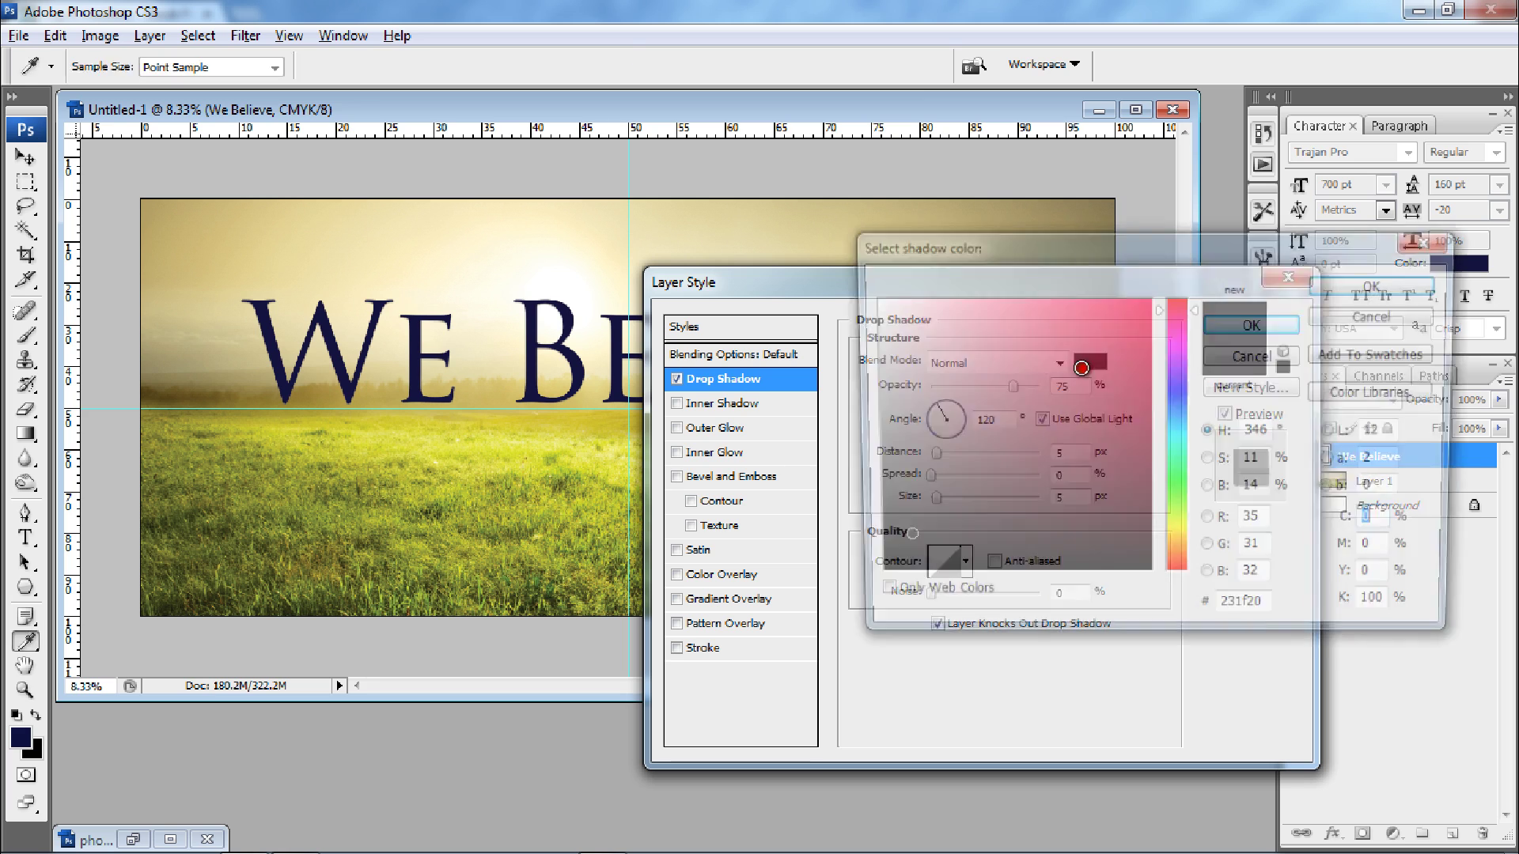
mouse_move(904, 539)
mouse_down()
mouse_move(874, 590)
mouse_move(815, 617)
mouse_up()
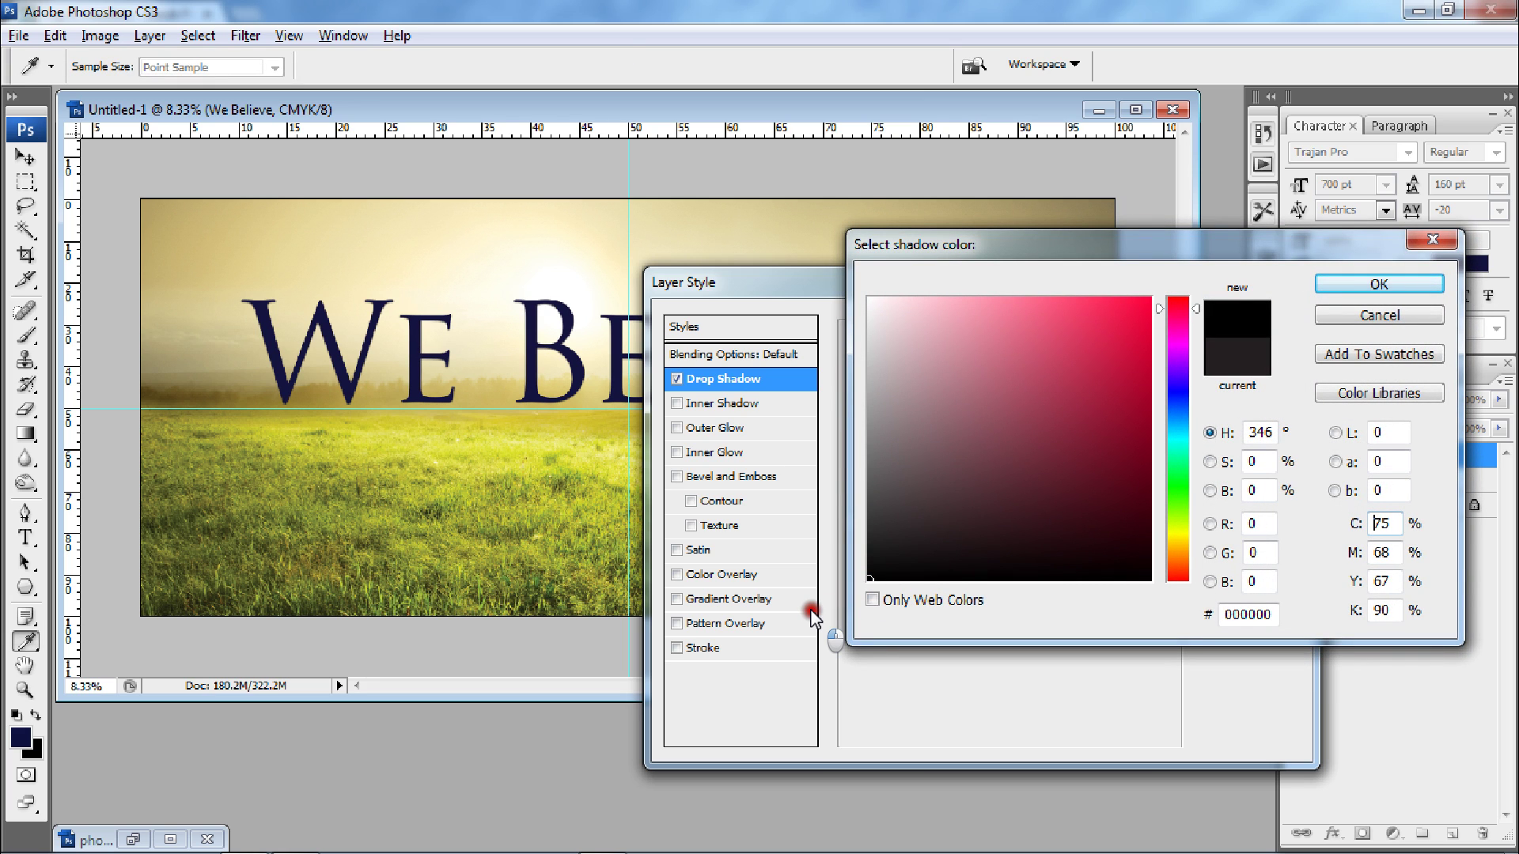
key(Return)
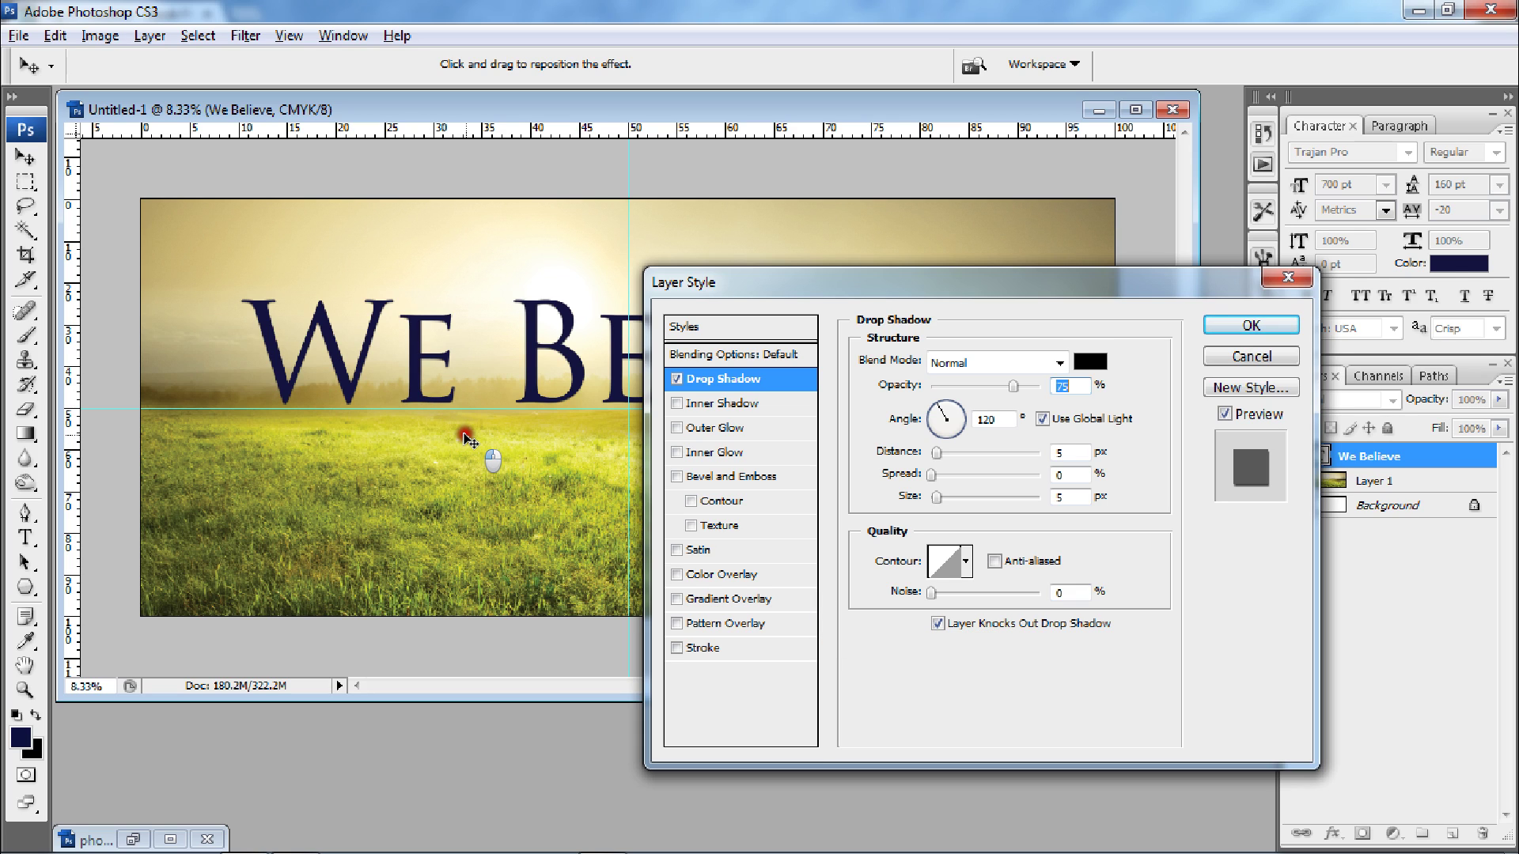
Set the drop shadow's size to 50 px and its distance to 0 px.
click(1078, 497)
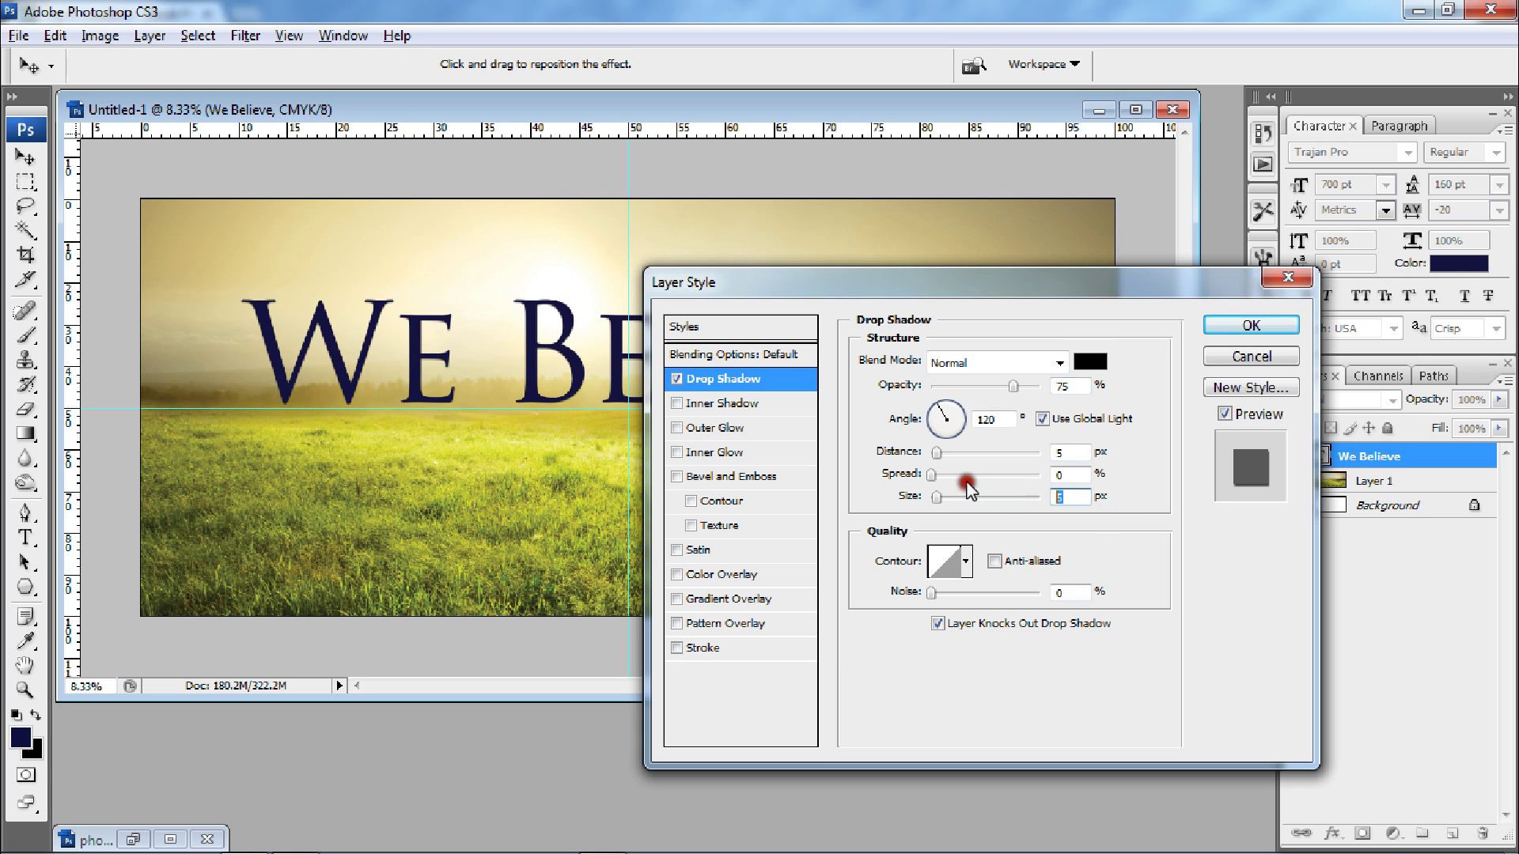
text(0)
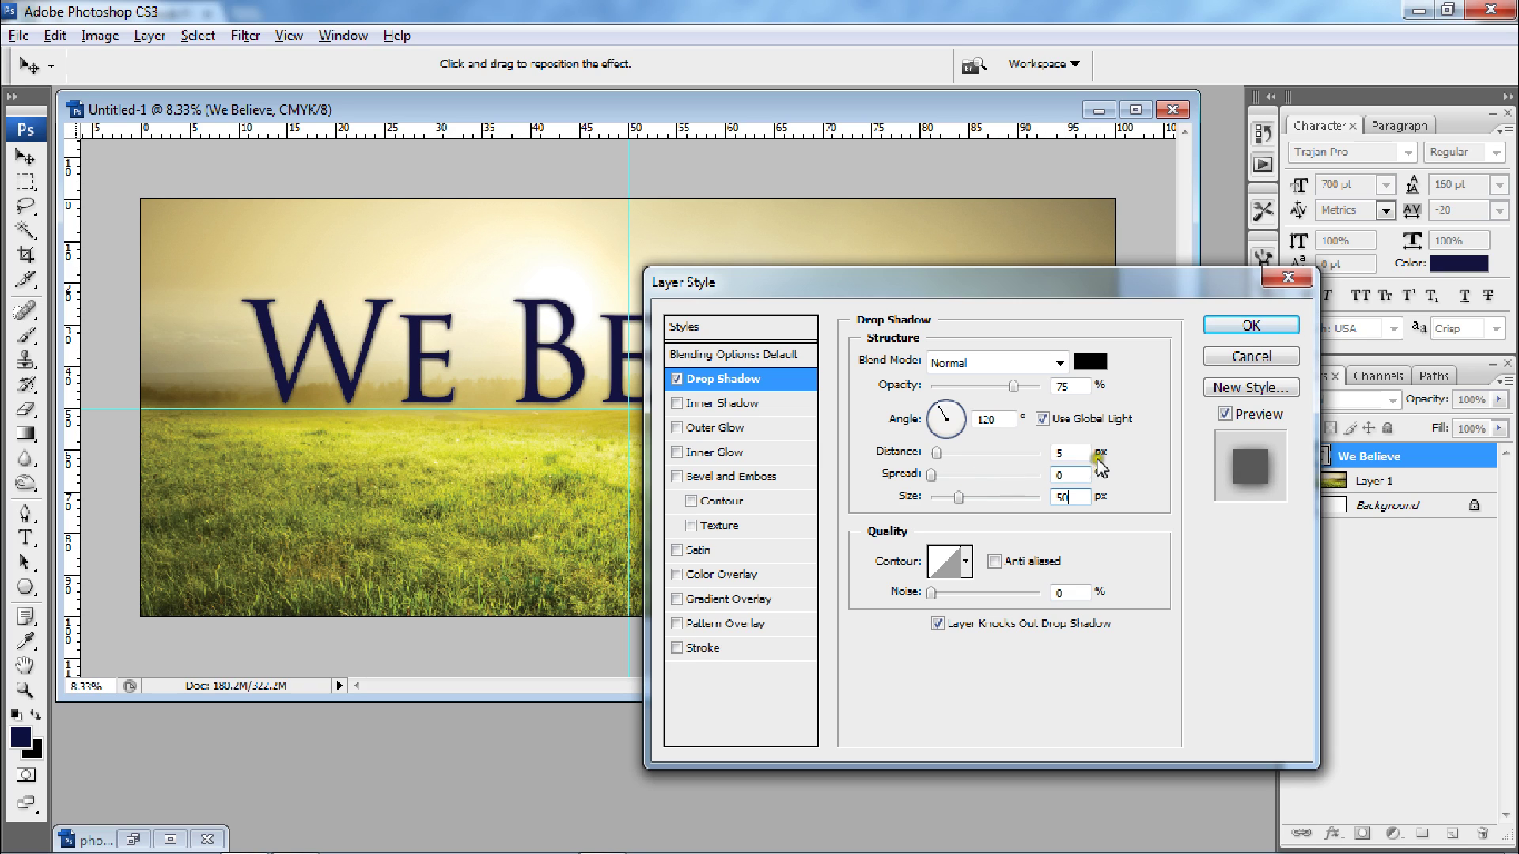
drag(1081, 453, 938, 442)
text(0)
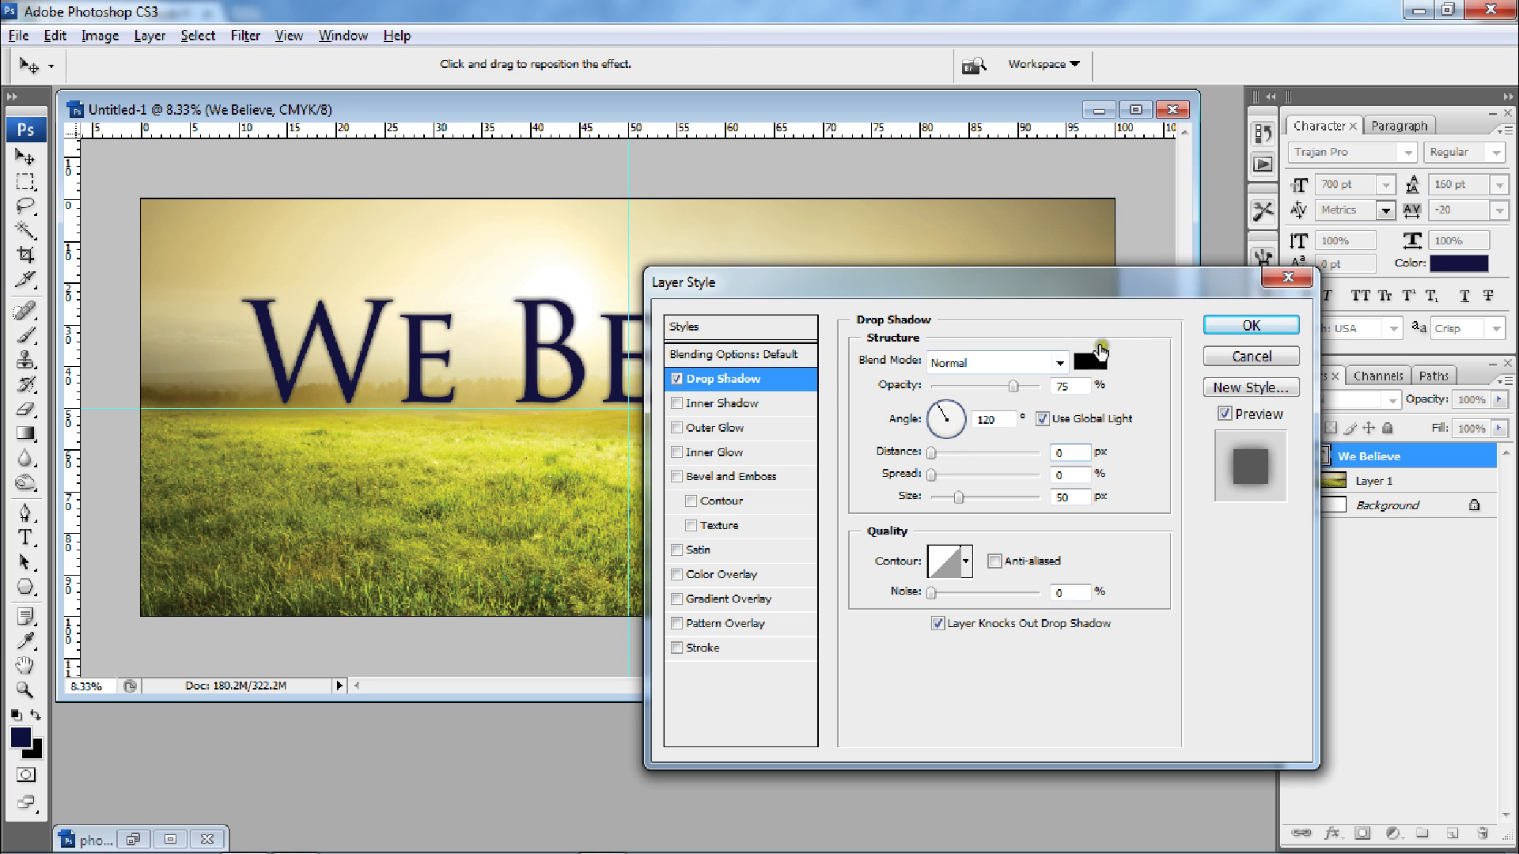
Change the drop shadow's color to pale cream fefce7.
click(1090, 362)
double_click(1250, 616)
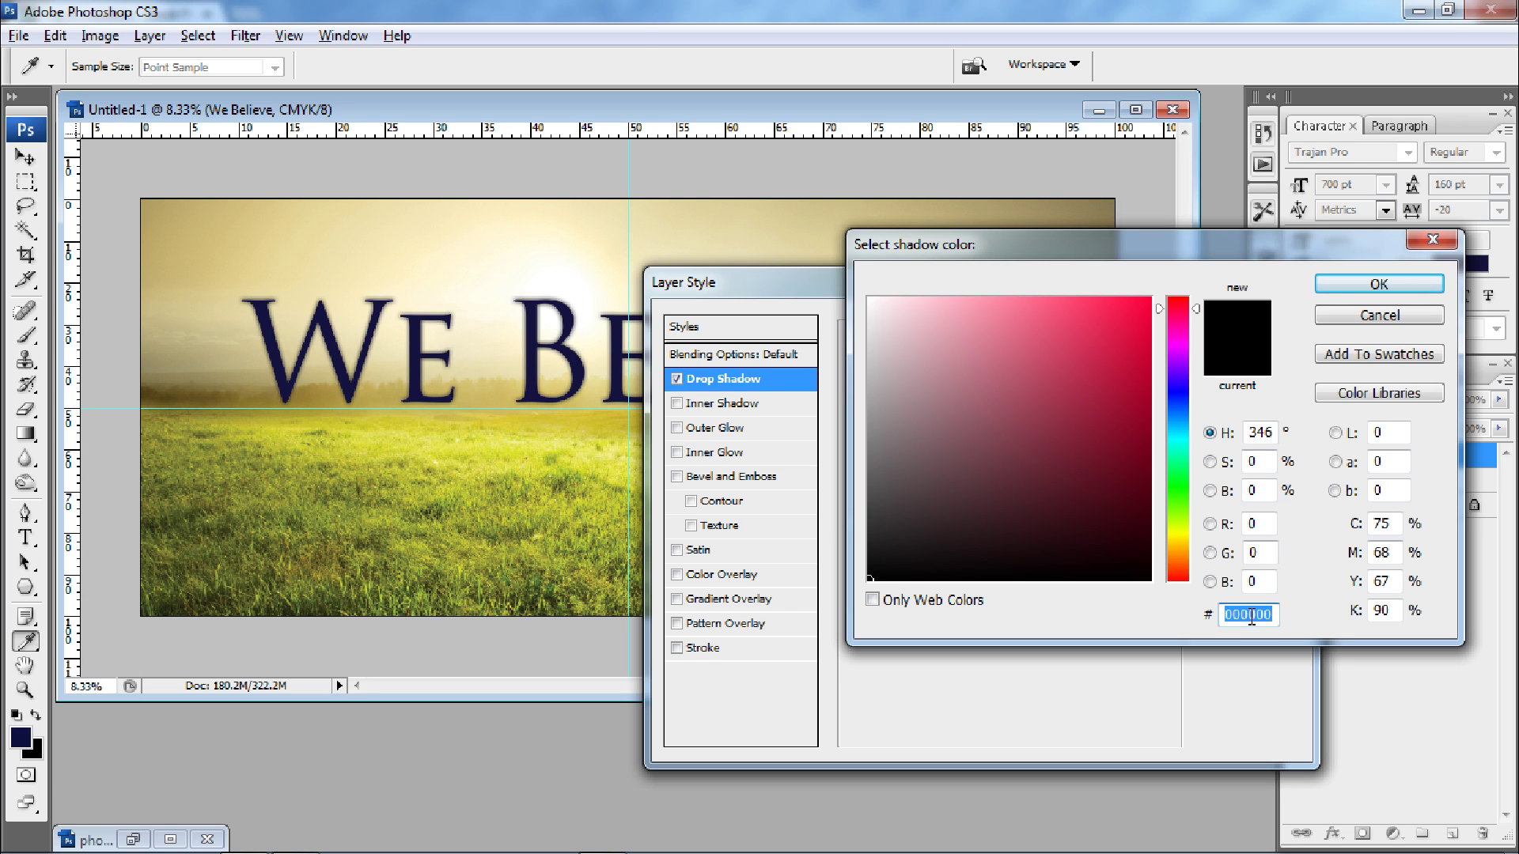
text(fe)
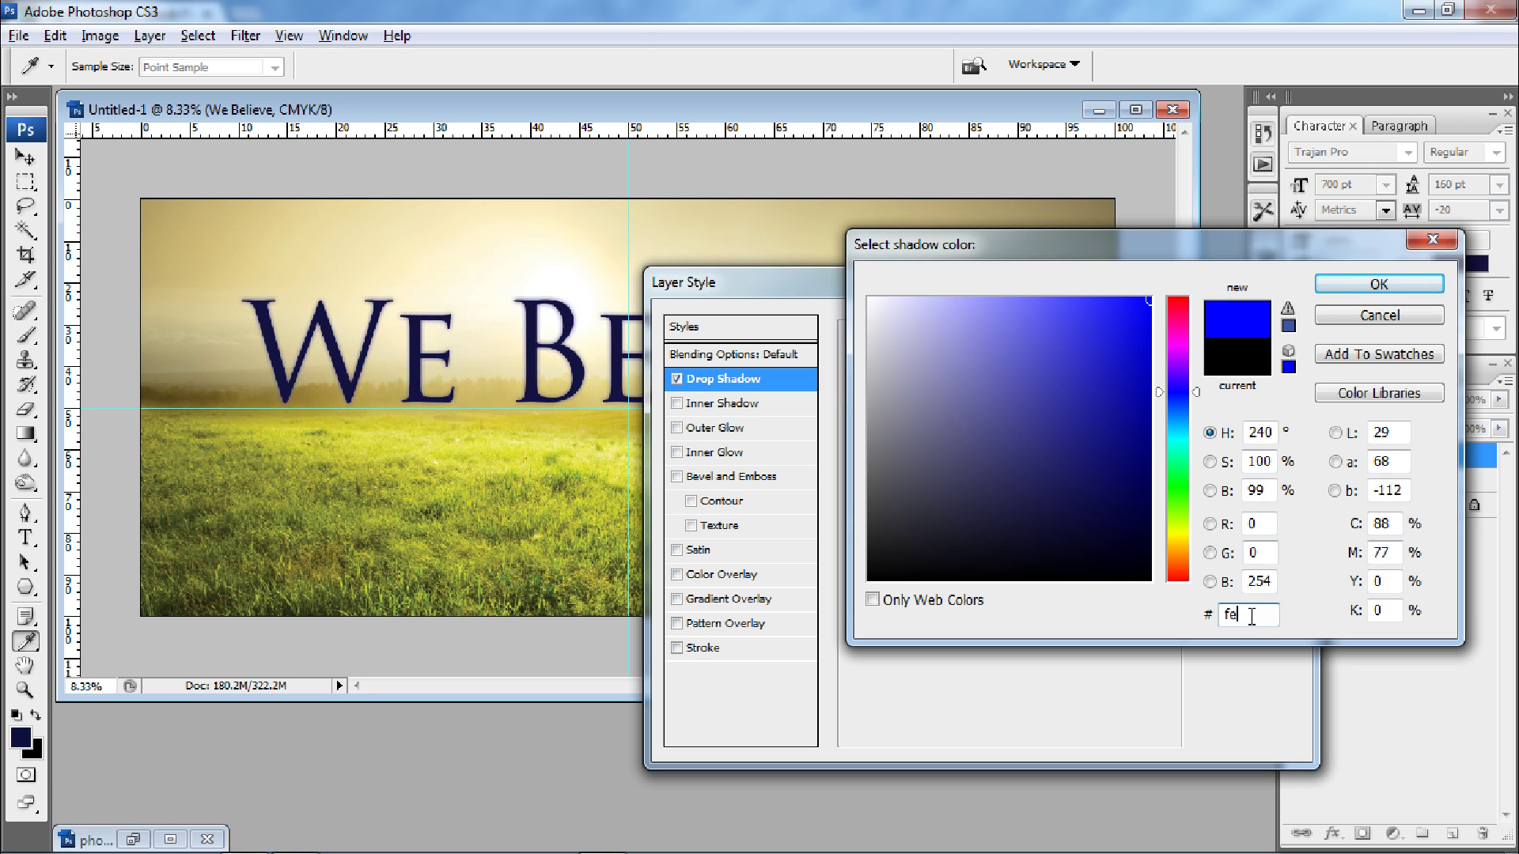
text(fce7)
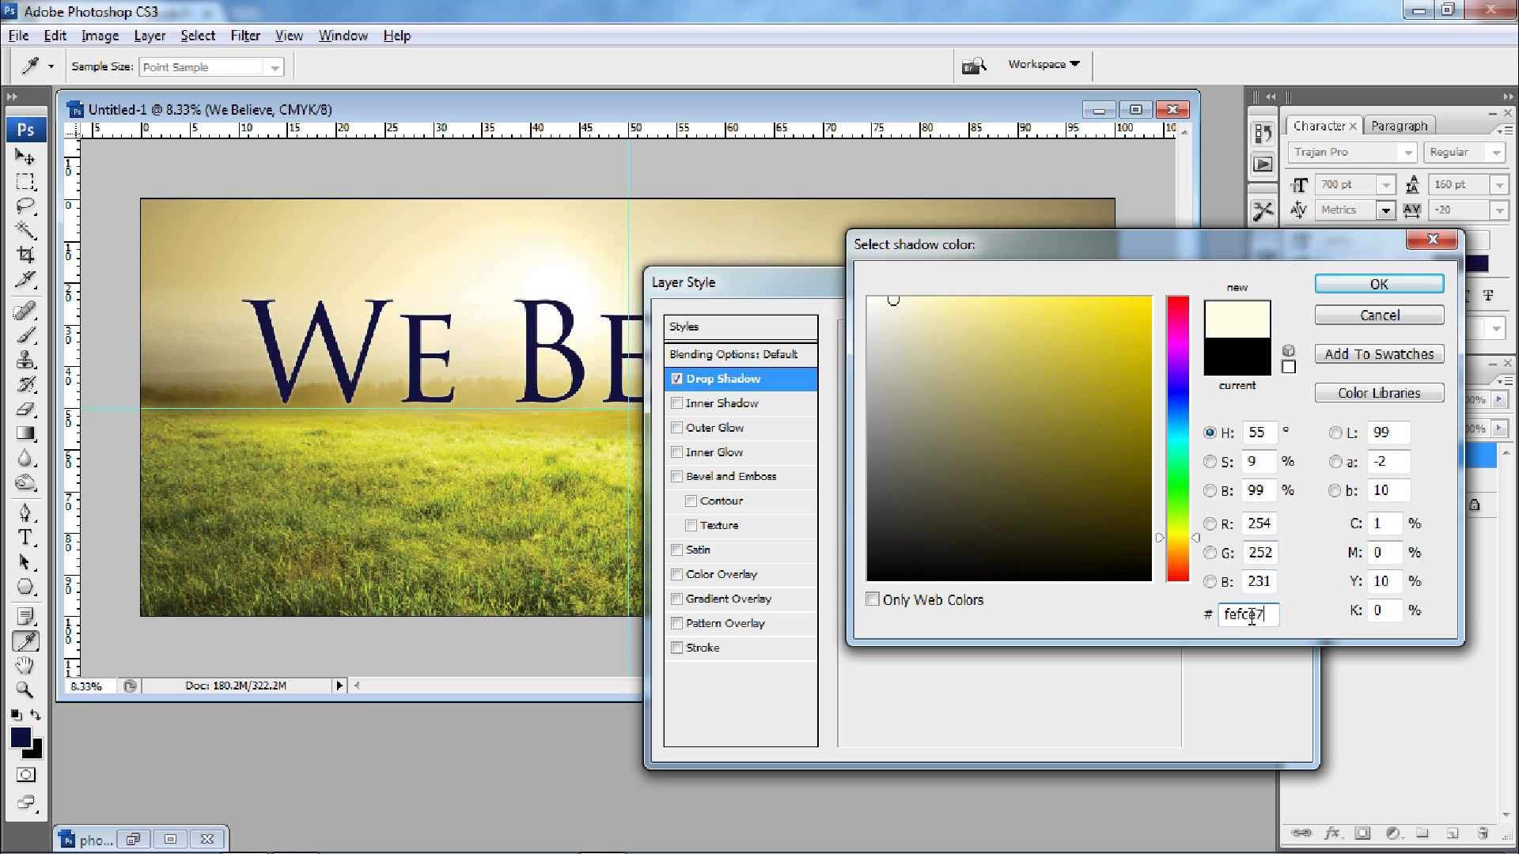
key(Return)
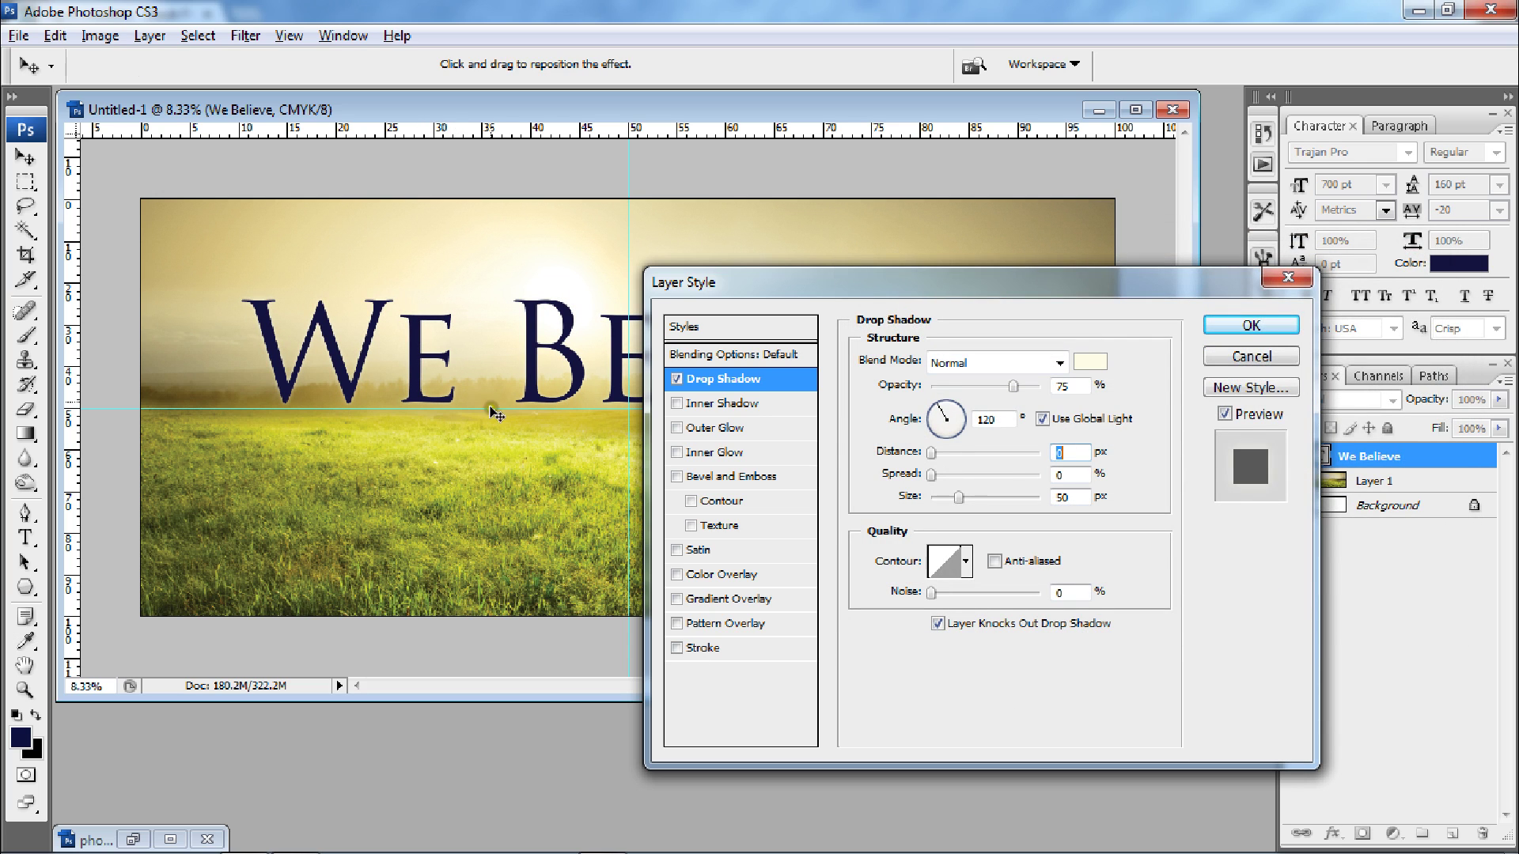
Add a Gradient Overlay to the "We Believe" layer with Overlay blend mode and 60% opacity, and apply the layer style.
click(723, 605)
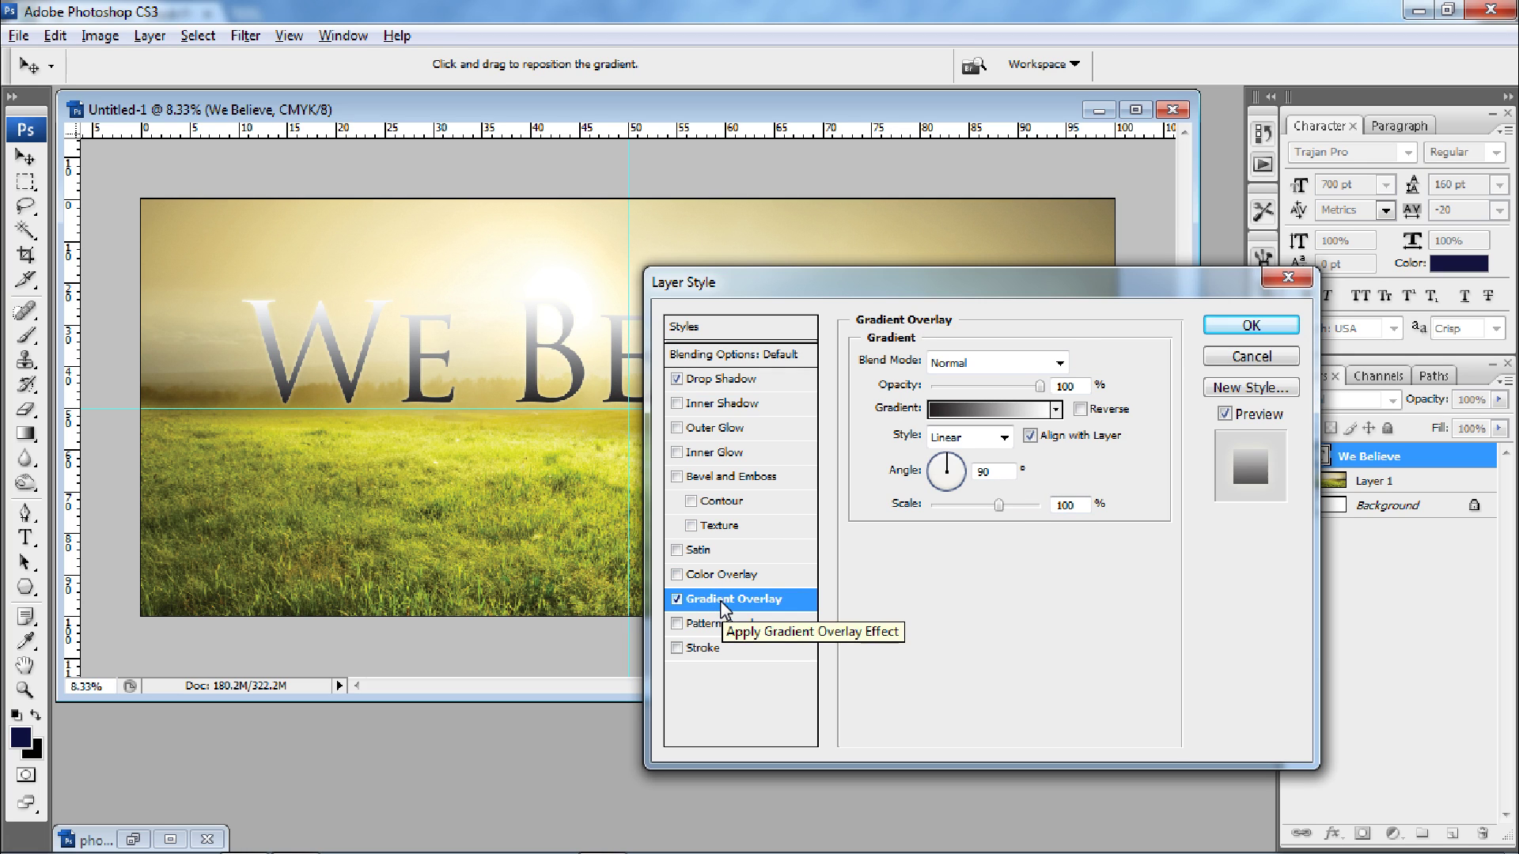
click(977, 362)
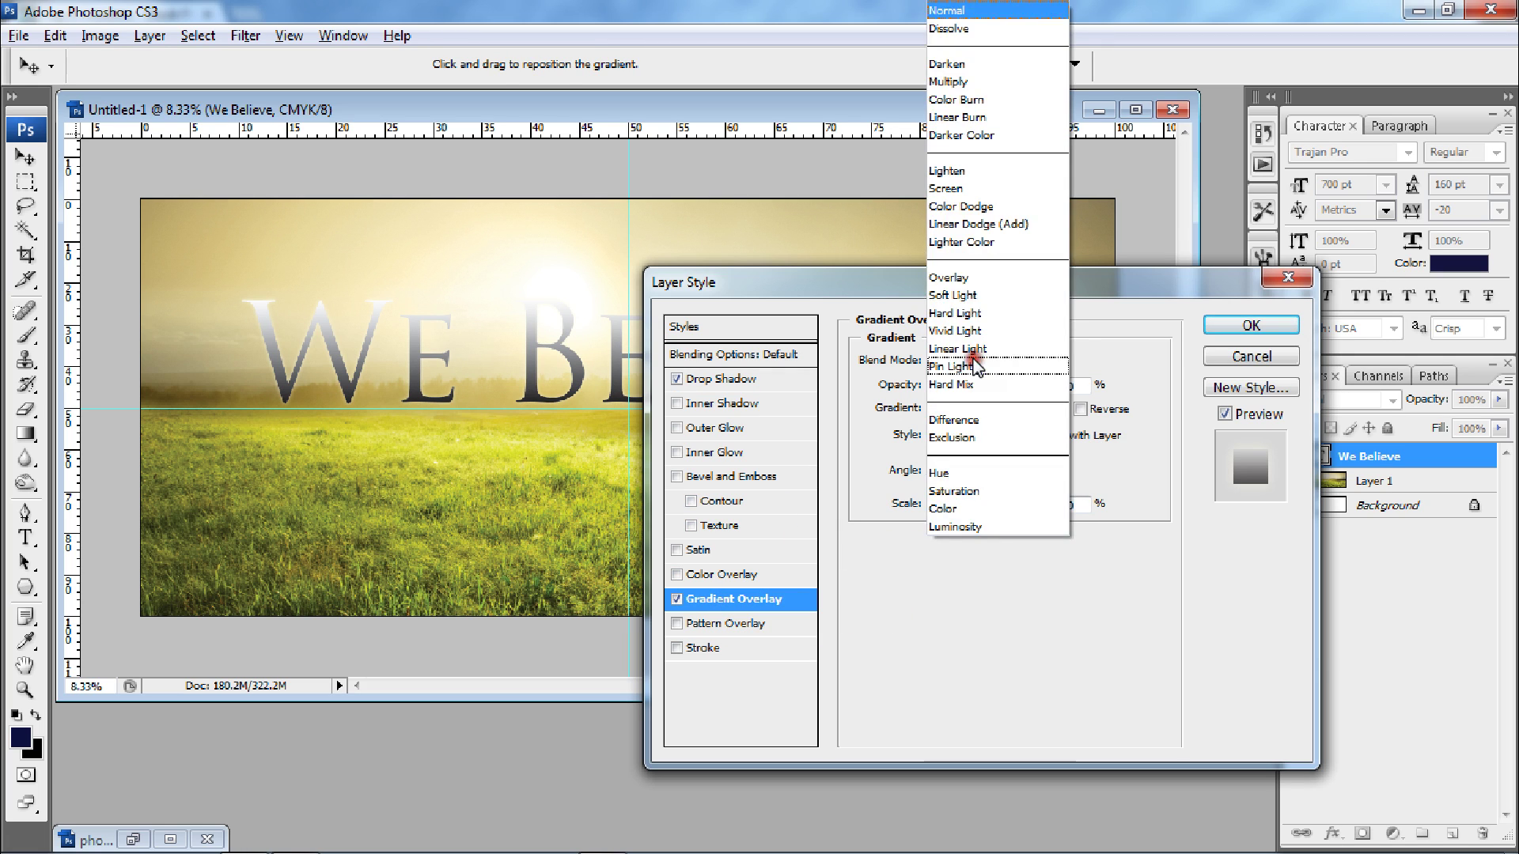
click(948, 278)
click(1080, 385)
double_click(1080, 386)
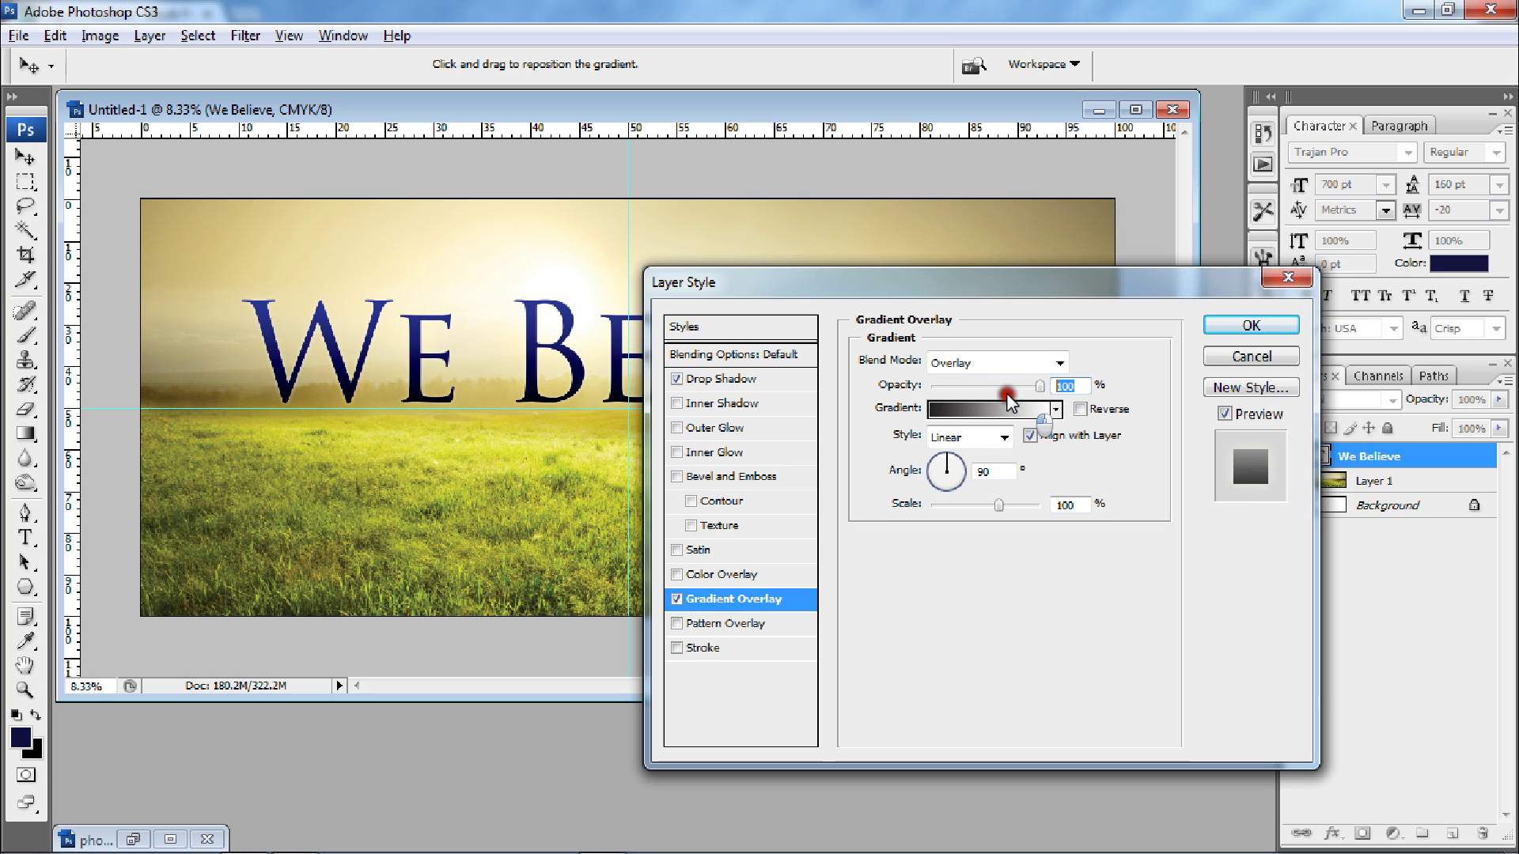
text(60)
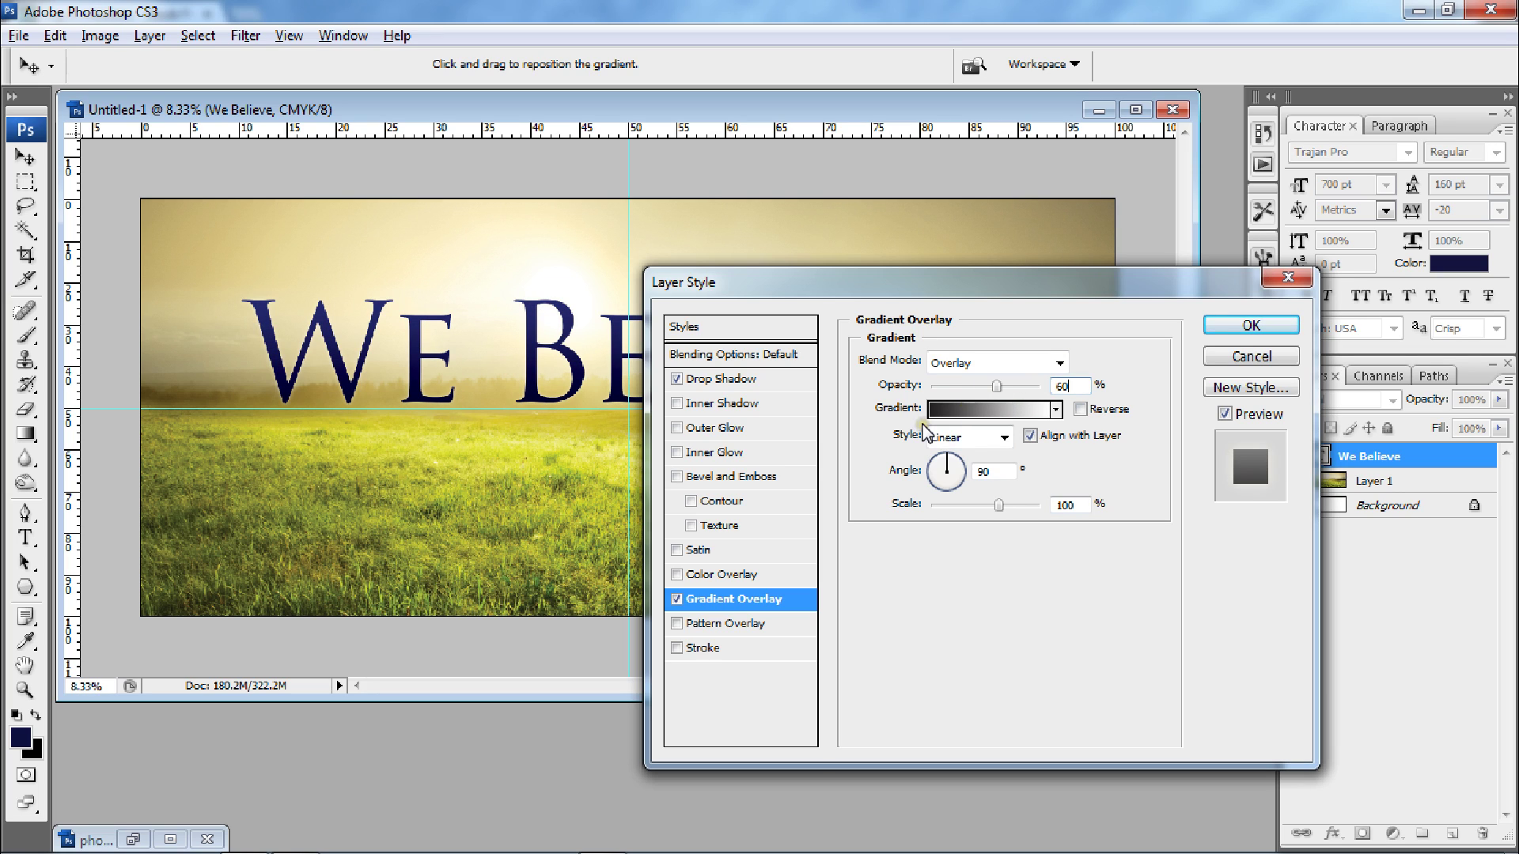
click(1230, 329)
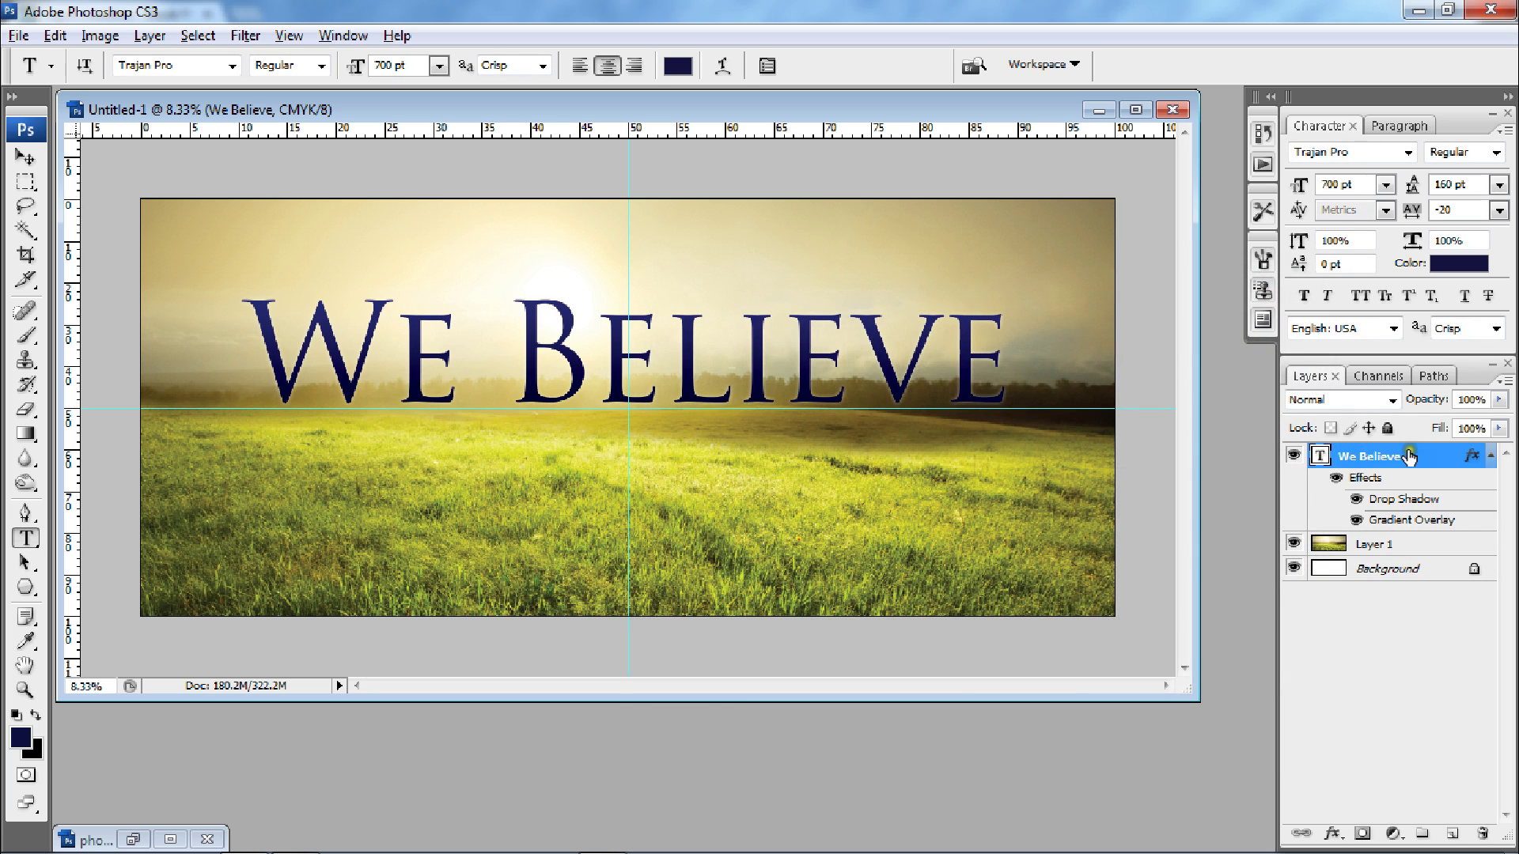
Shift the "We Believe" title horizontally so its transform center lines up with the vertical guide at the banner's middle.
click(1398, 125)
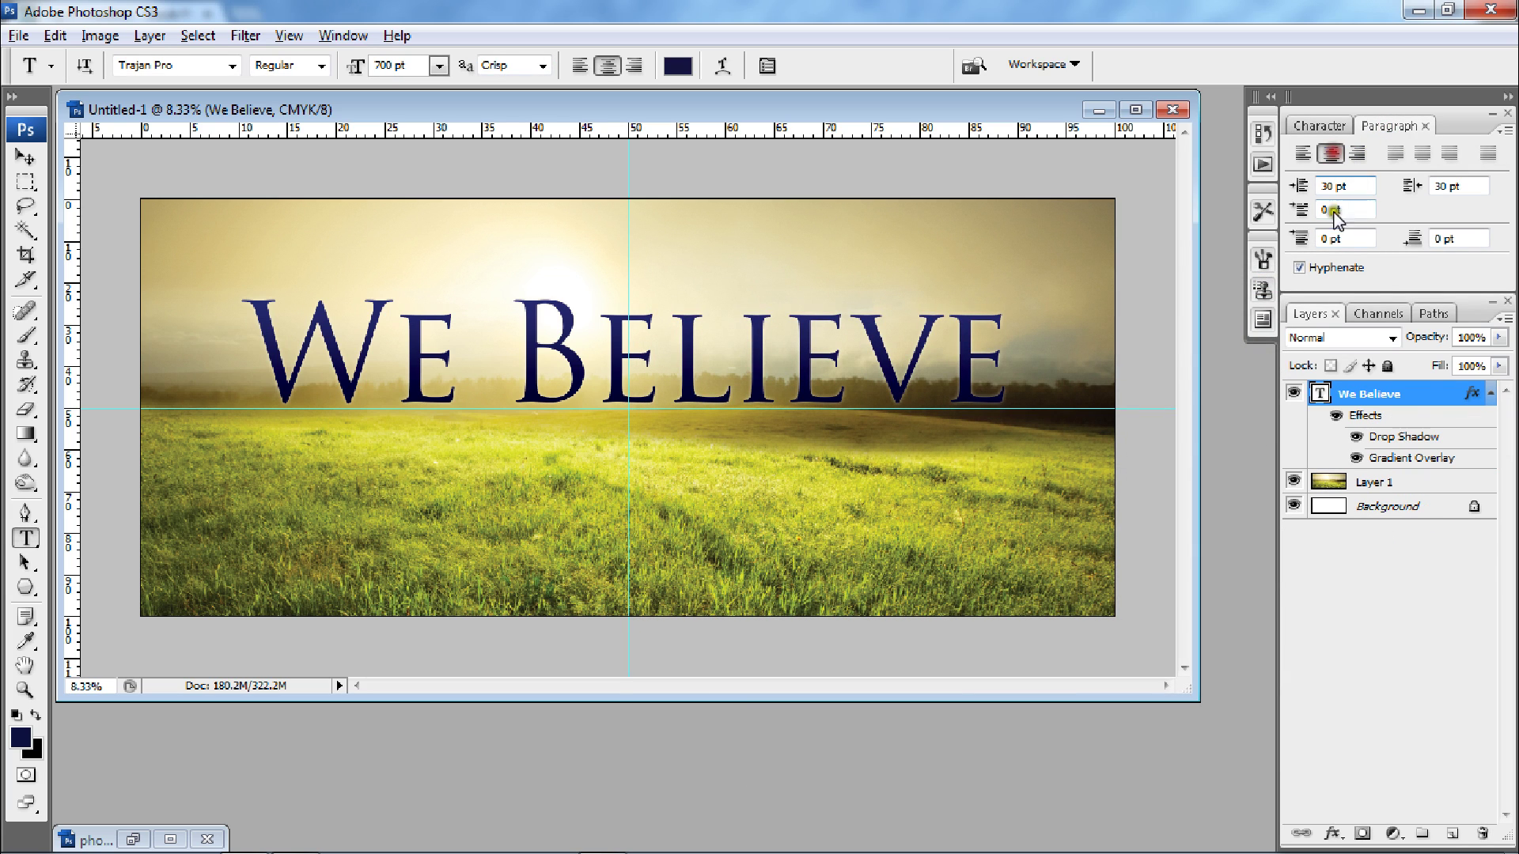
key(ctrl+t)
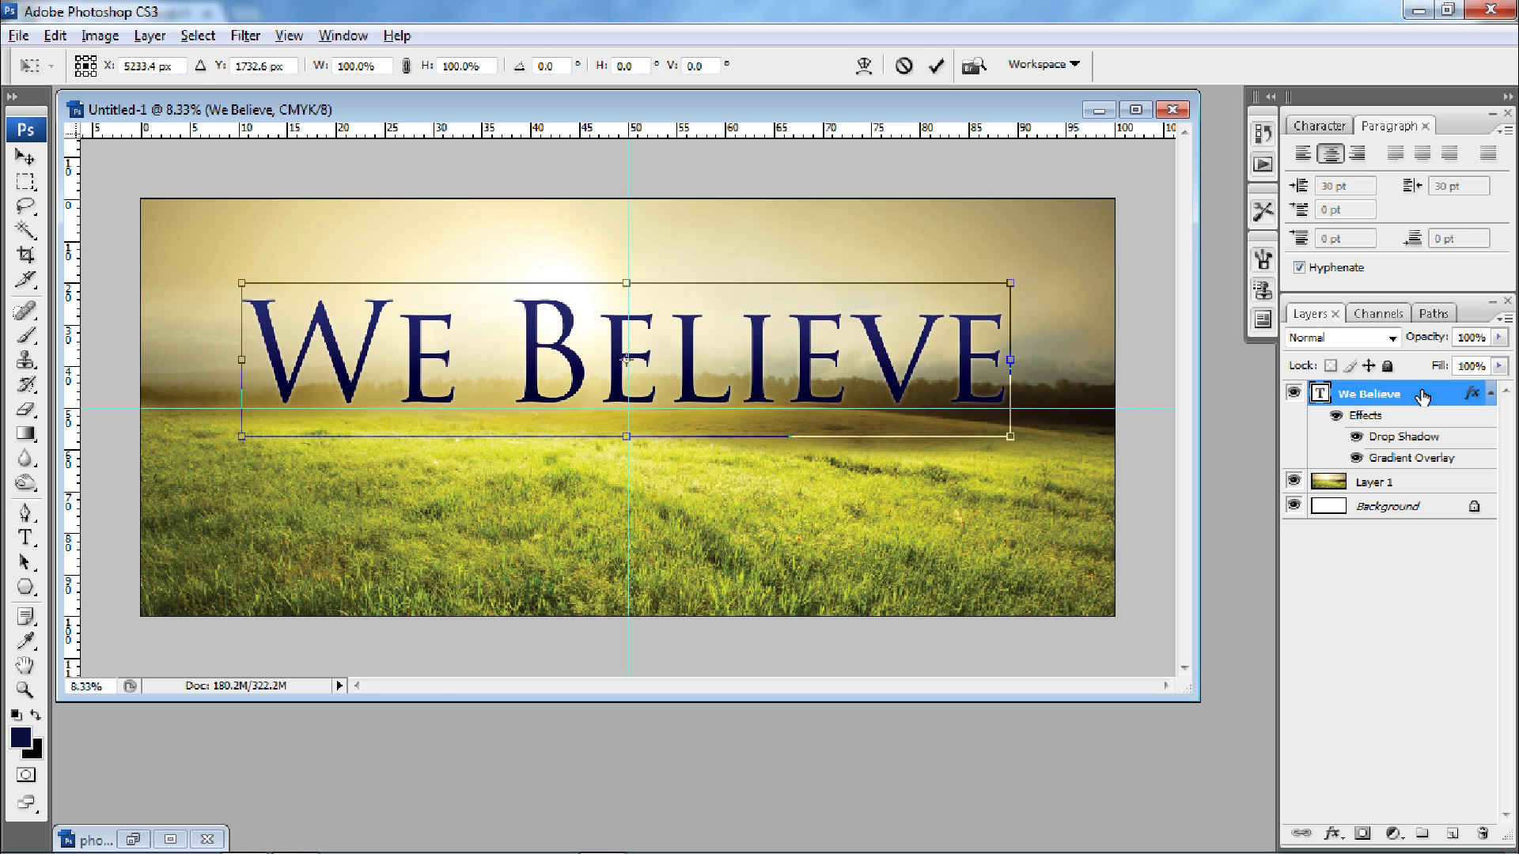
key(ctrl+equal)
key(ctrl+equal)
key(ctrl+equal)
key(ctrl+equal)
key(ctrl+equal)
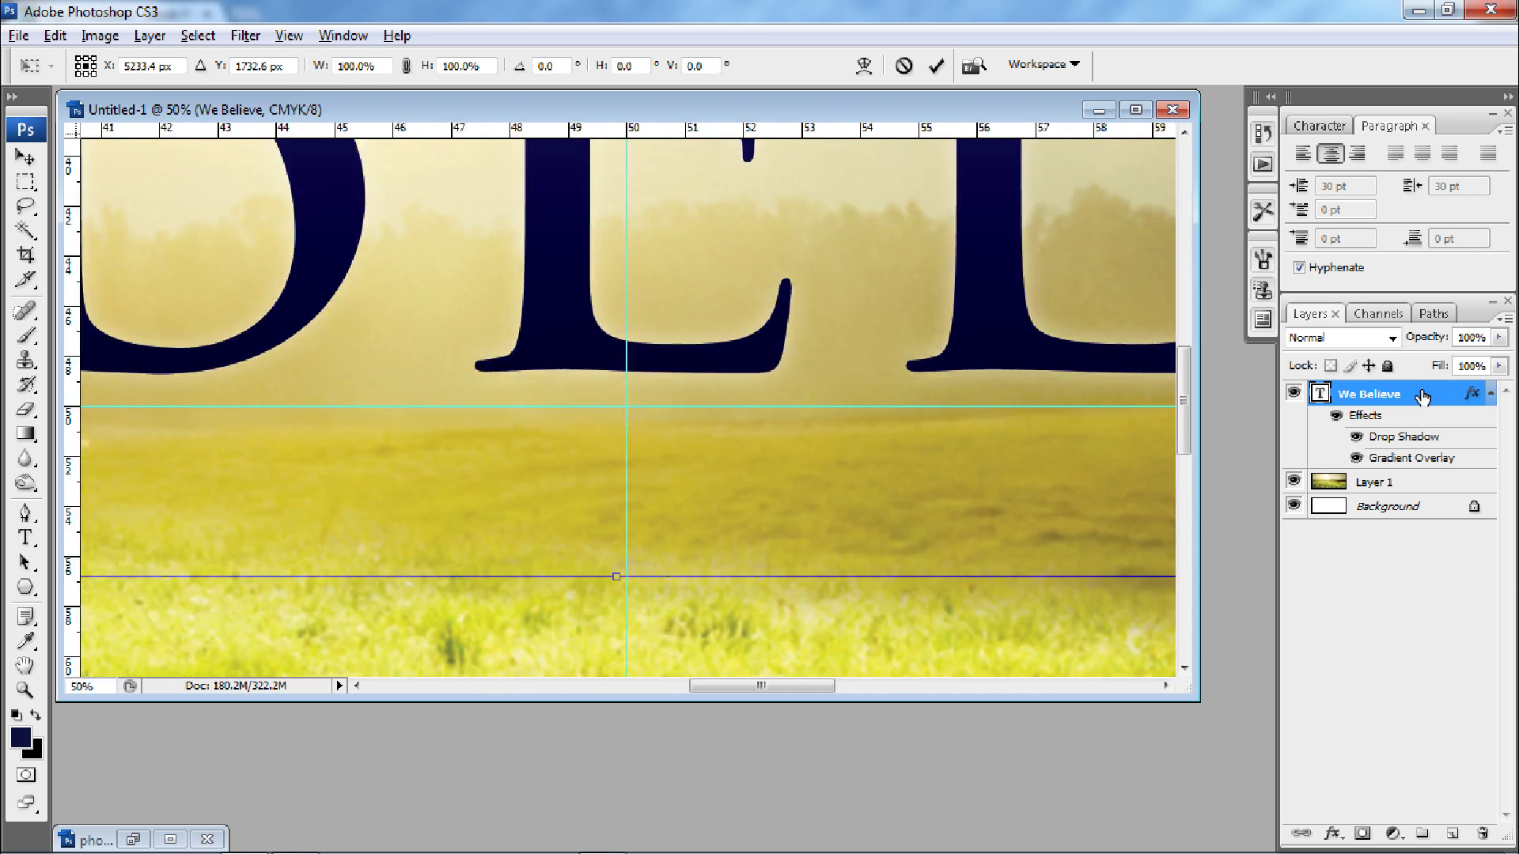
drag(1182, 400, 1177, 346)
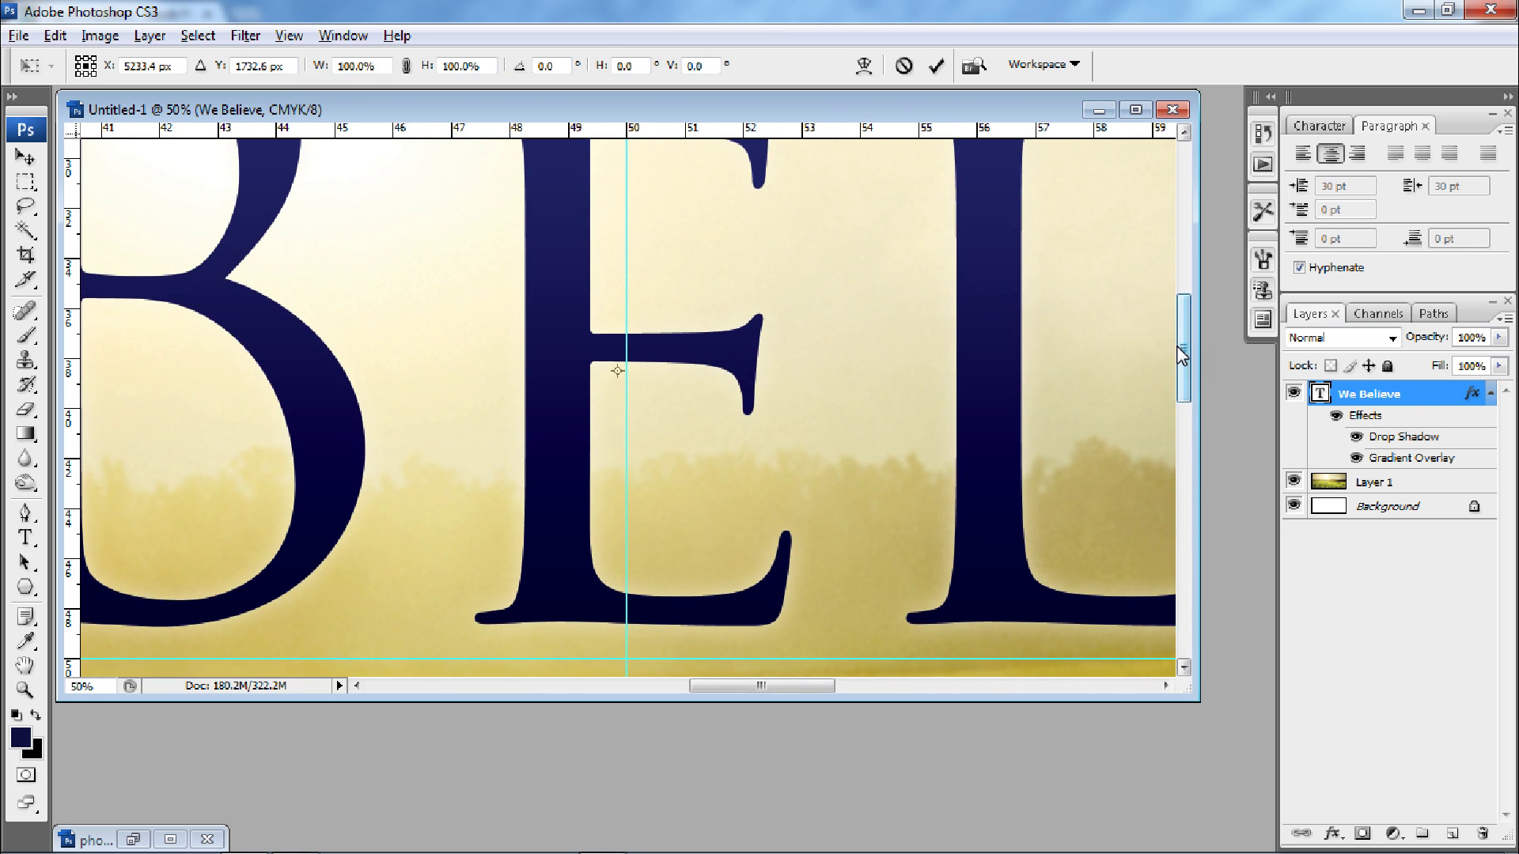
key(Return)
key(t)
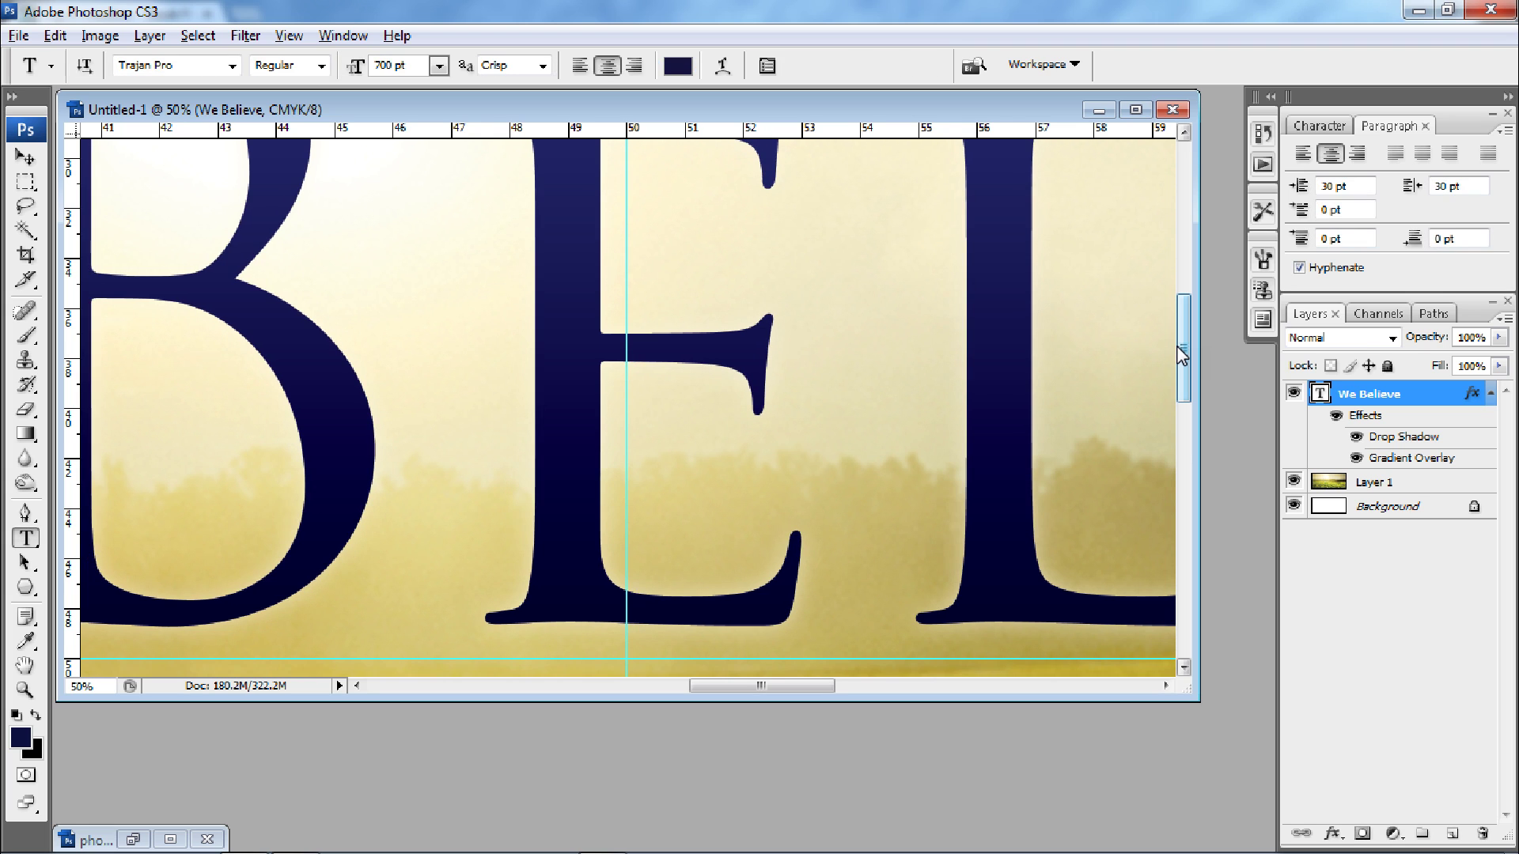
key(ctrl+minus)
key(ctrl+minus)
key(ctrl+minus)
key(ctrl+minus)
key(ctrl+minus)
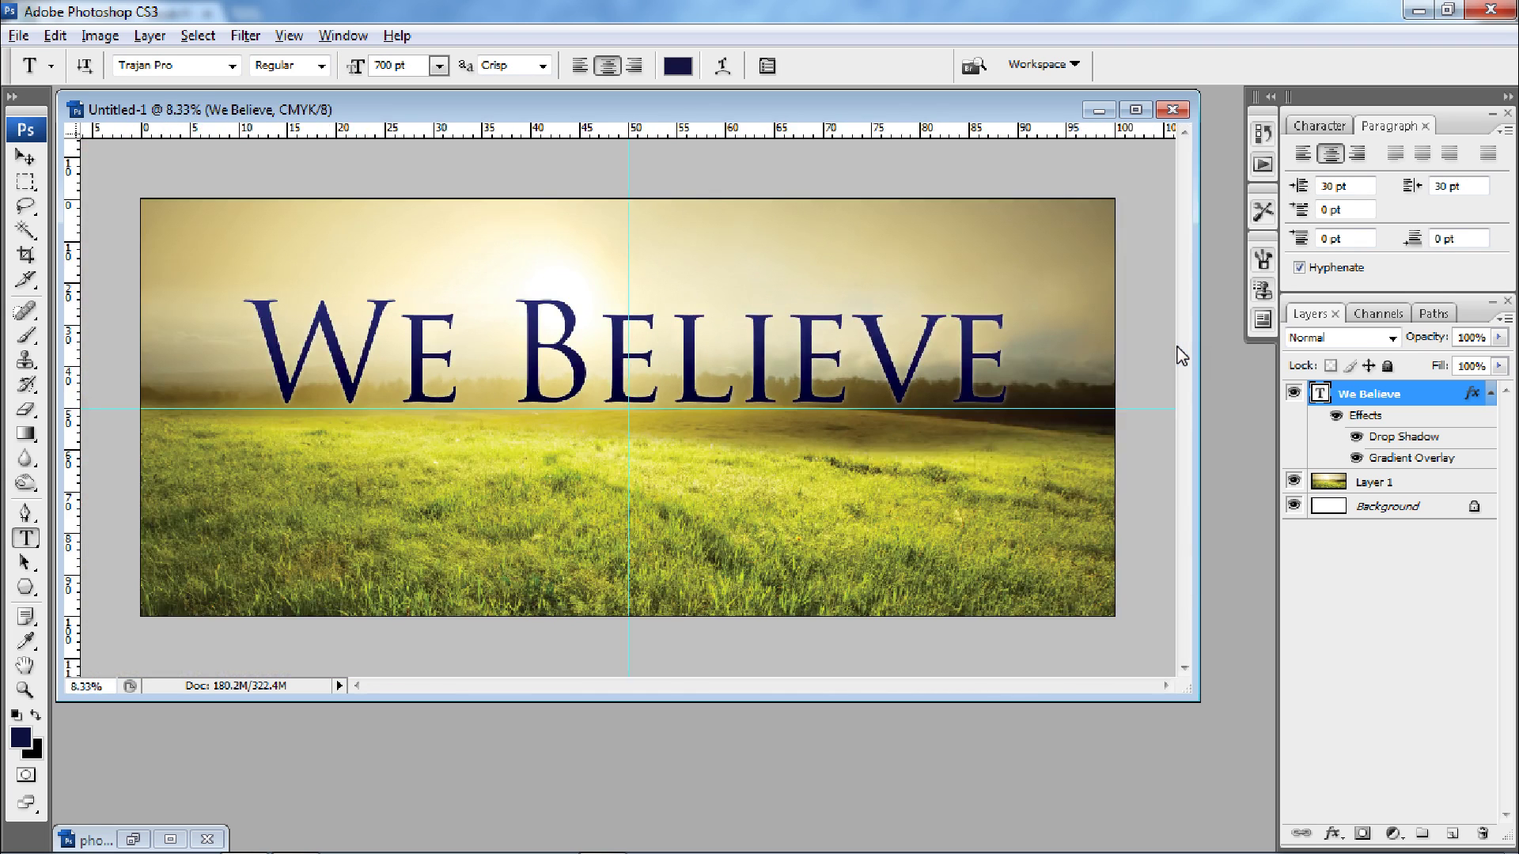
Move the "We Believe" title straight down until its letters straddle the horizontal guide.
key(v)
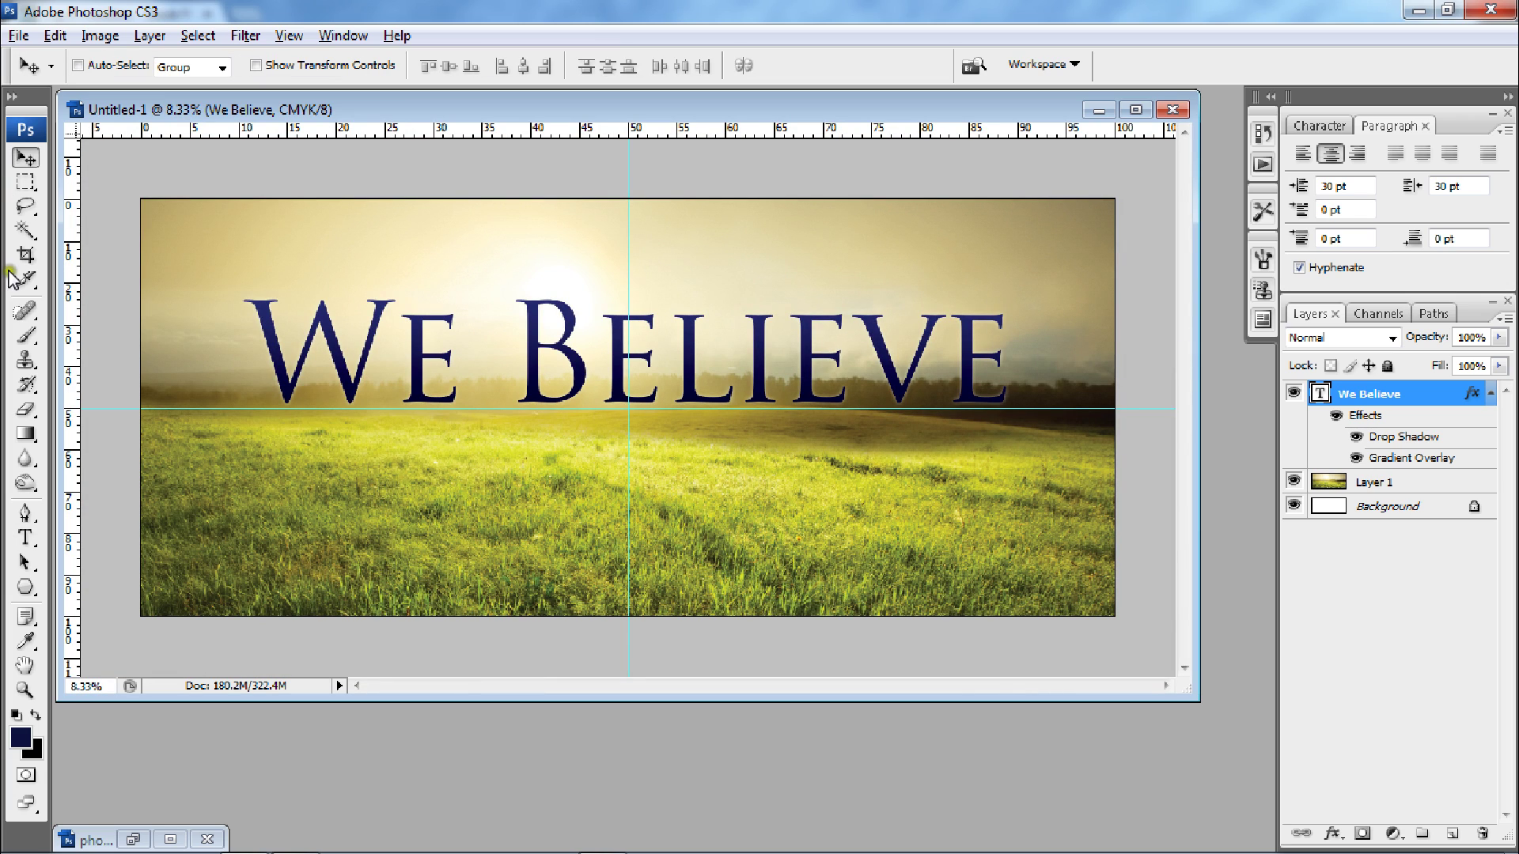
key(shift+Down)
key(shift+Down)
key(shift+Down)
key(shift+Down)
key(shift+Down)
key(shift+Down)
key(shift+Down)
key(shift+Down)
key(shift+Down)
key(shift+Down)
key(shift+Down)
key(shift+Down)
key(shift+Down)
key(shift+Down)
key(shift+Down)
key(shift+Down)
key(shift+Down)
key(shift+Down)
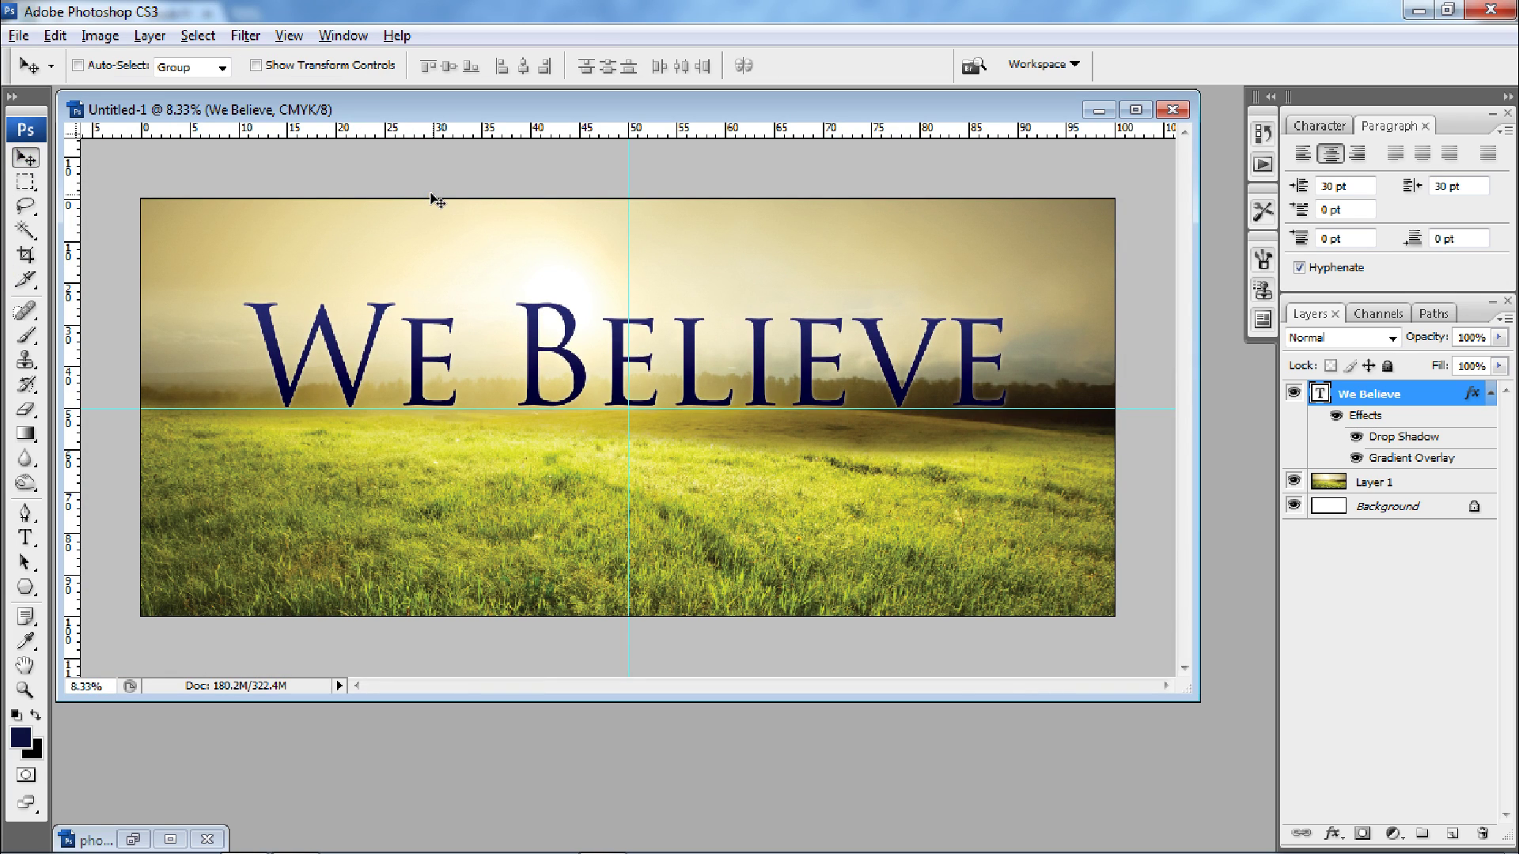
key(shift+Down)
key(shift+Down)
key(shift+Down)
key(shift+Down)
key(shift+Down)
key(shift+Down)
key(shift+Down)
key(shift+Down)
key(shift+Down)
key(shift+Down)
key(shift+Down)
key(shift+Down)
key(shift+Down)
key(shift+Down)
key(shift+Down)
key(shift+Down)
key(shift+Down)
key(shift+Down)
key(shift+Down)
key(shift+Down)
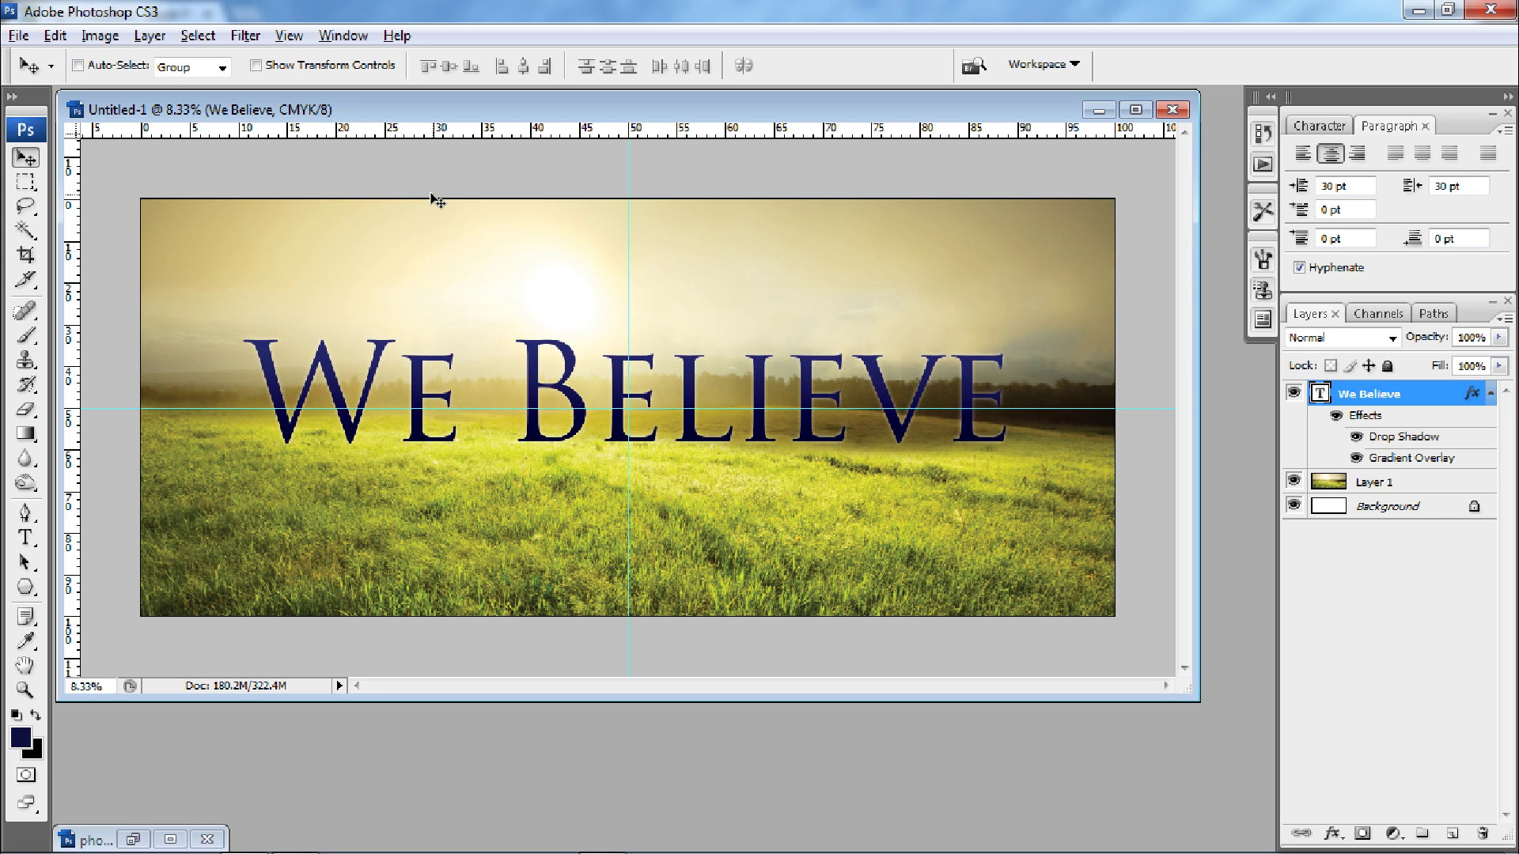
Start a new centered text line on the vertical guide above the title, reading "The Book".
key(t)
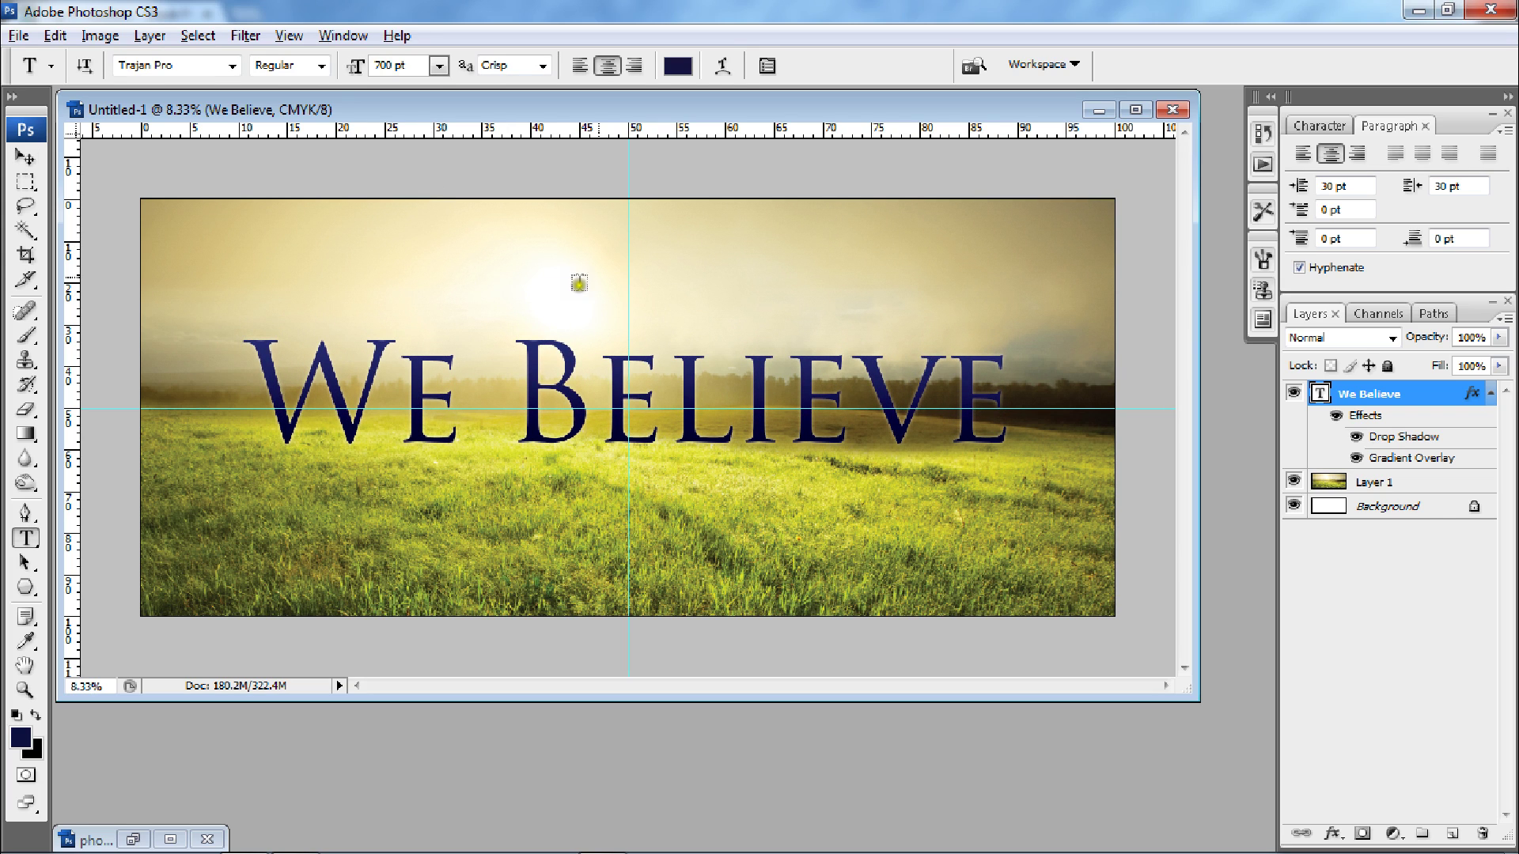
click(628, 304)
text(Th)
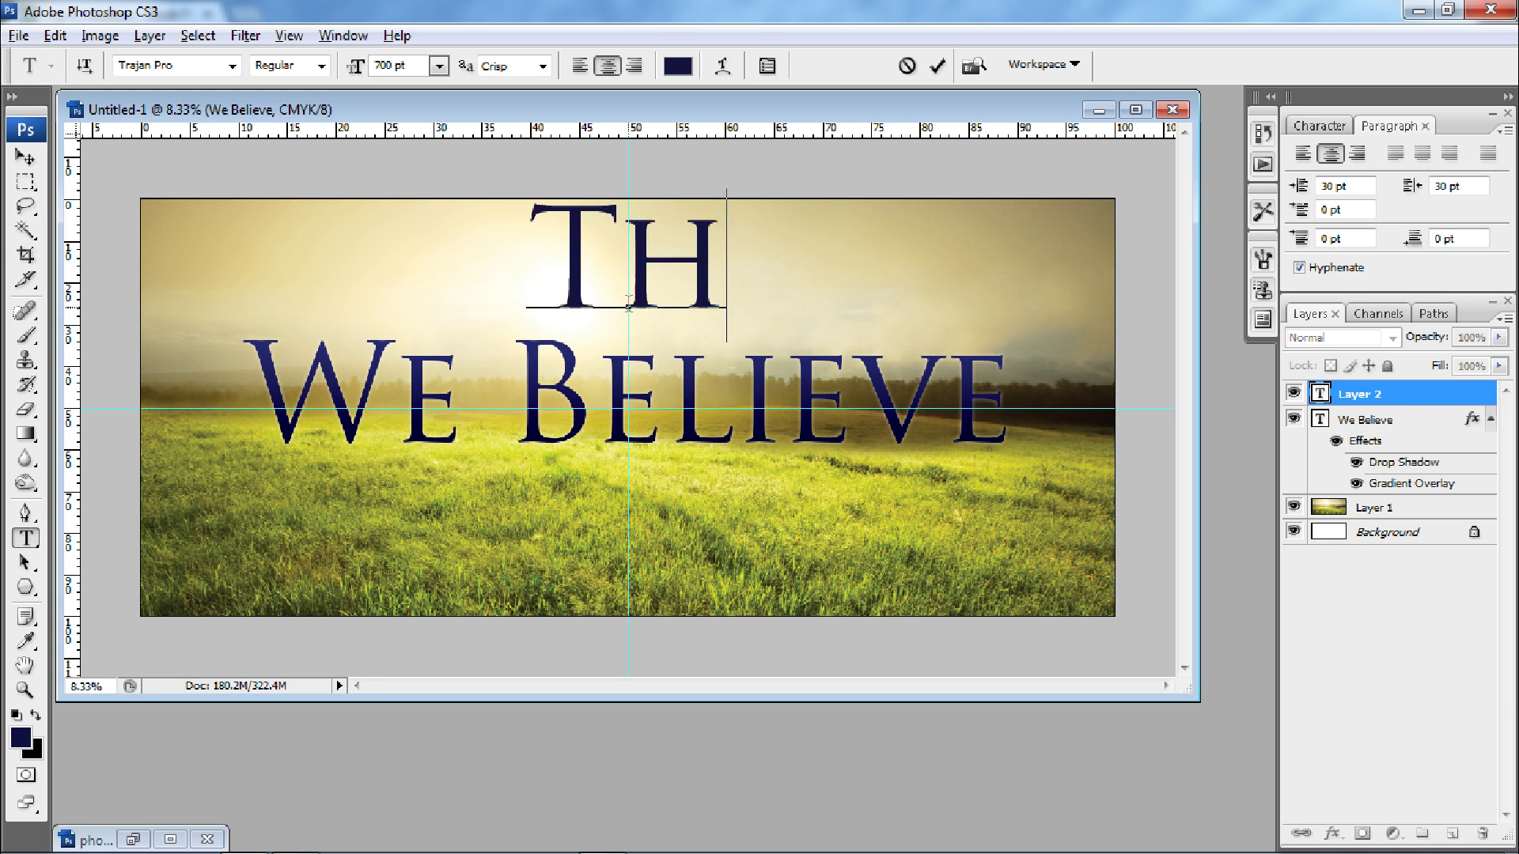
text(e TBook)
click(628, 307)
text(TBOOK)
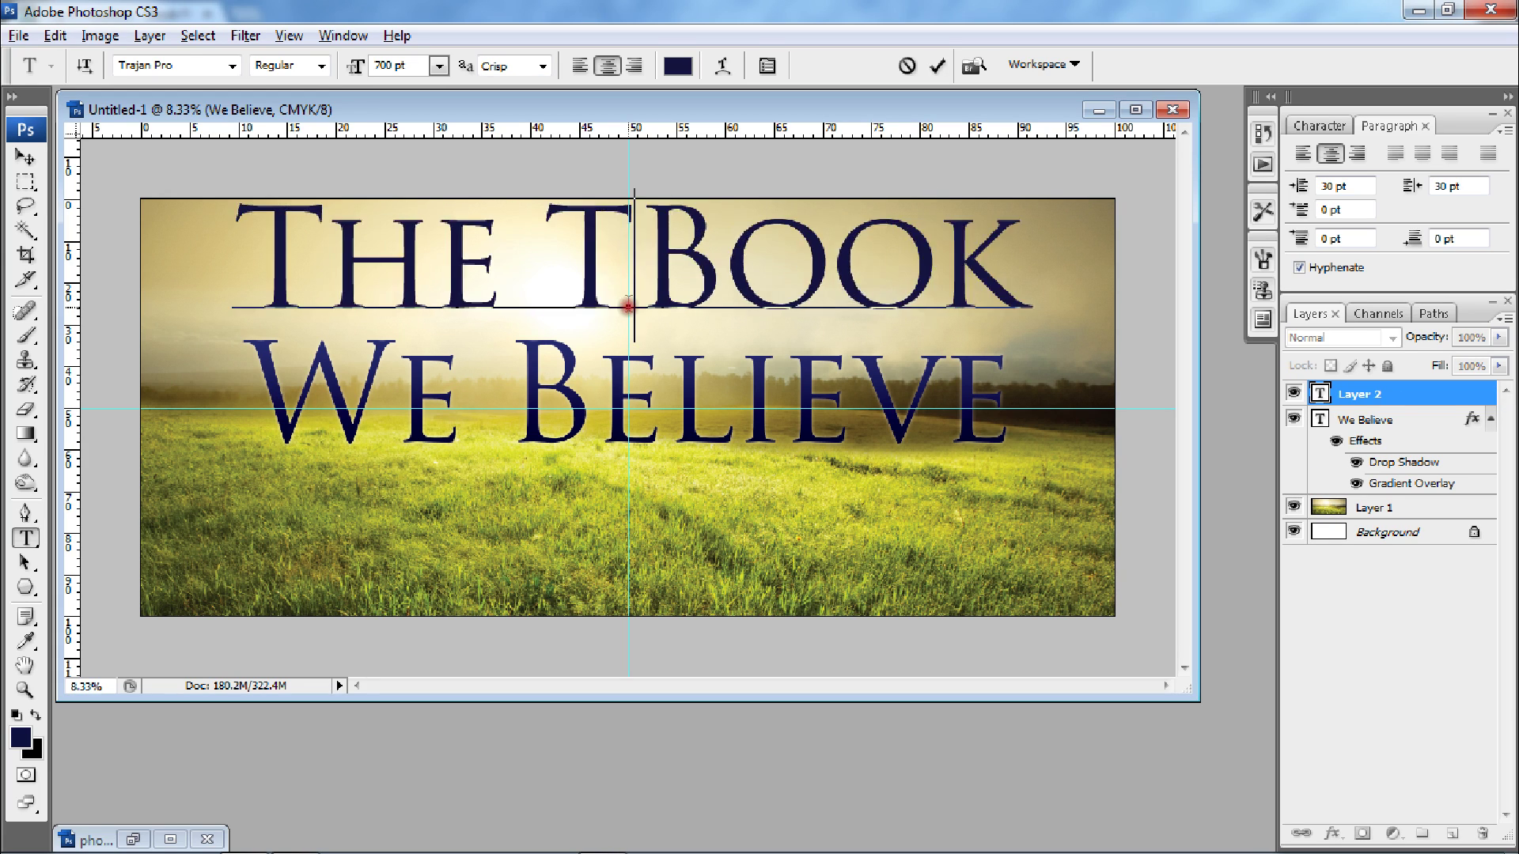
key(BackSpace)
click(988, 237)
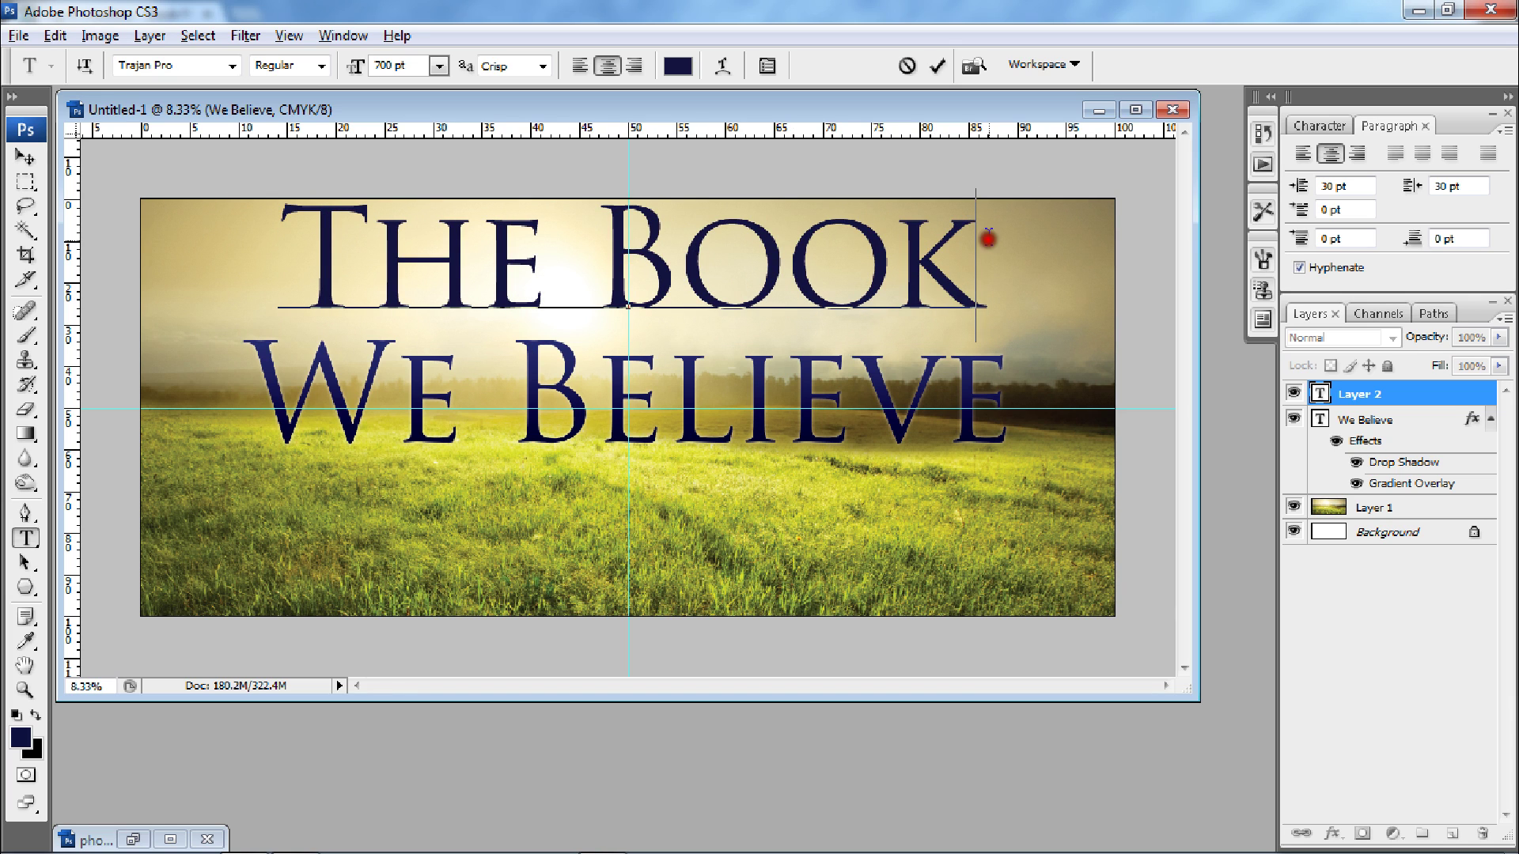
text(The)
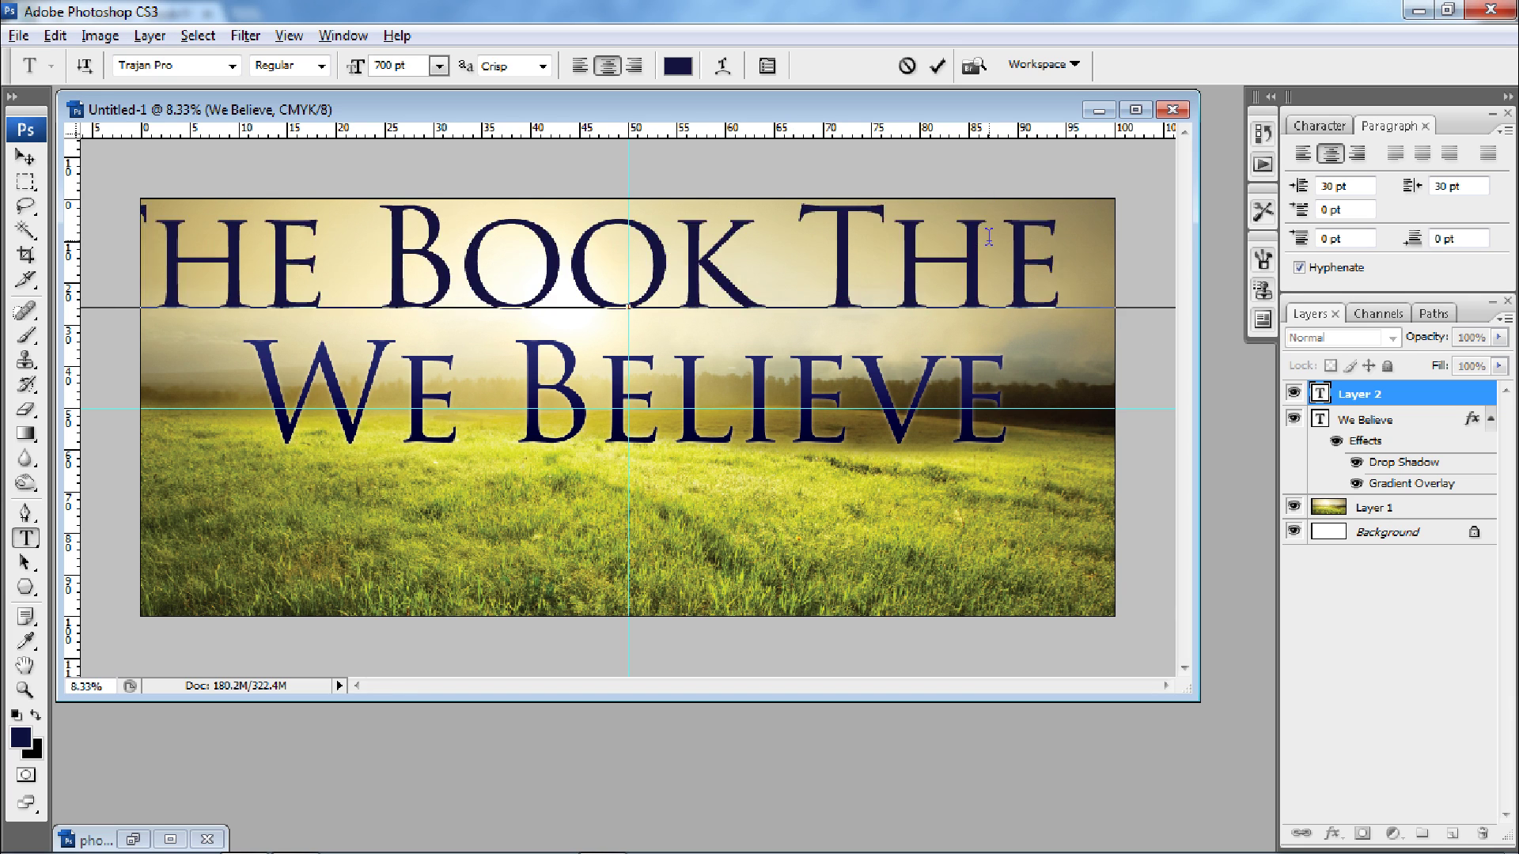
text( Bilod)
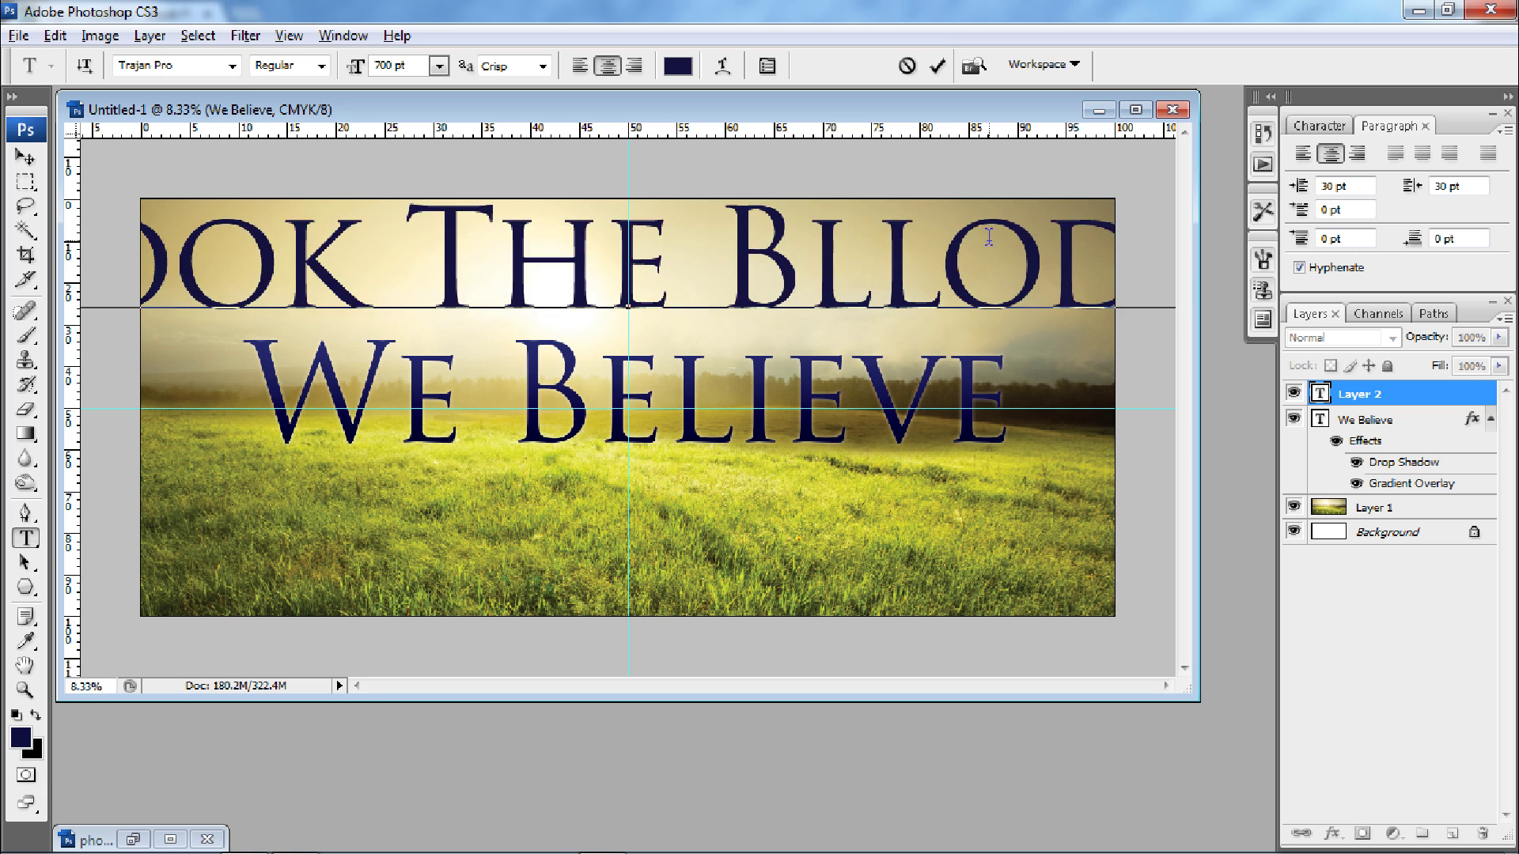
text( The)
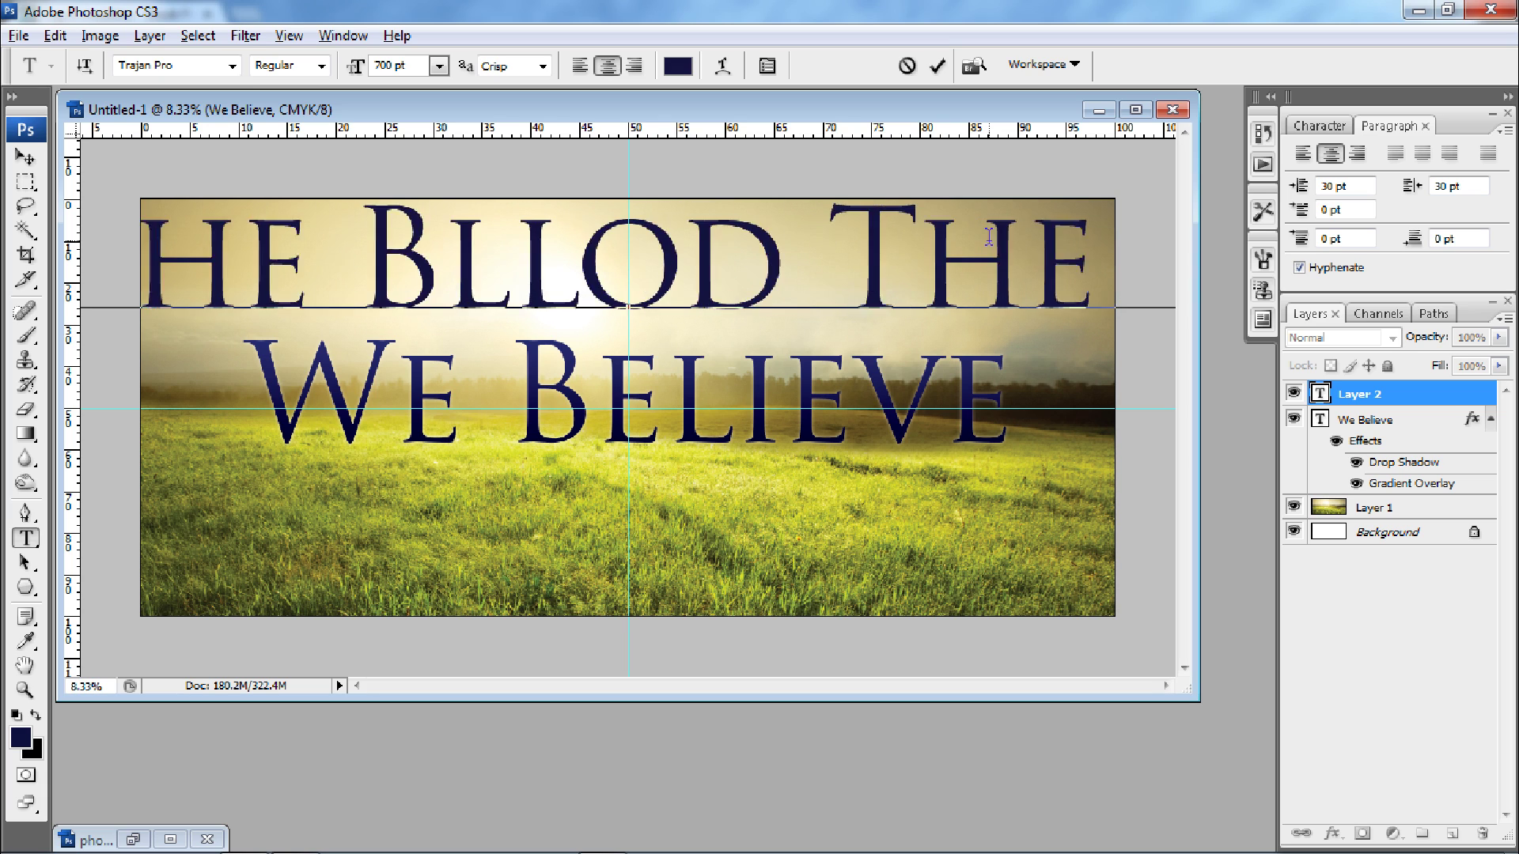
key(ctrl+a)
key(BackSpace)
Enter "The Book The Blood The Blessed Hope" as the new text line and commit it.
text(The Book)
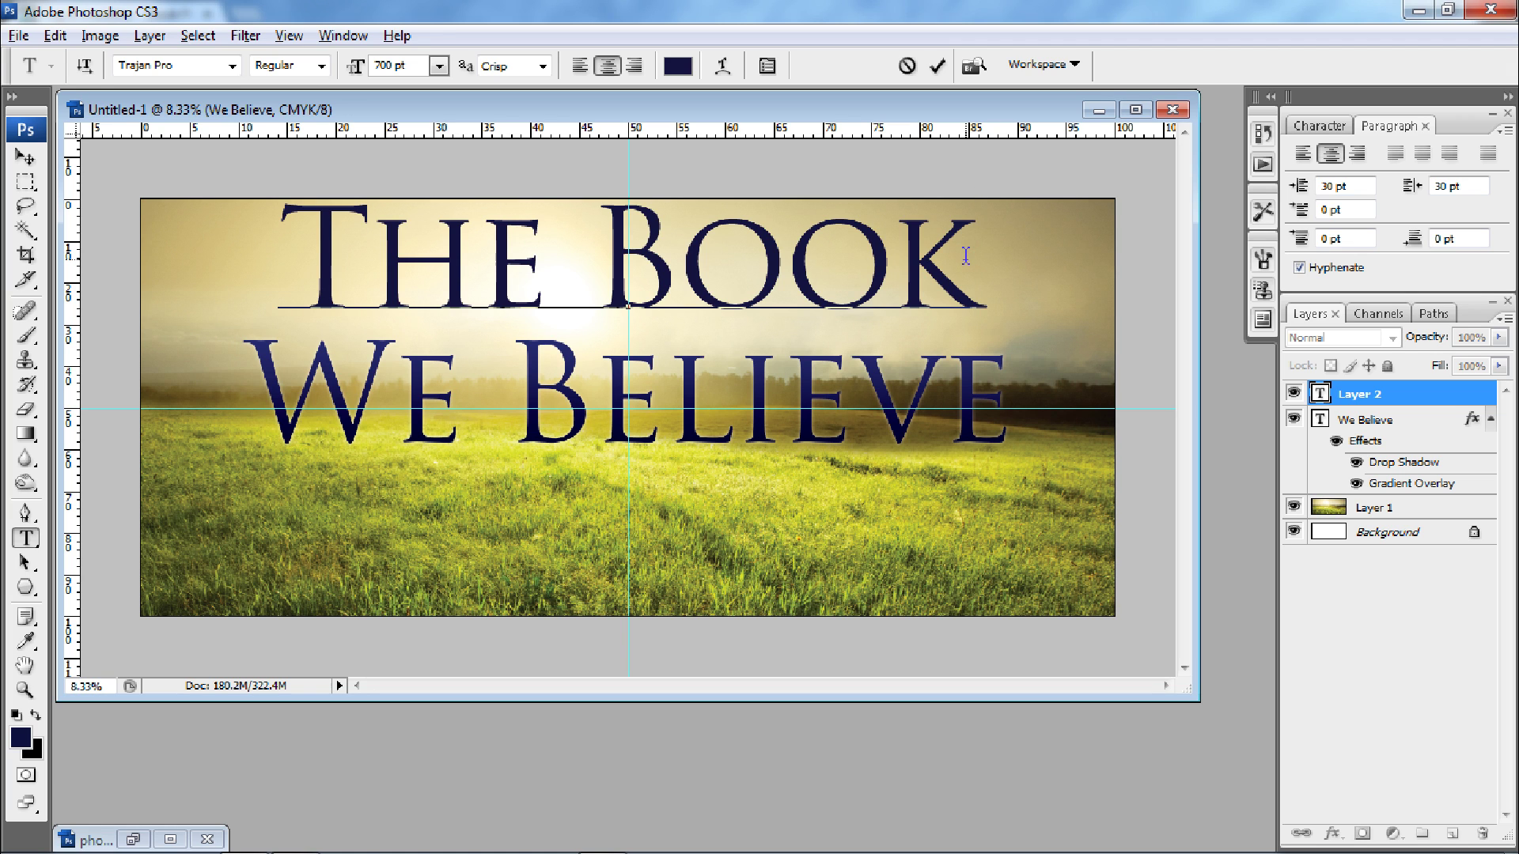
text(The B)
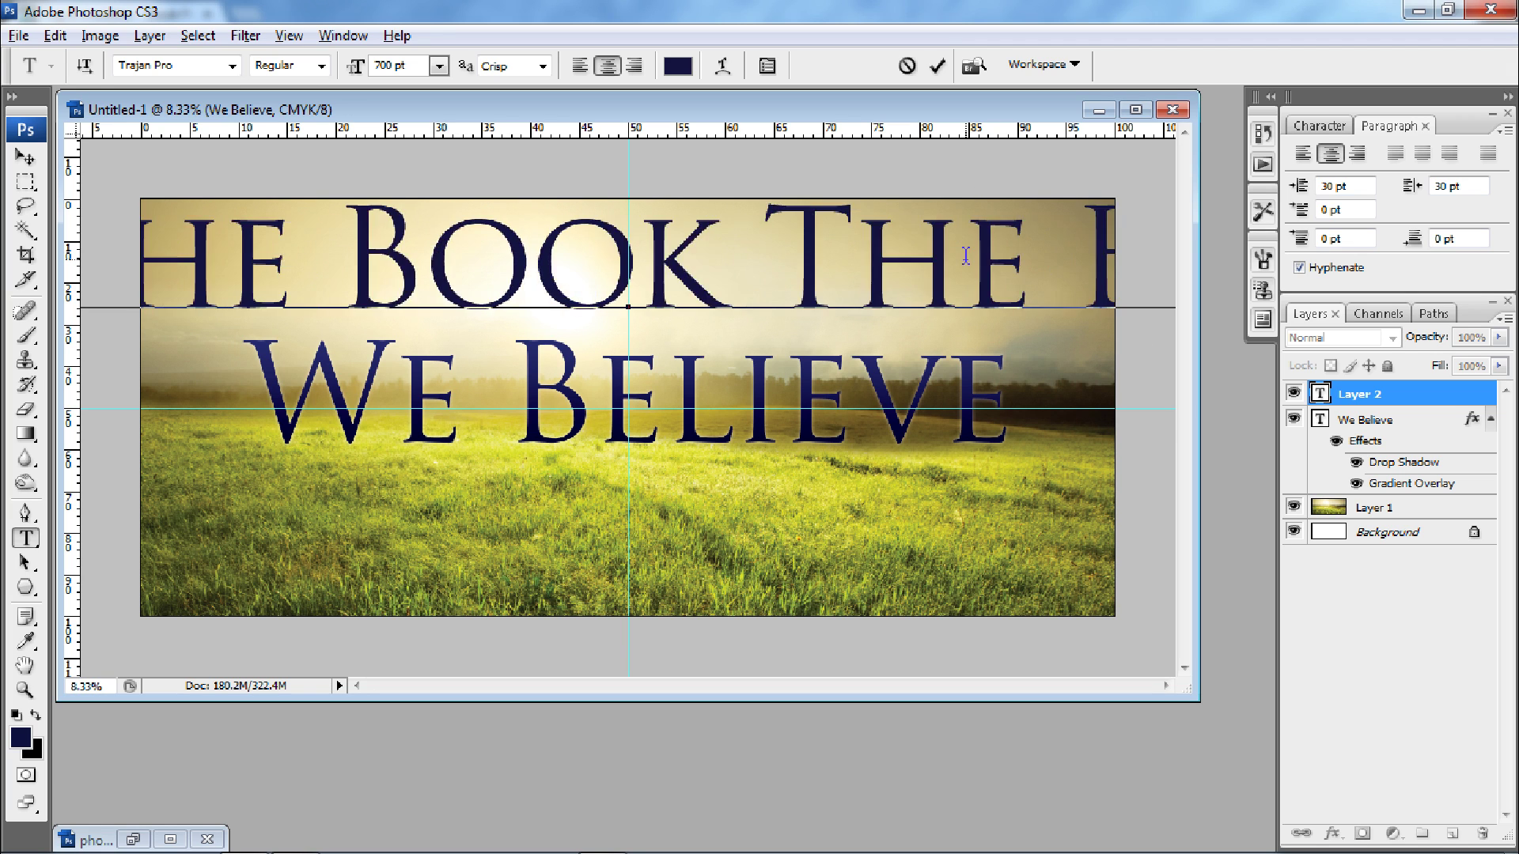
text(lood Th)
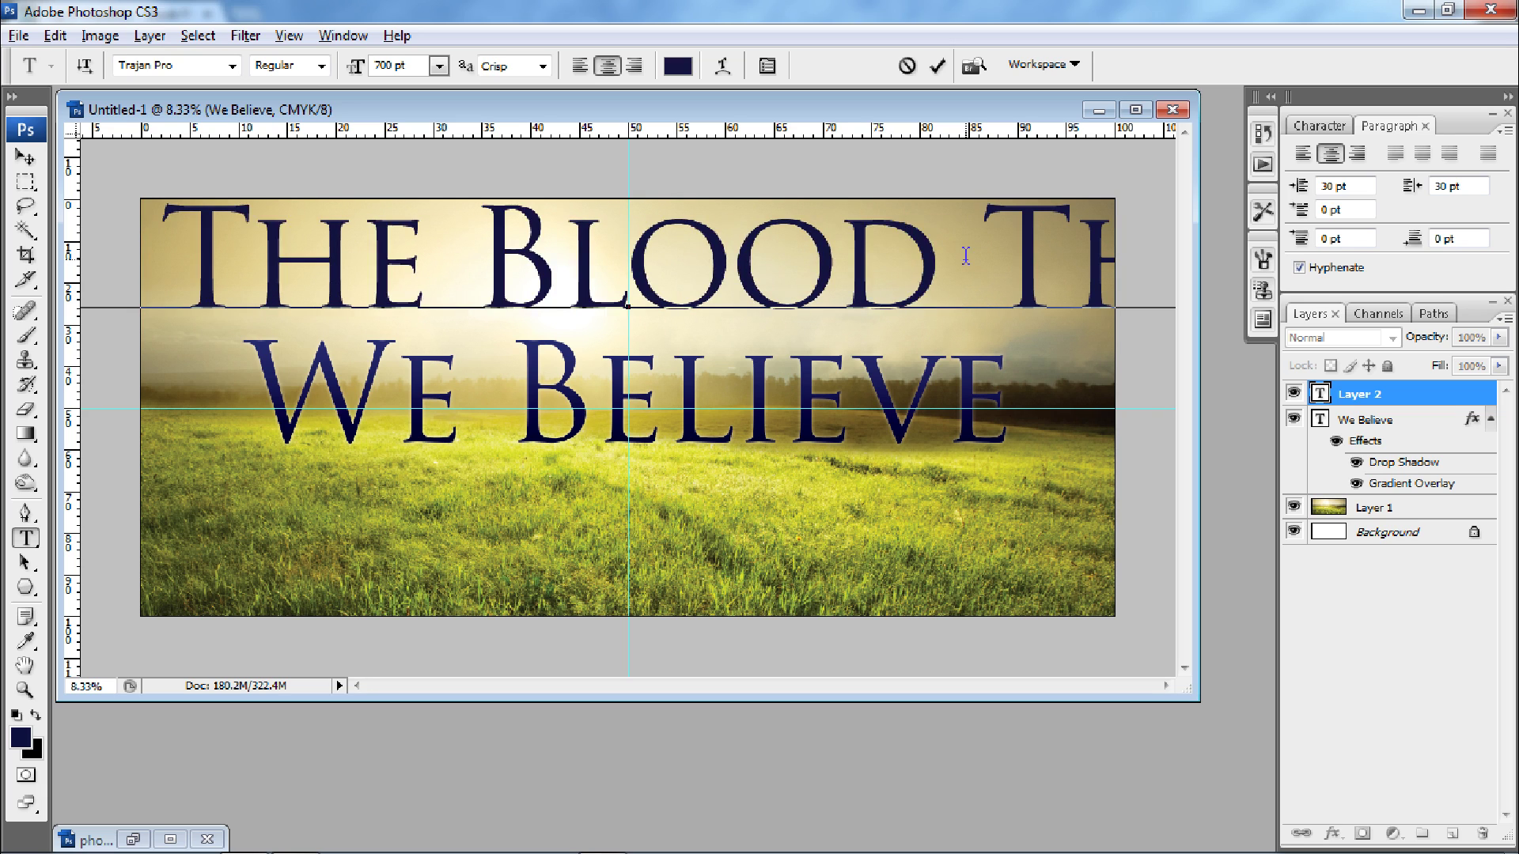
text(e)
key(ctrl+a)
key(BackSpace)
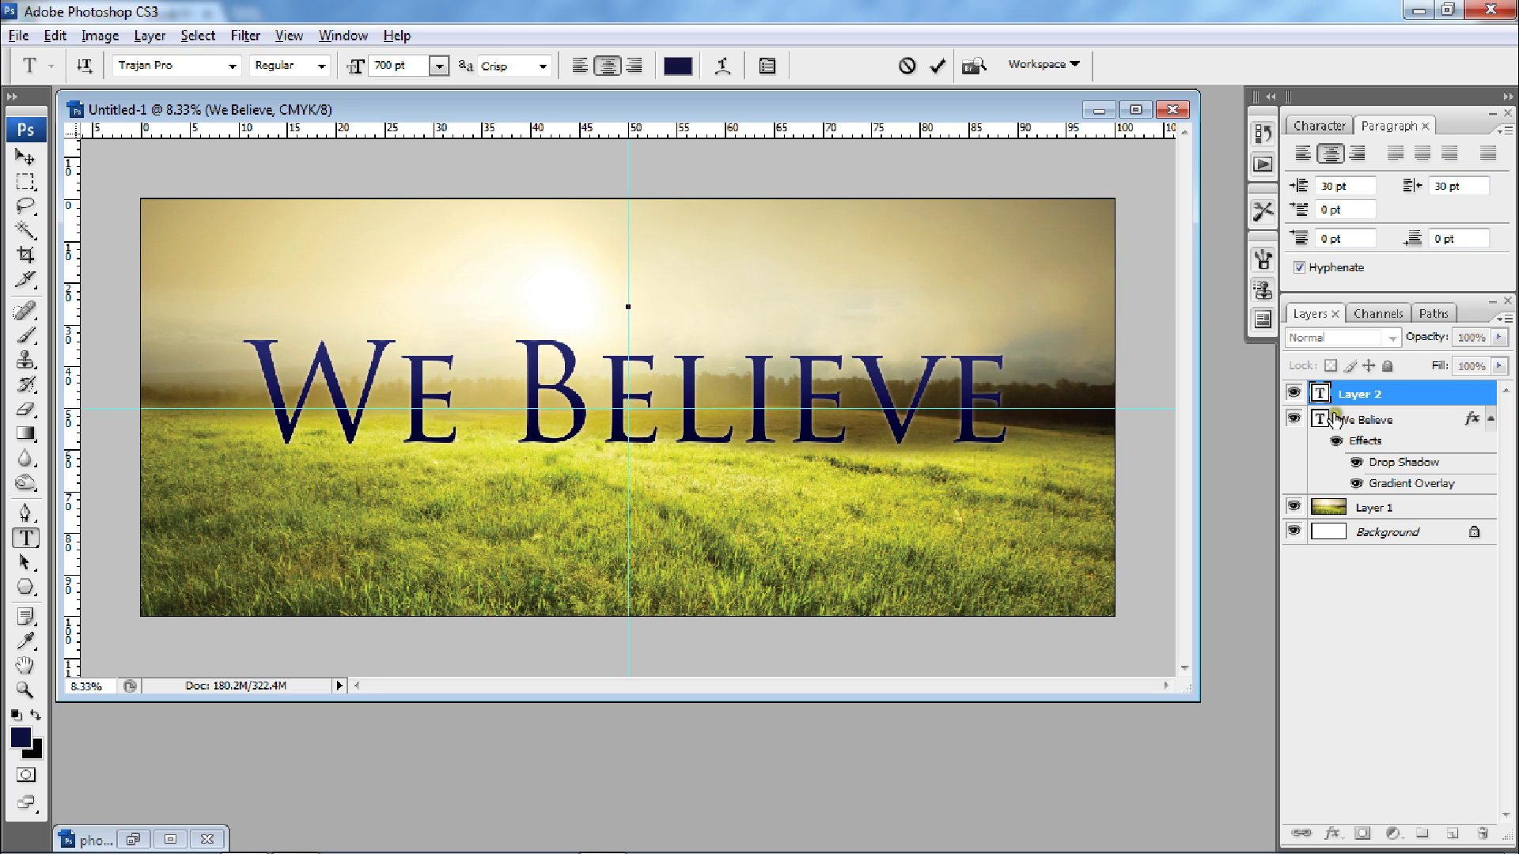
click(1361, 395)
Reduce the font size of the "The Book The Blood The Blessed Hope" line to 500 pt, 300 pt and finally 200 pt.
click(1318, 126)
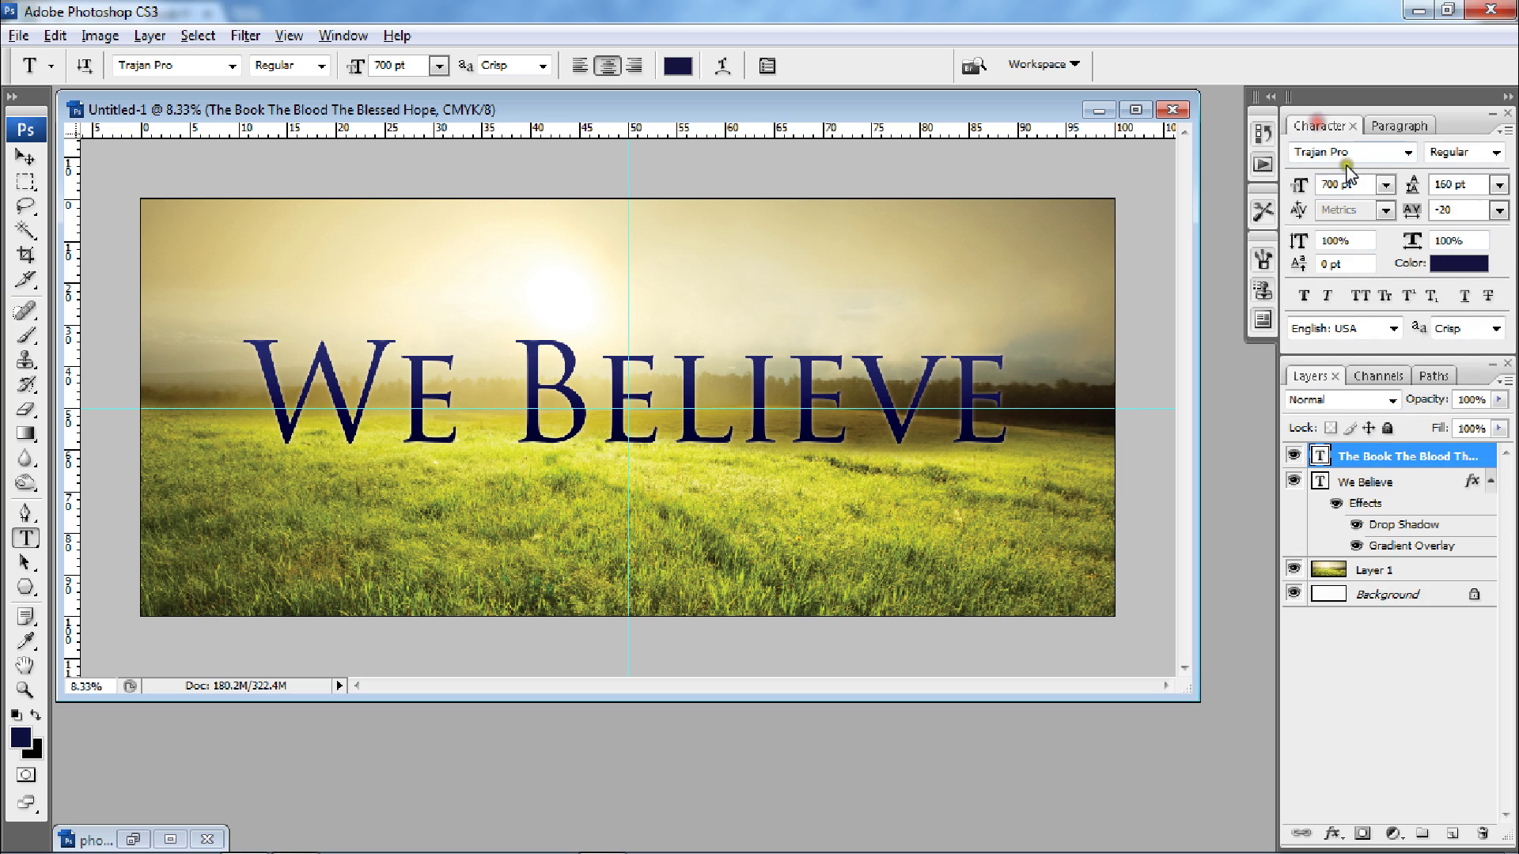
click(1344, 183)
key(Return)
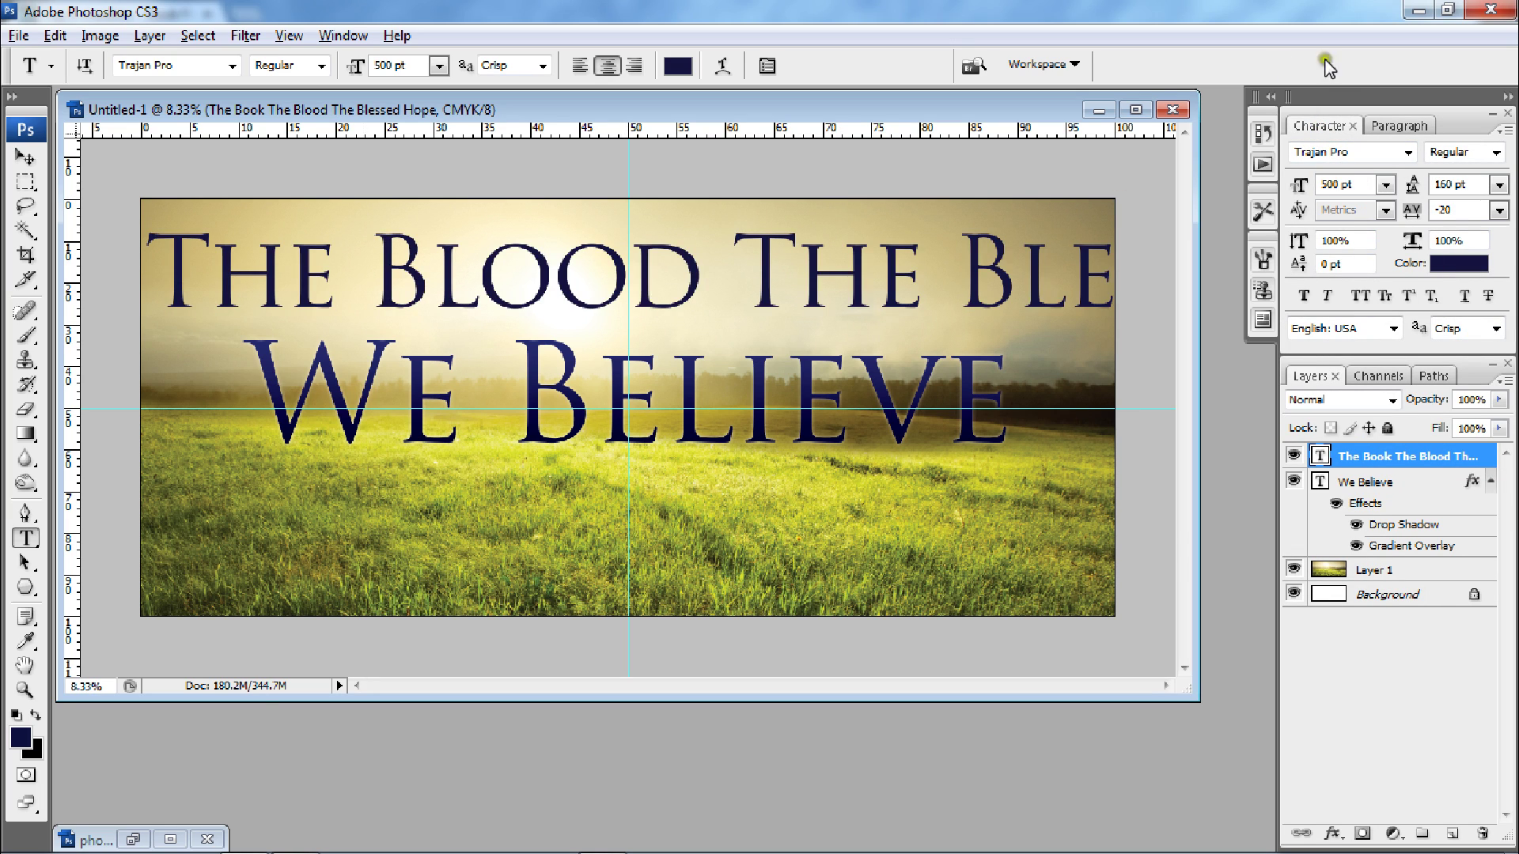
click(1360, 184)
text(300)
key(Return)
click(1353, 184)
text(200)
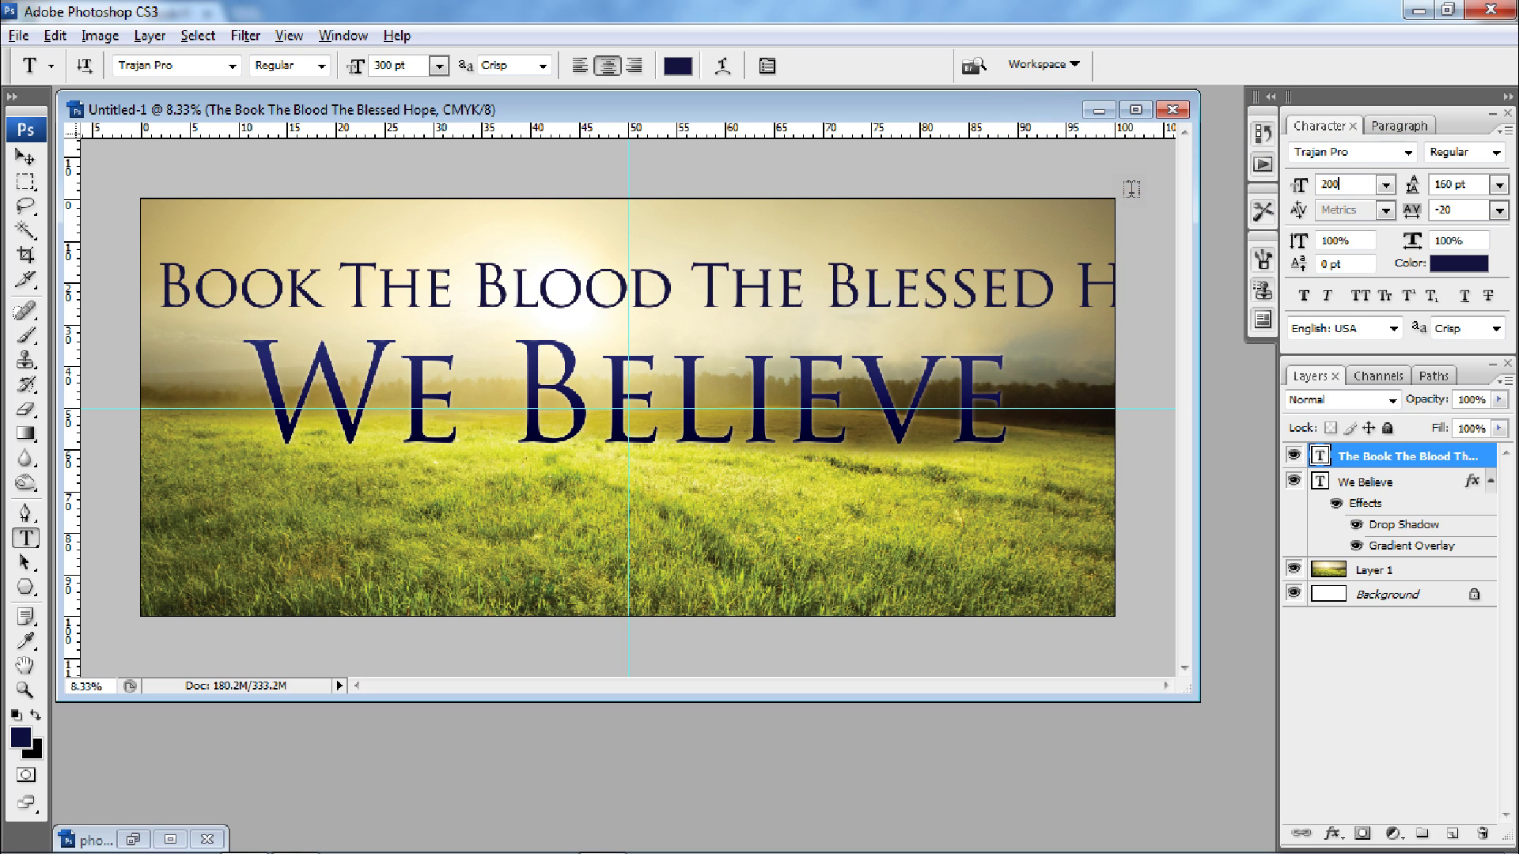
key(Return)
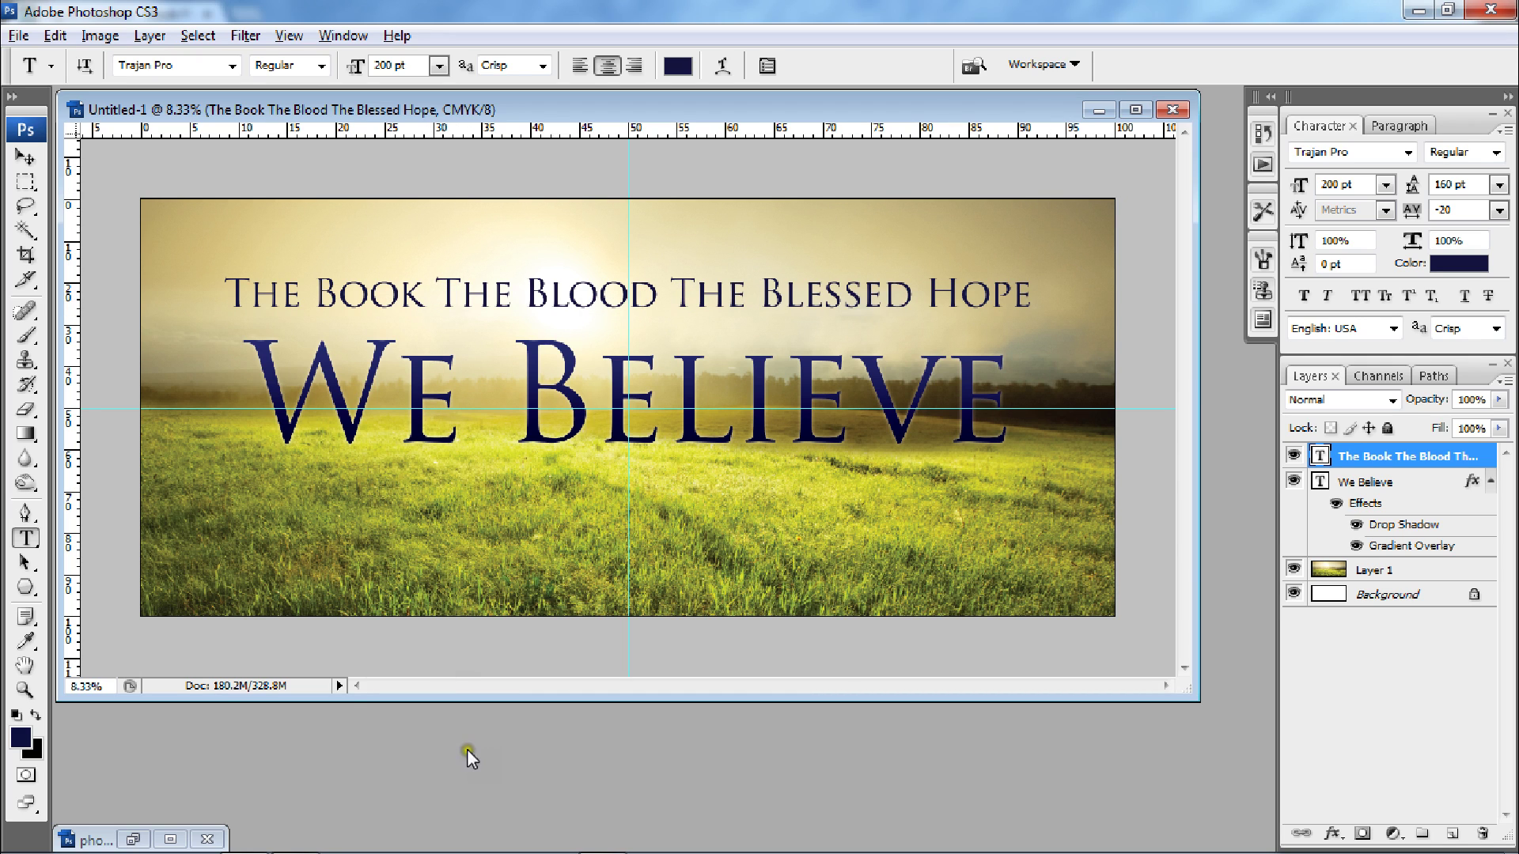
Open the Windows Character Map from the System Tools accessories.
click(23, 838)
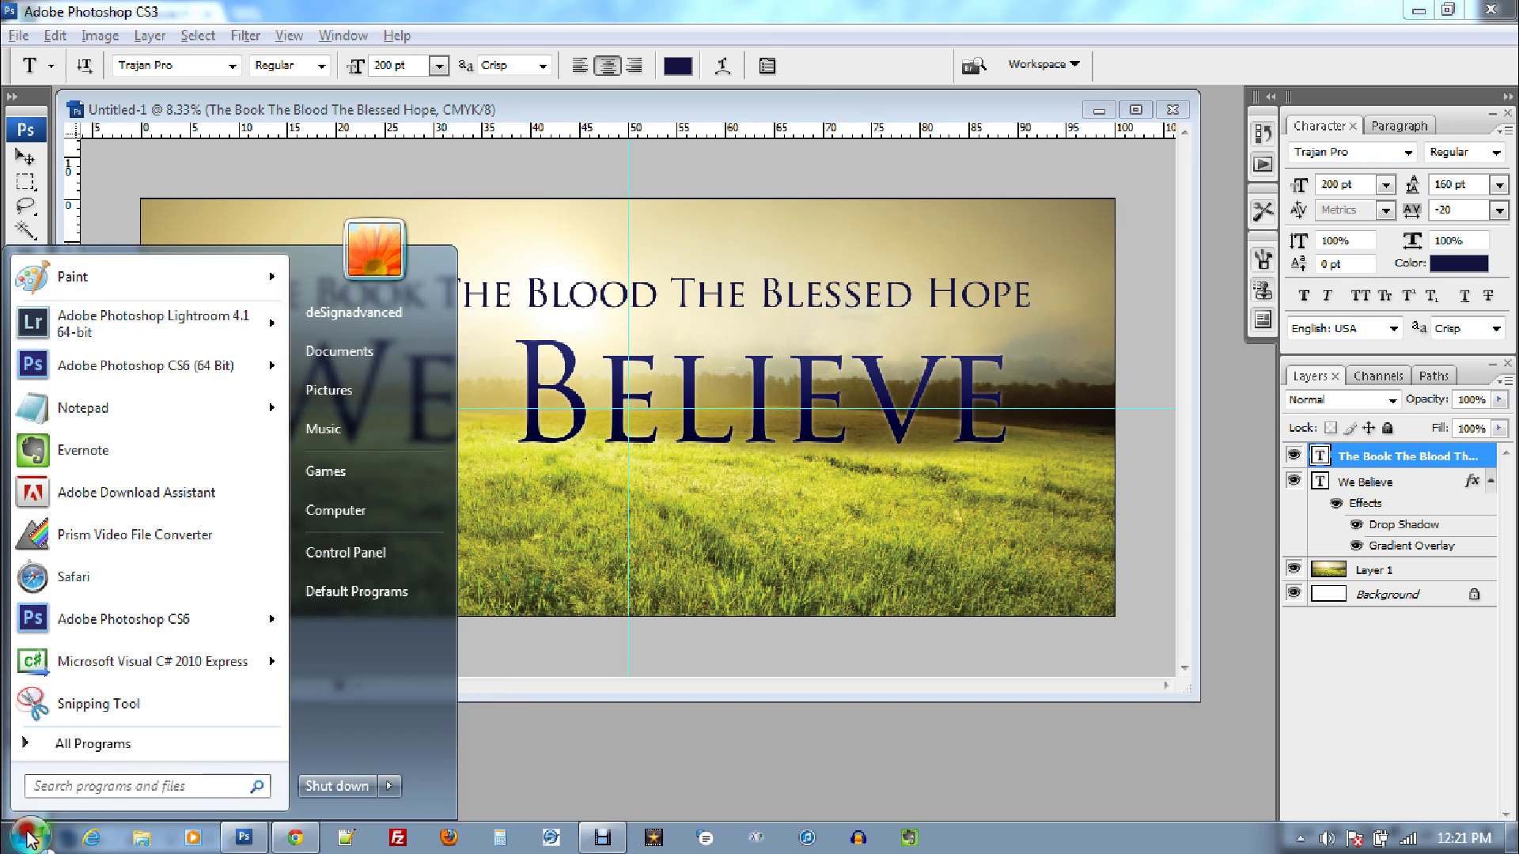
click(83, 744)
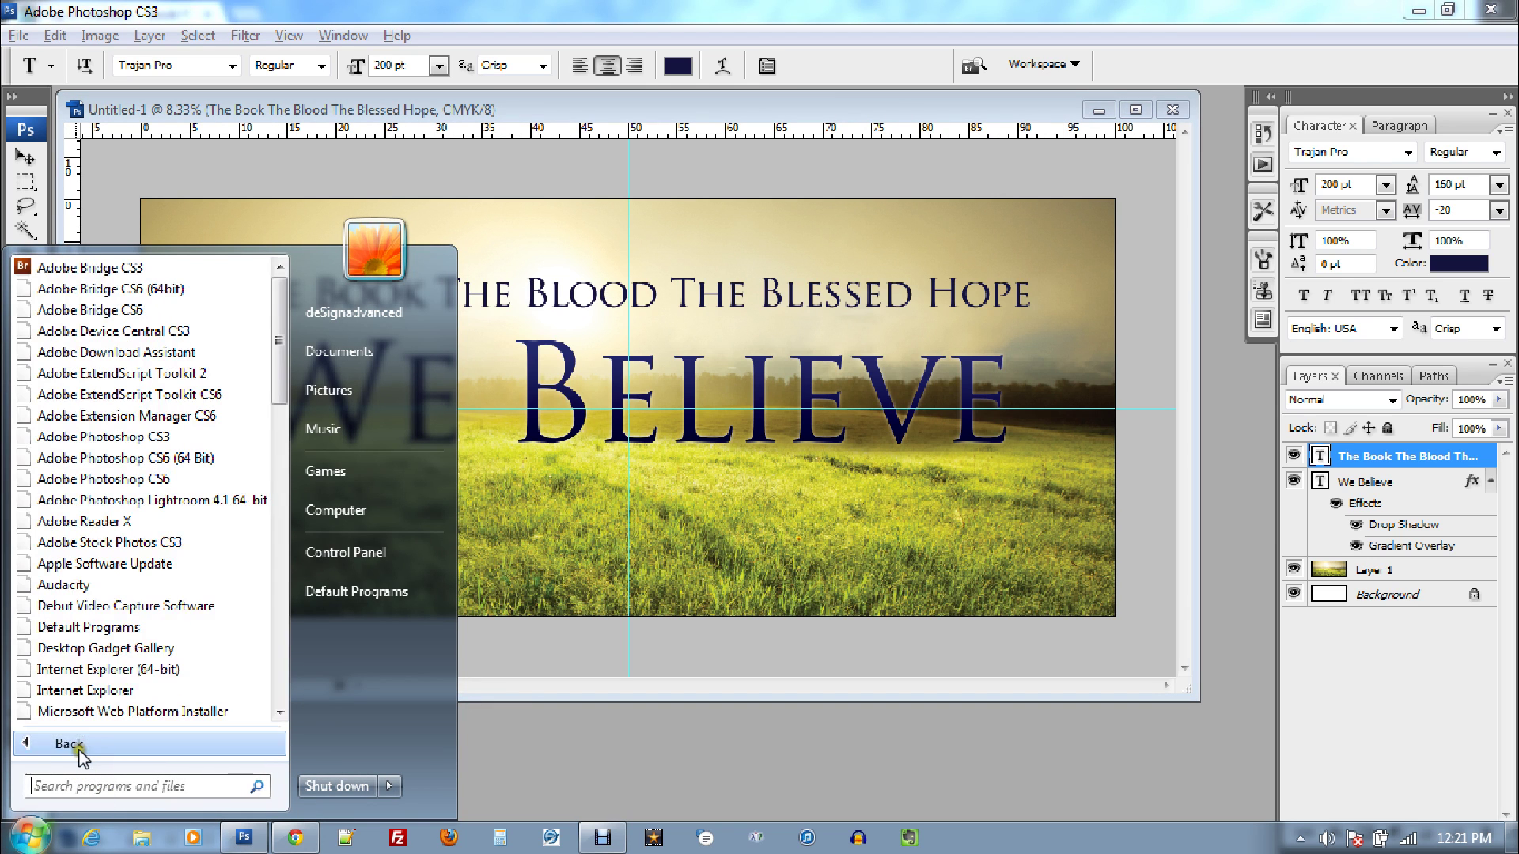
scroll(155, 584, down, 4)
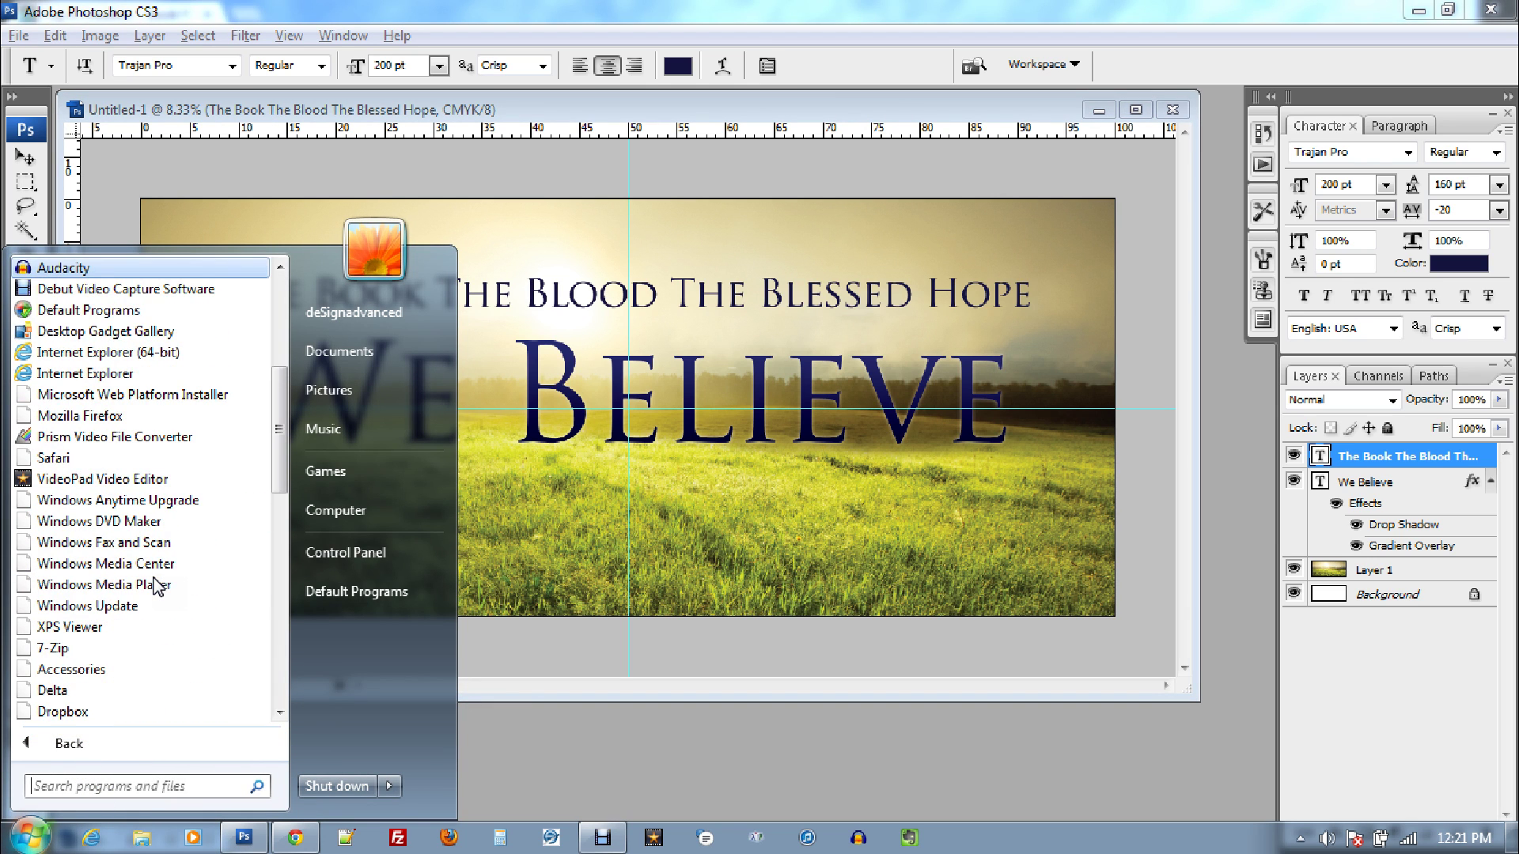
scroll(156, 585, down, 1)
click(95, 606)
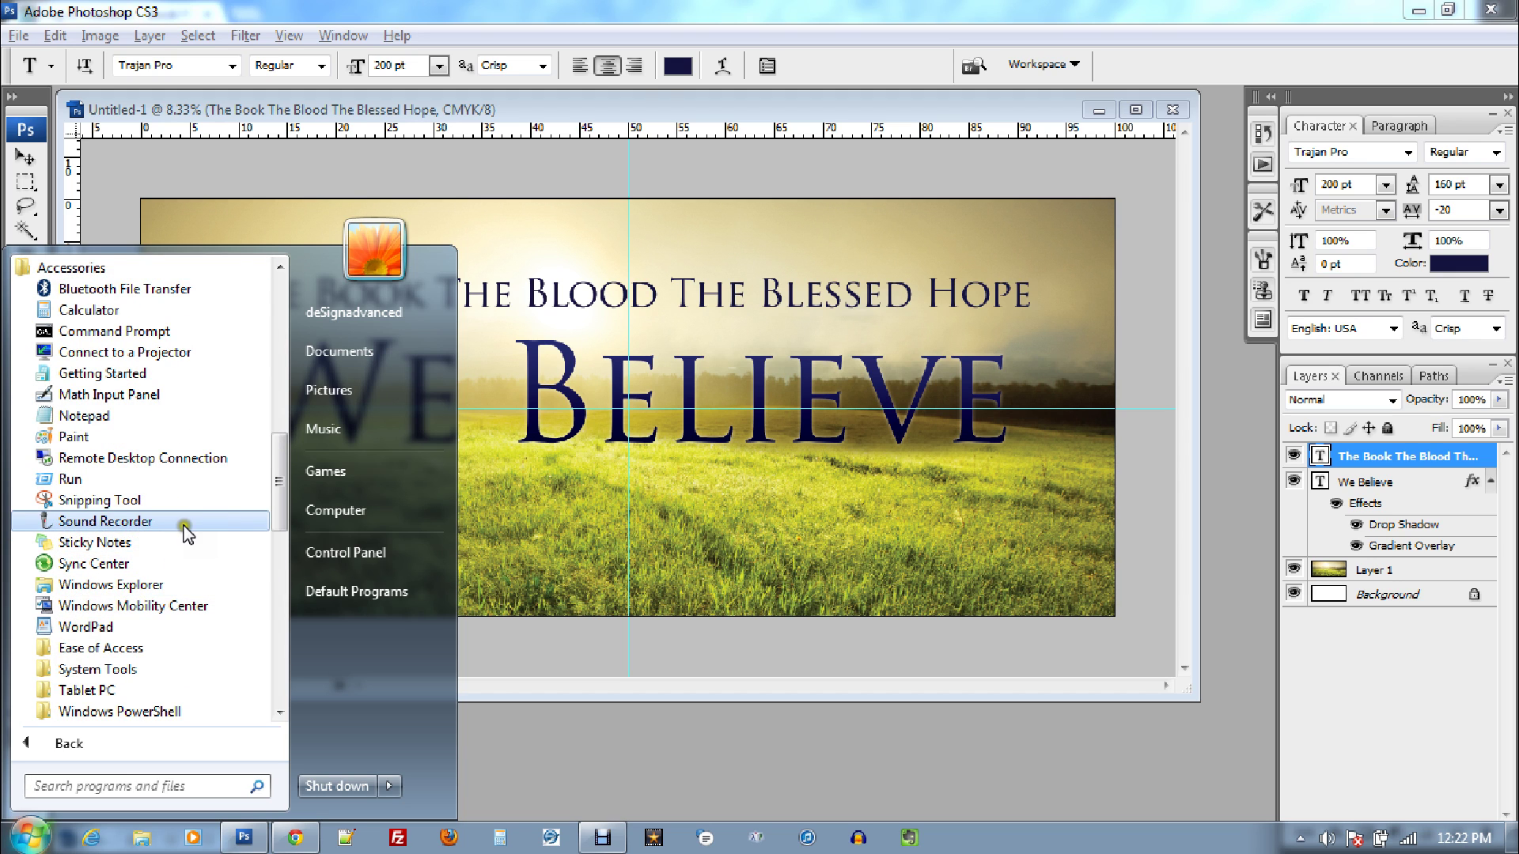
scroll(178, 530, down, 1)
click(97, 543)
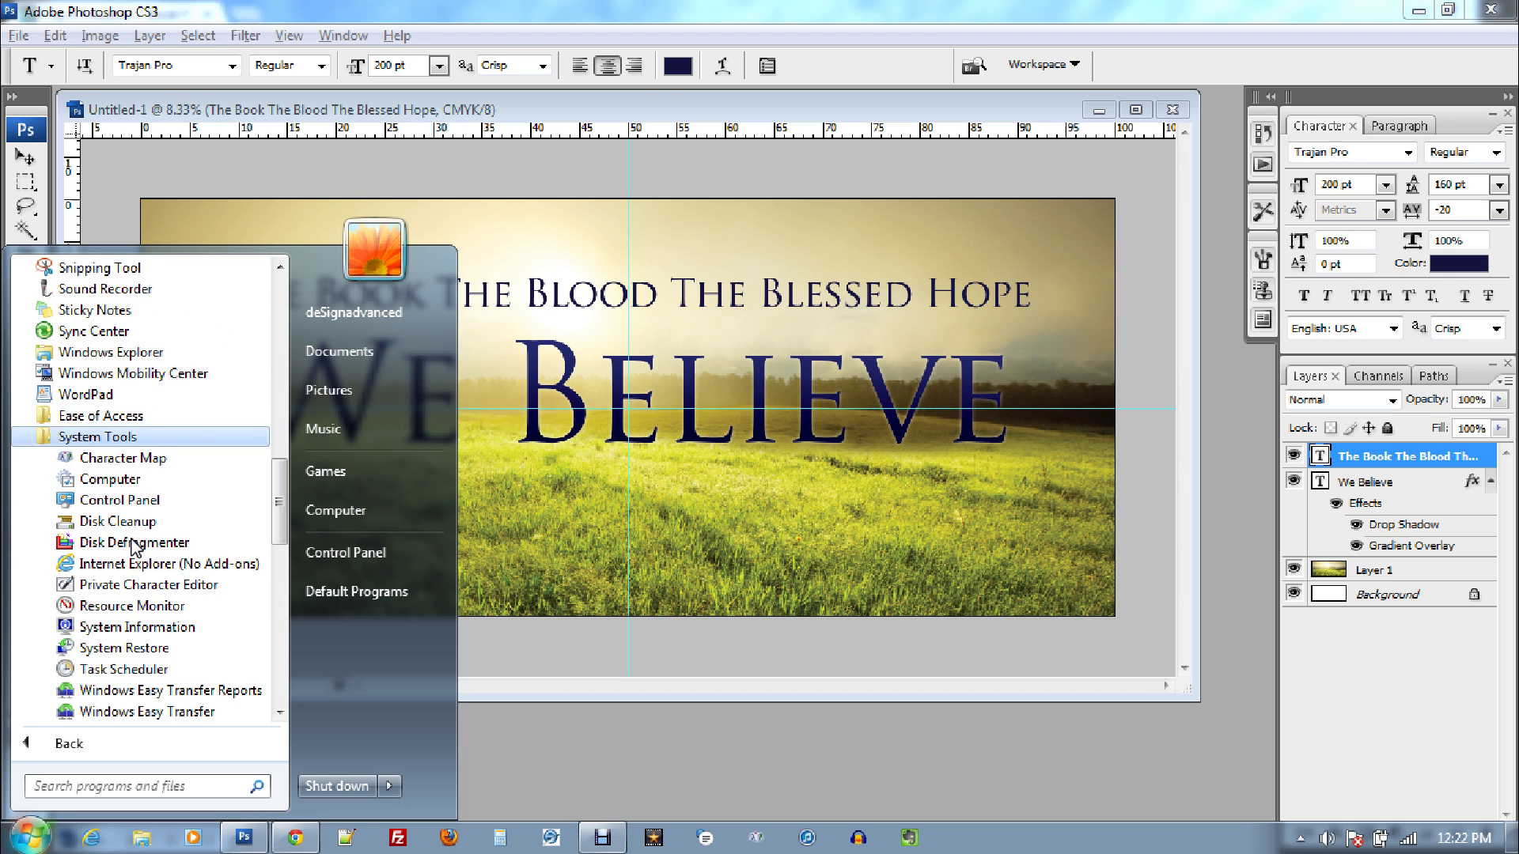
click(109, 463)
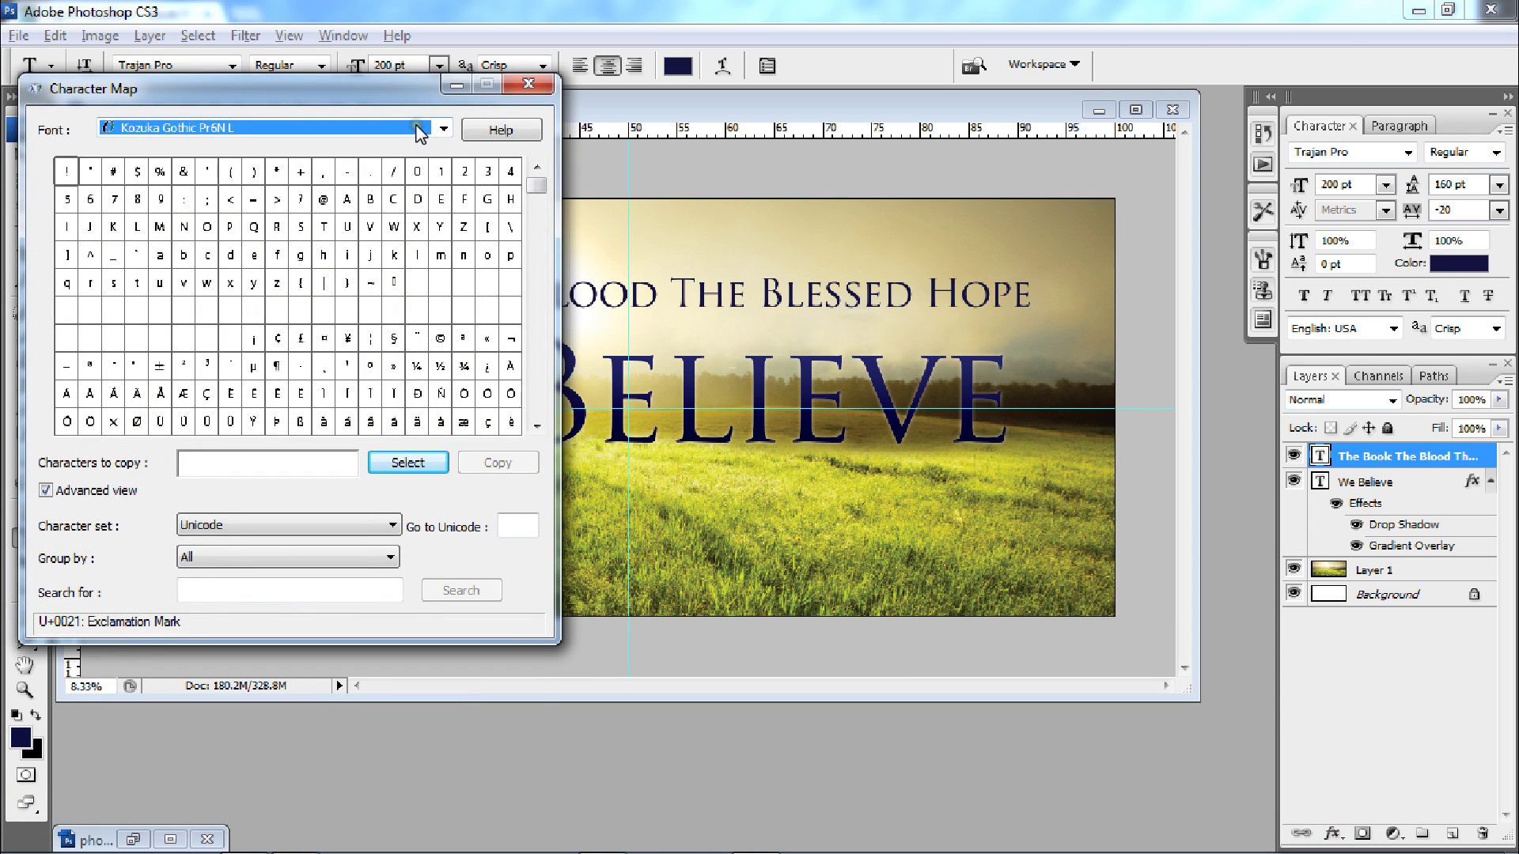
Switch the Character Map font to Trajan Pro, then select and copy the Middle Dot character.
click(419, 129)
key(t)
key(t)
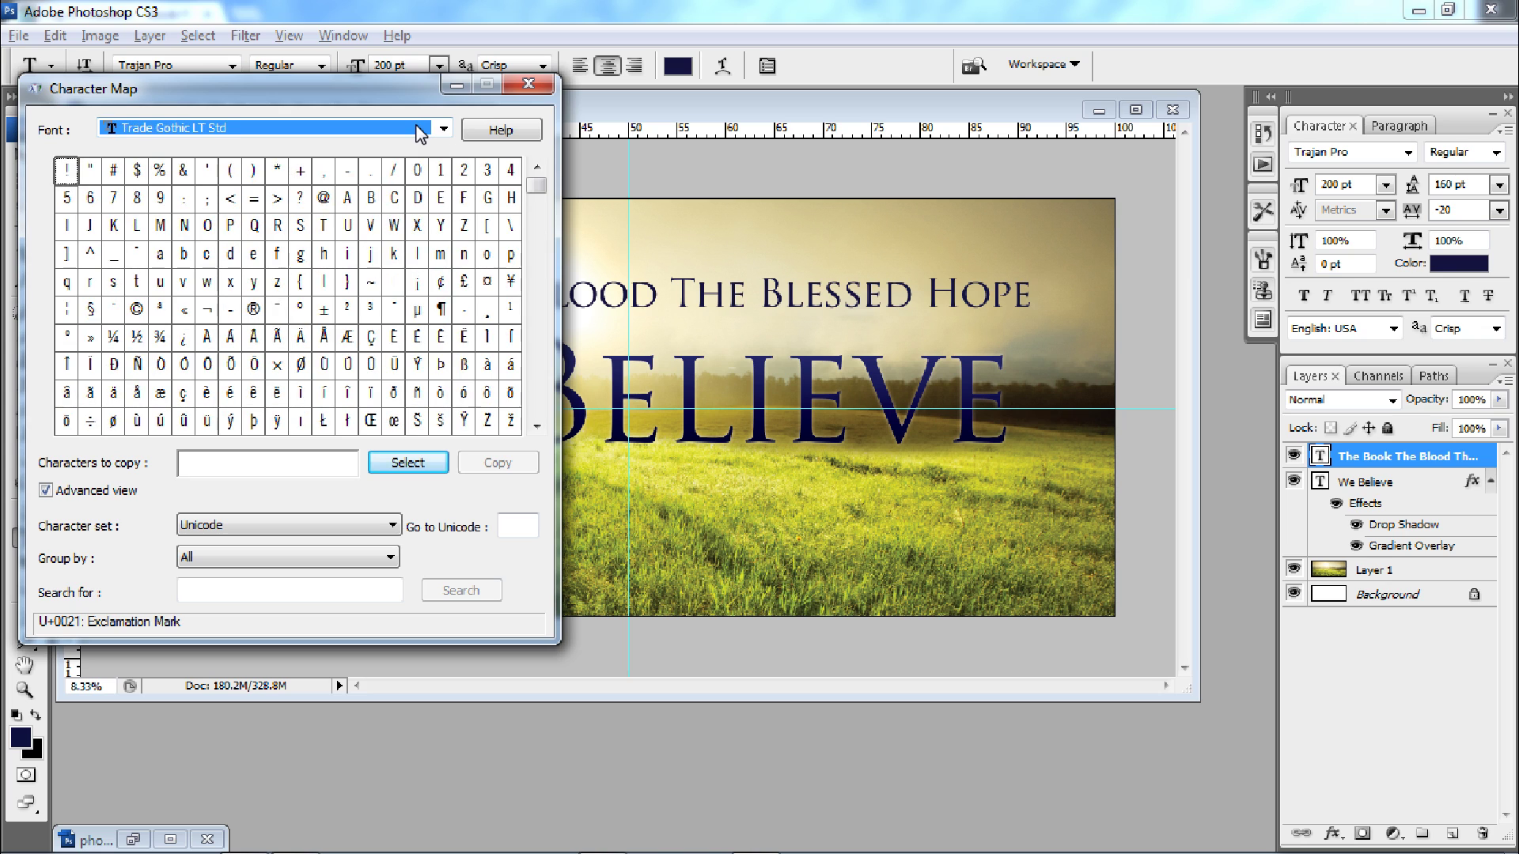
key(t)
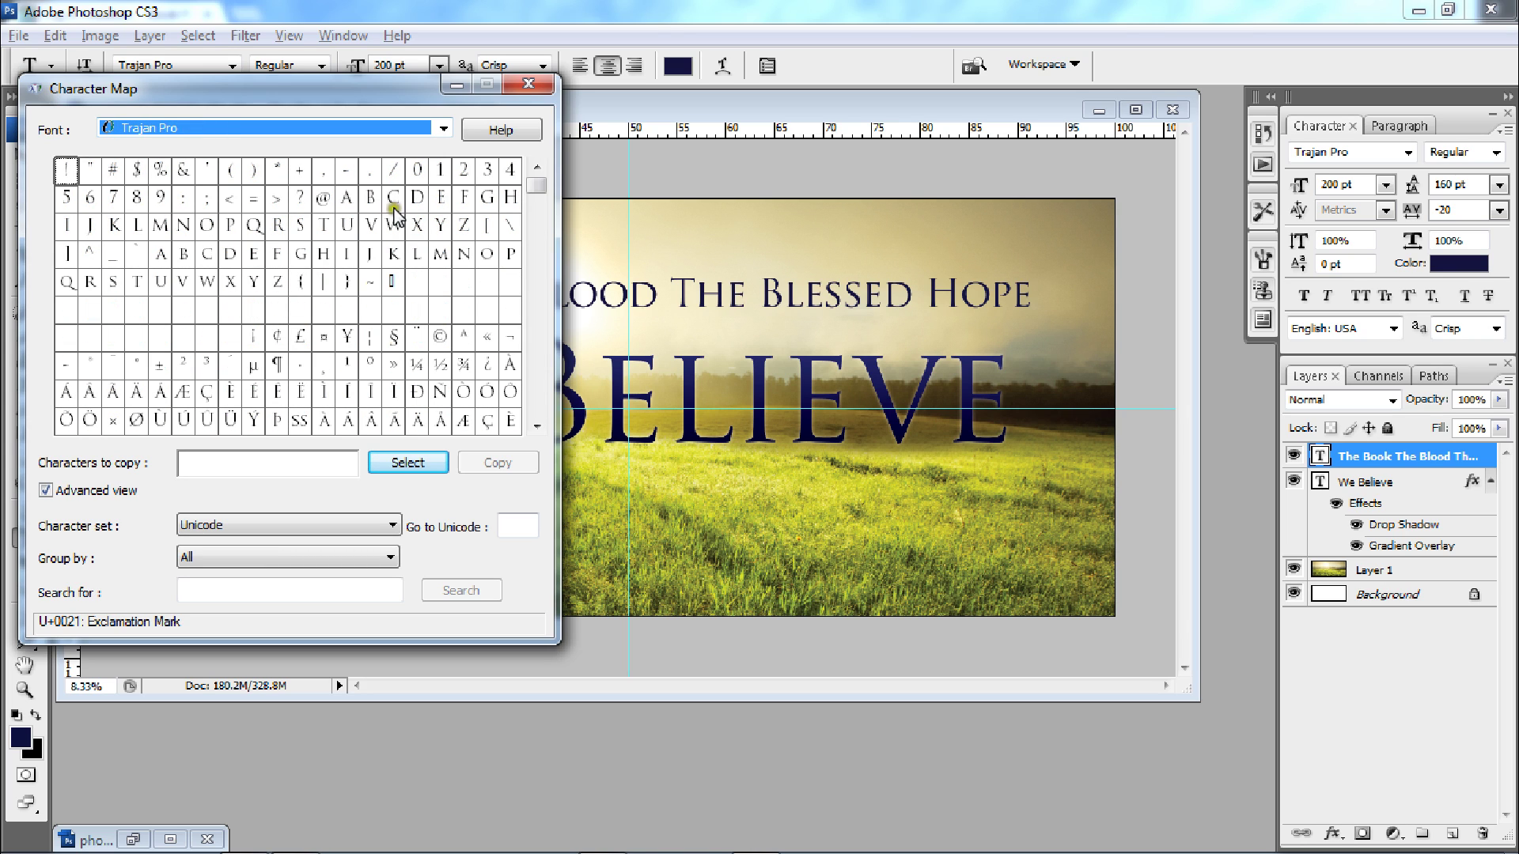
click(301, 366)
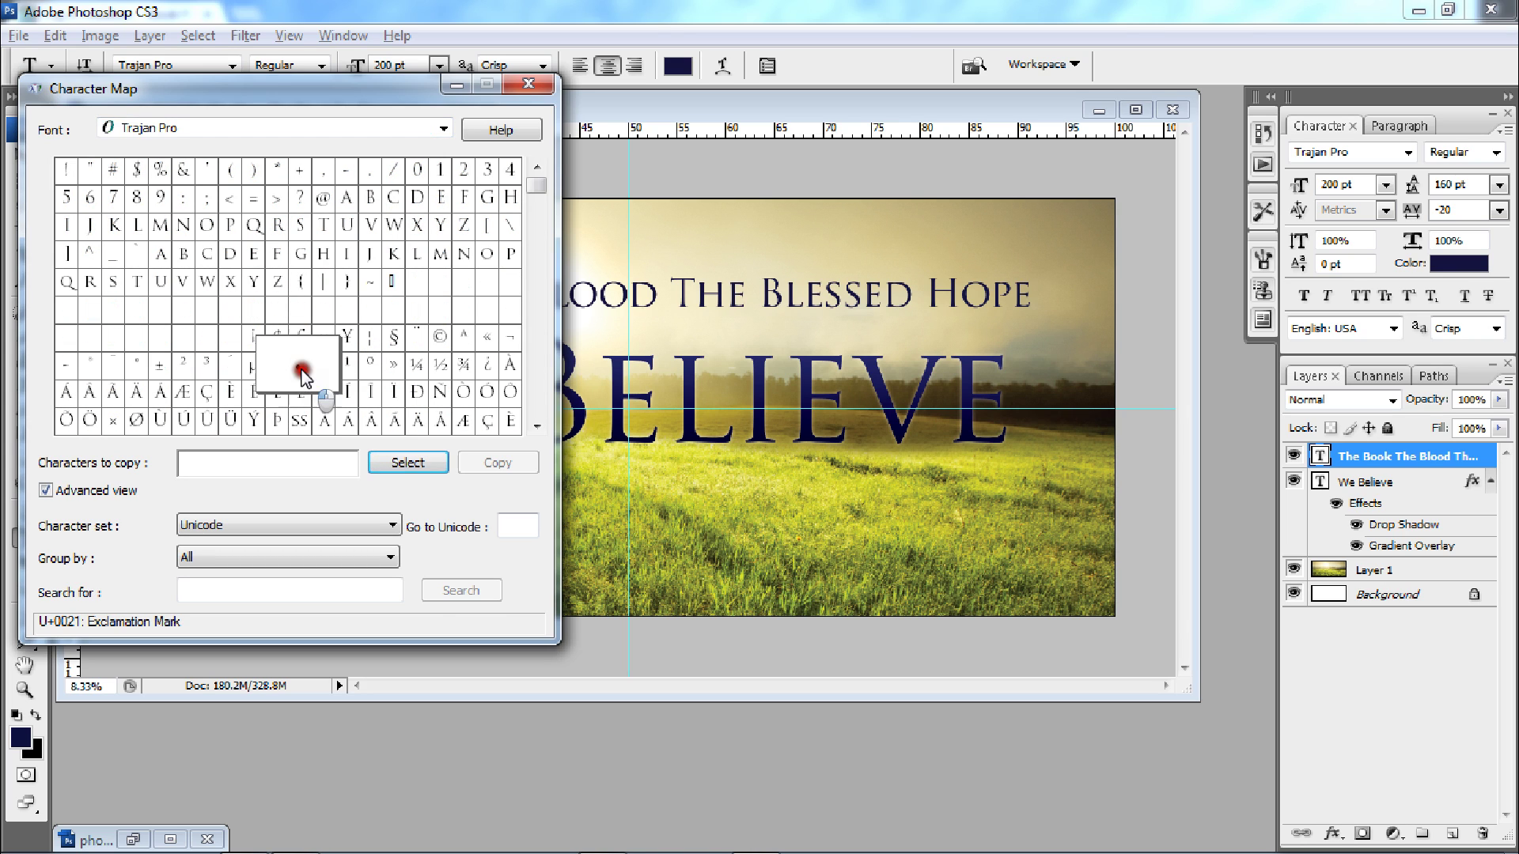
click(401, 465)
click(499, 462)
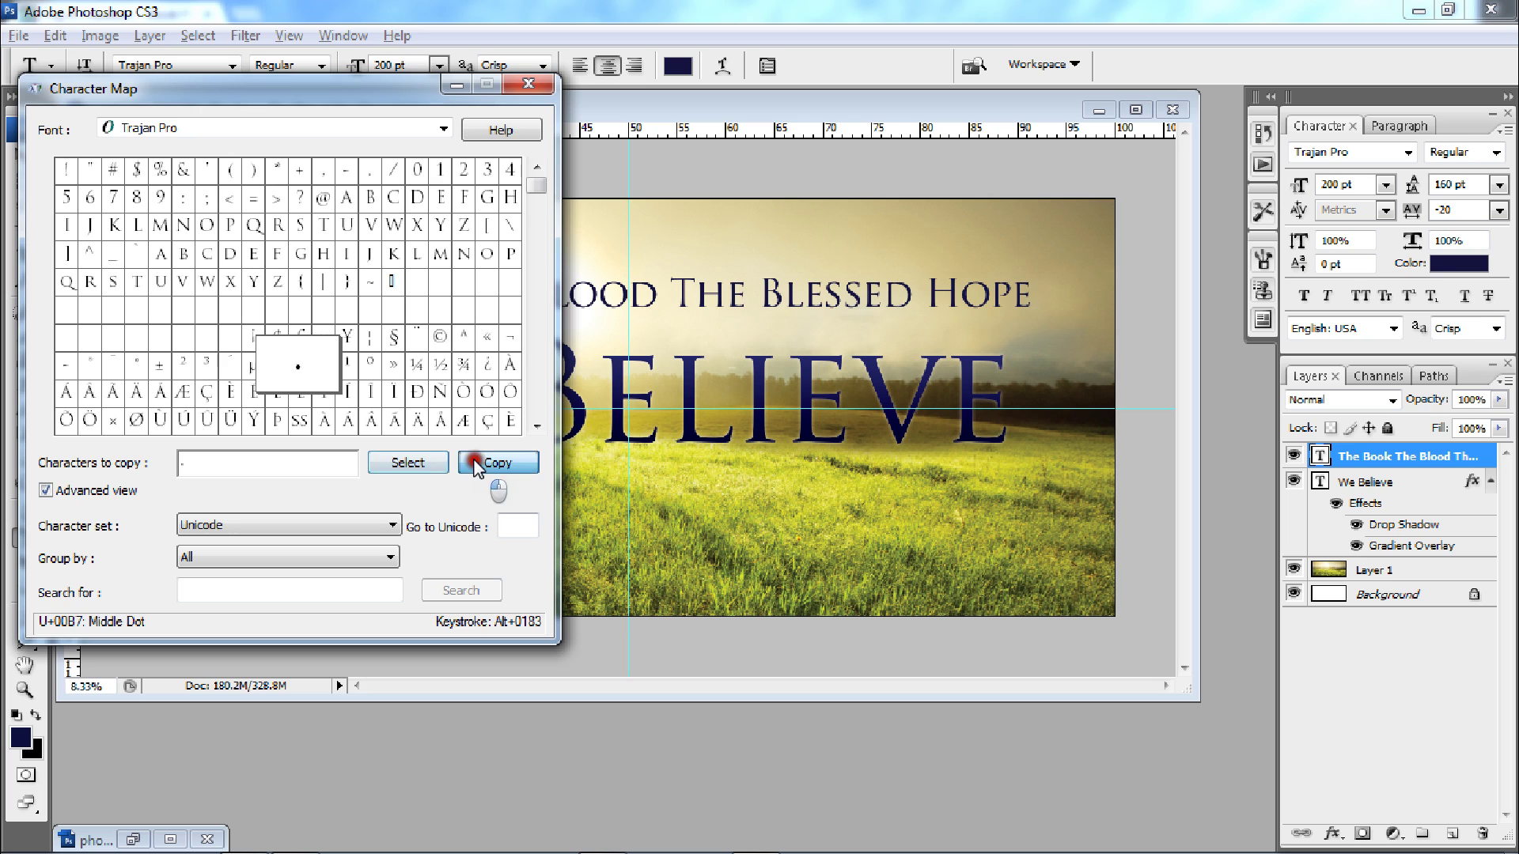
Back in Photoshop, insert middle dots after "The Book" and "The Blood" in the upper text line and commit it.
click(752, 115)
click(435, 294)
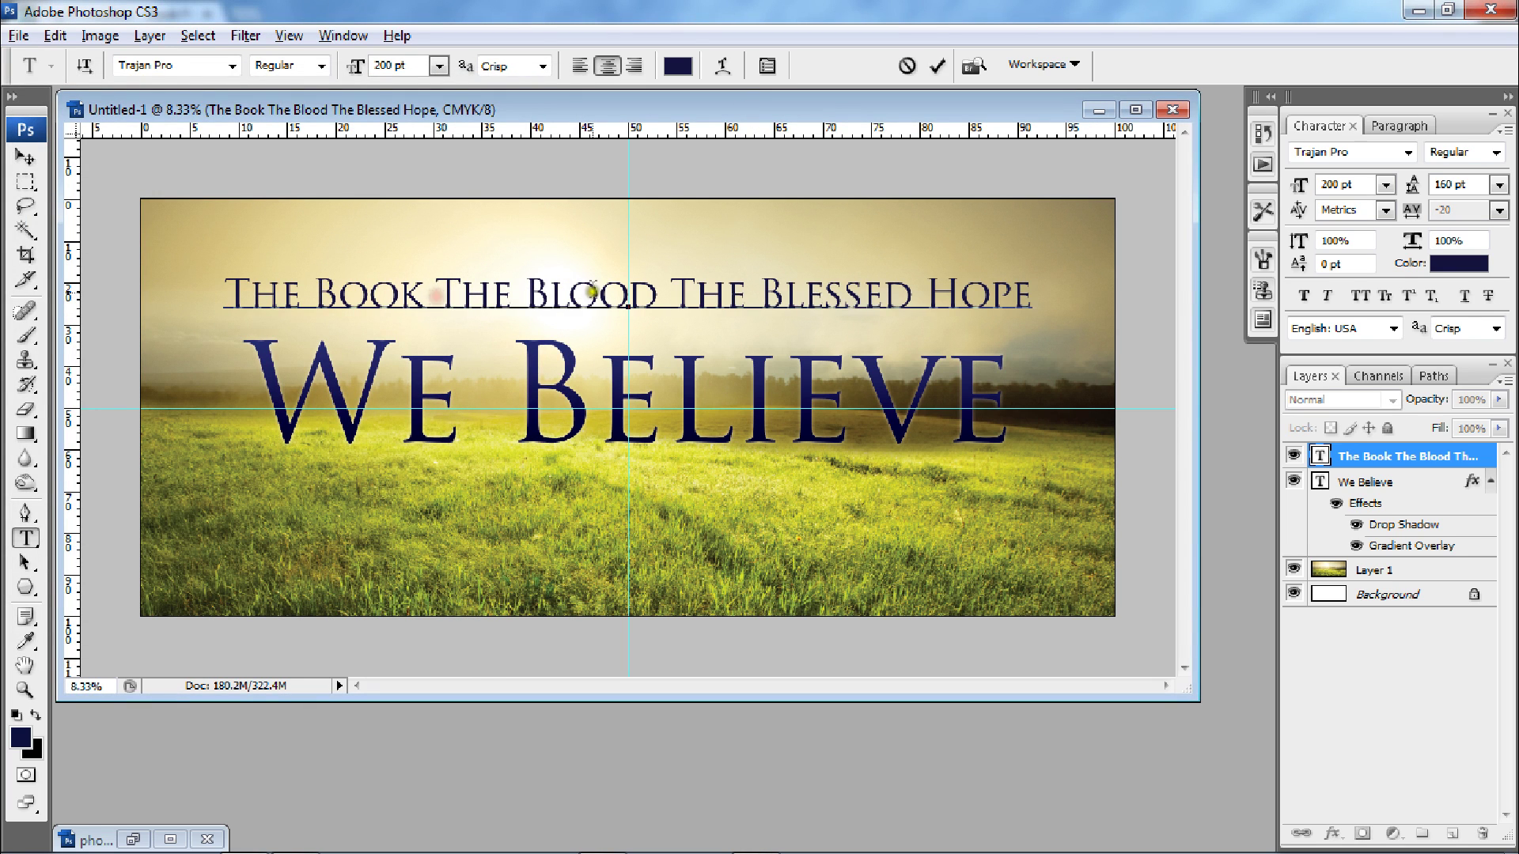
text(·)
click(685, 293)
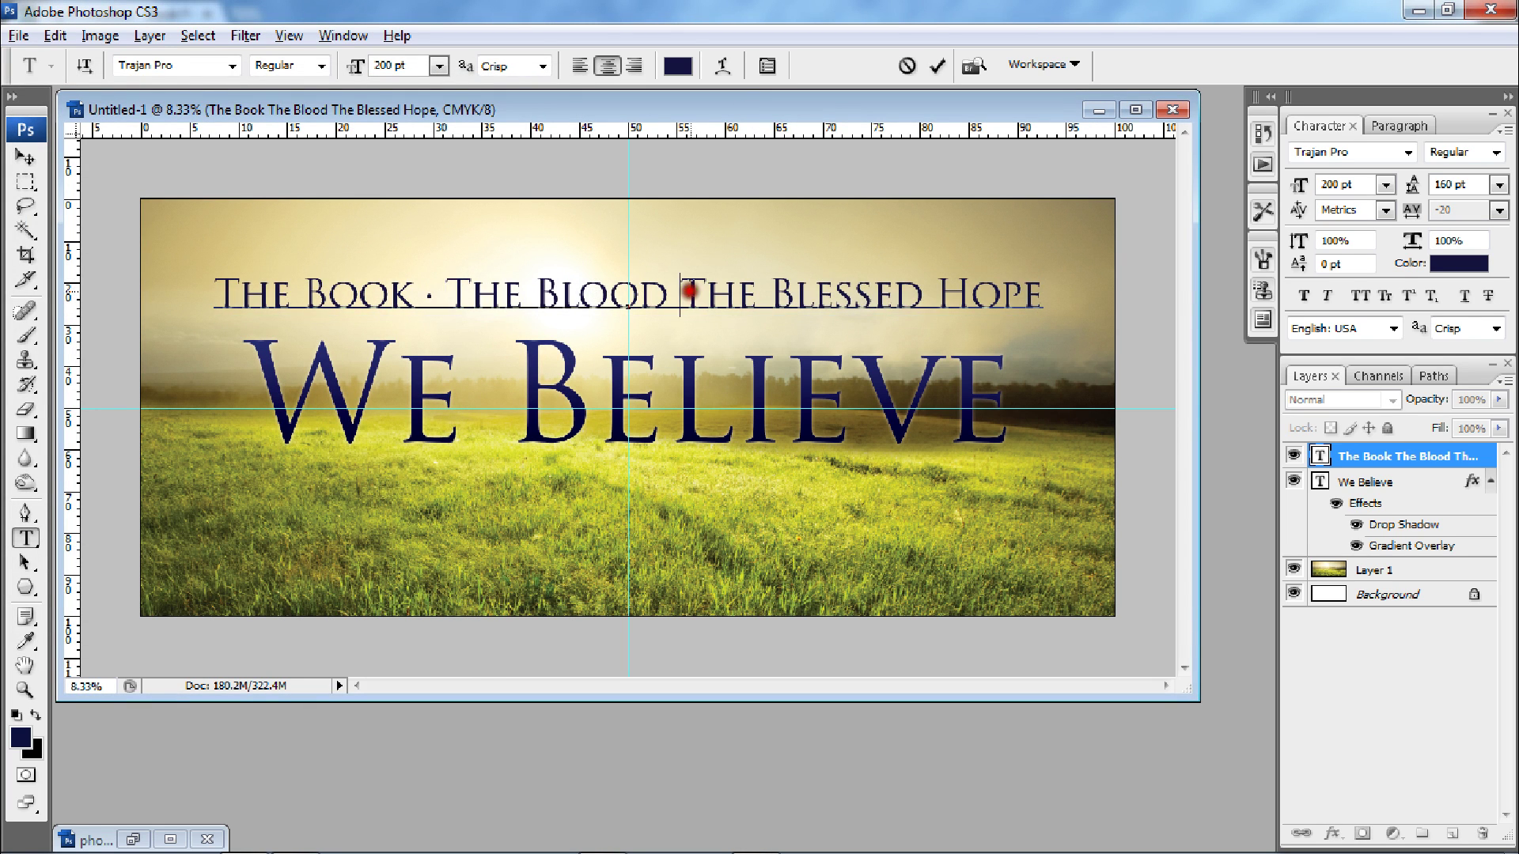
text(·)
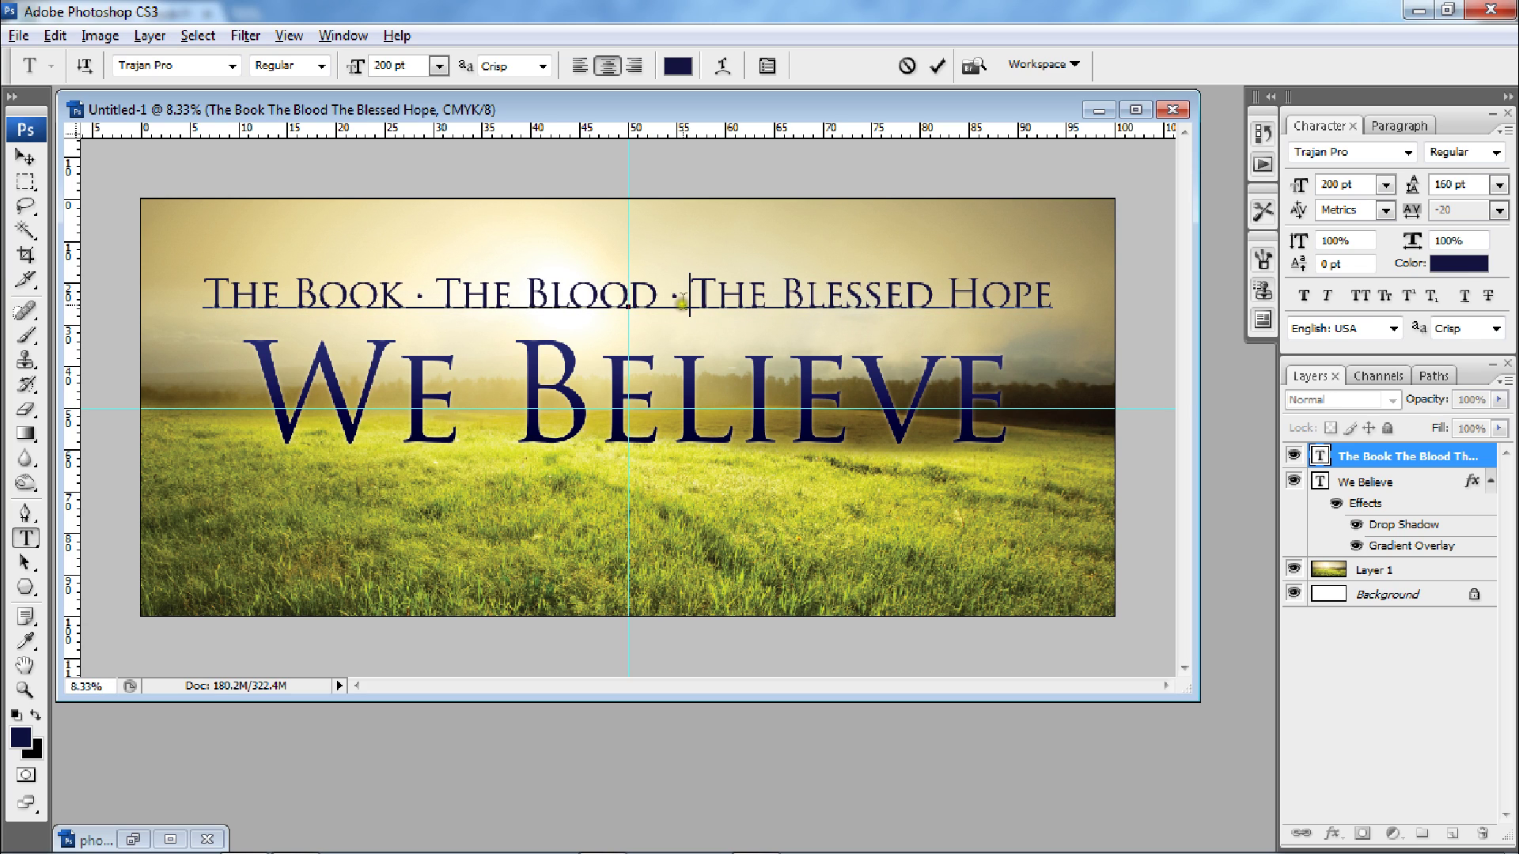
click(1400, 459)
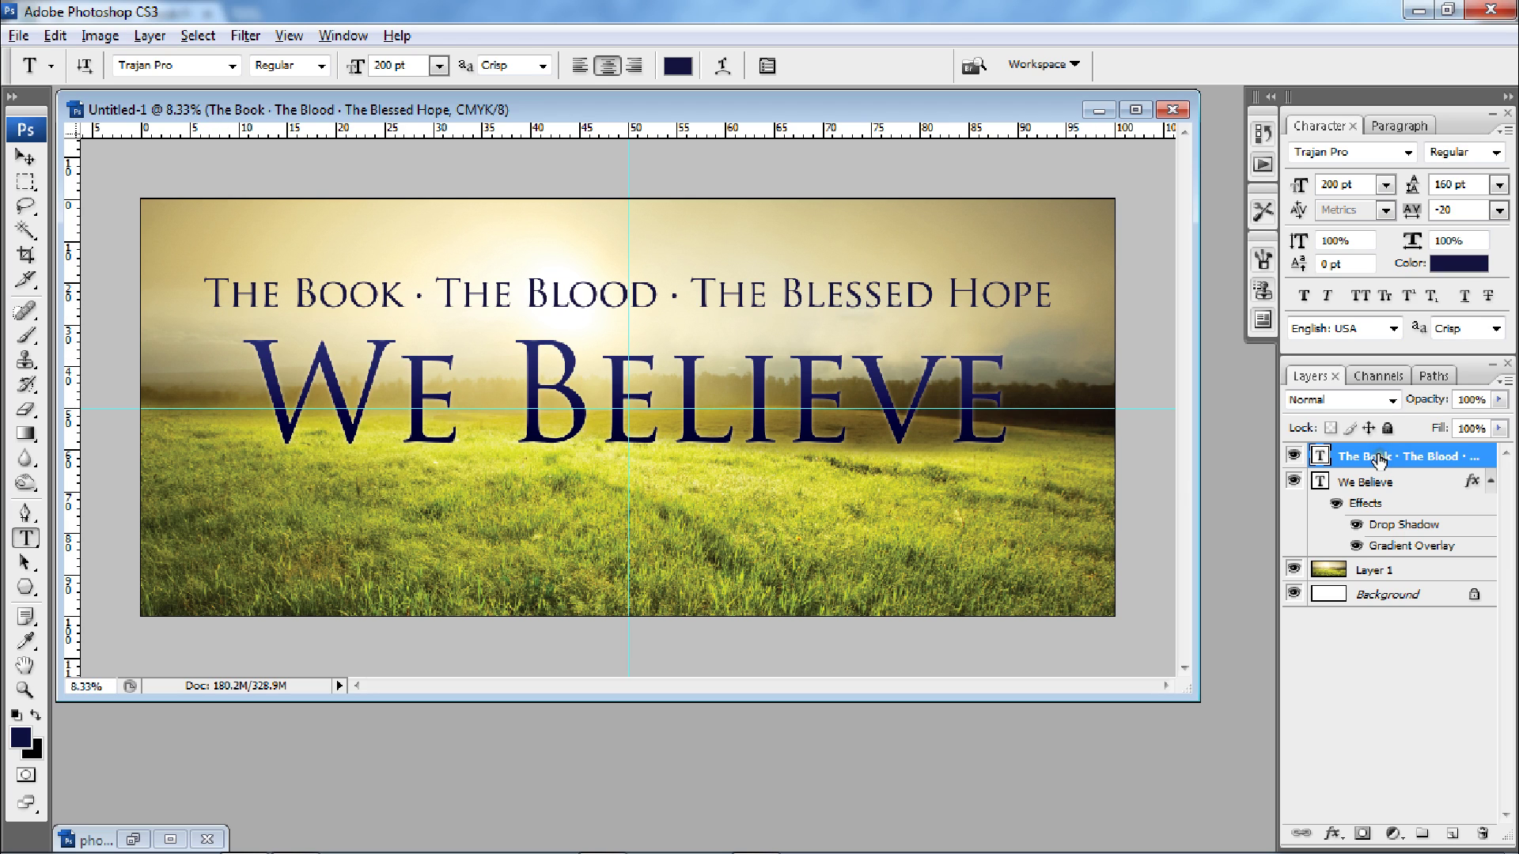
Check with Free Transform whether the "The Book · The Blood · The Blessed Hope" line is centered on the vertical guide.
key(ctrl+t)
key(ctrl+plus)
key(ctrl+plus)
key(ctrl+plus)
key(ctrl+plus)
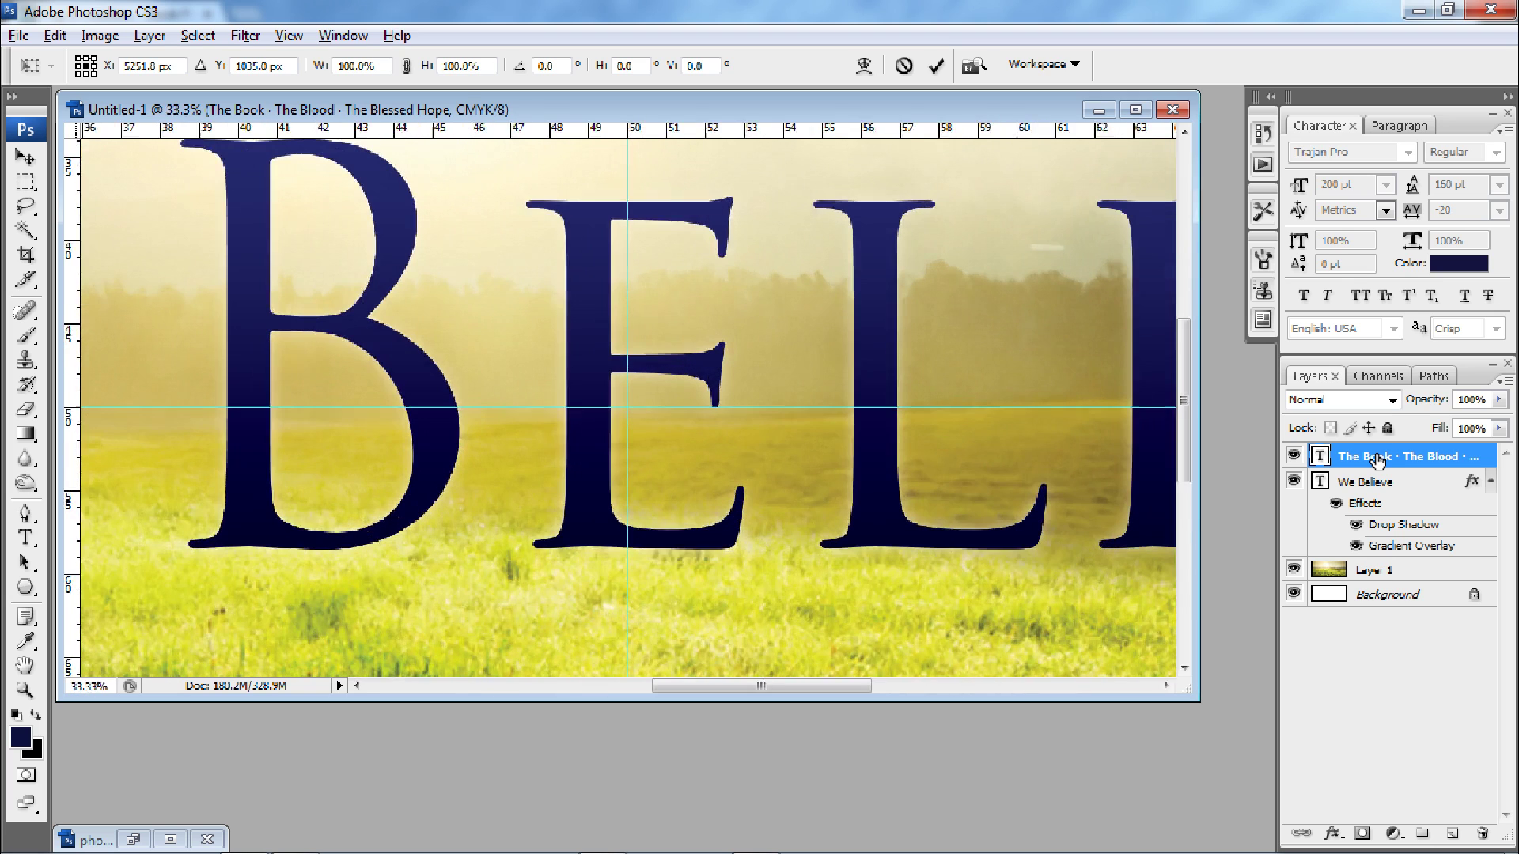
drag(1188, 362, 1175, 281)
key(ctrl+minus)
key(ctrl+minus)
key(ctrl+minus)
key(ctrl+minus)
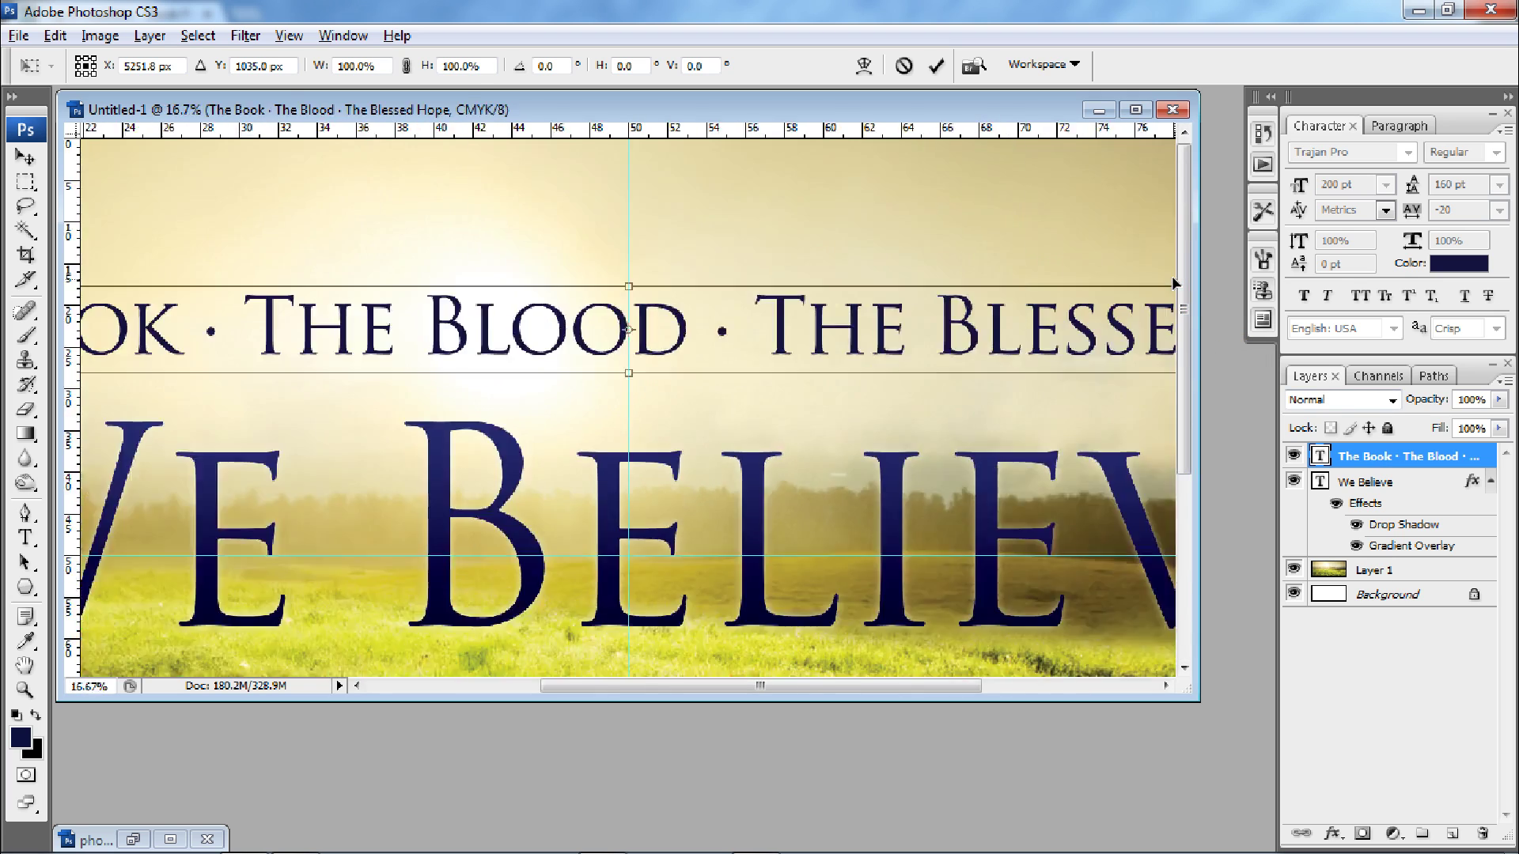
key(Return)
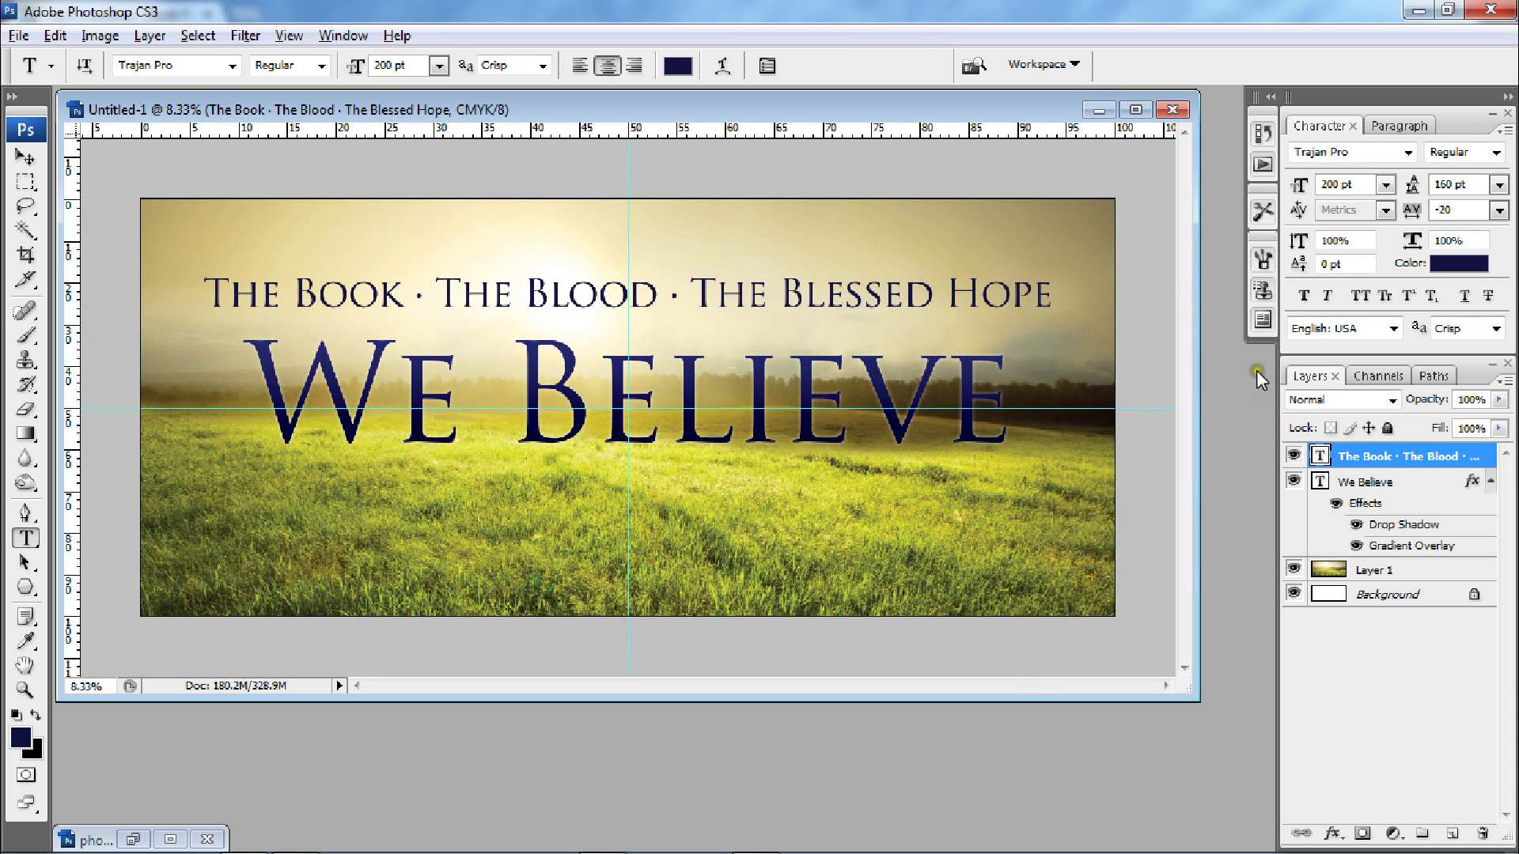
Set the "We Believe" title's font size to 750 pt.
click(1415, 485)
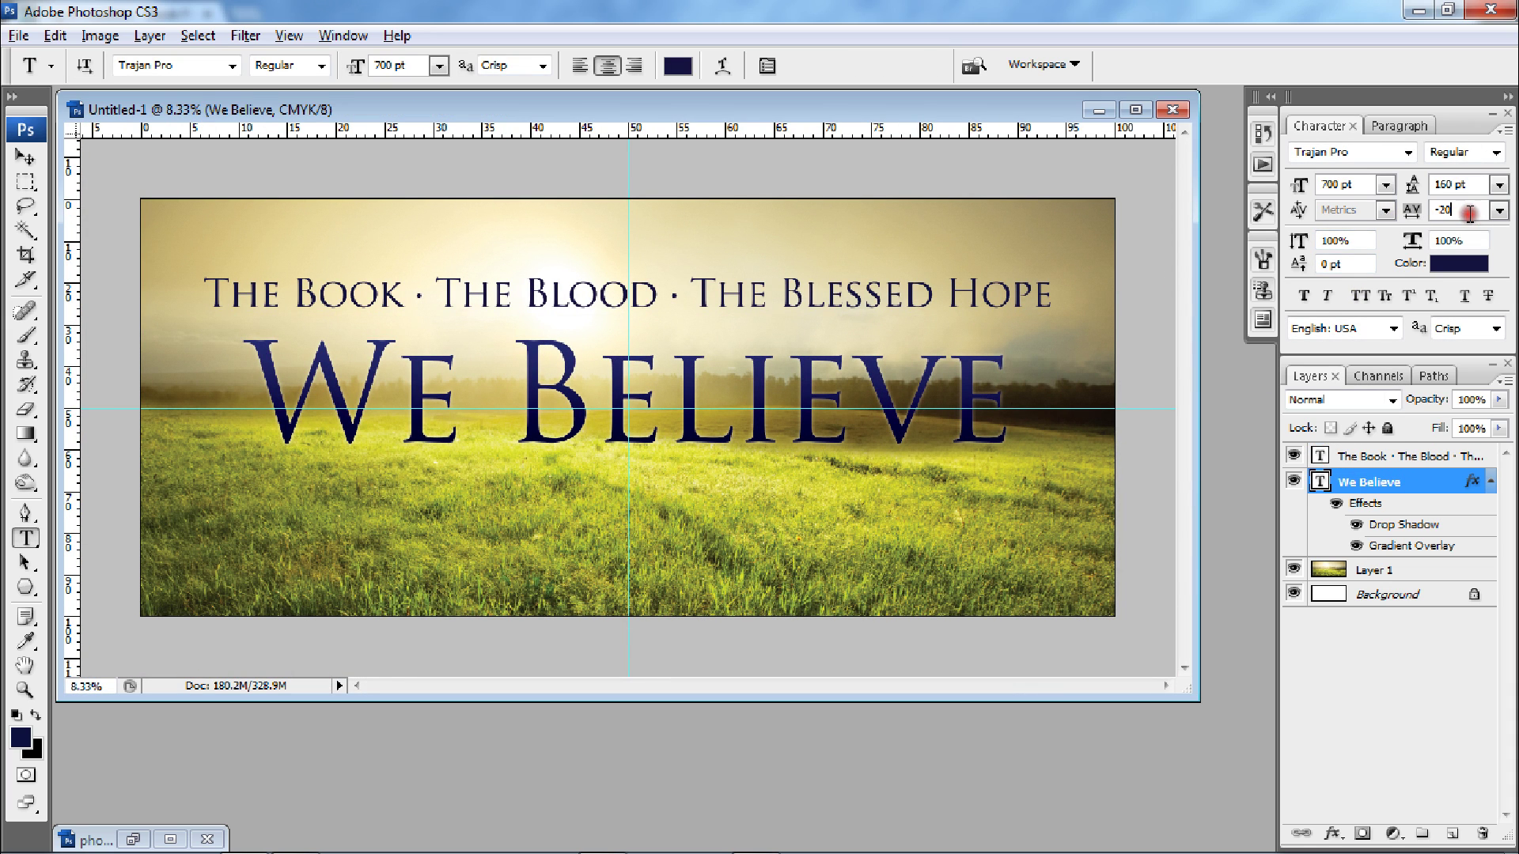
click(1345, 185)
key(Return)
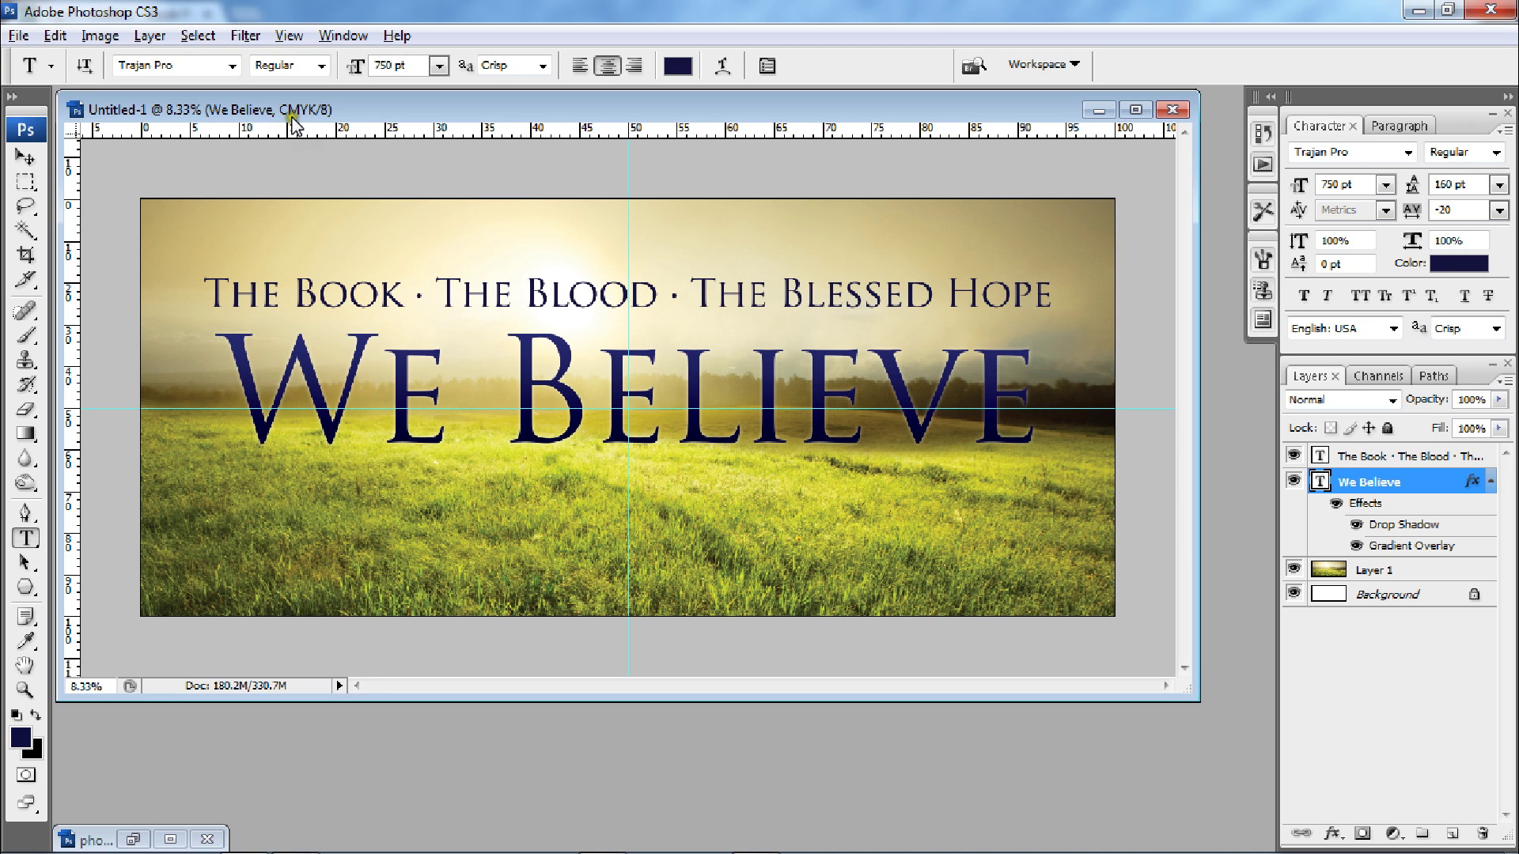
Place a horizontal guide about three quarters down the banner and select the full-width strip below it on a new layer above Layer 1.
drag(293, 125, 287, 508)
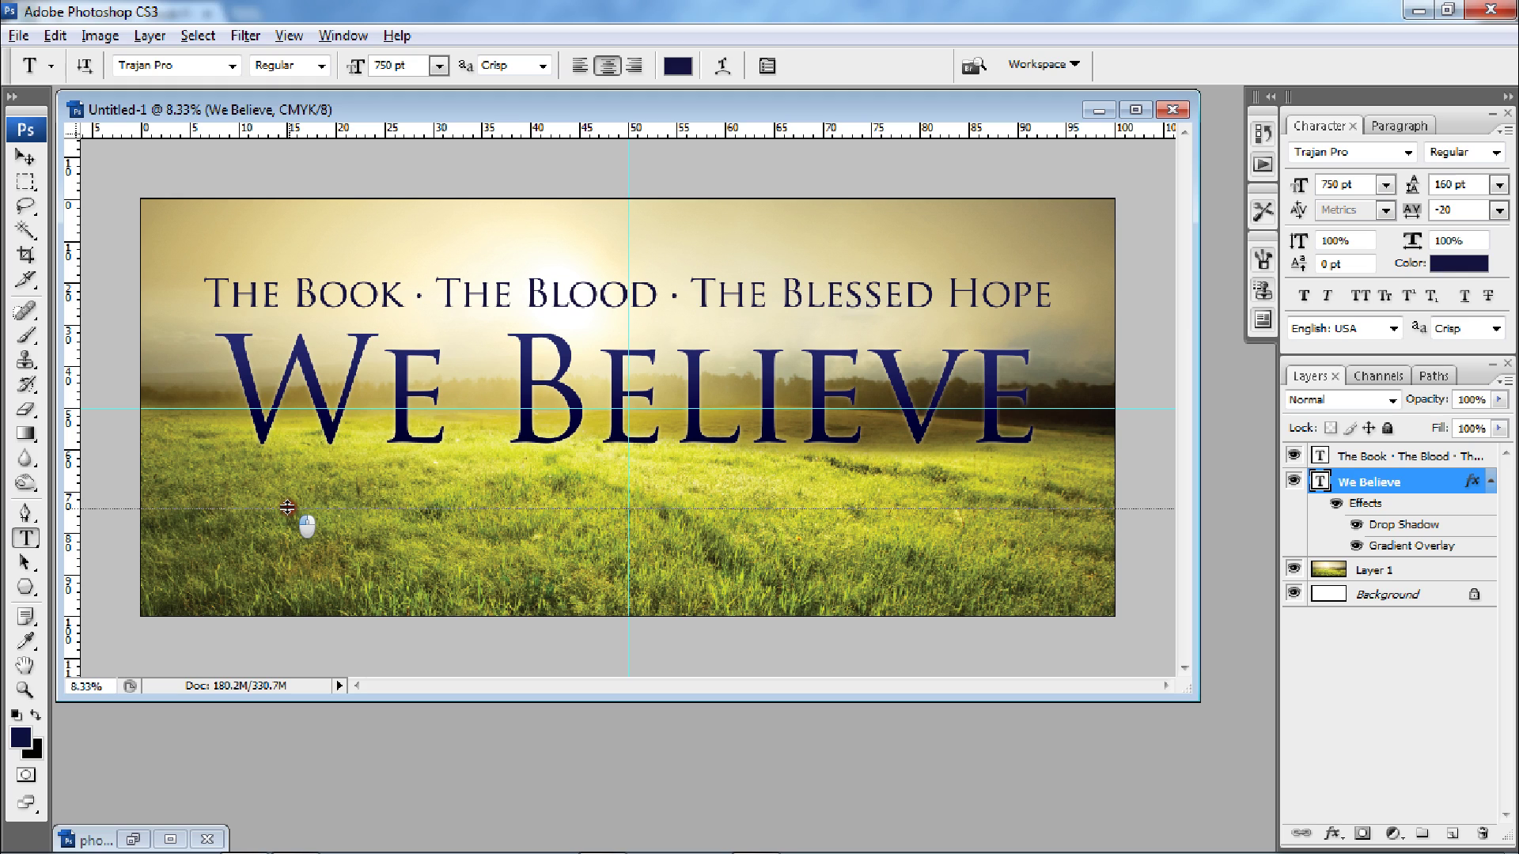
drag(288, 507, 288, 508)
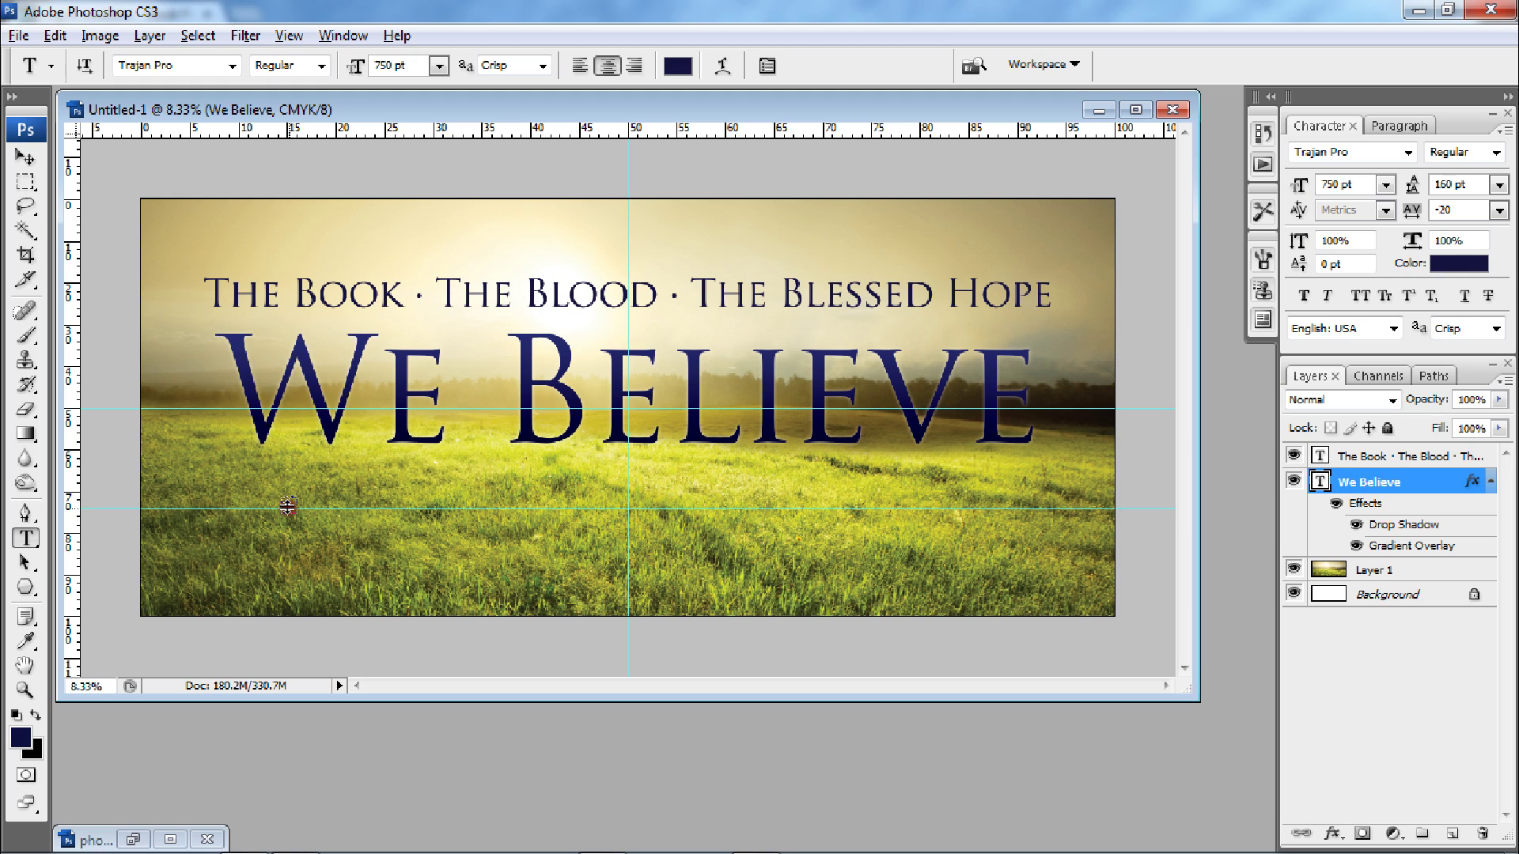
click(25, 182)
click(1397, 572)
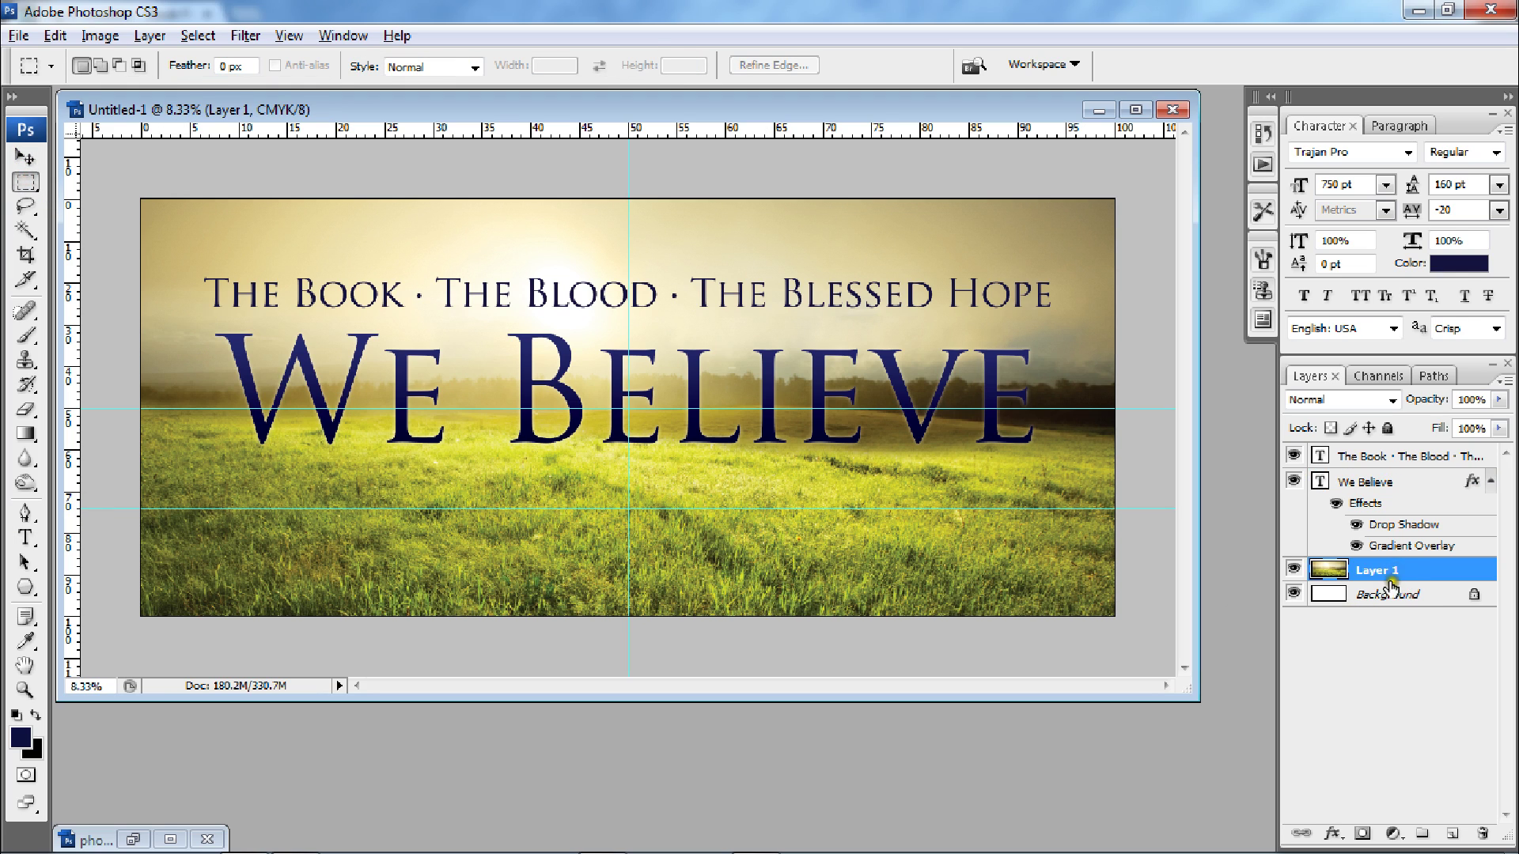
click(1449, 833)
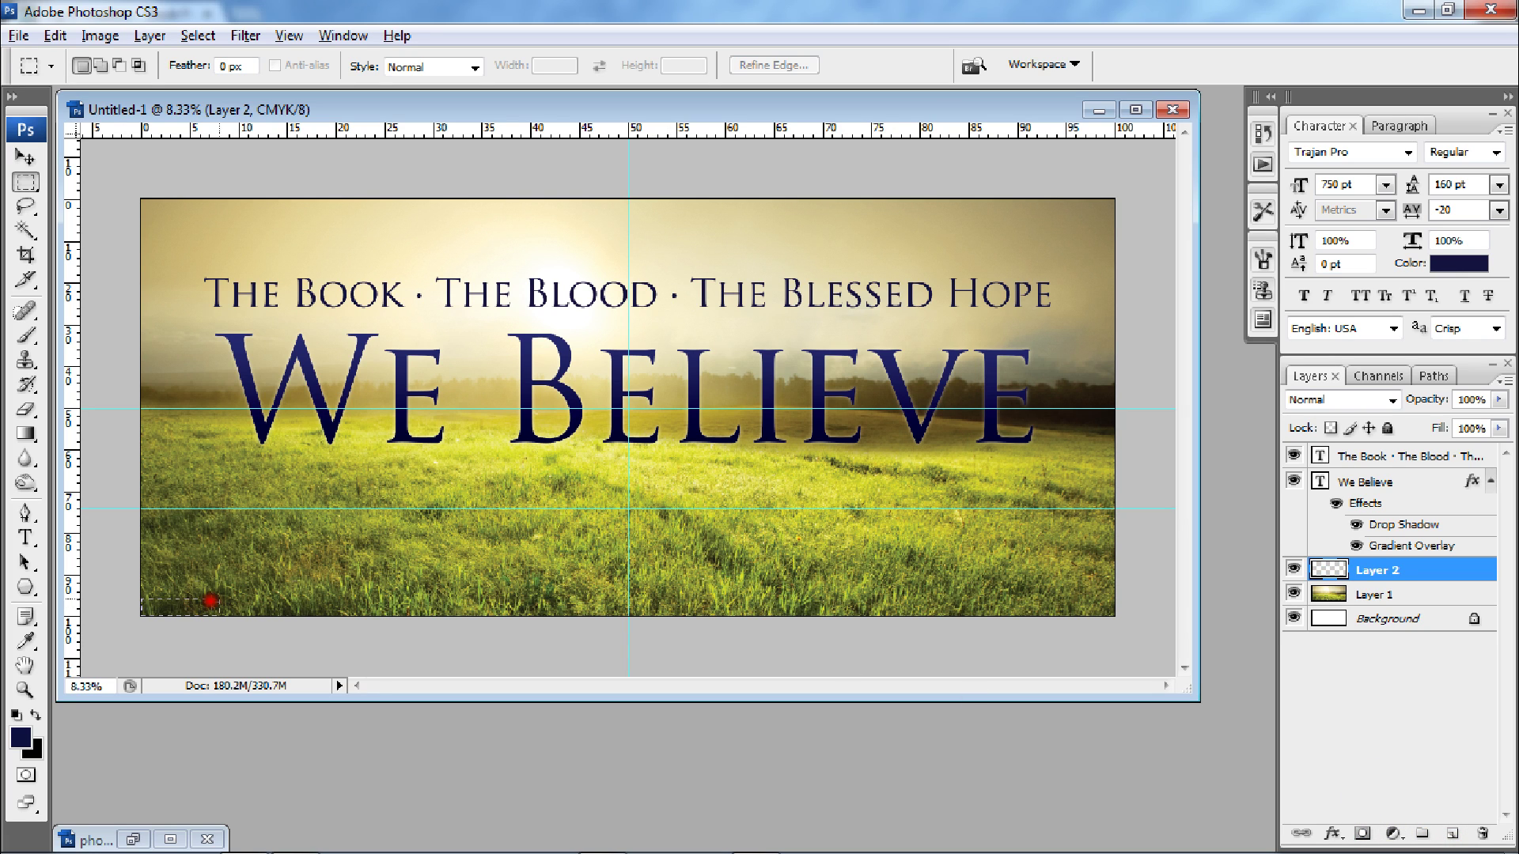
drag(210, 601, 1142, 509)
Fill the selected strip with the dark navy foreground color #0d113f using the Paint Bucket and deselect it.
click(25, 434)
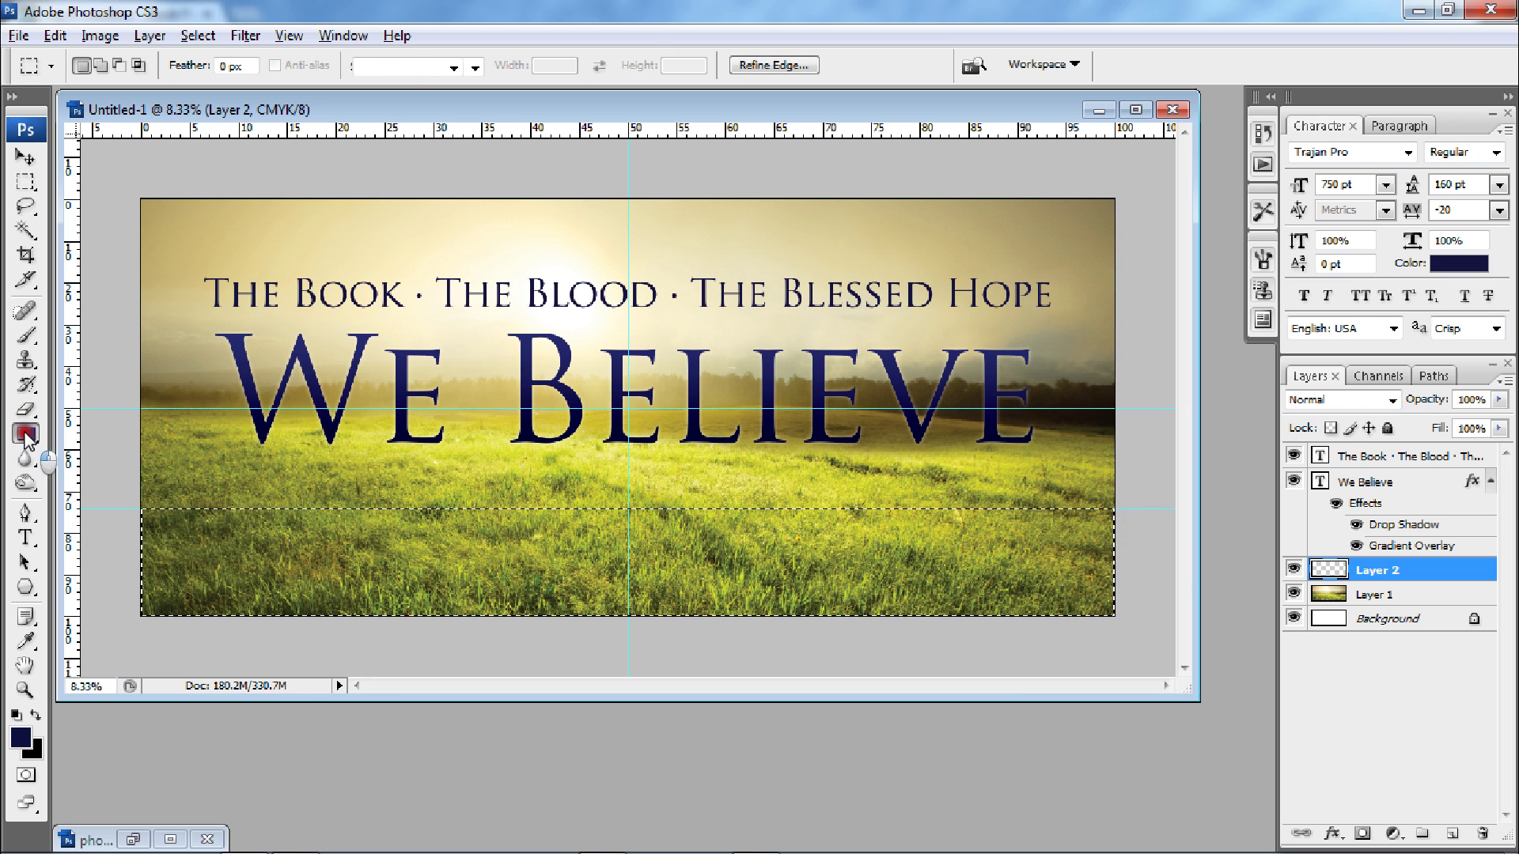
drag(26, 435, 87, 456)
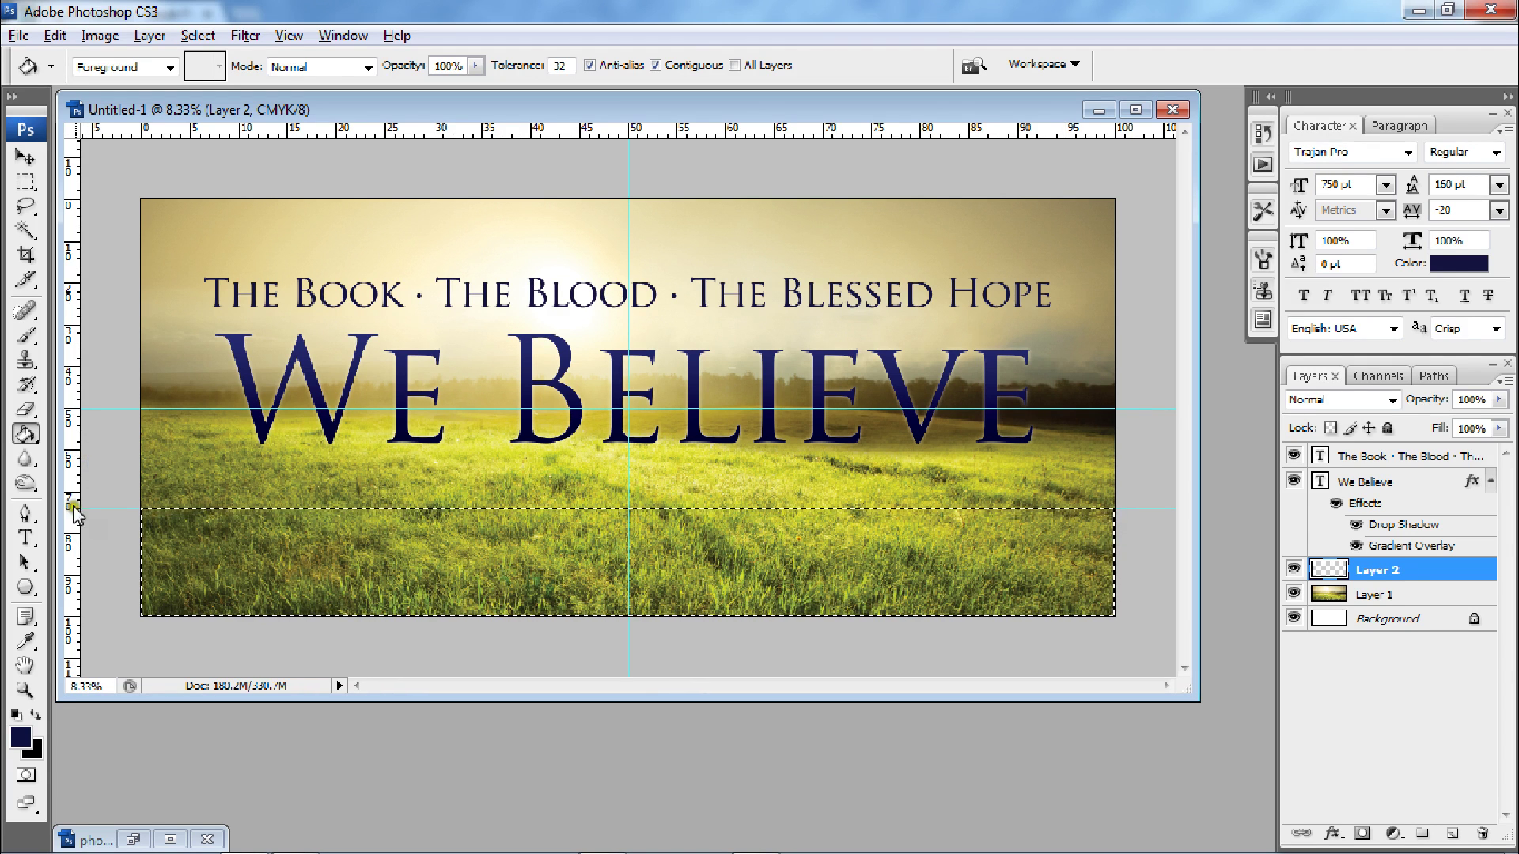
click(20, 737)
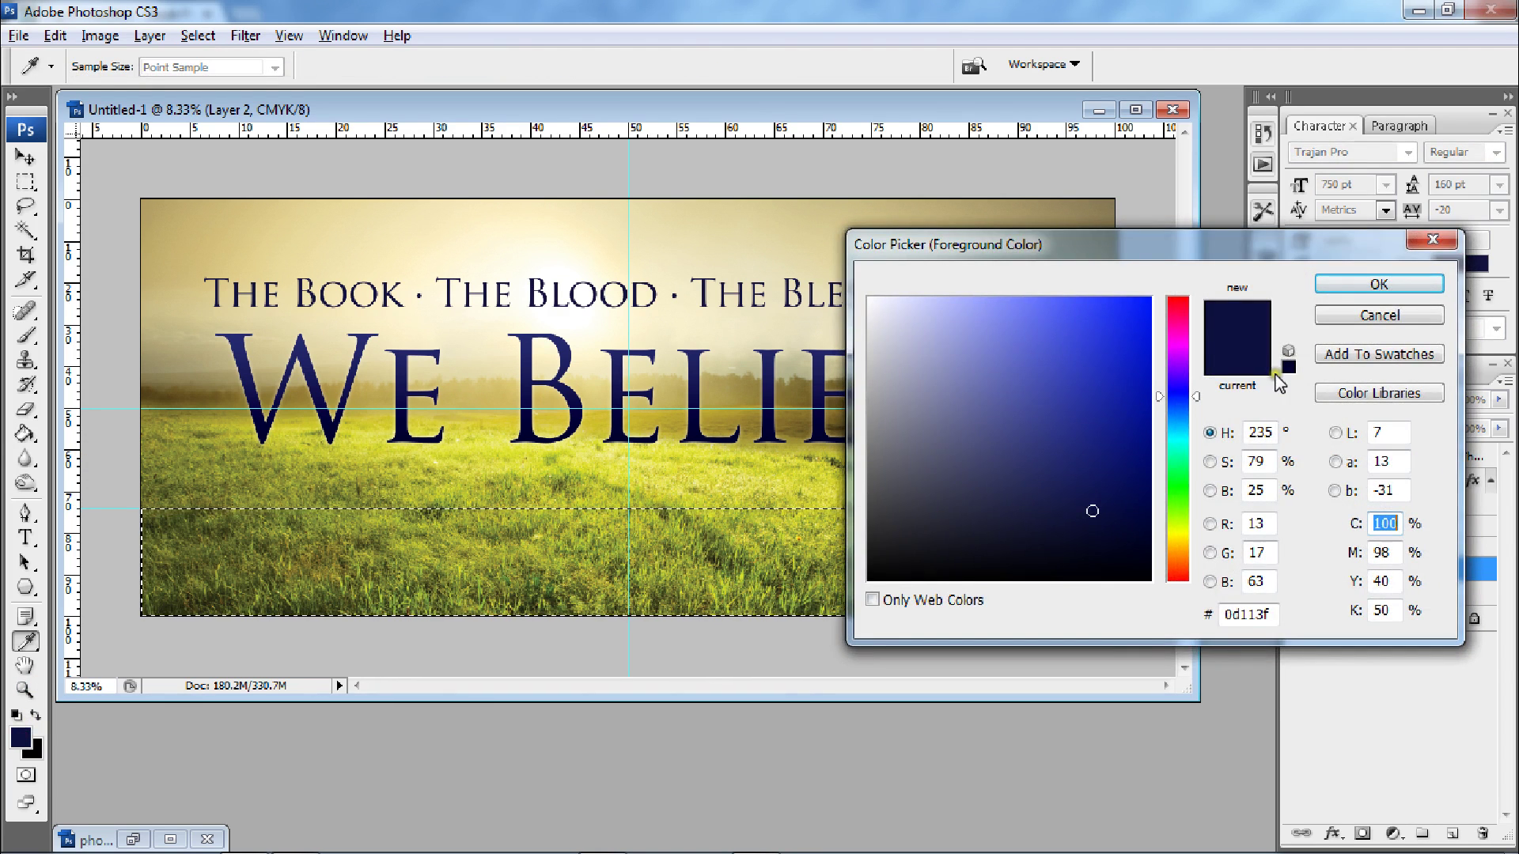
click(1352, 286)
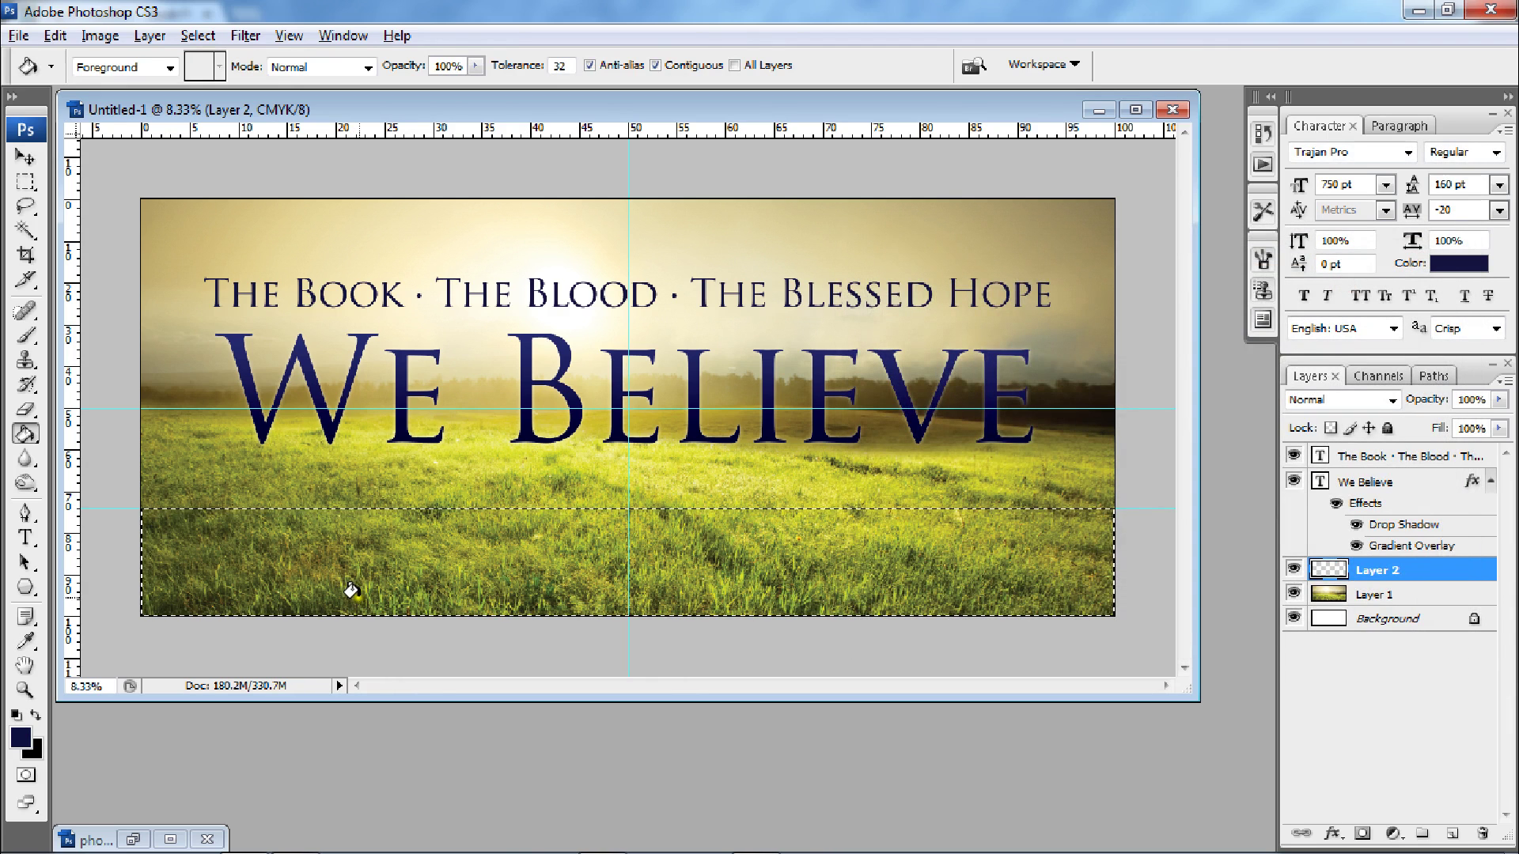
click(346, 555)
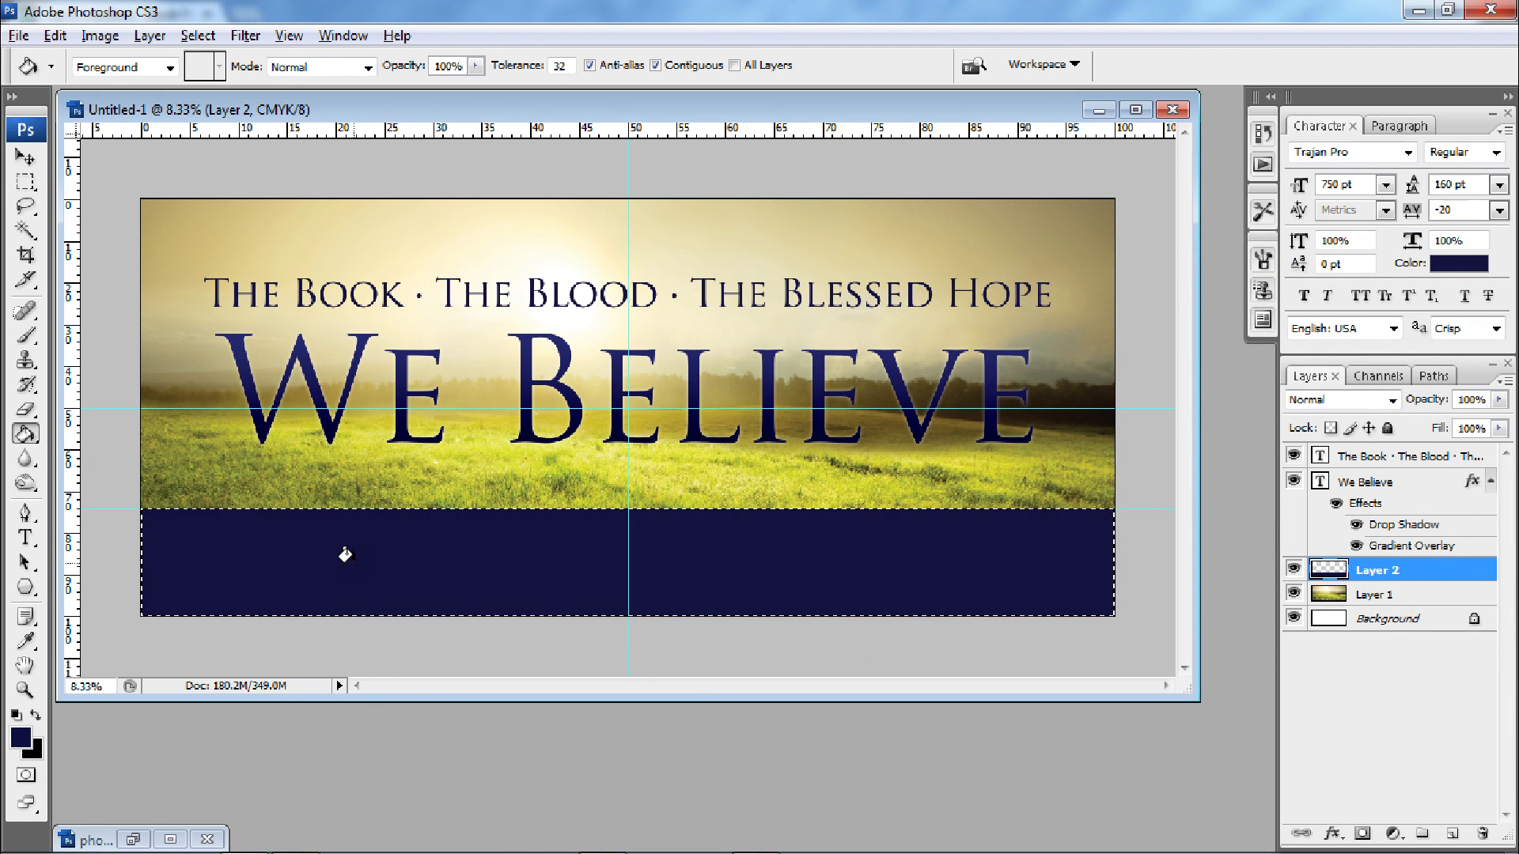
key(m)
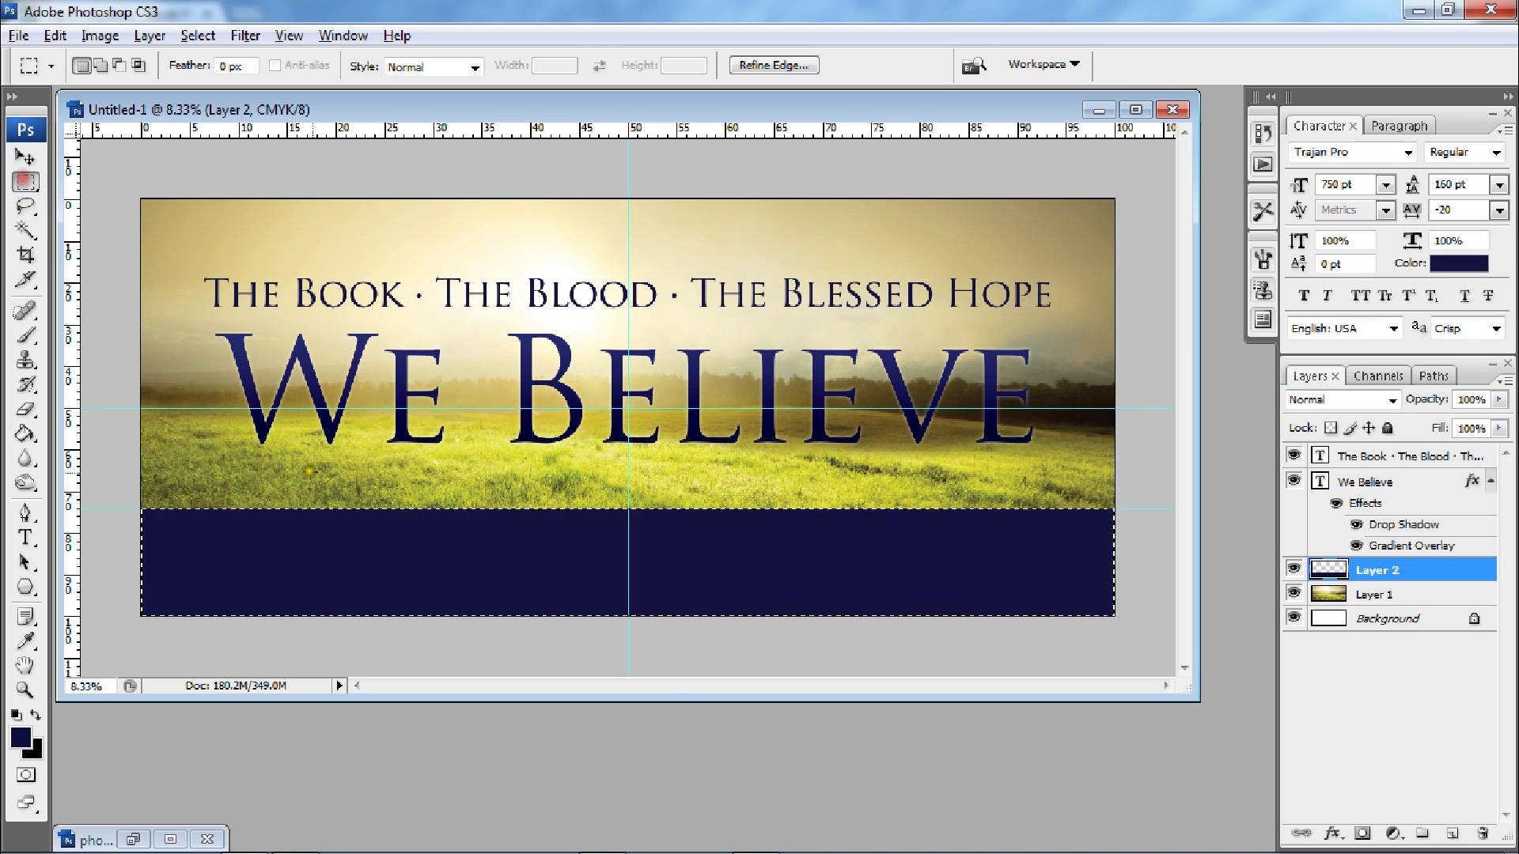
click(321, 433)
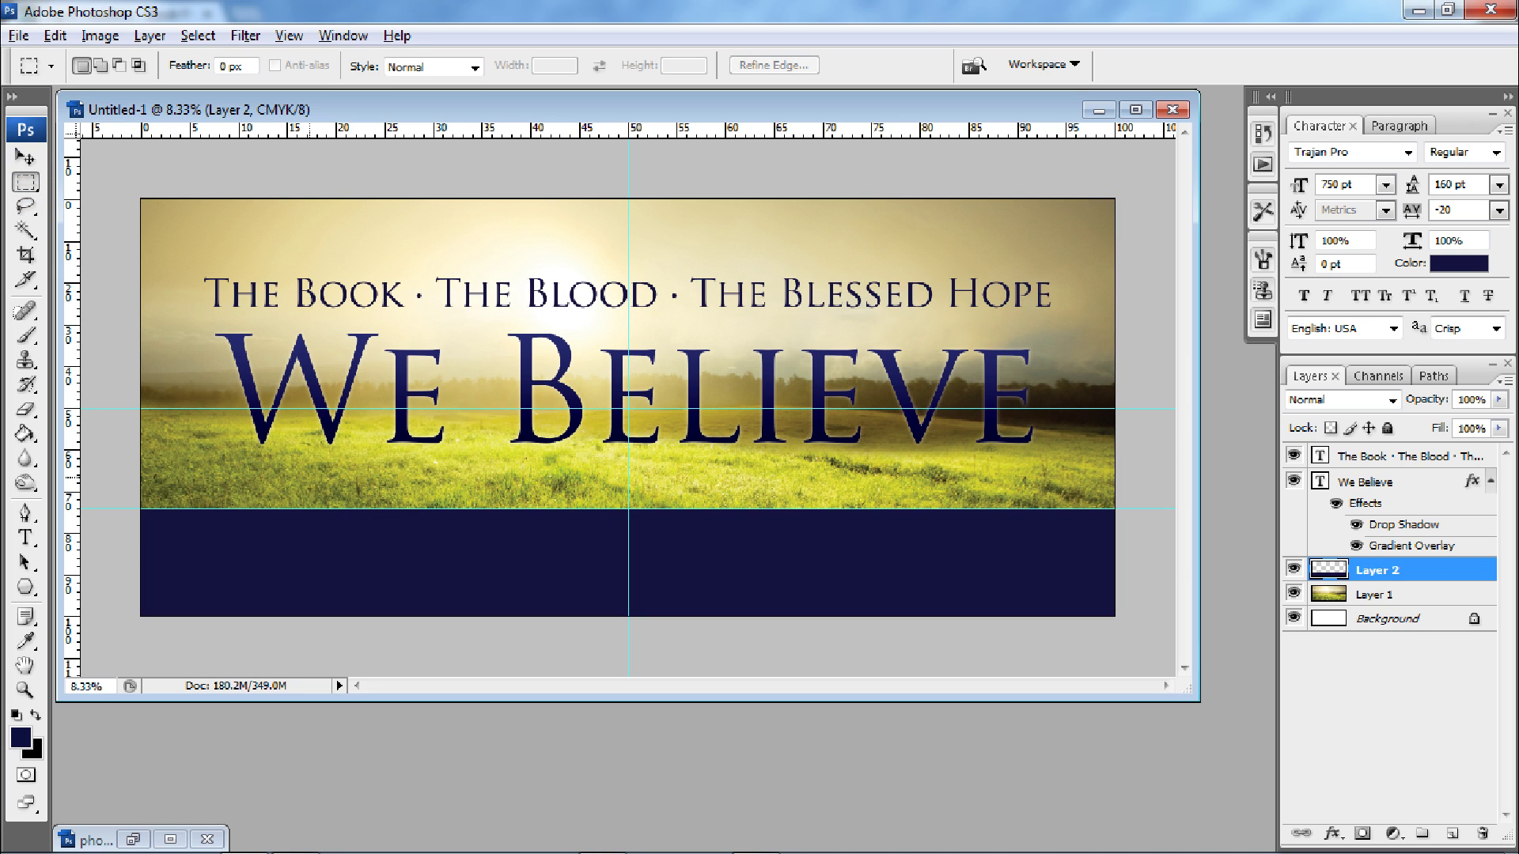
key(ctrl+h)
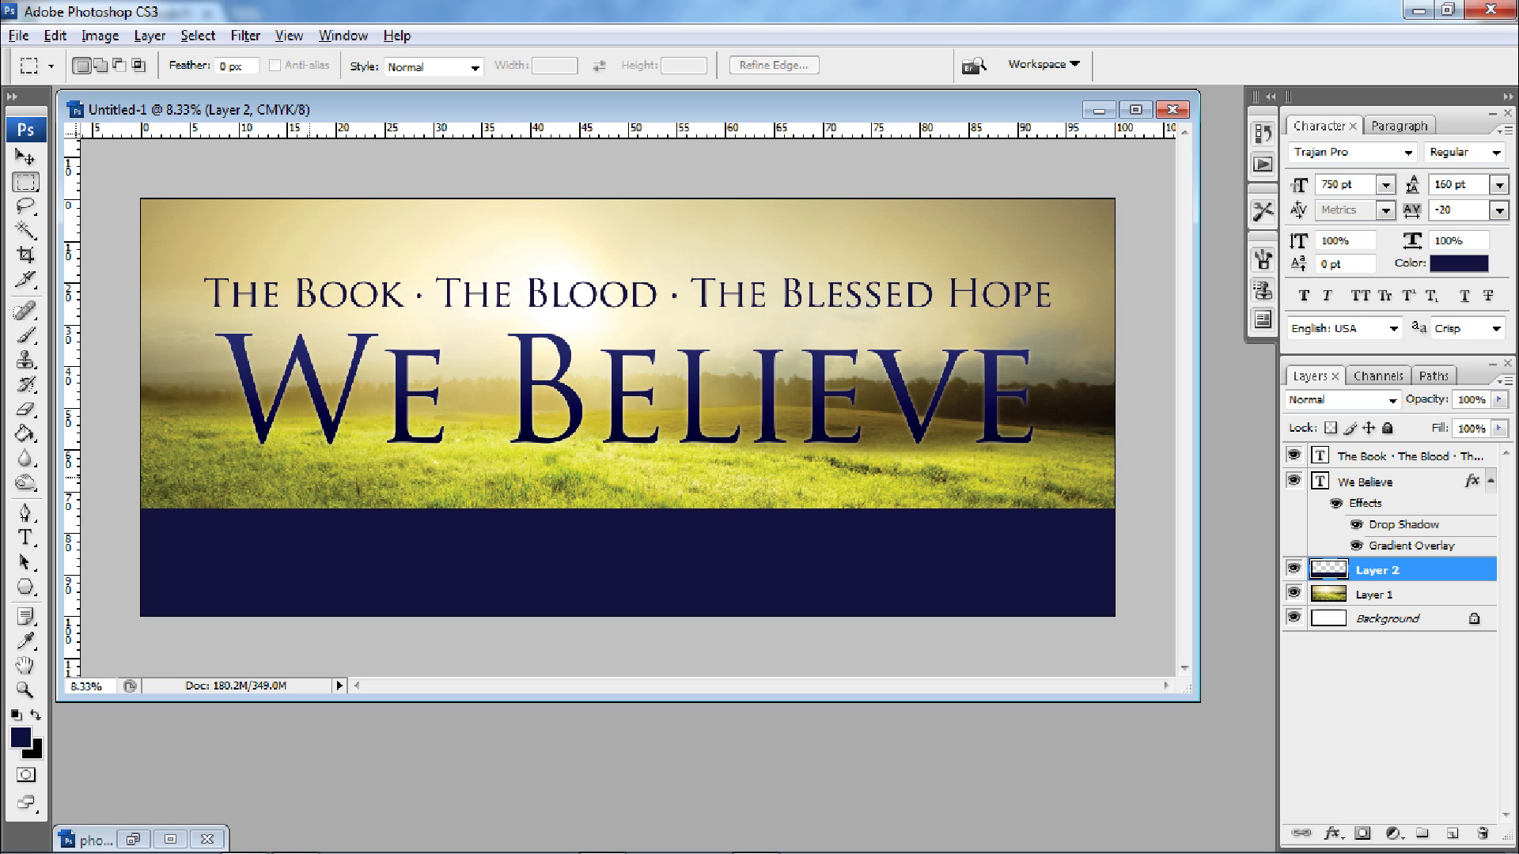
key(ctrl+h)
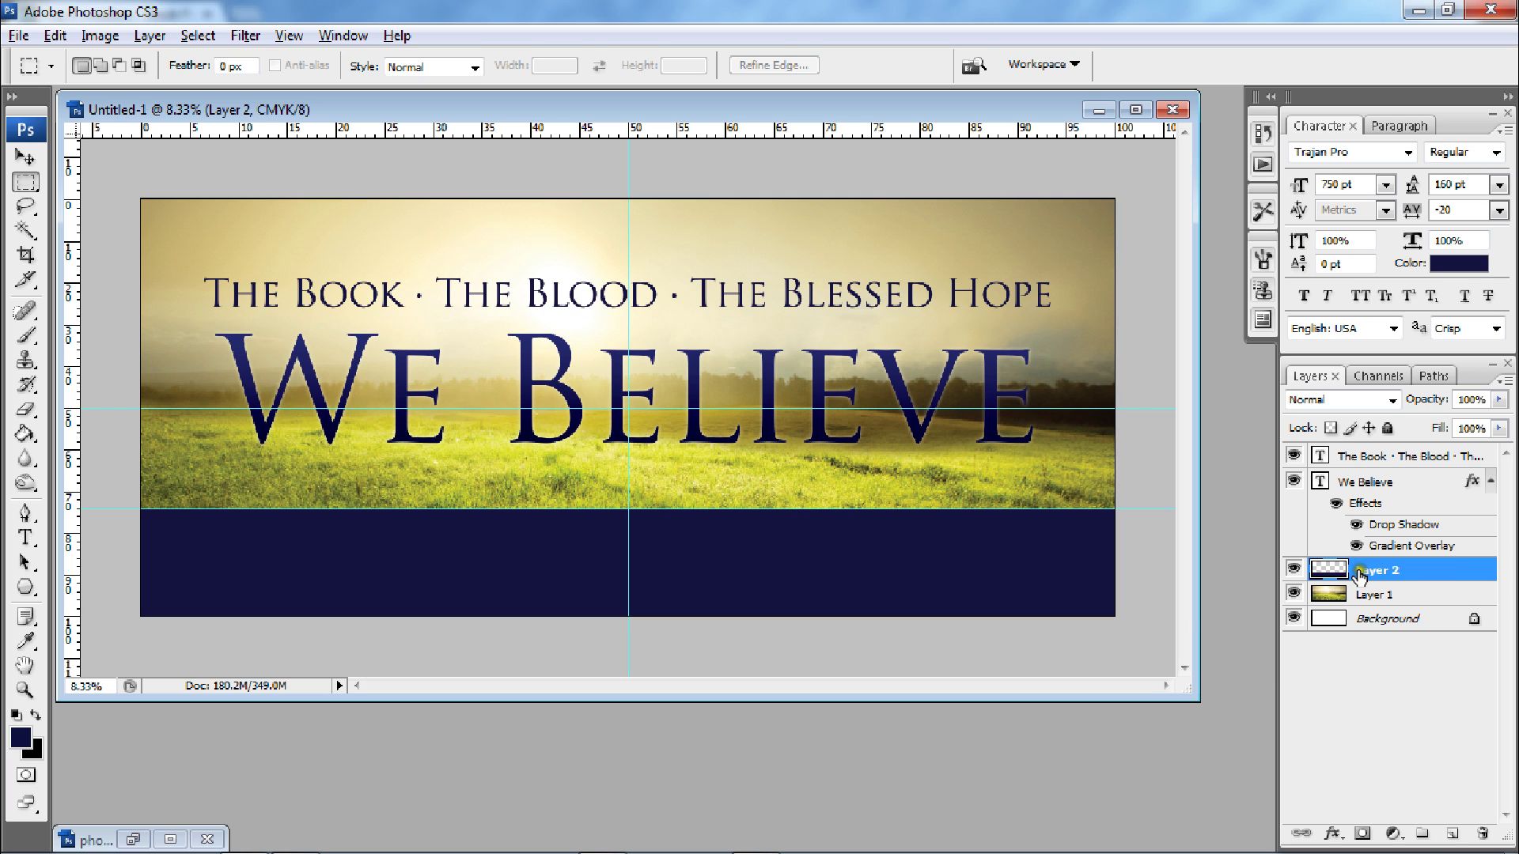
Add a Gradient Overlay to the navy strip's layer with the Reflected style and an angle of 0°.
double_click(1437, 575)
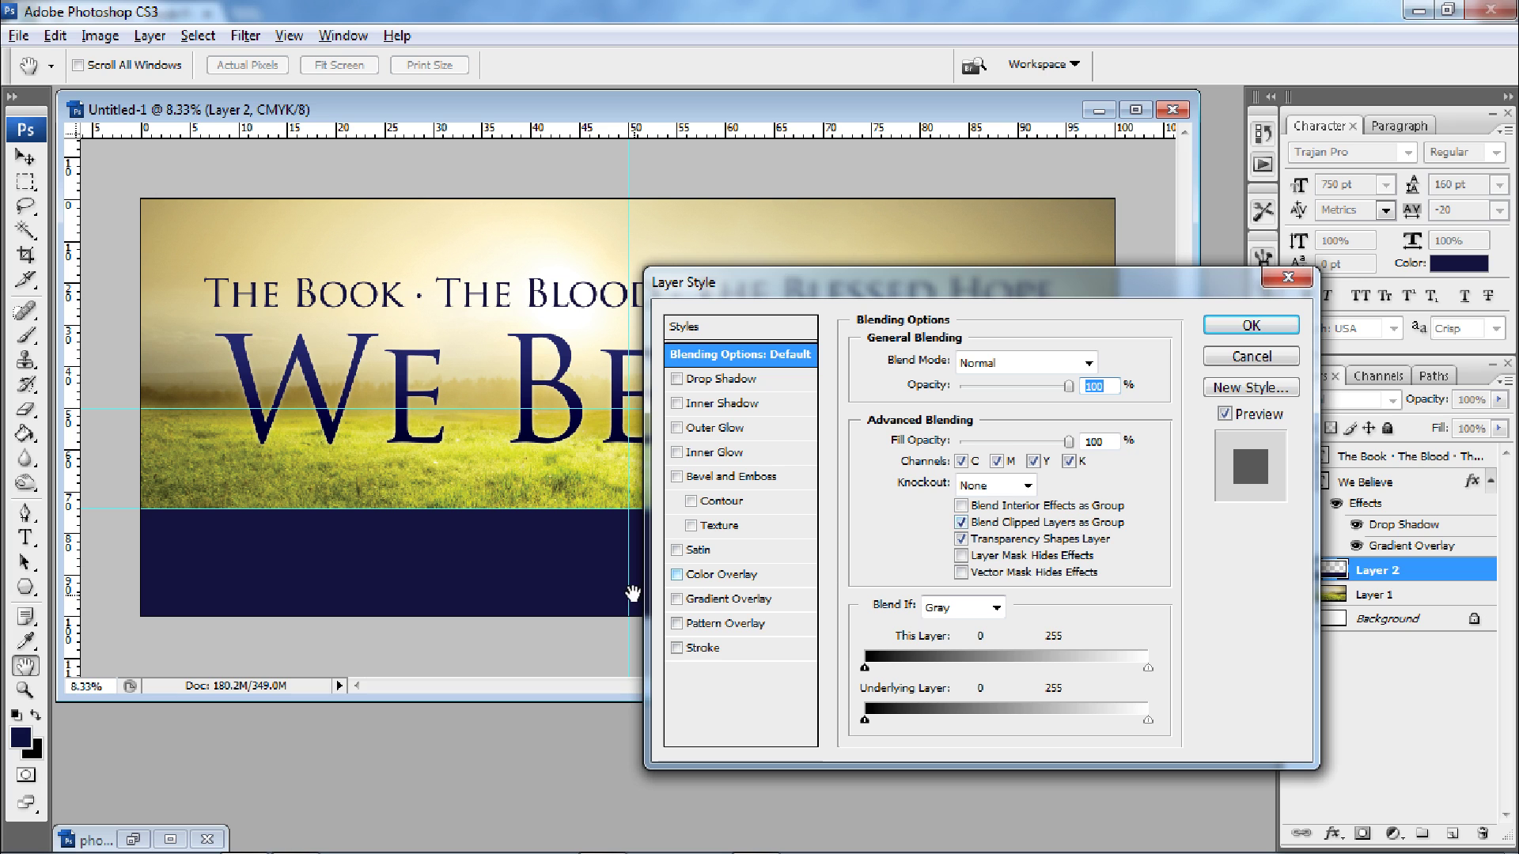
click(750, 602)
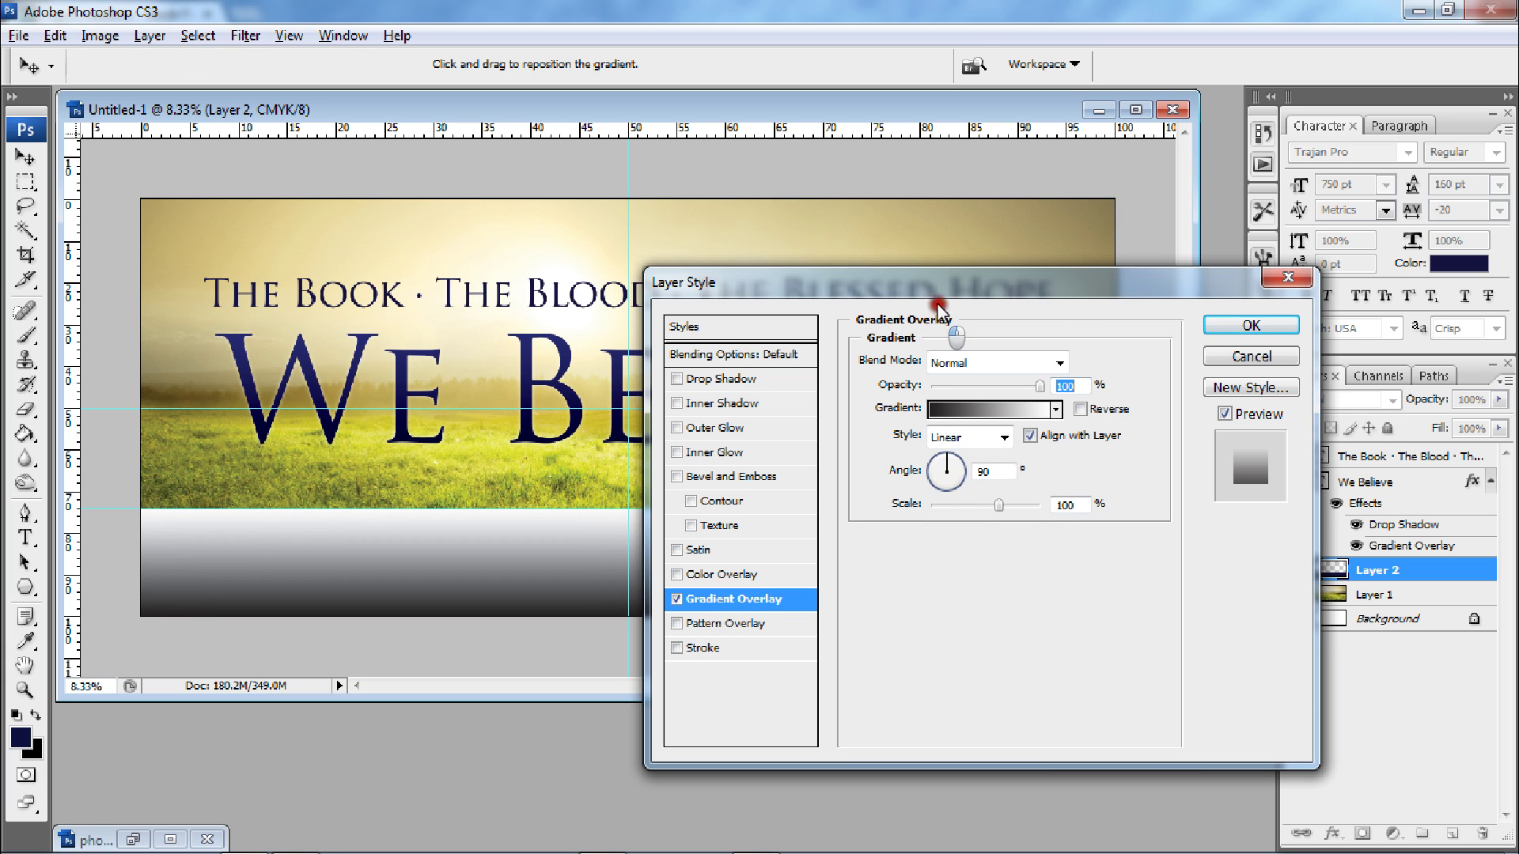
drag(1068, 271, 1201, 207)
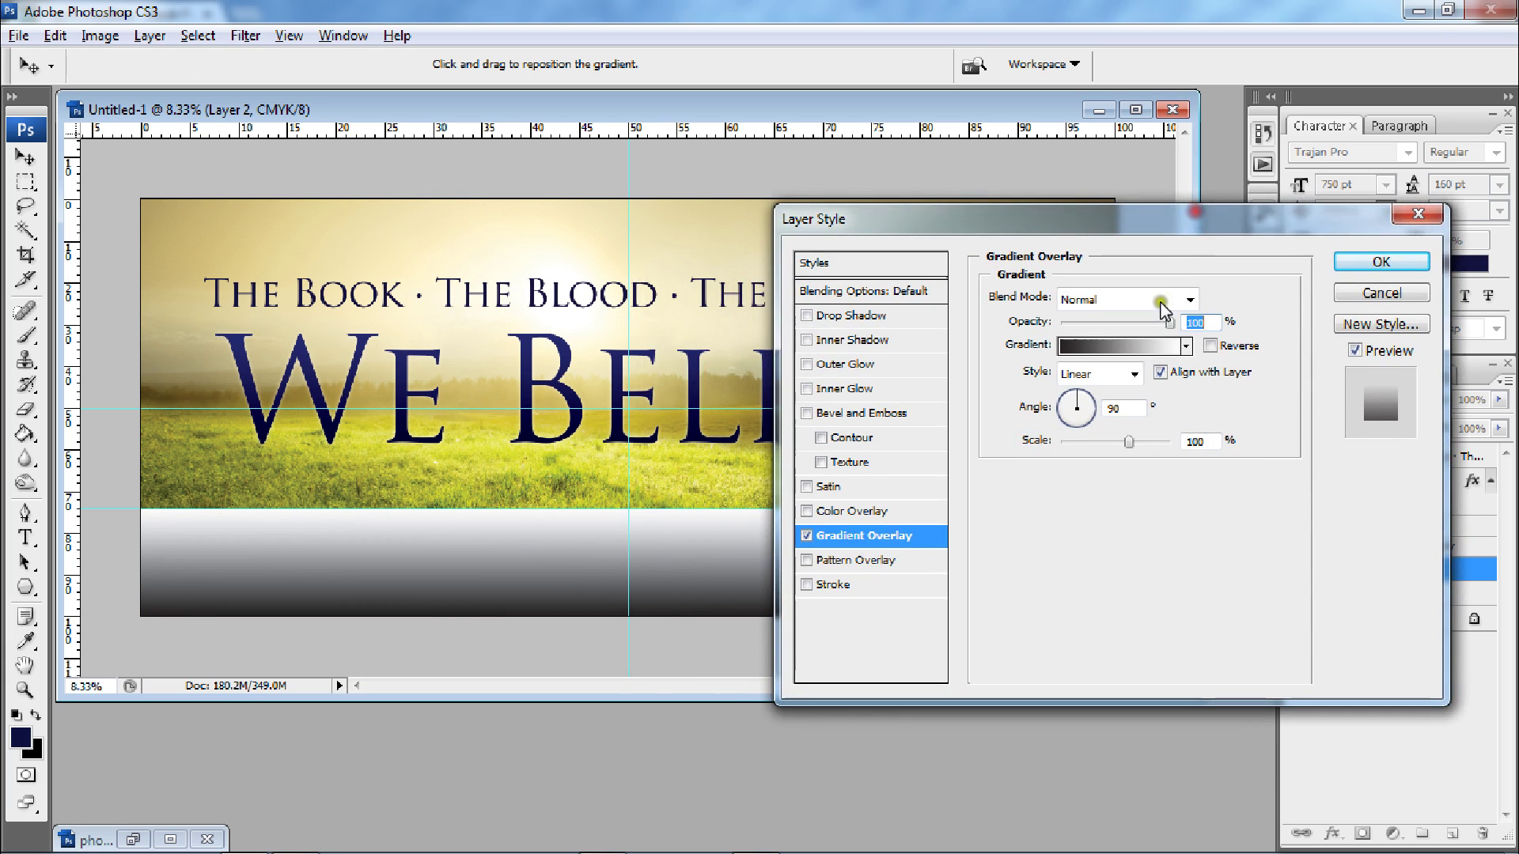
click(1098, 374)
click(1095, 451)
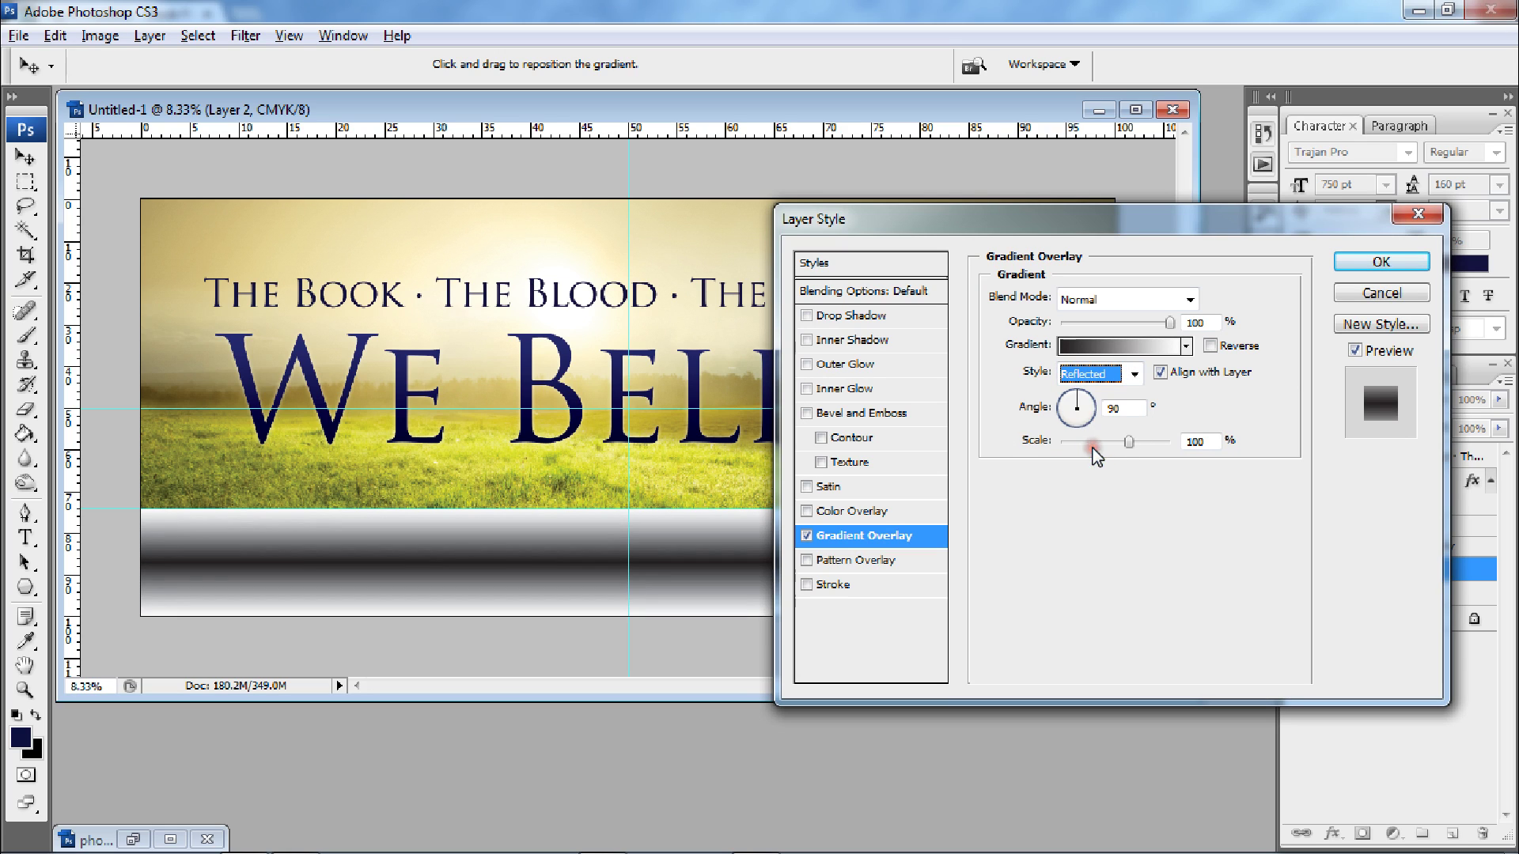
click(1095, 407)
drag(1095, 409, 1097, 409)
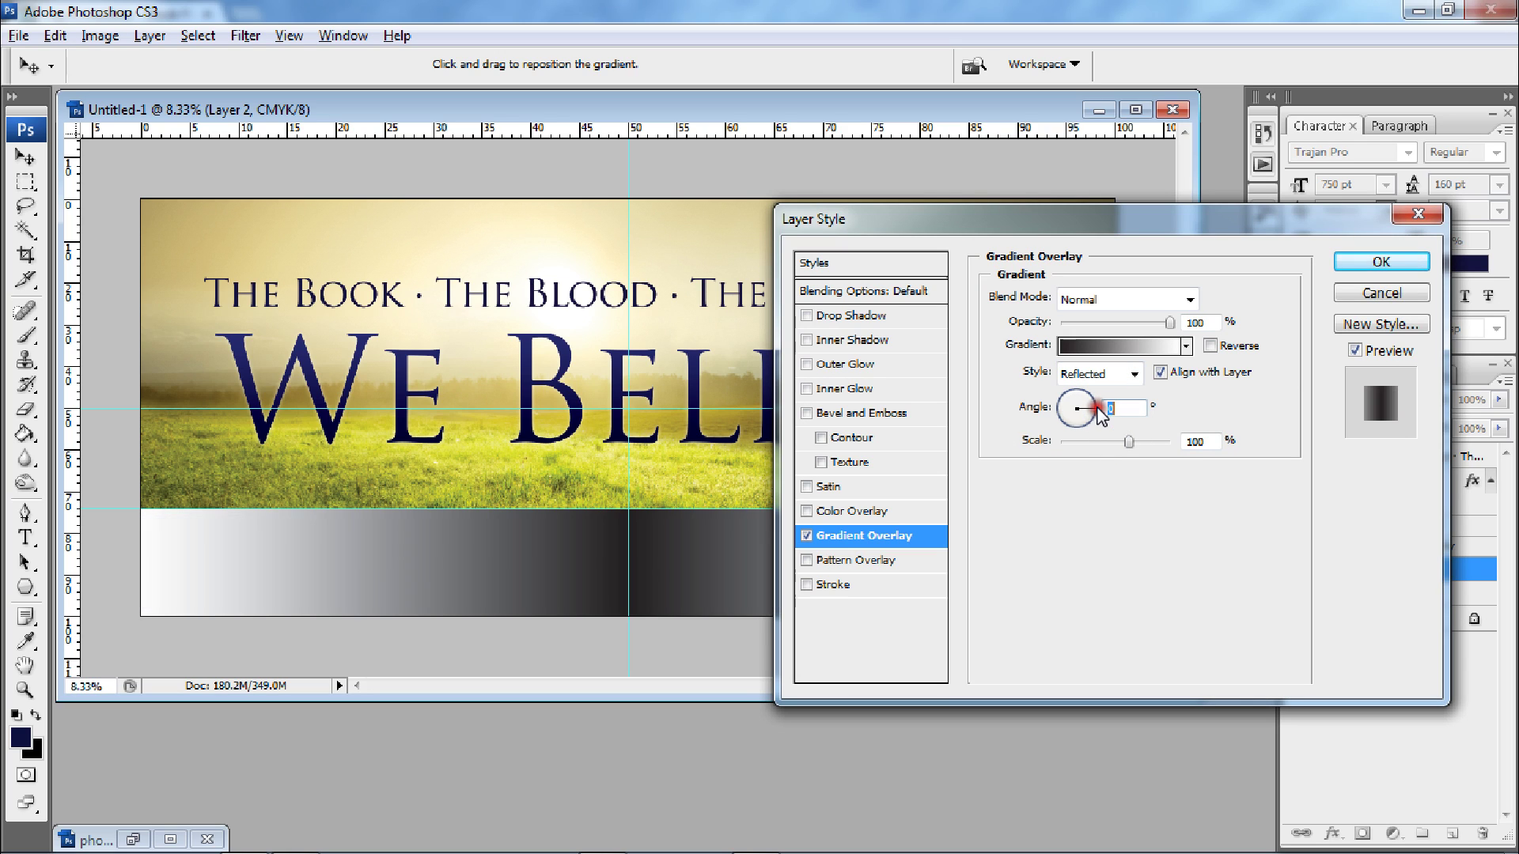
Reverse the strip's overlay gradient, set its opacity to 35% and apply the layer style.
click(1210, 345)
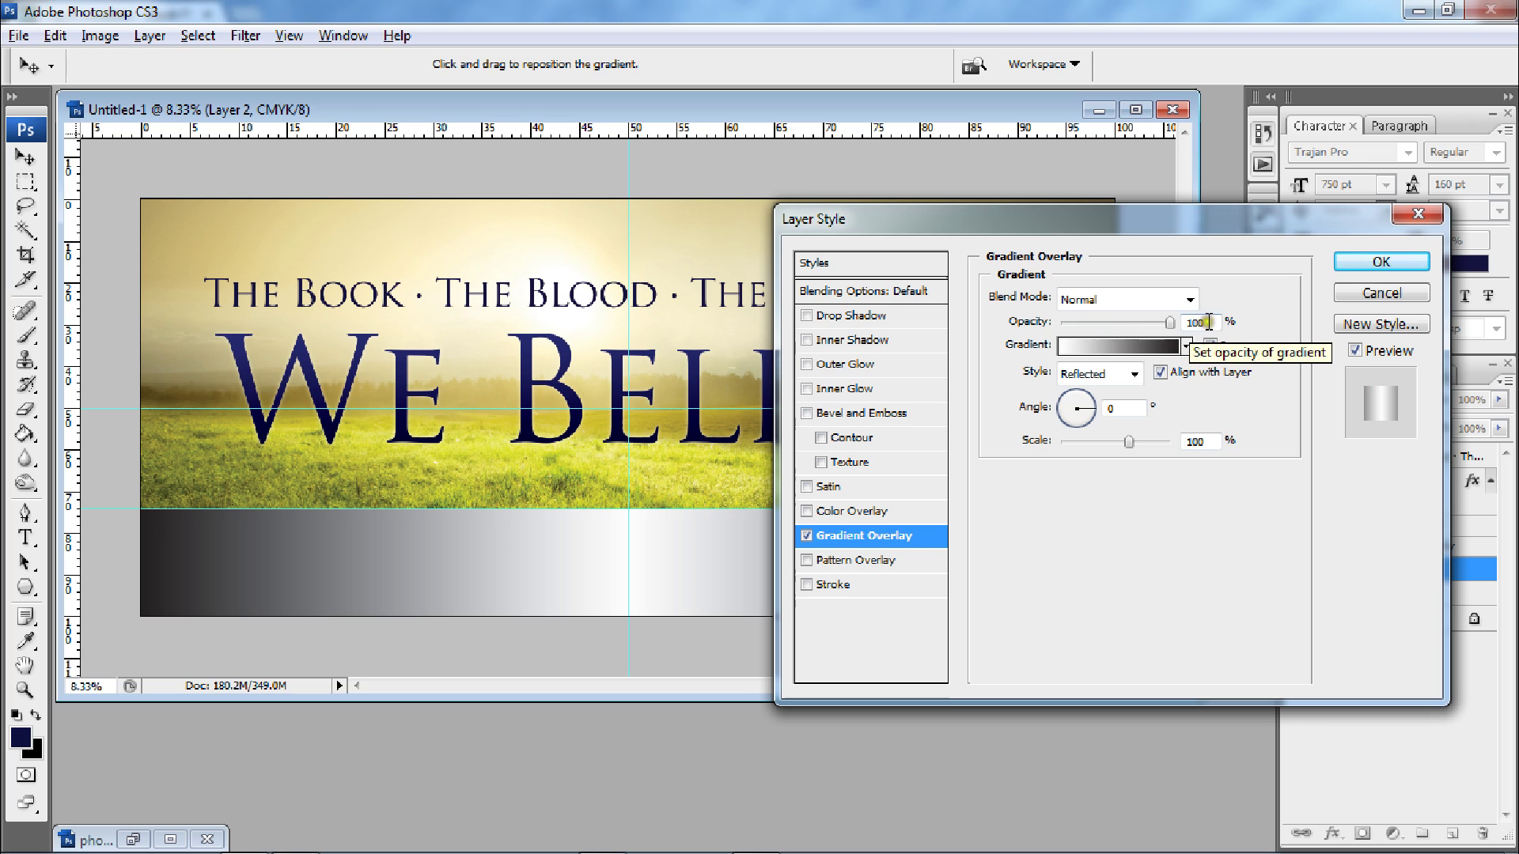
drag(1103, 324, 1066, 321)
text(35)
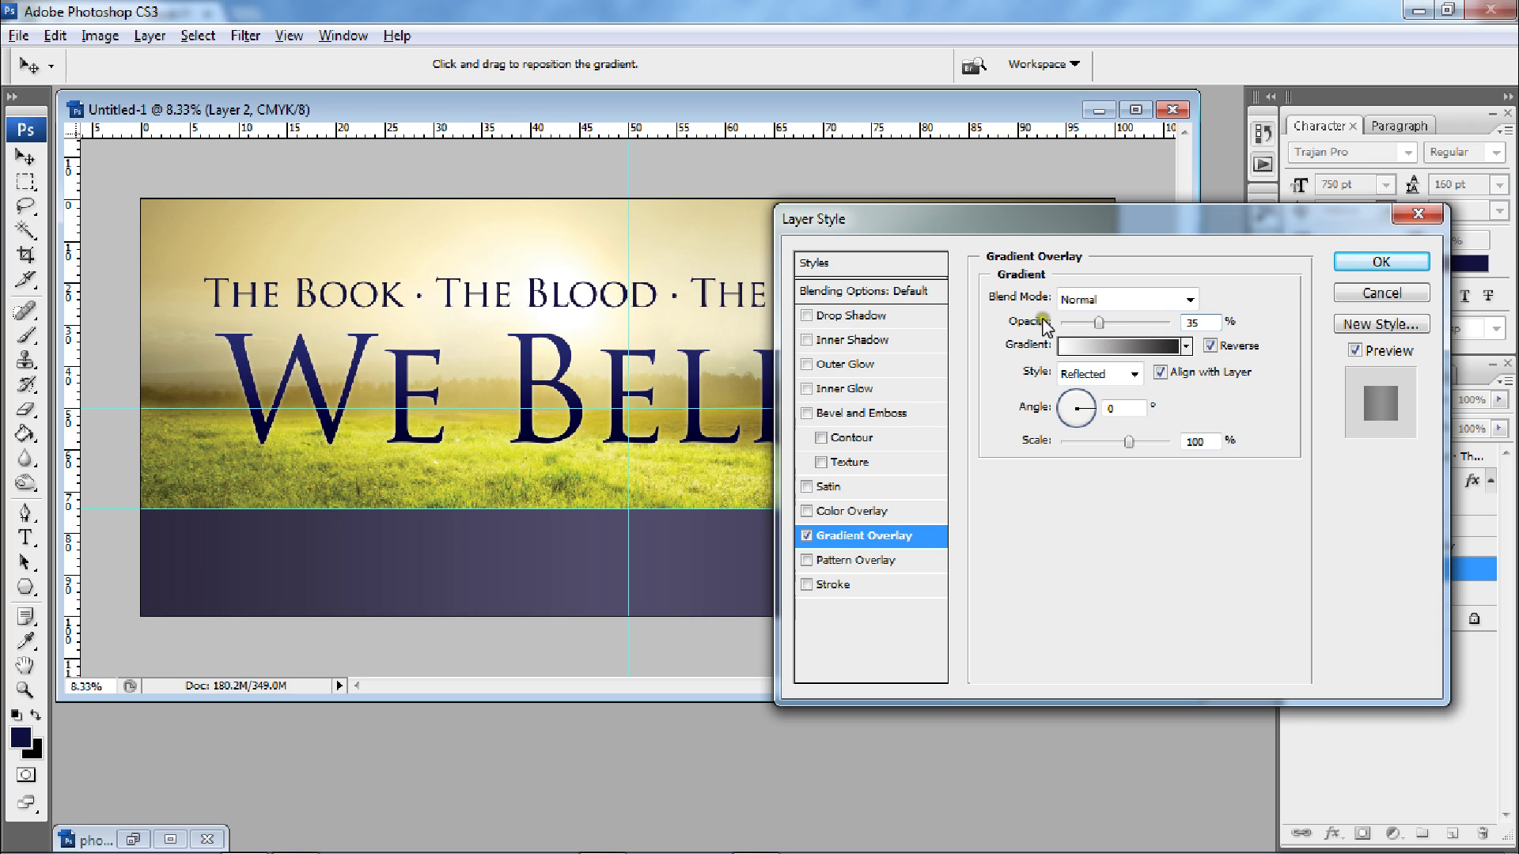
click(1141, 309)
click(1381, 262)
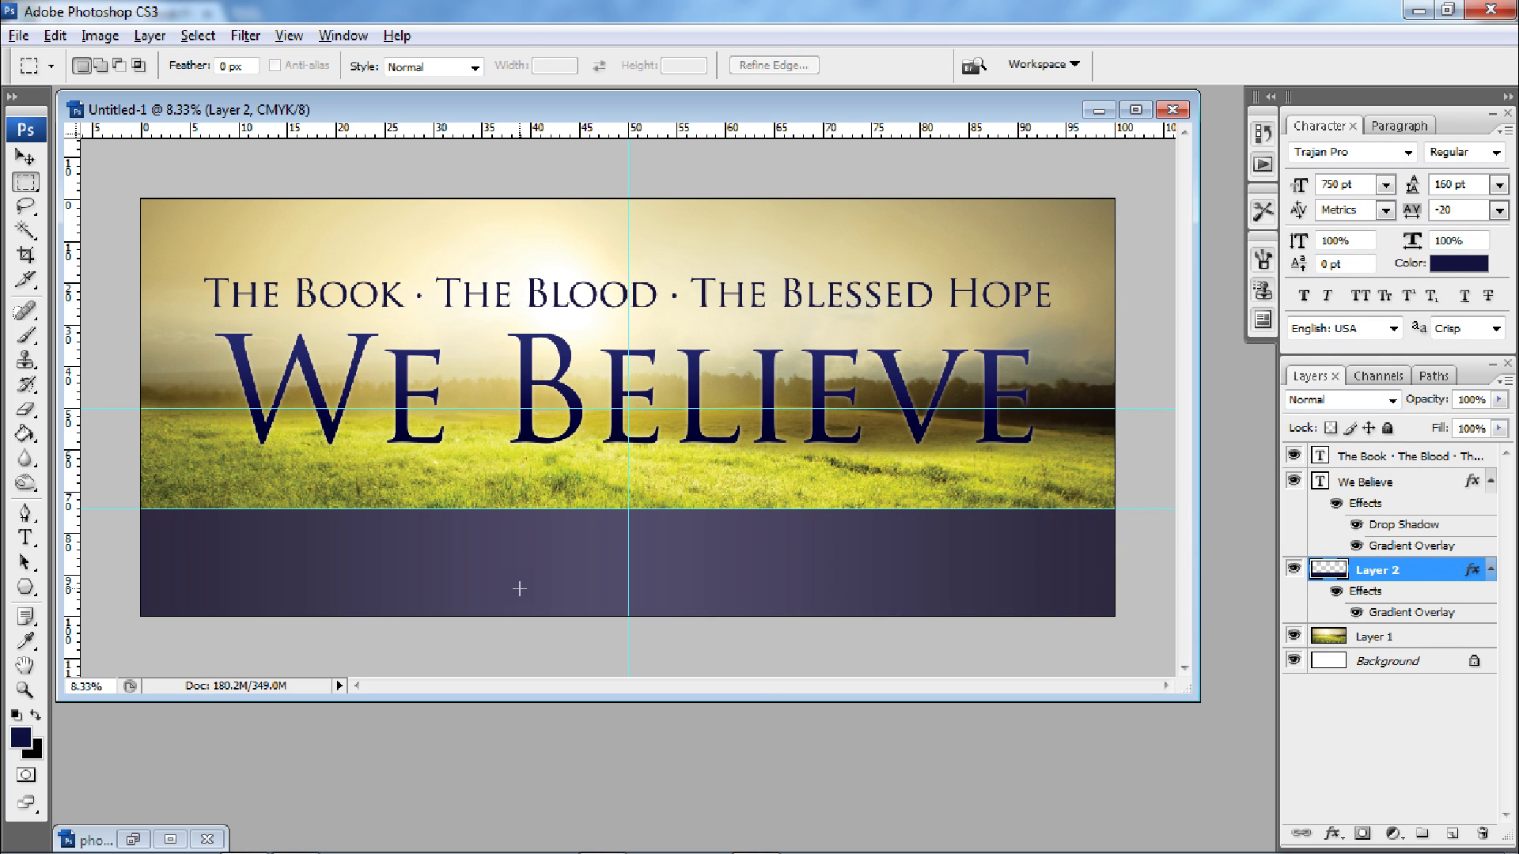
Open the reference banner 01 70x30 small.jpg from the client's 2012 Banner folder, read its bottom verse text, and close it.
key(t)
click(569, 563)
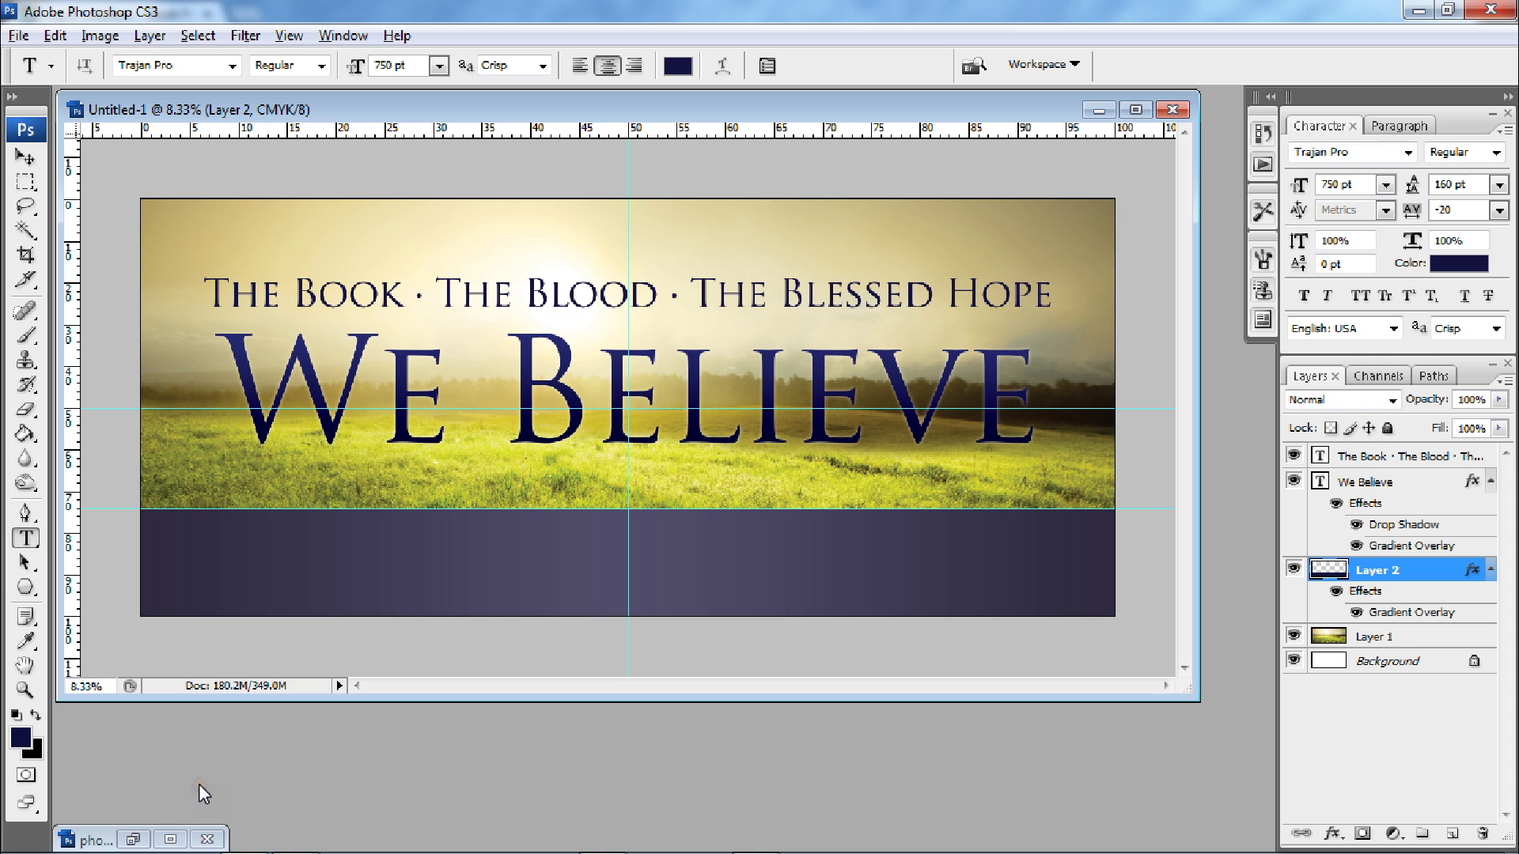
double_click(478, 776)
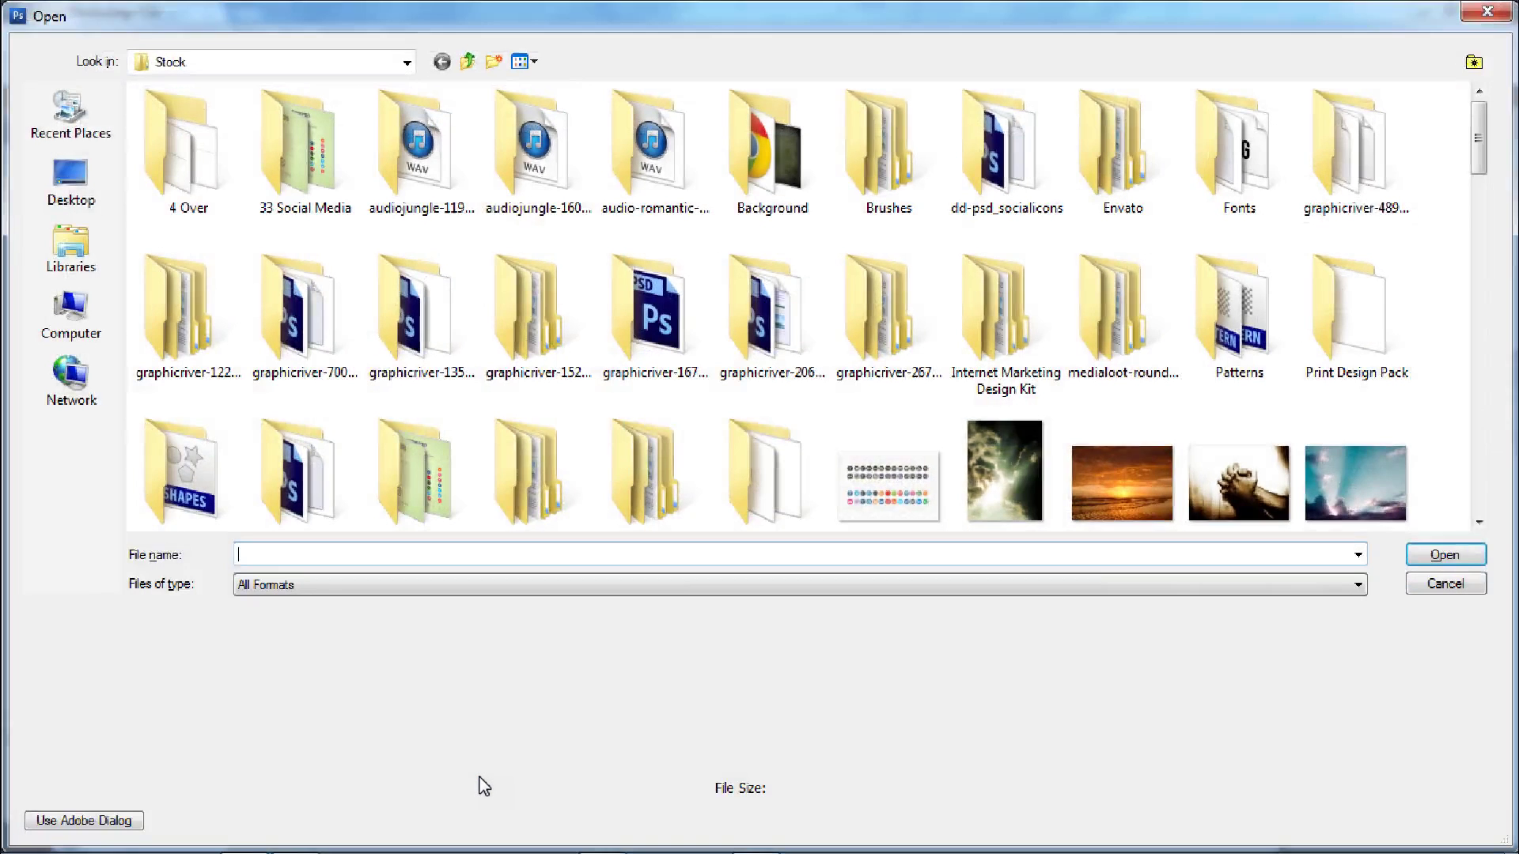
click(468, 63)
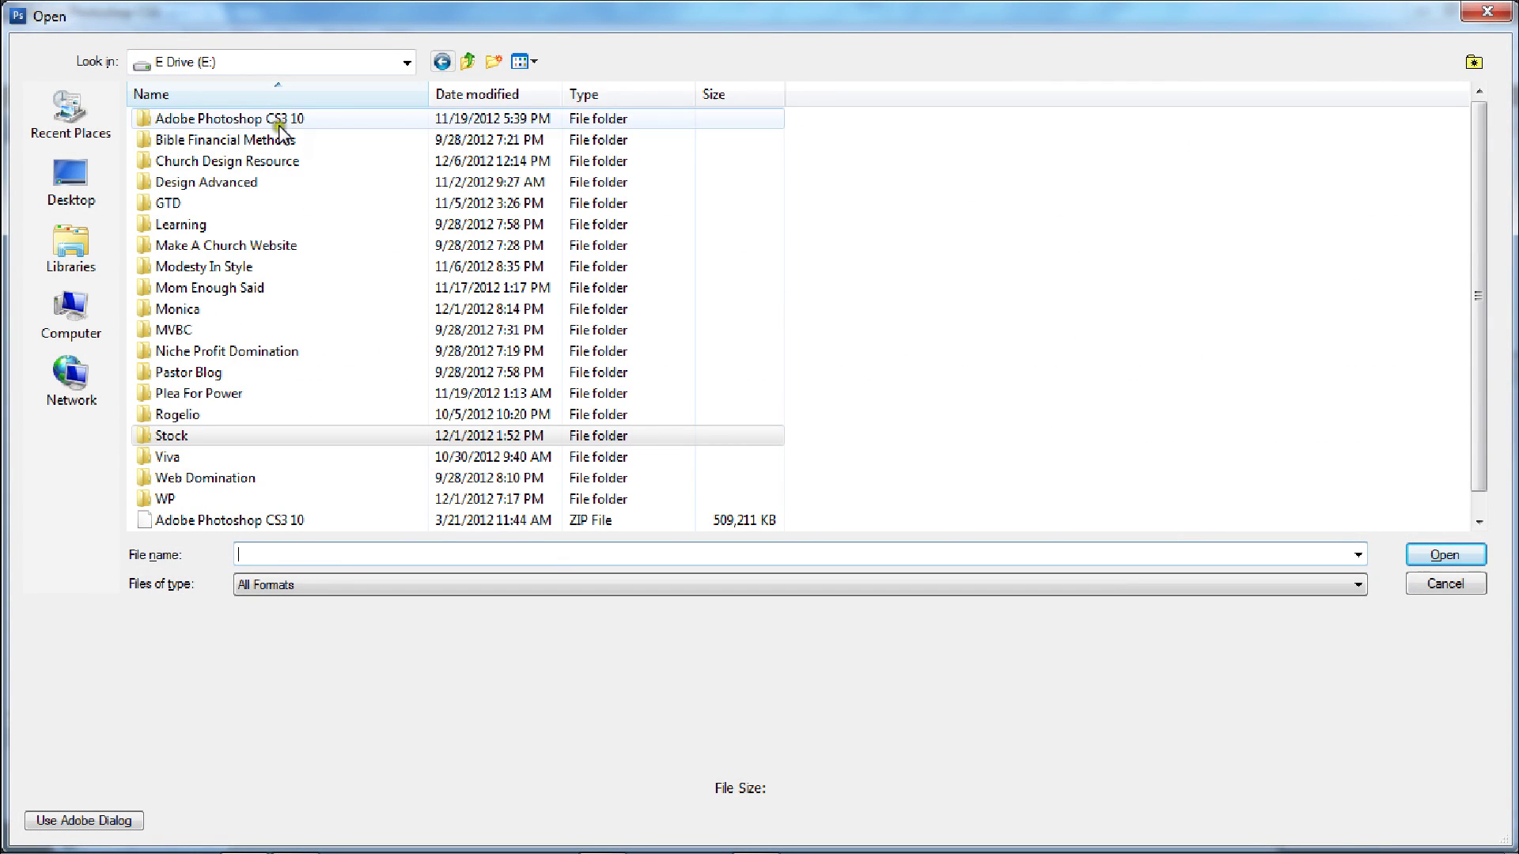
double_click(244, 156)
double_click(190, 147)
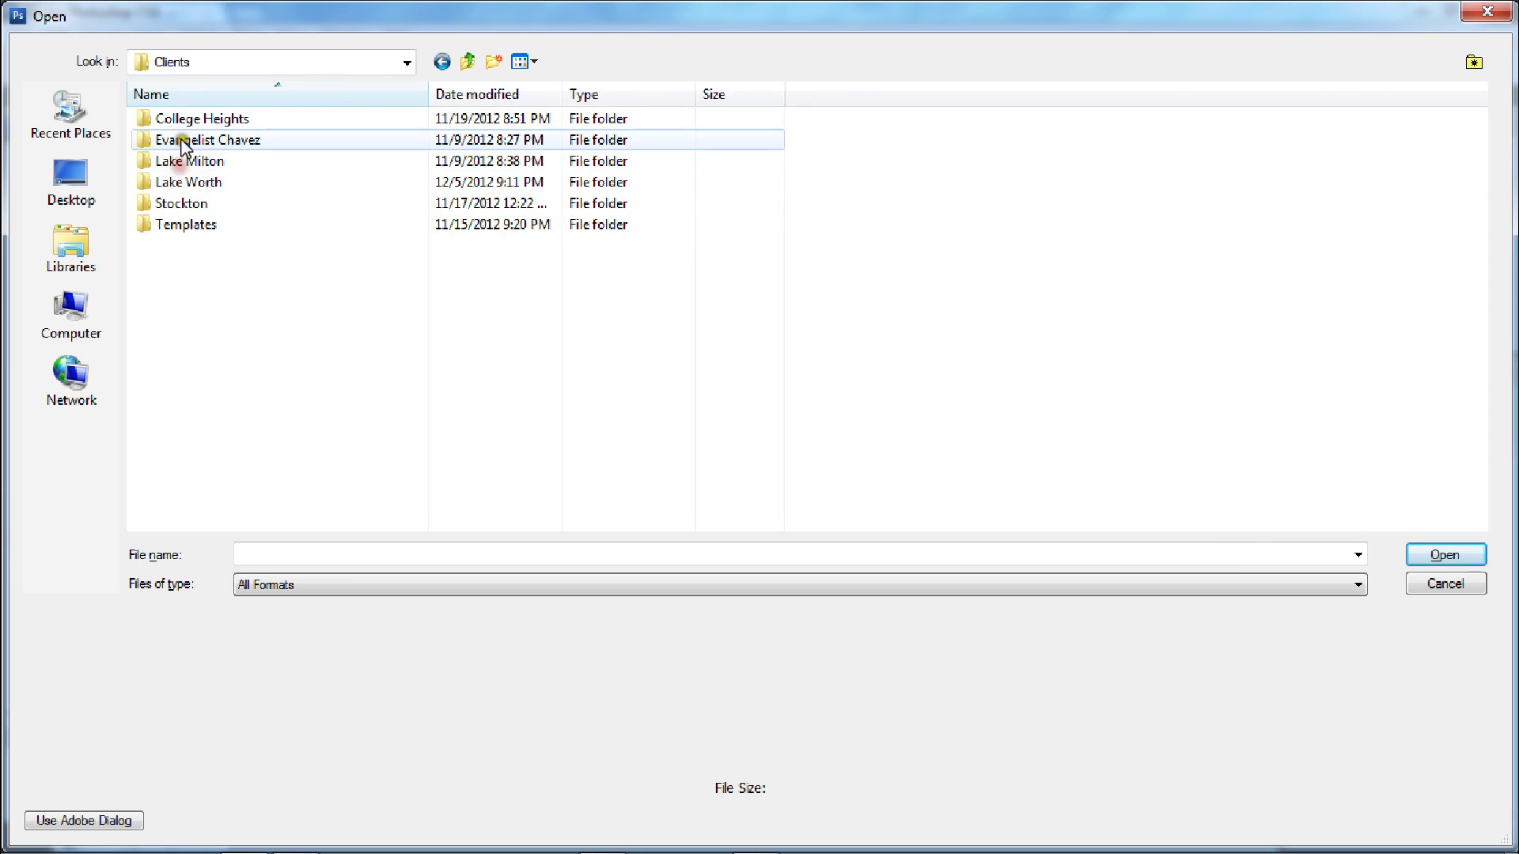
double_click(190, 119)
double_click(191, 120)
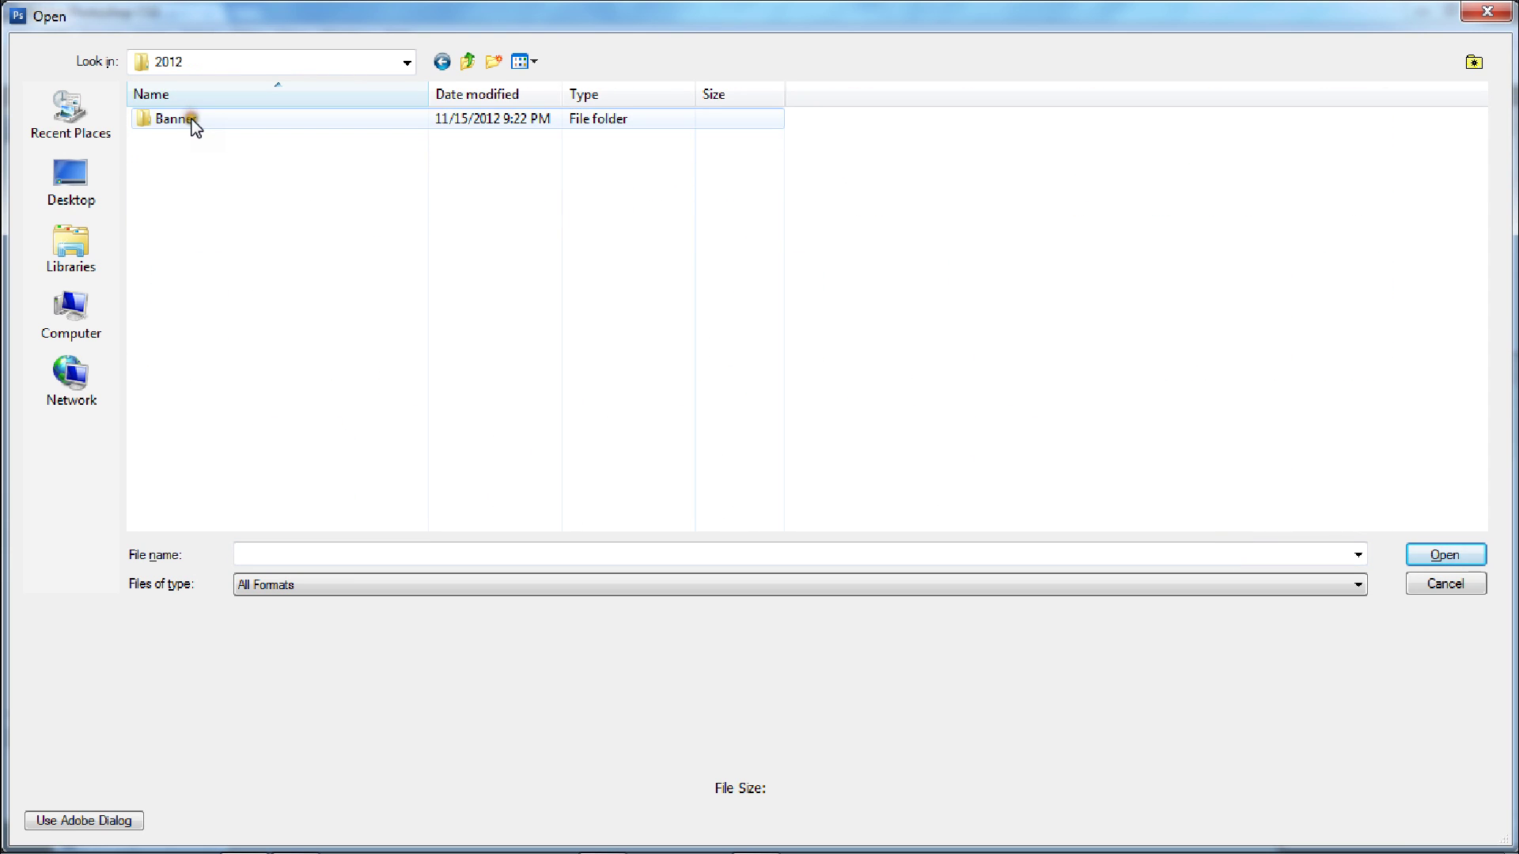
double_click(193, 121)
click(193, 168)
double_click(193, 169)
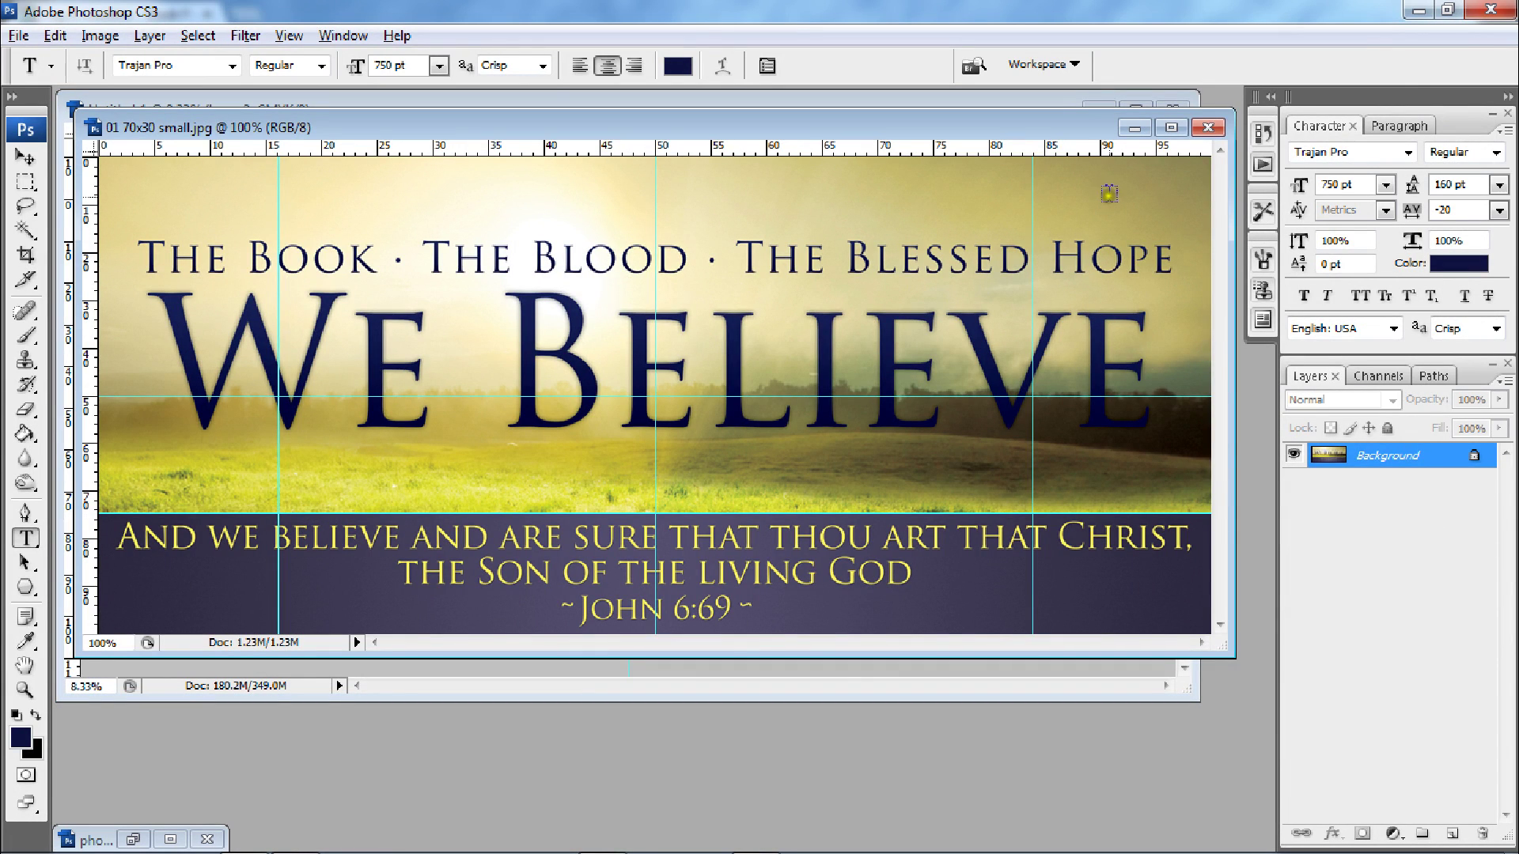
click(1208, 129)
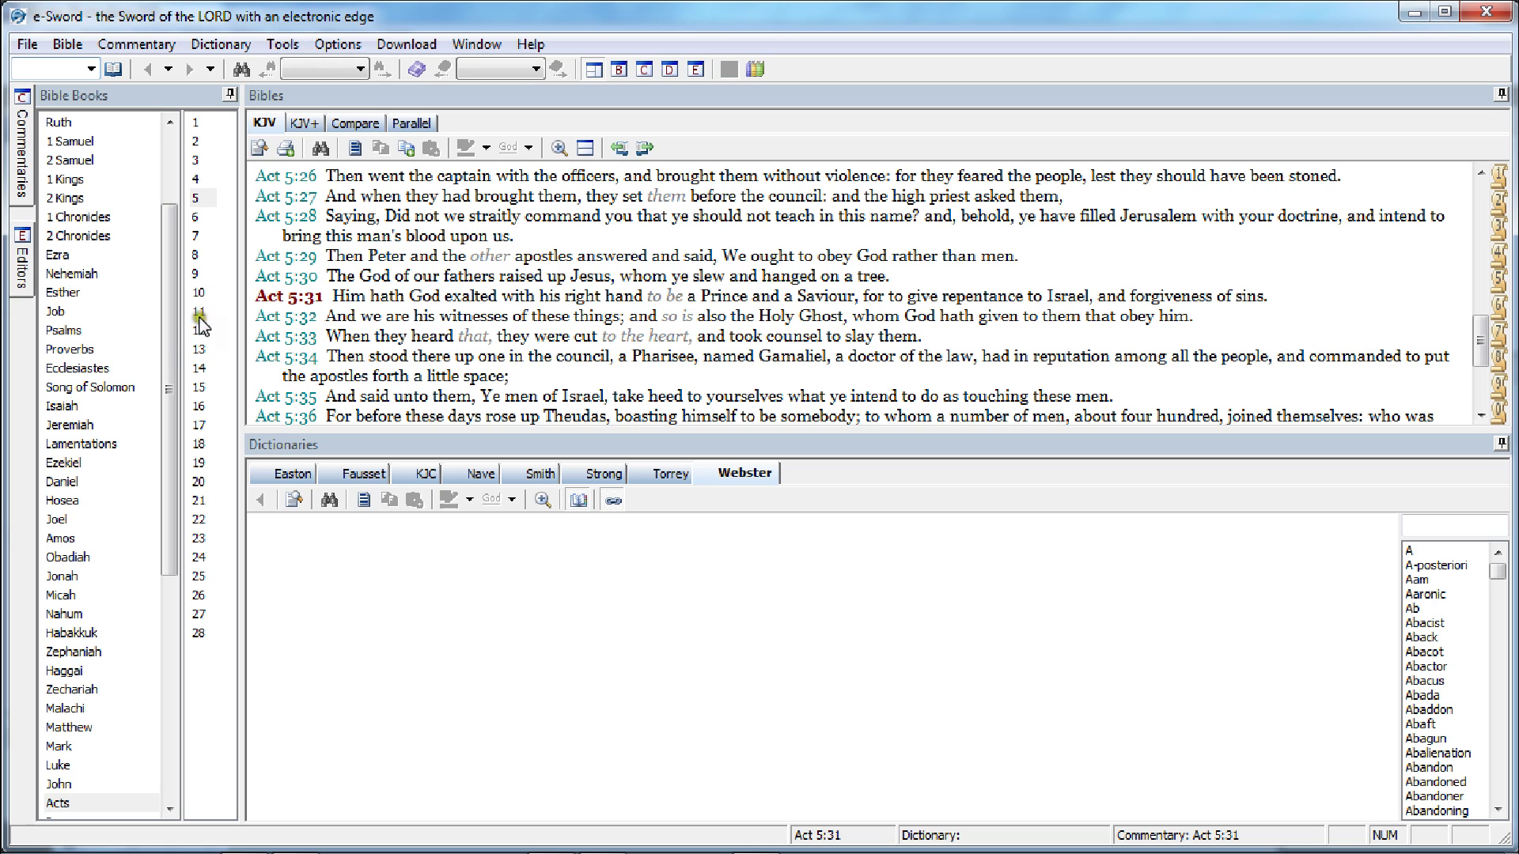
Switch to e-Sword and find verse 69 in chapter 6 of the book of John in the KJV text.
scroll(176, 415, down, 3)
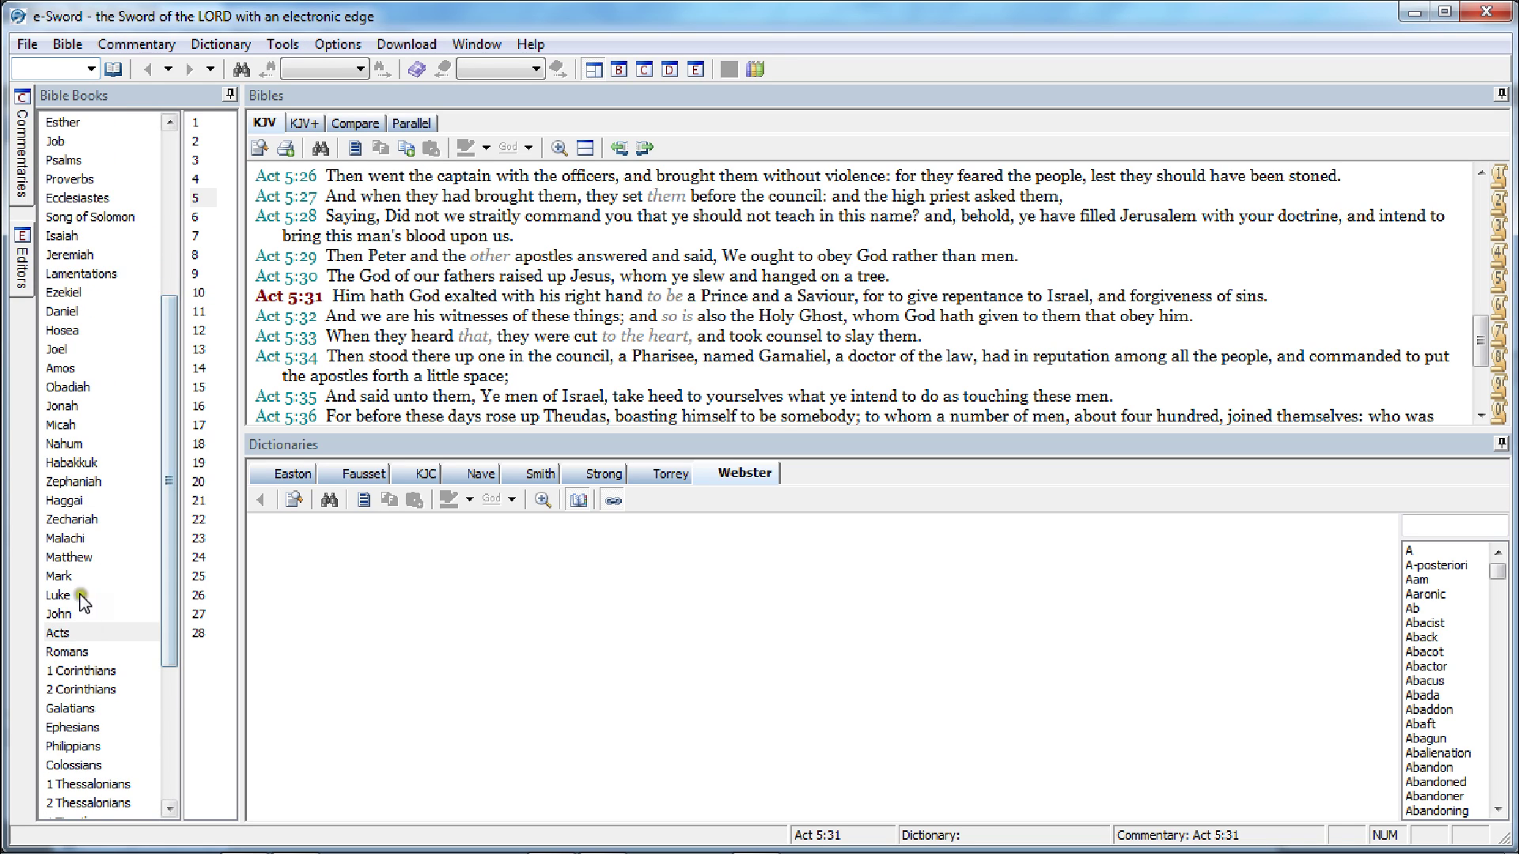
click(59, 614)
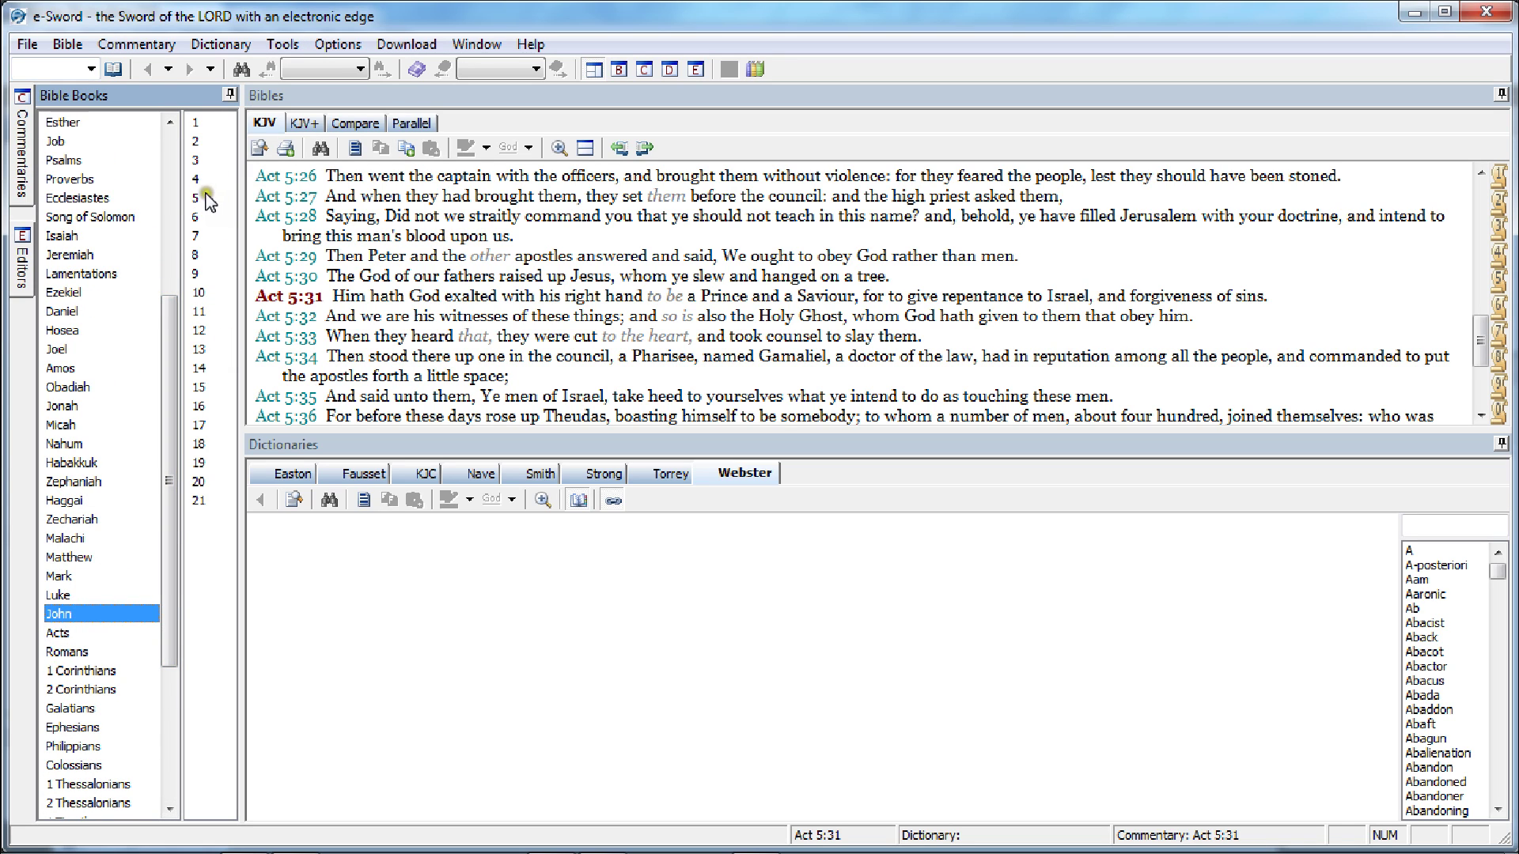
click(196, 216)
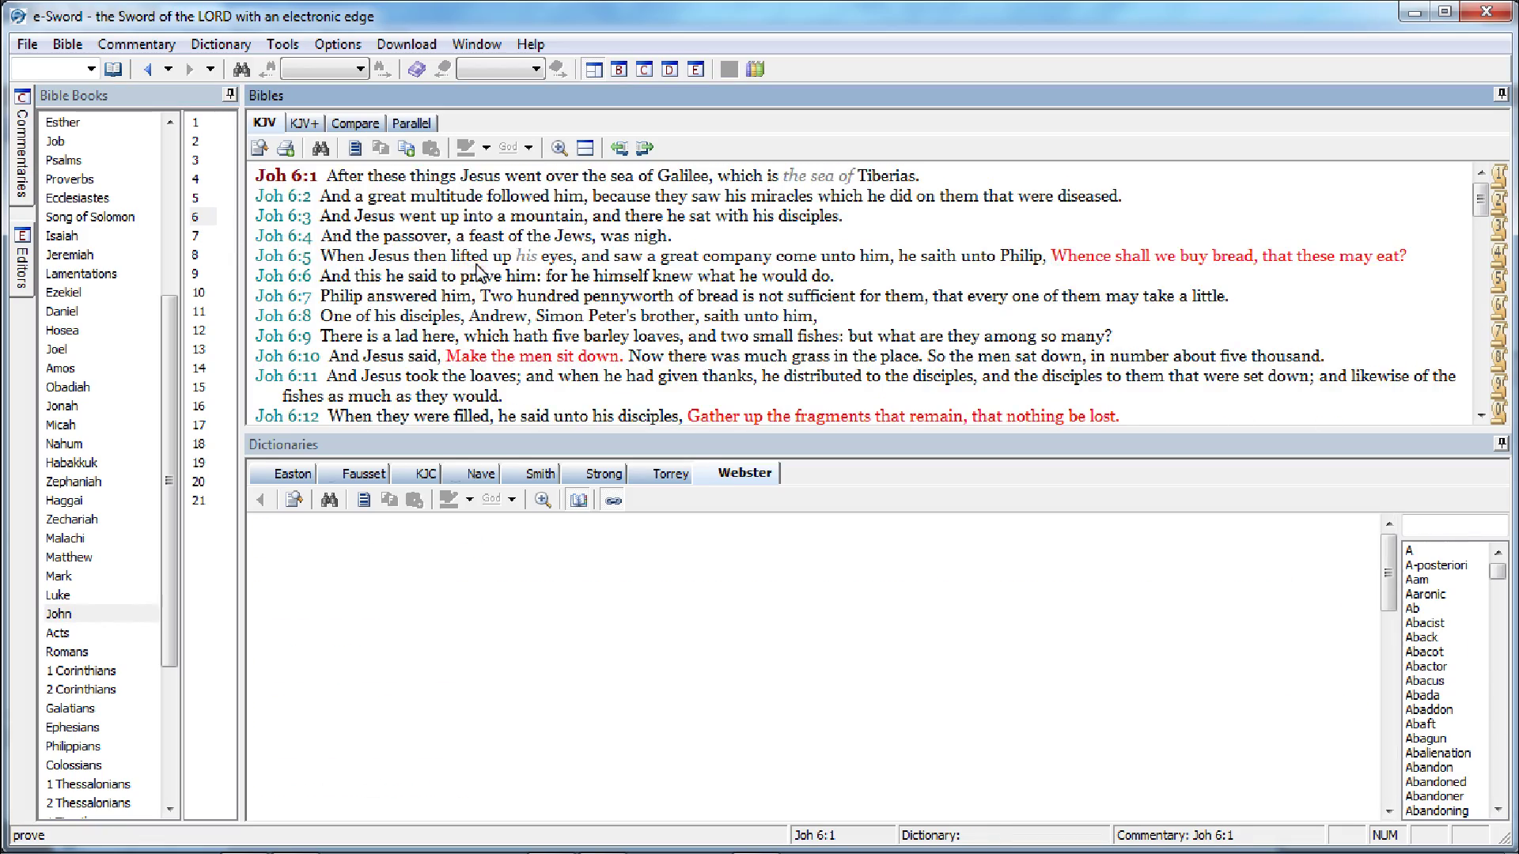
double_click(476, 266)
scroll(477, 269, down, 10)
scroll(477, 271, down, 2)
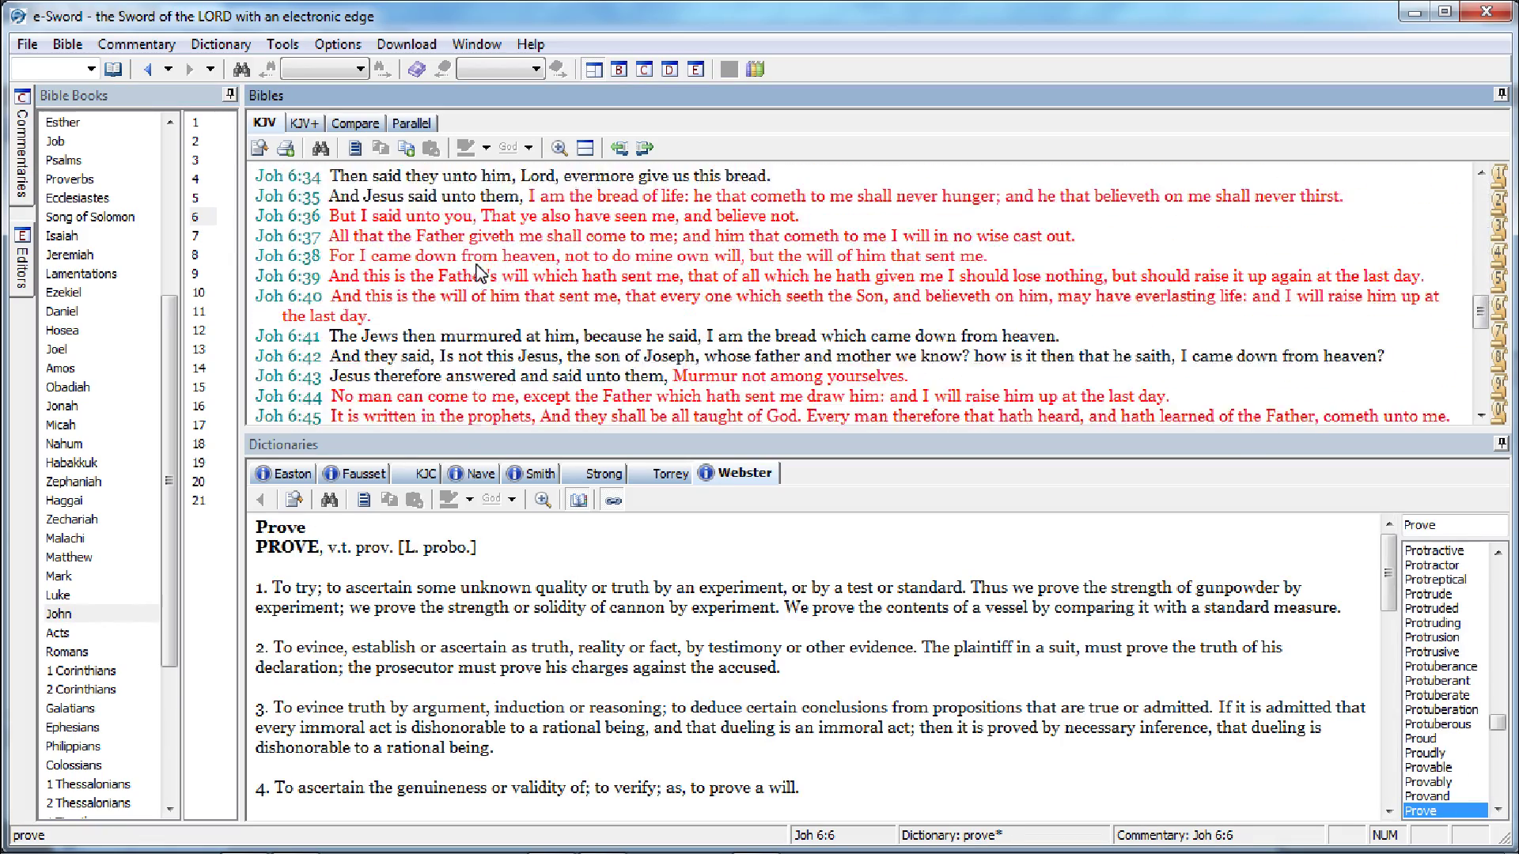
scroll(477, 272, down, 8)
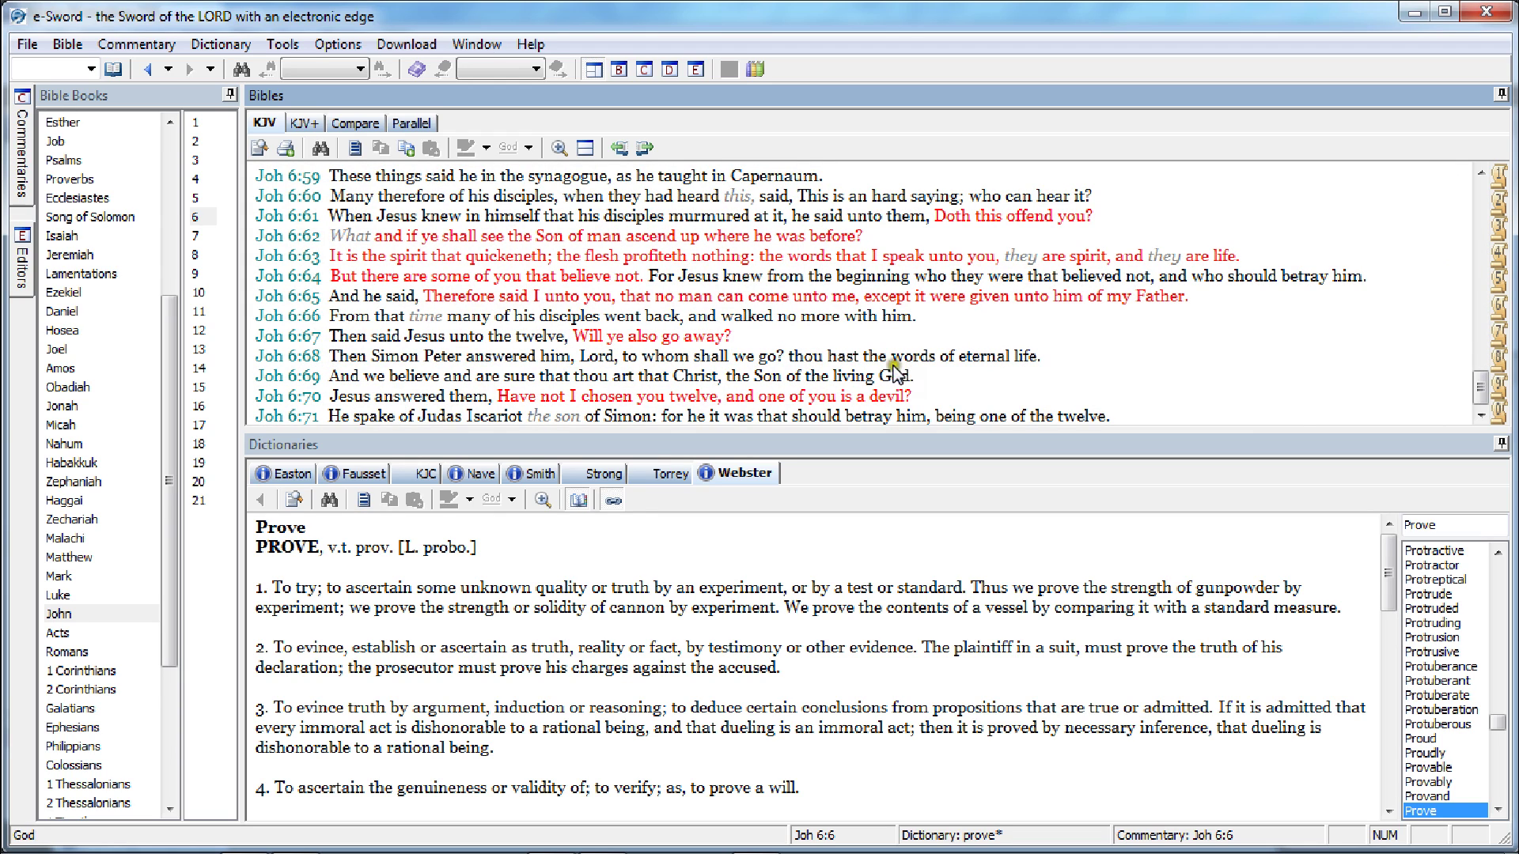
Select John 6:69 and copy the verse with its "~ John 6:69" reference line using Copy Verses.
click(912, 377)
drag(912, 377, 254, 377)
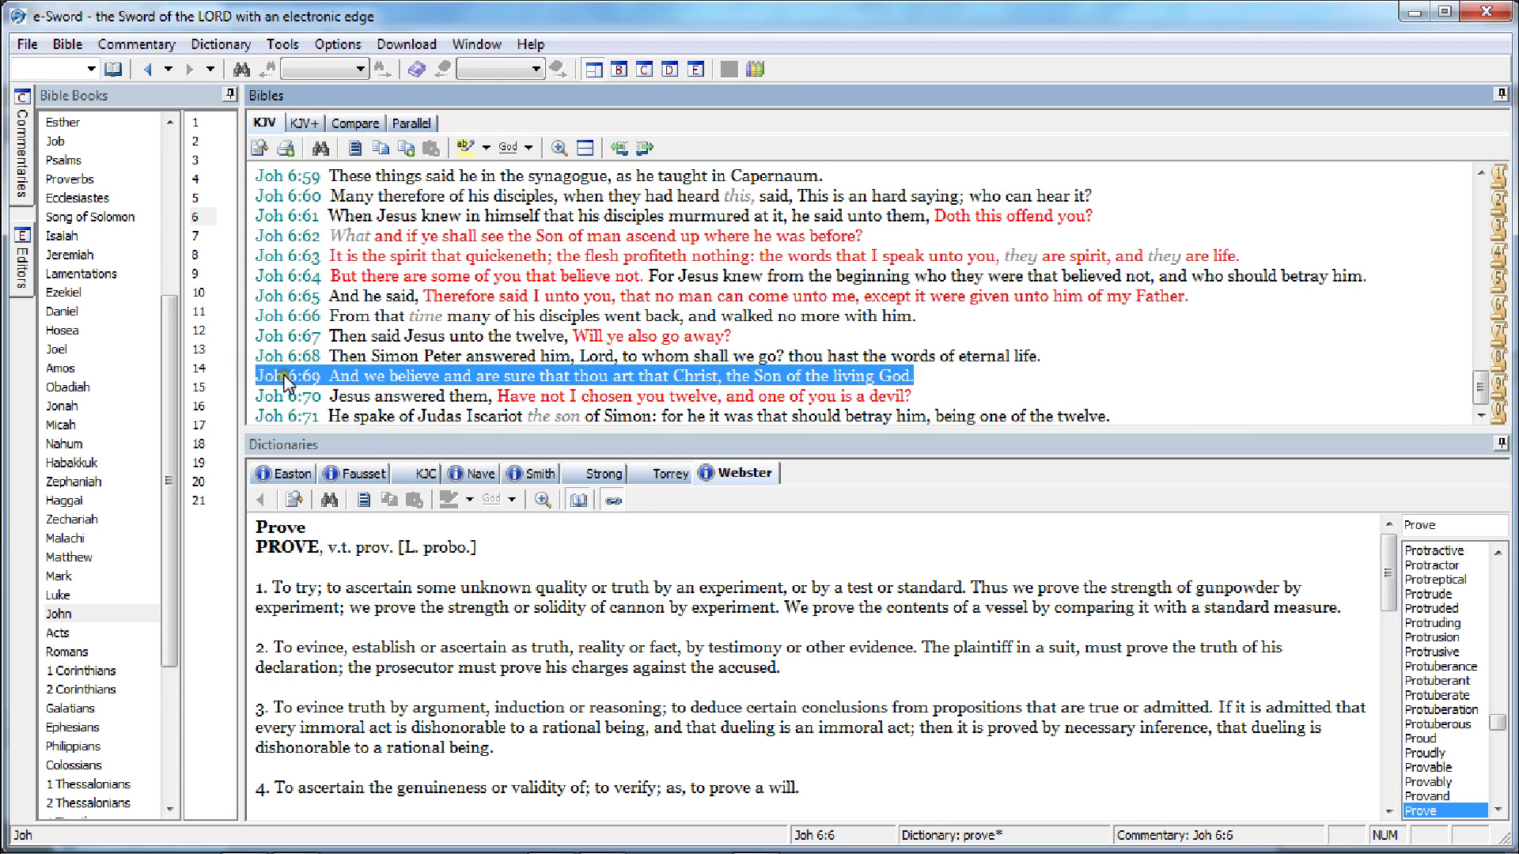
right_click(286, 380)
click(348, 523)
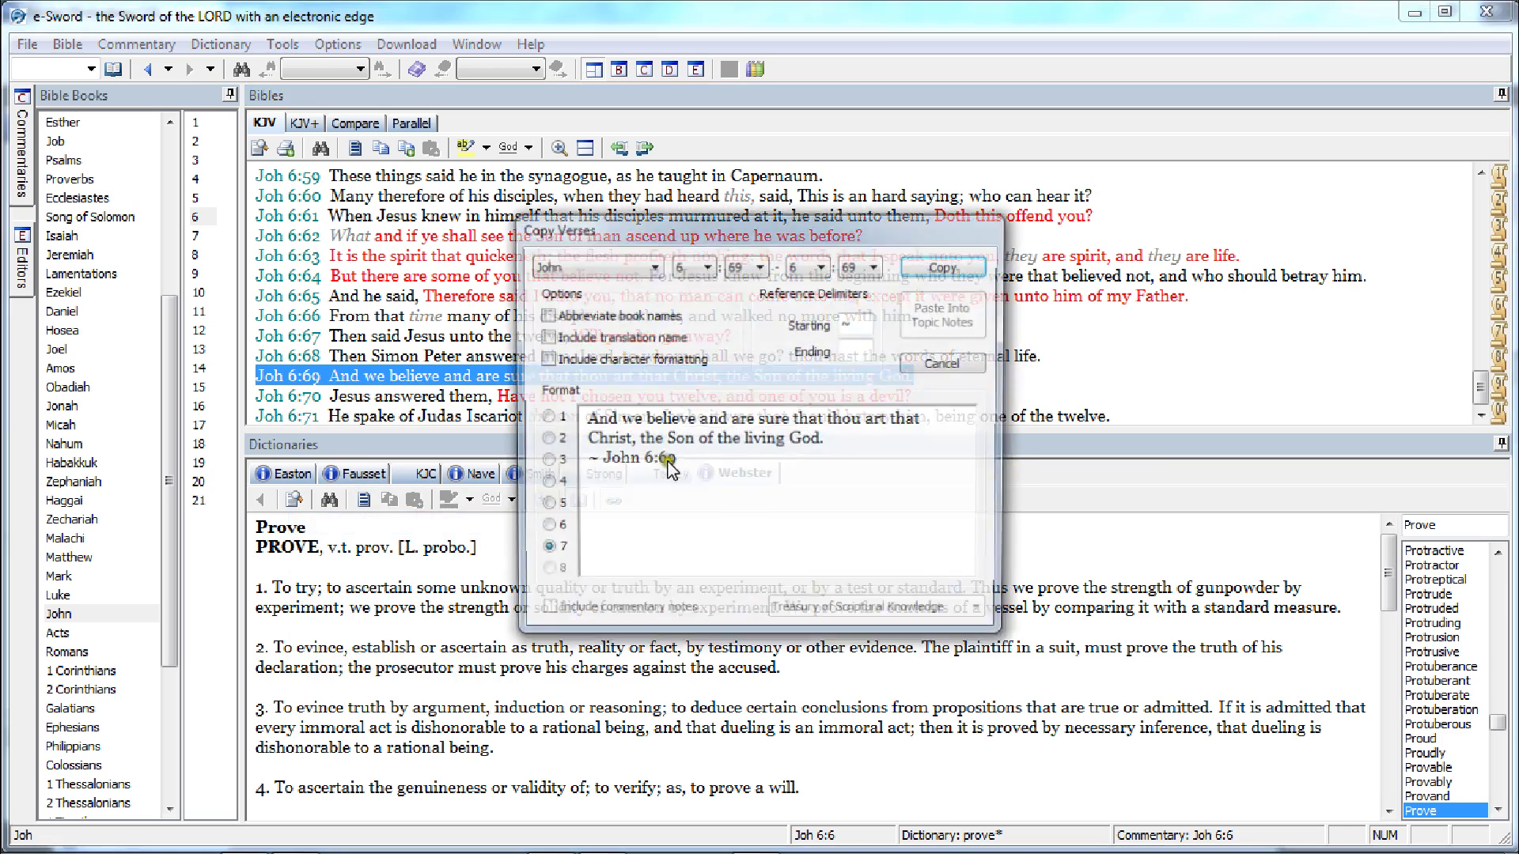
click(947, 265)
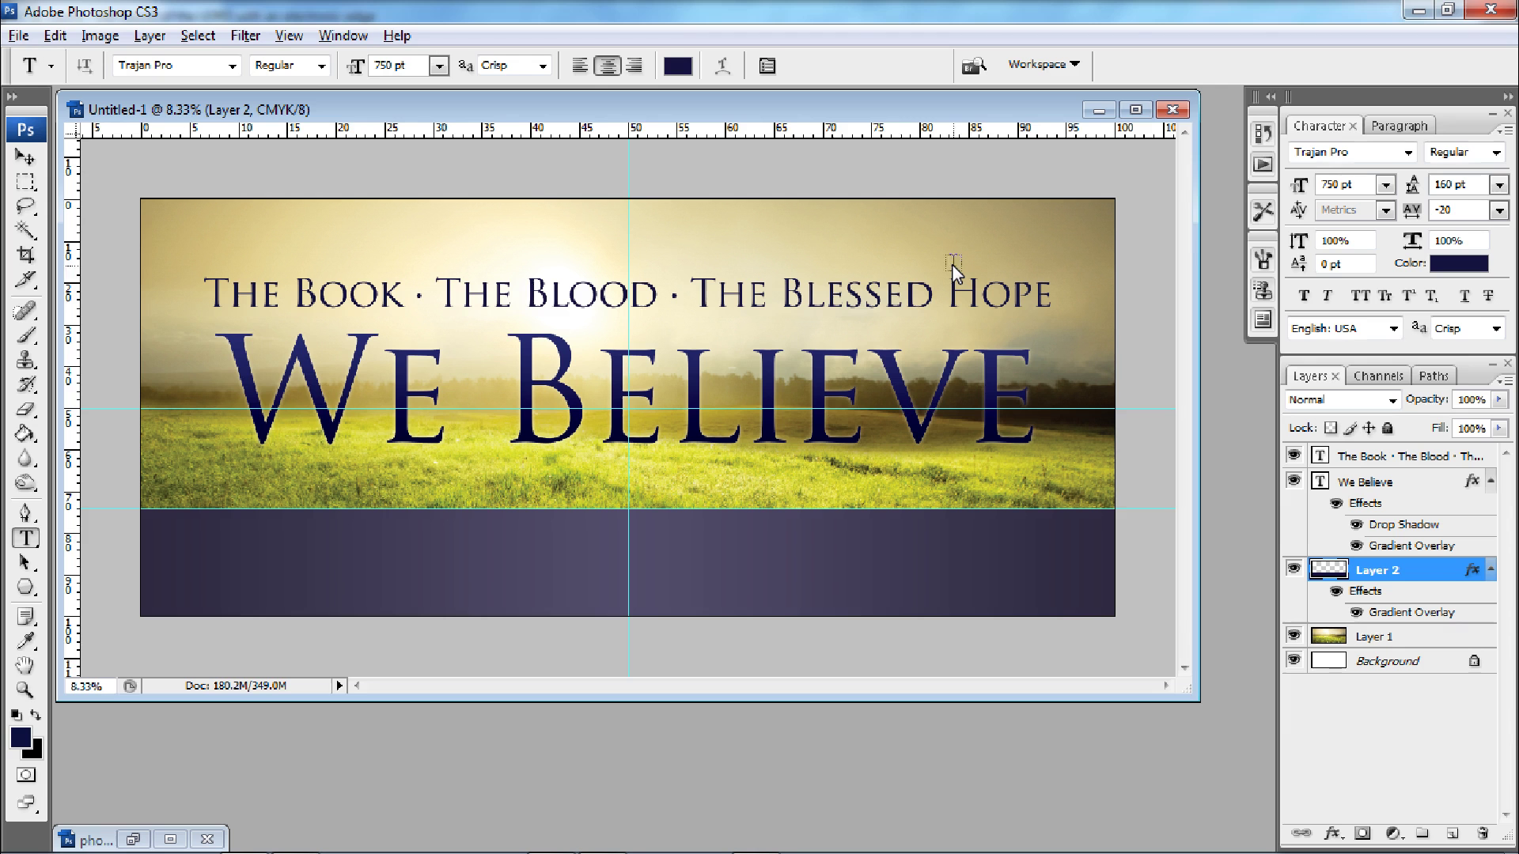
In Photoshop, create a text layer centered on the navy strip, paste the John 6:69 verse recopied from e-Sword, and set it to 200 pt.
click(628, 546)
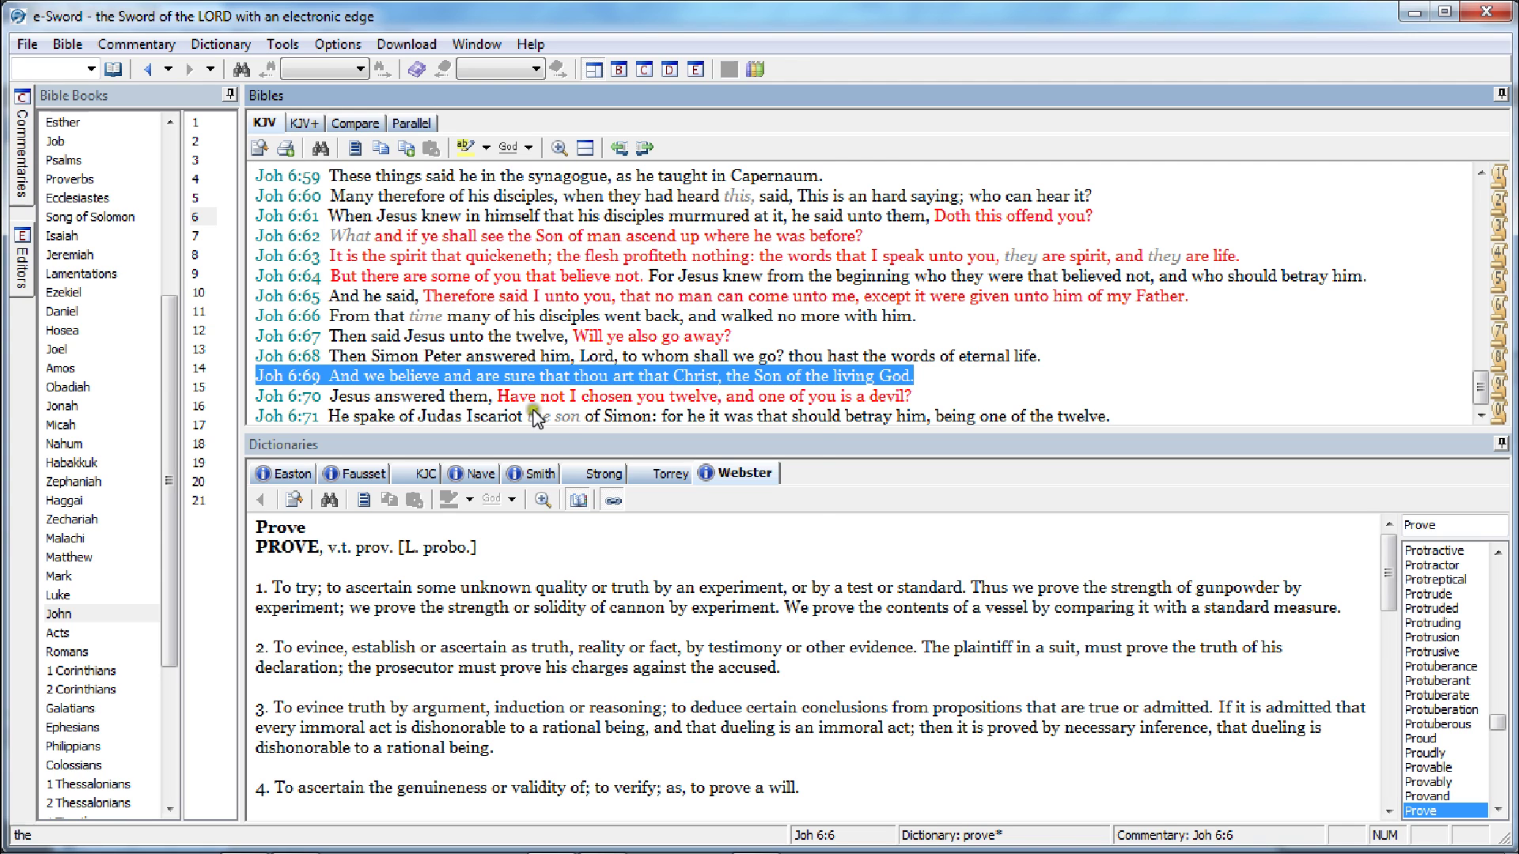
right_click(530, 378)
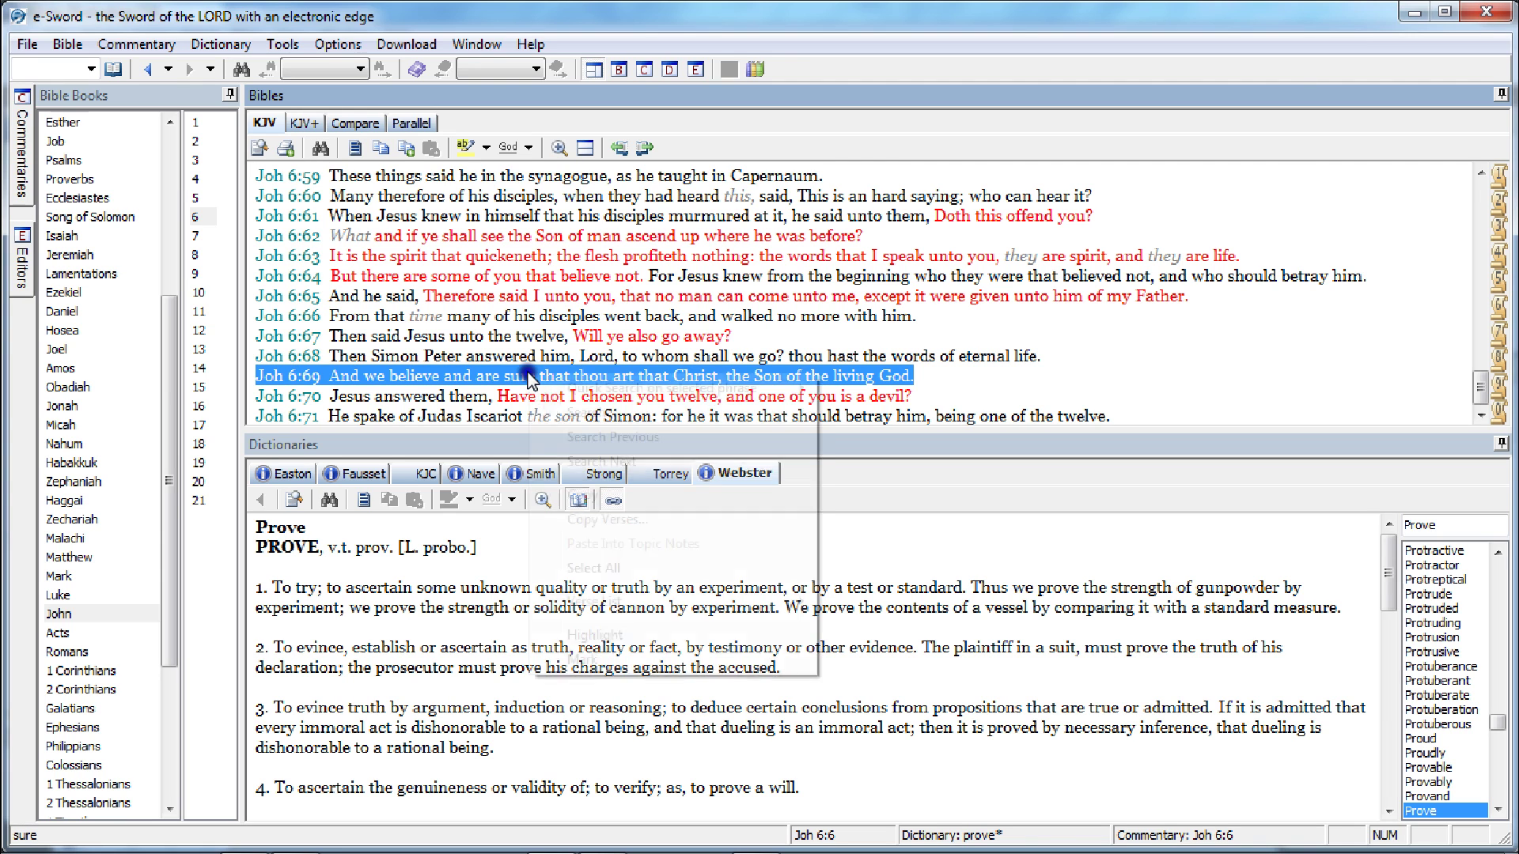
click(583, 494)
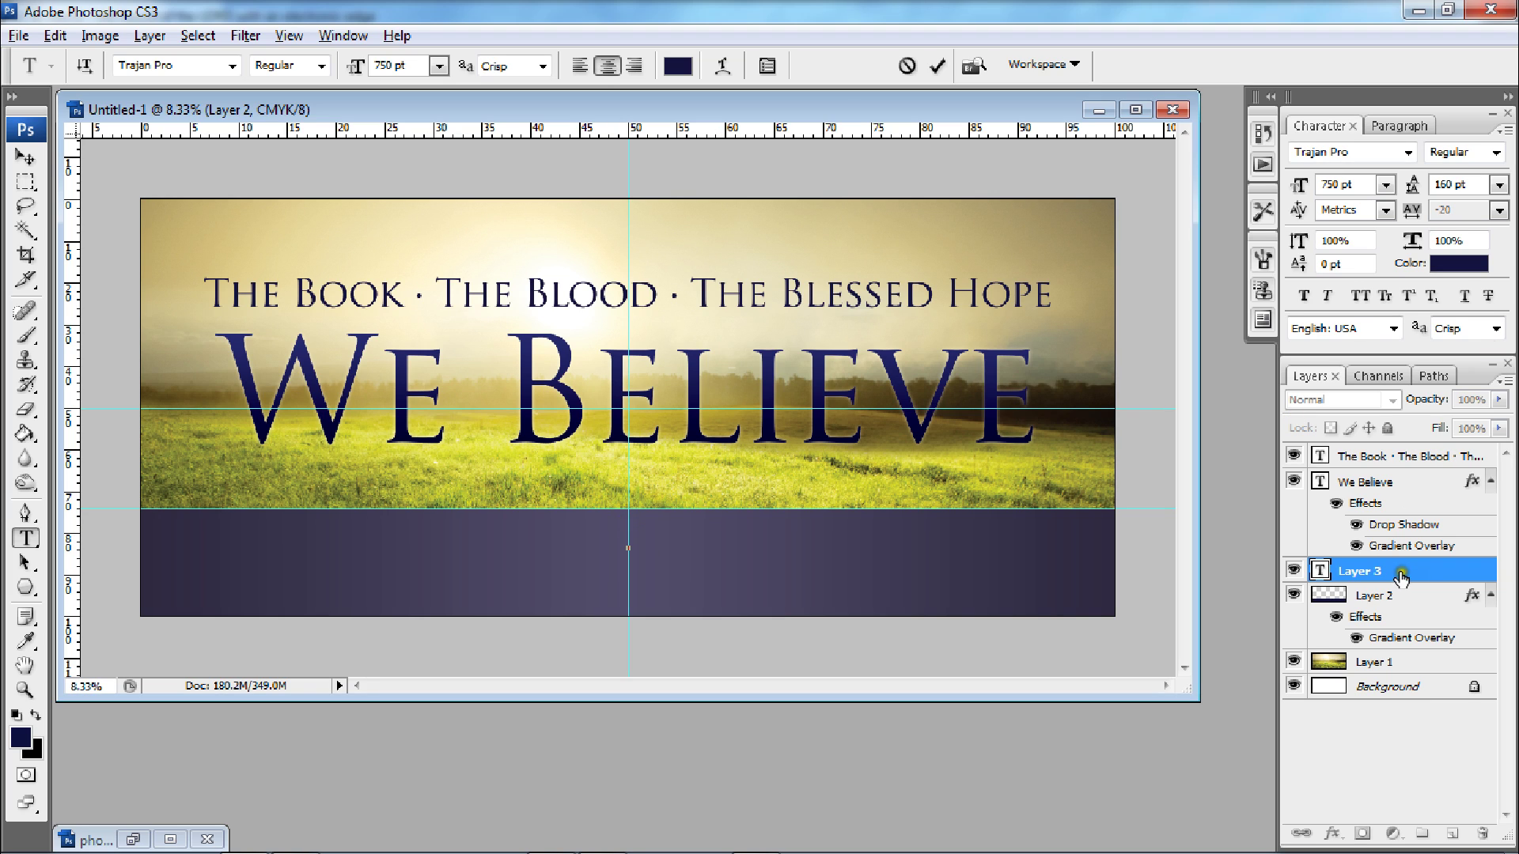
click(1418, 375)
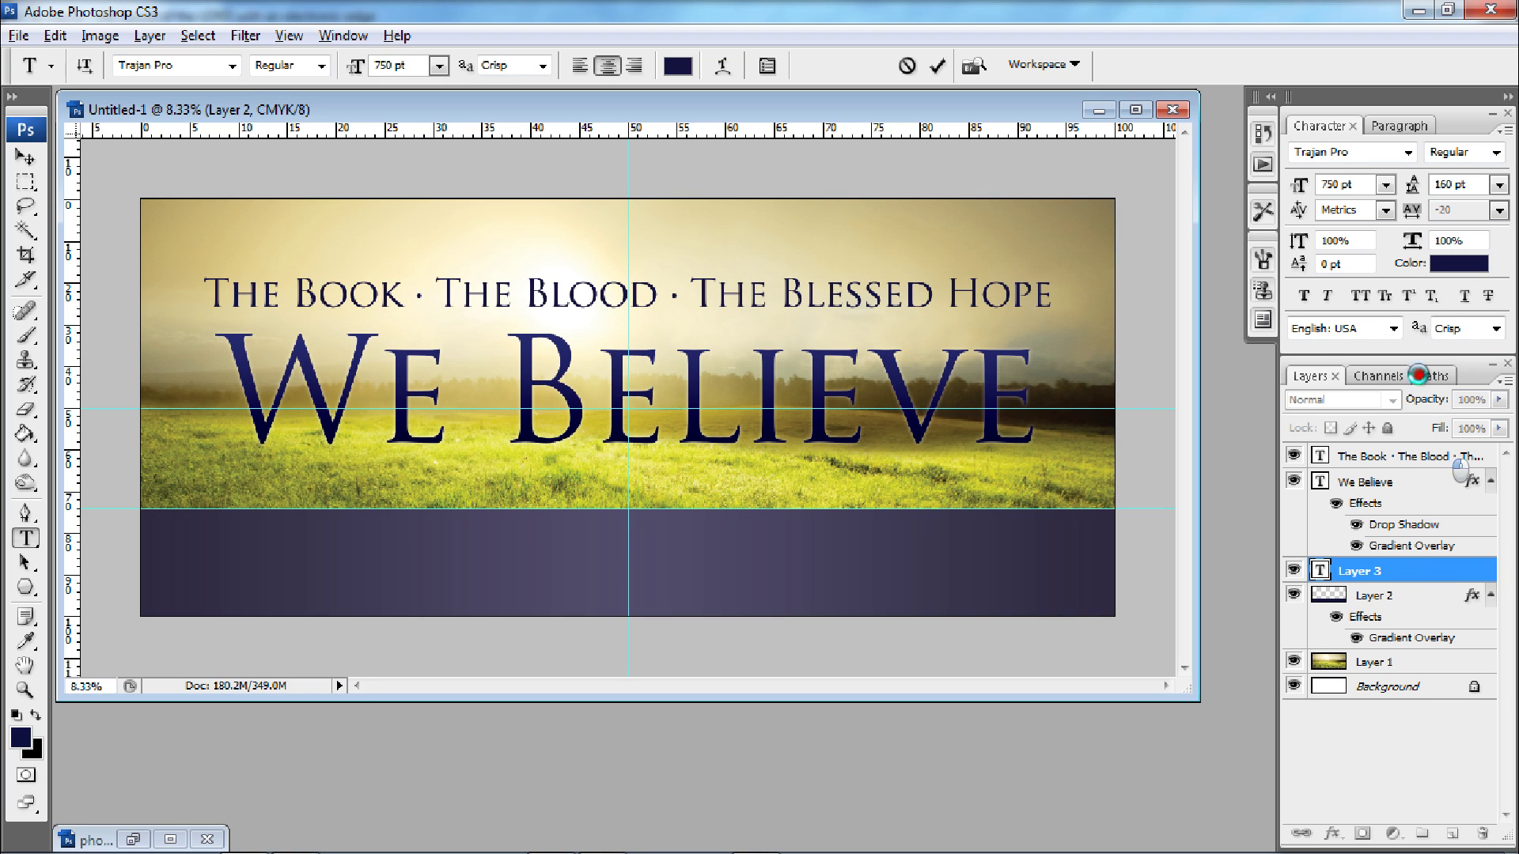
click(1365, 184)
drag(1366, 183, 1134, 186)
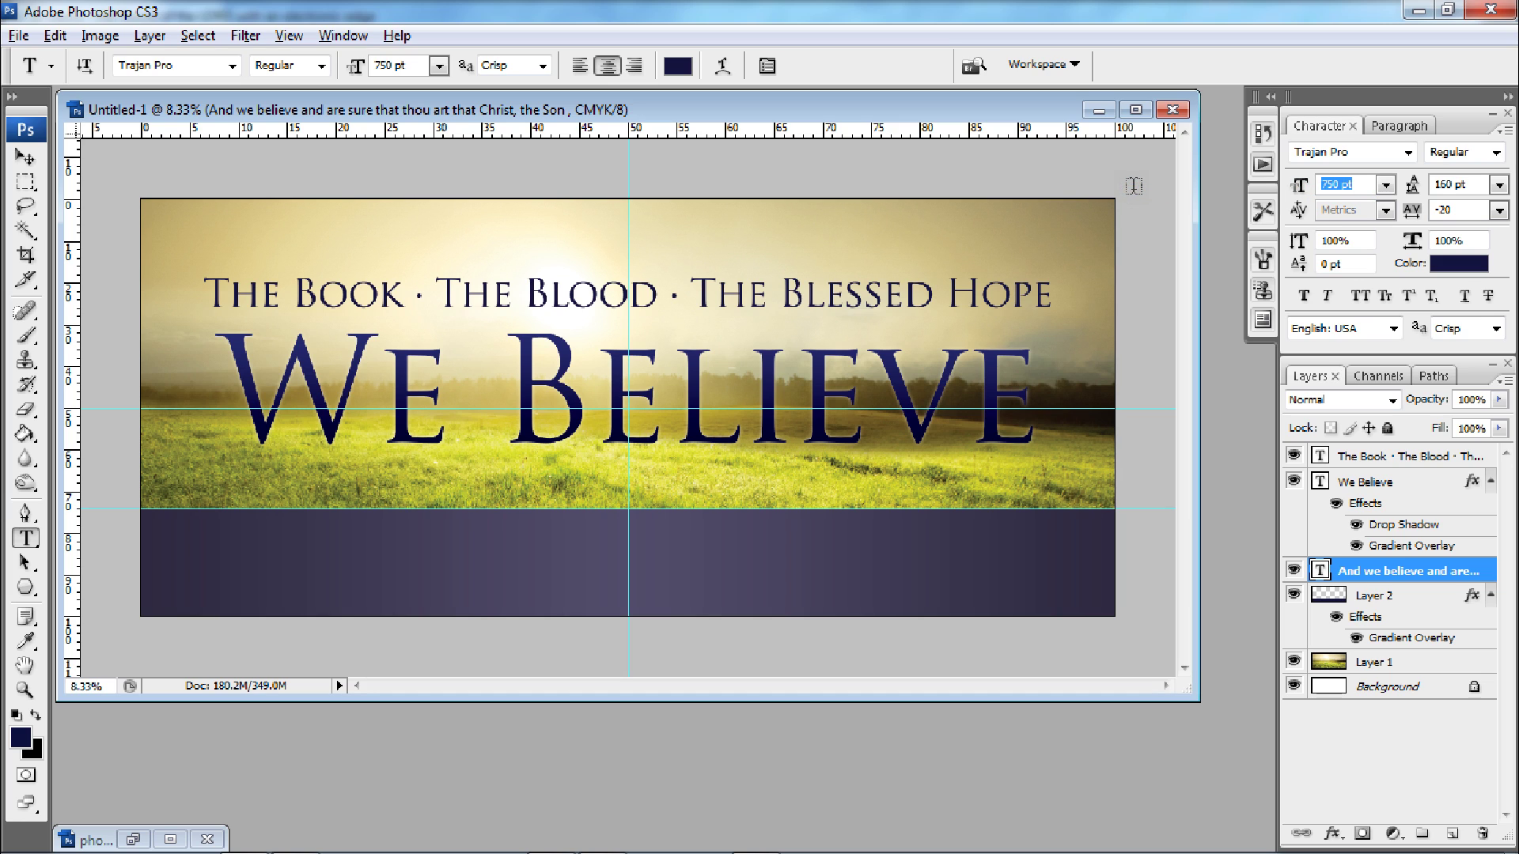
text(200)
key(Return)
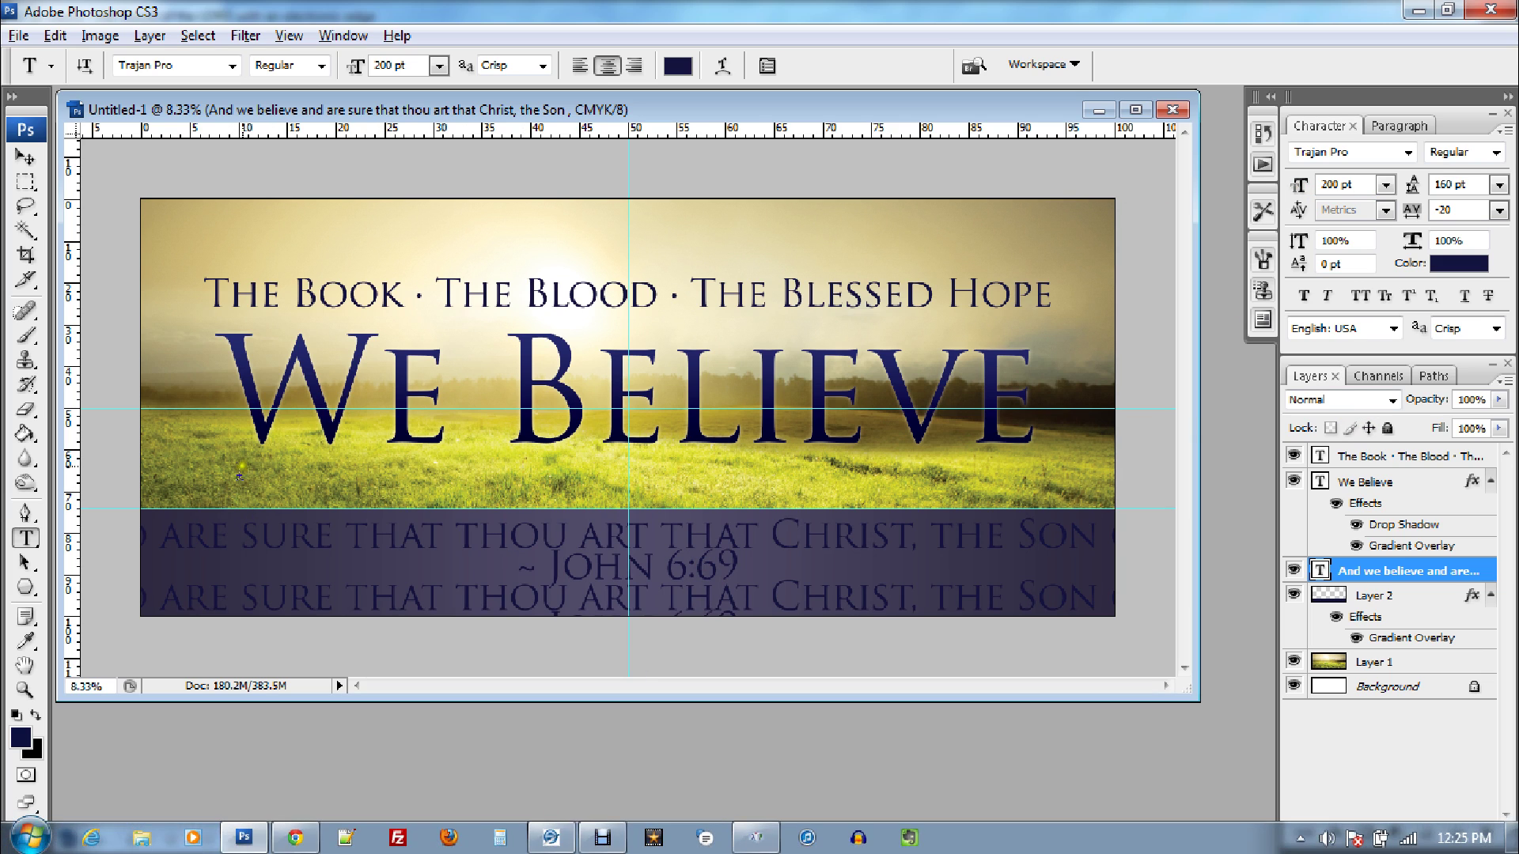
Remove the duplicated verse text and break the line after "Christ," so "the Son of the living God." starts a new line.
click(760, 570)
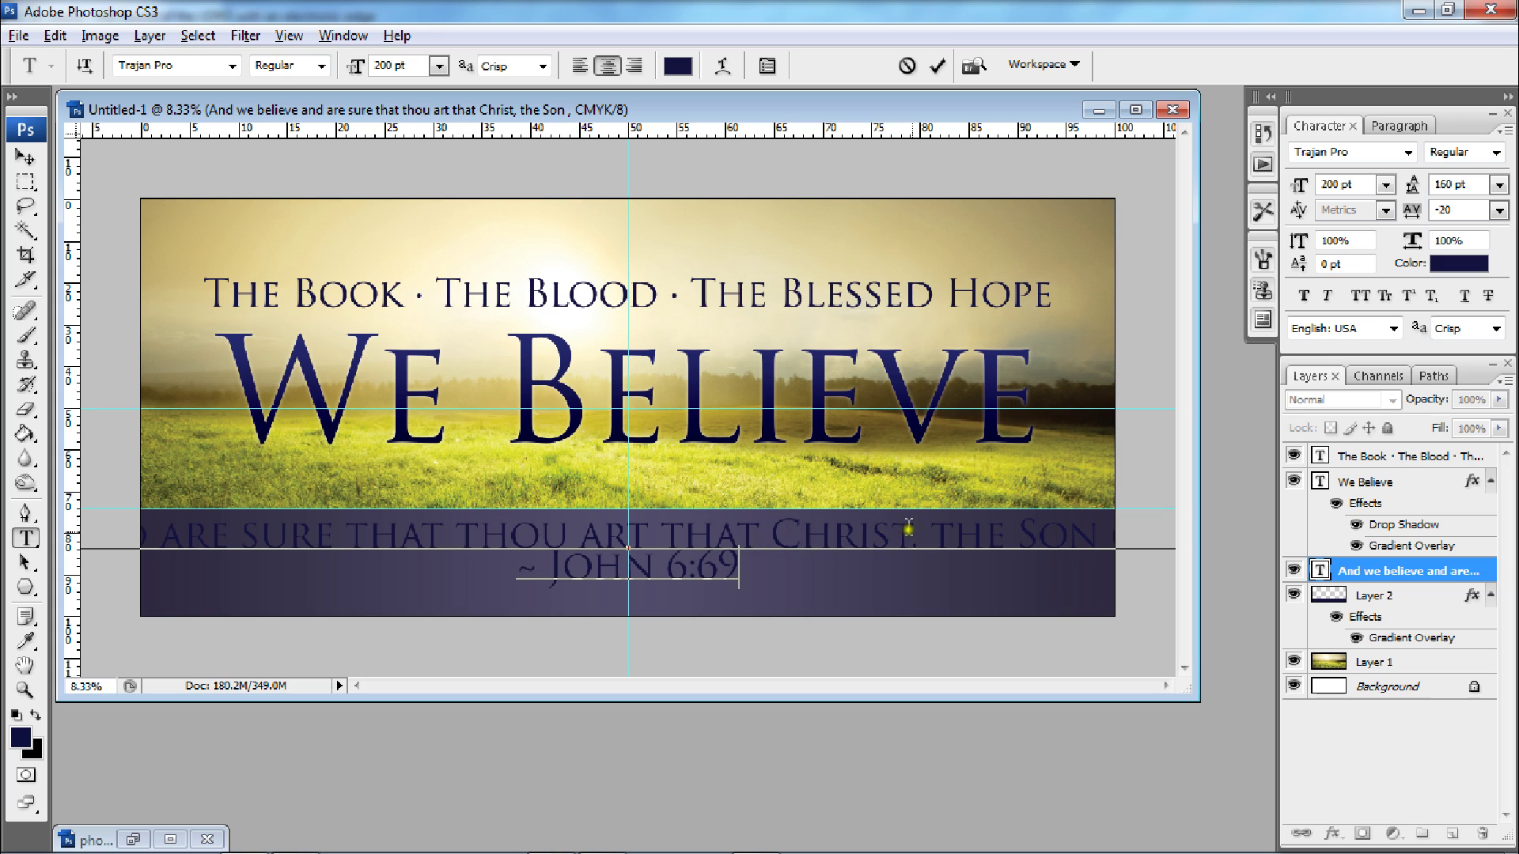
click(920, 531)
key(Return)
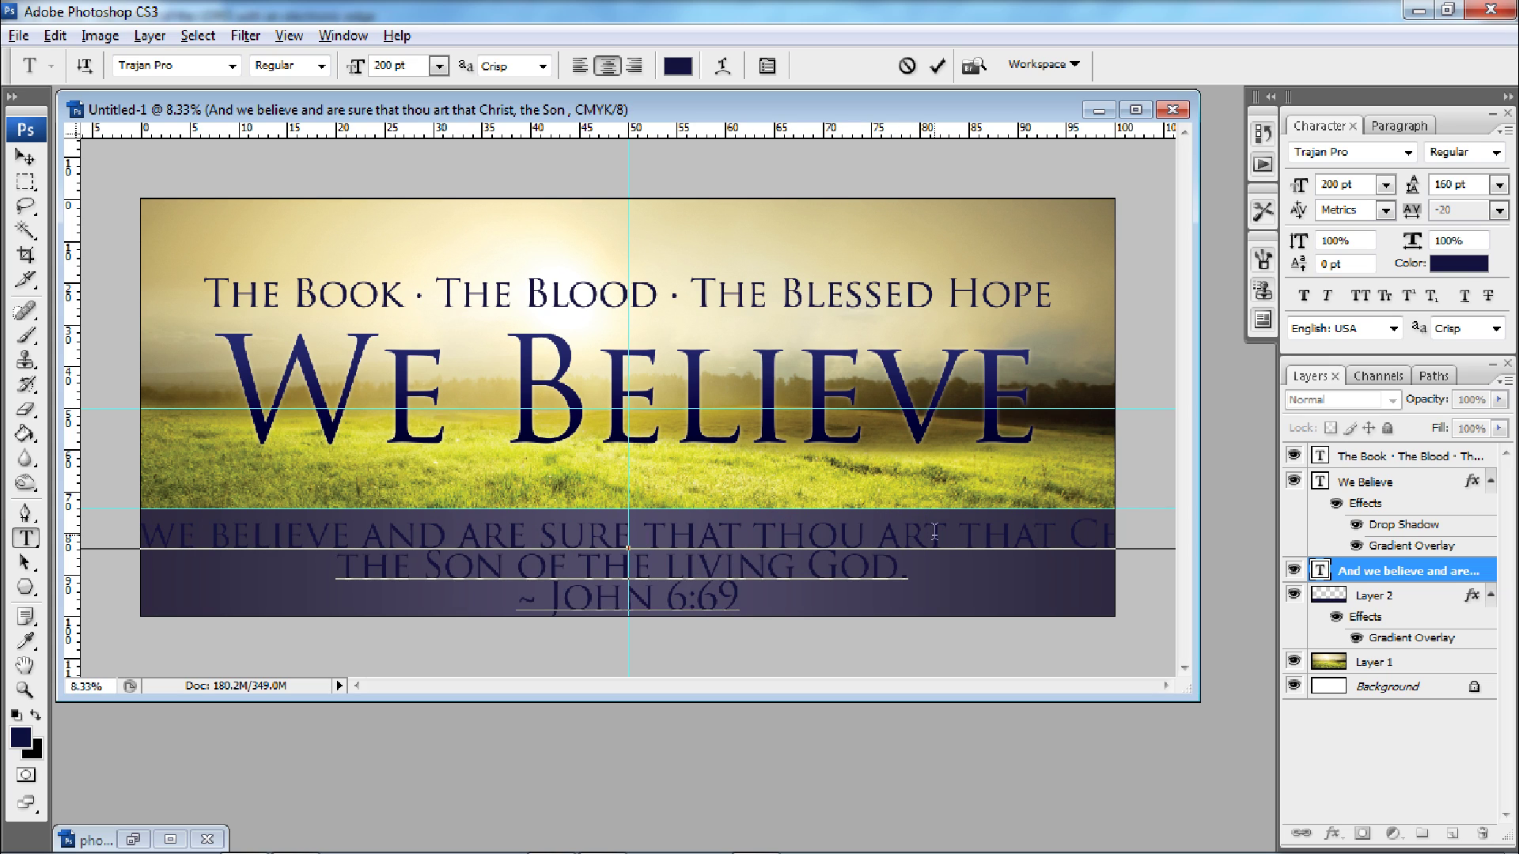
Commit the verse text, try a size of 180 pt, and reduce it to 130 pt.
click(1452, 571)
click(1313, 185)
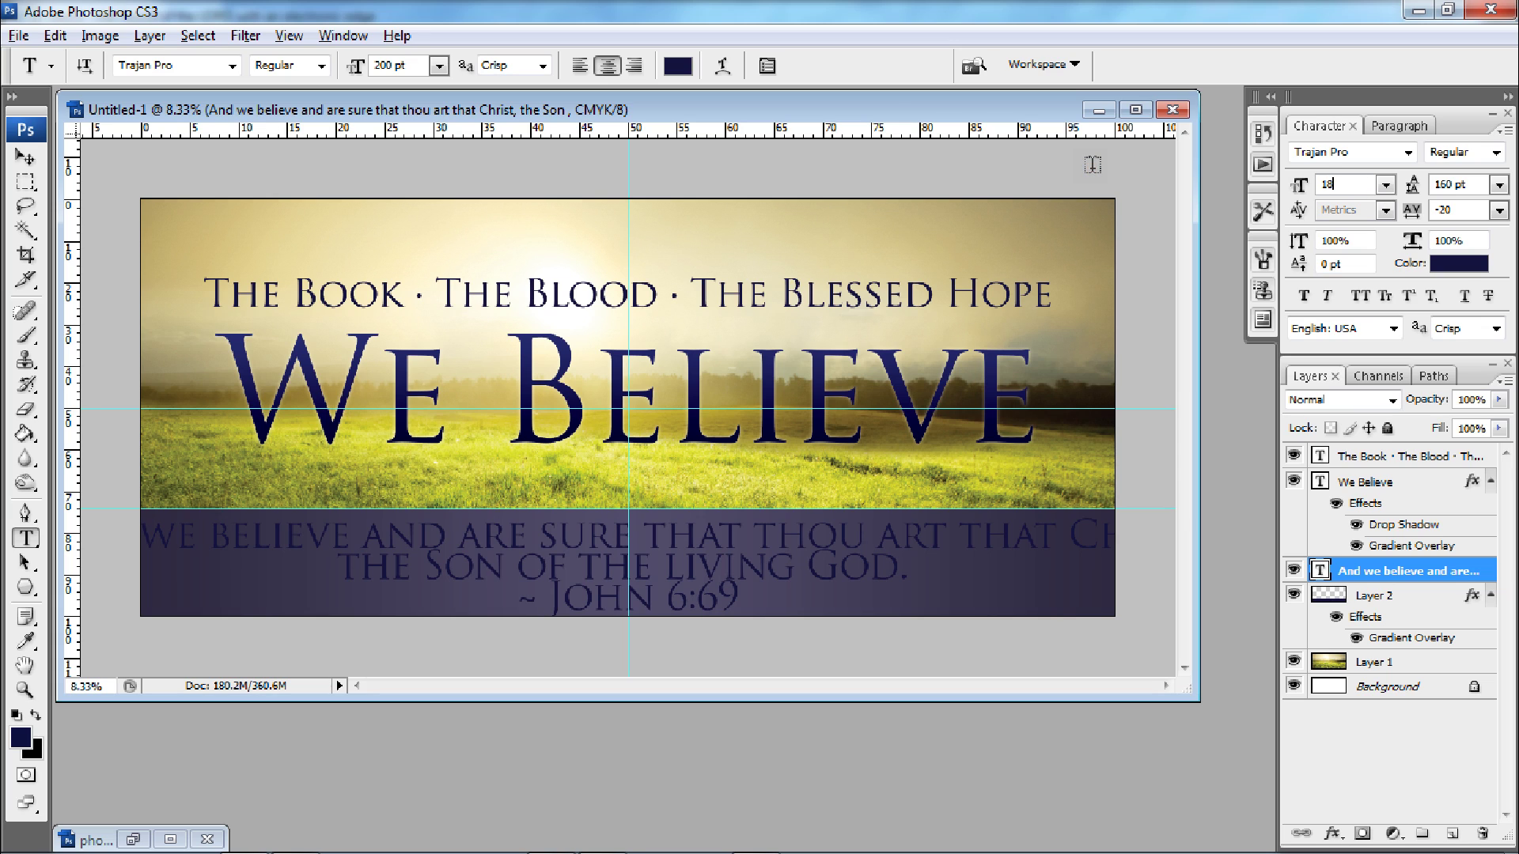
key(Return)
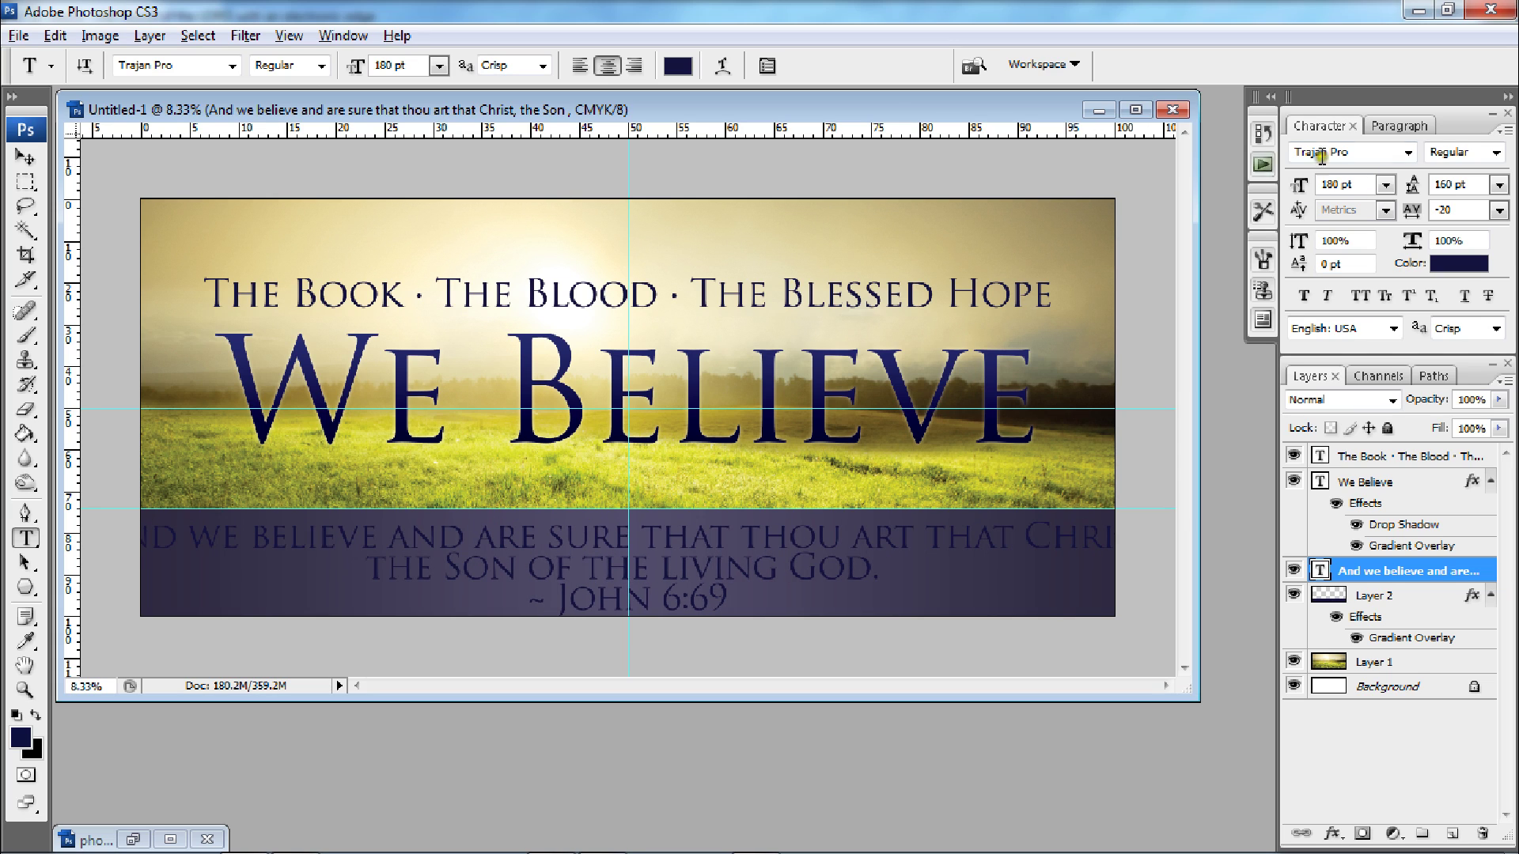
text(130)
key(Return)
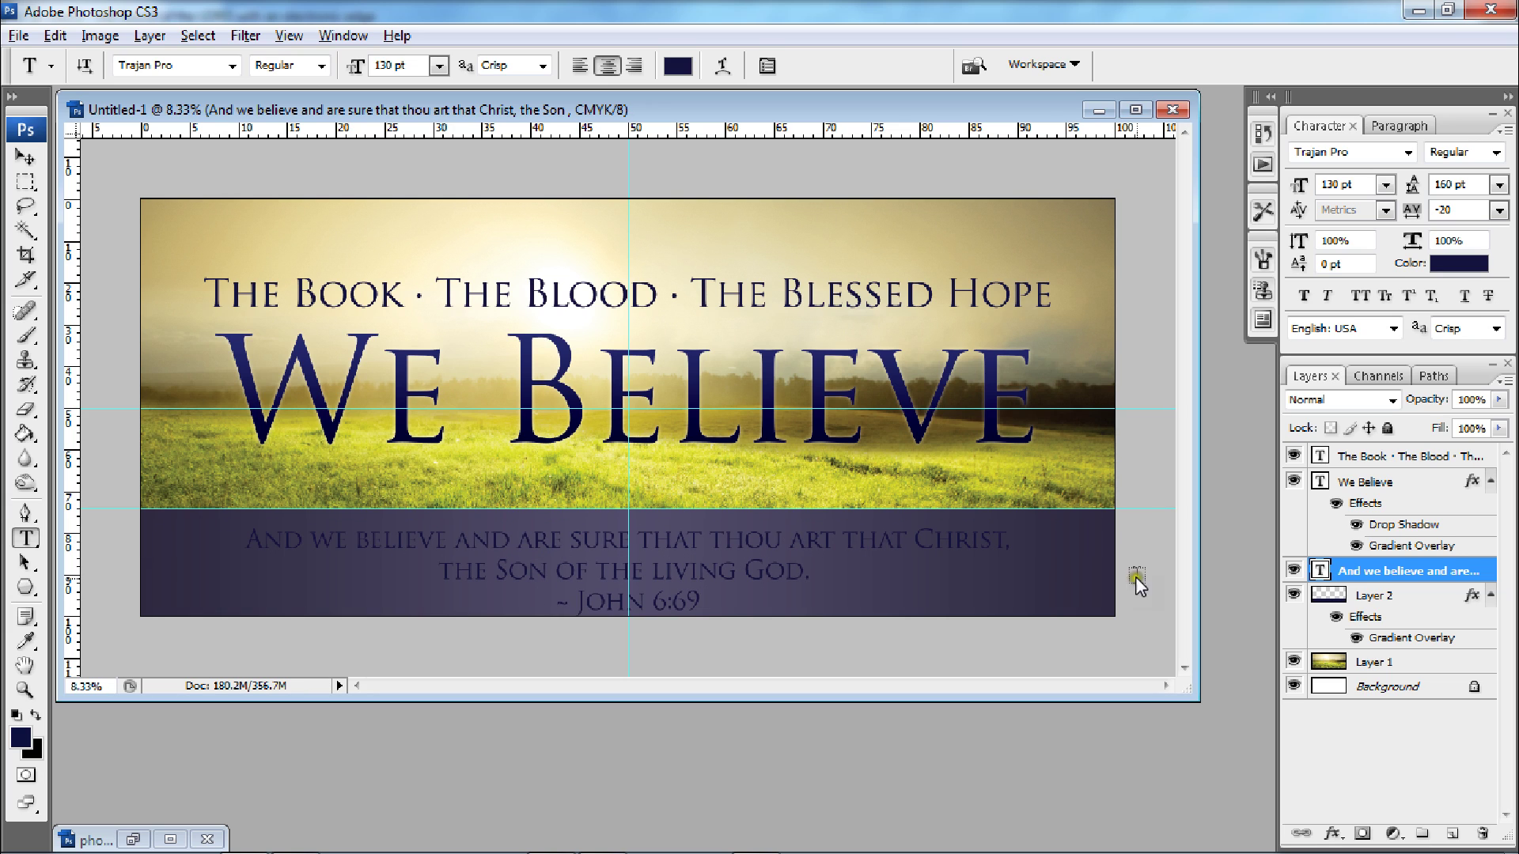
Nudge the verse text layer straight up with the Move tool to center it vertically within the navy strip.
key(v)
key(shift+Up)
key(shift+Up)
key(shift+Up)
key(shift+Up)
key(shift+Up)
key(shift+Up)
key(shift+Up)
key(shift+Up)
key(shift+Up)
key(shift+Up)
key(shift+Up)
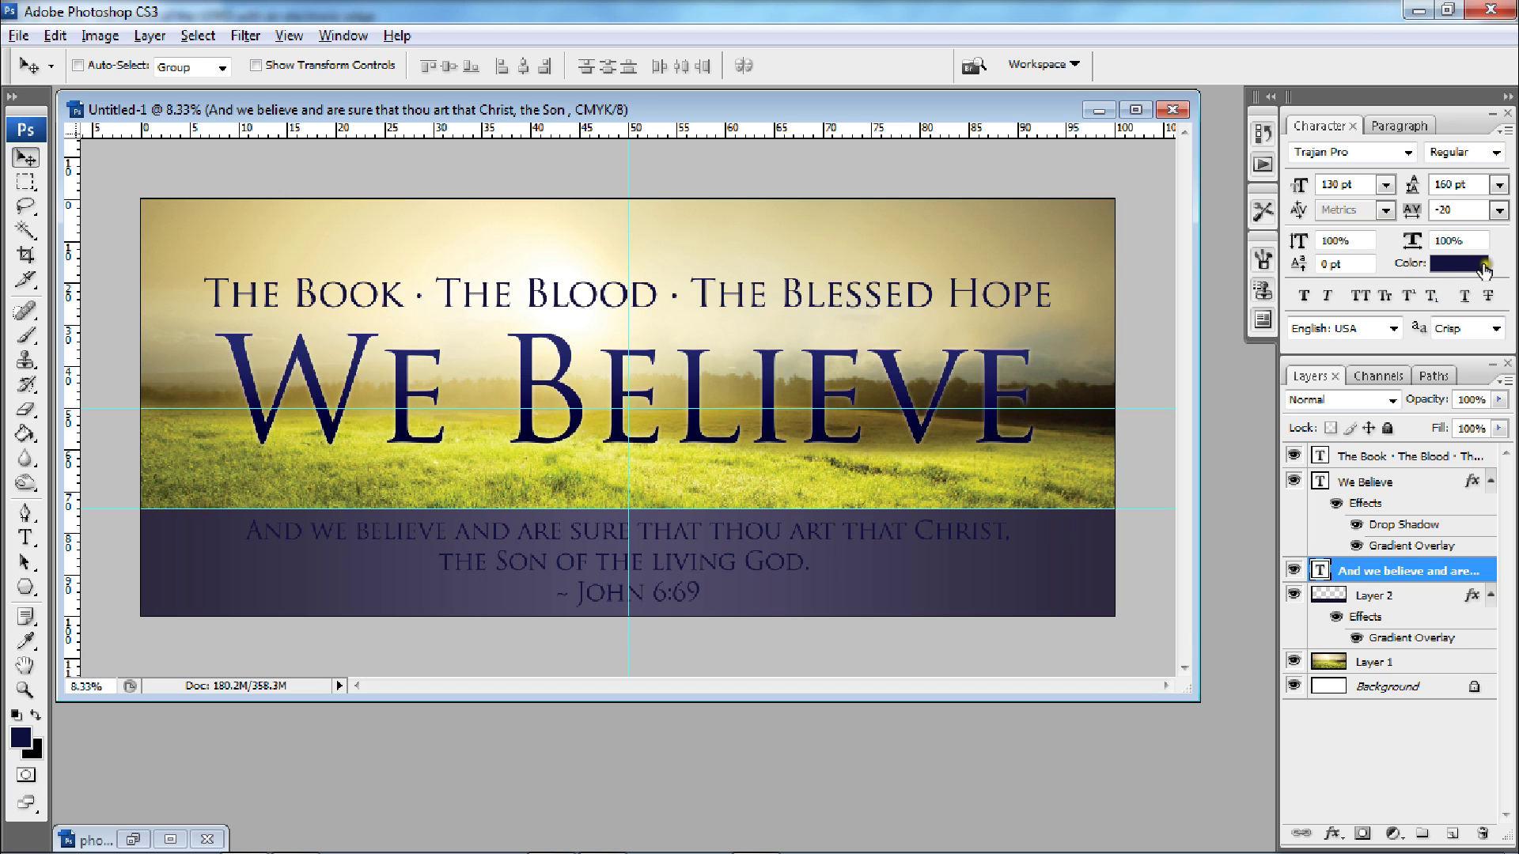
Set the verse text color to yellow #fdf05d.
click(1456, 266)
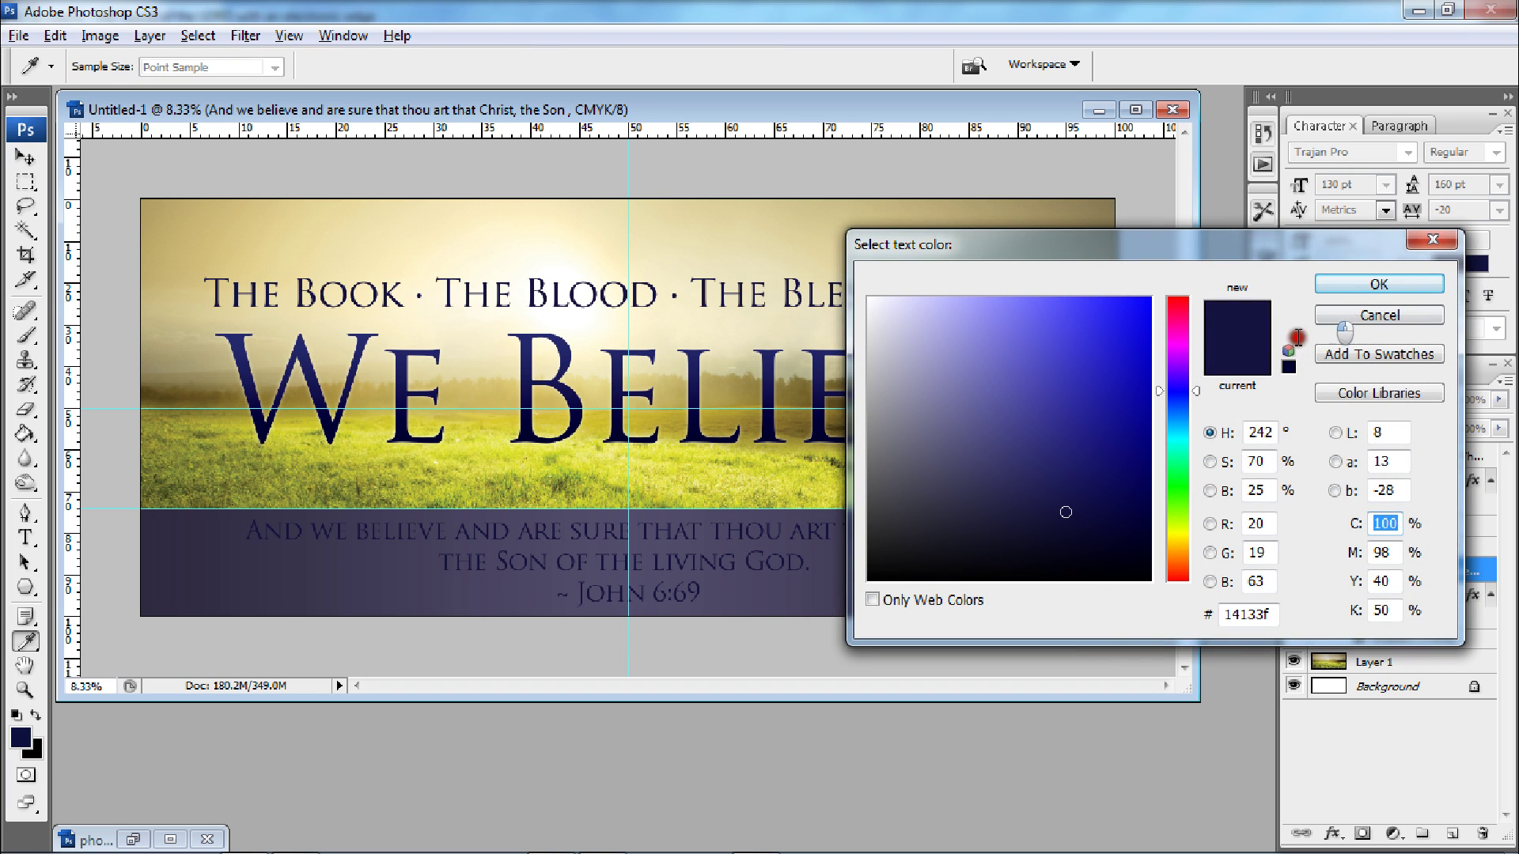
click(1249, 615)
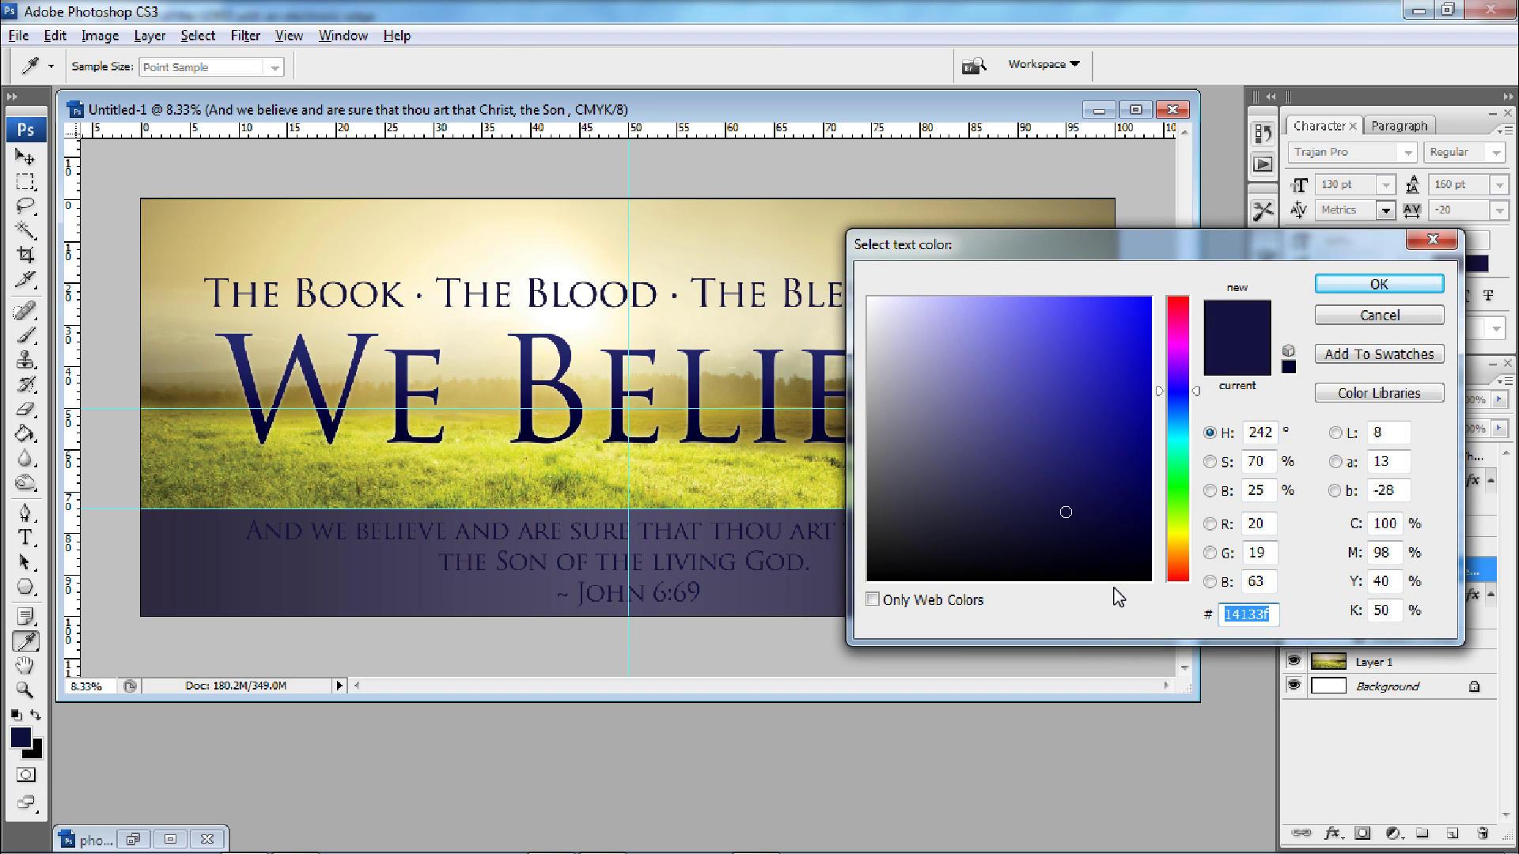
text(fdf)
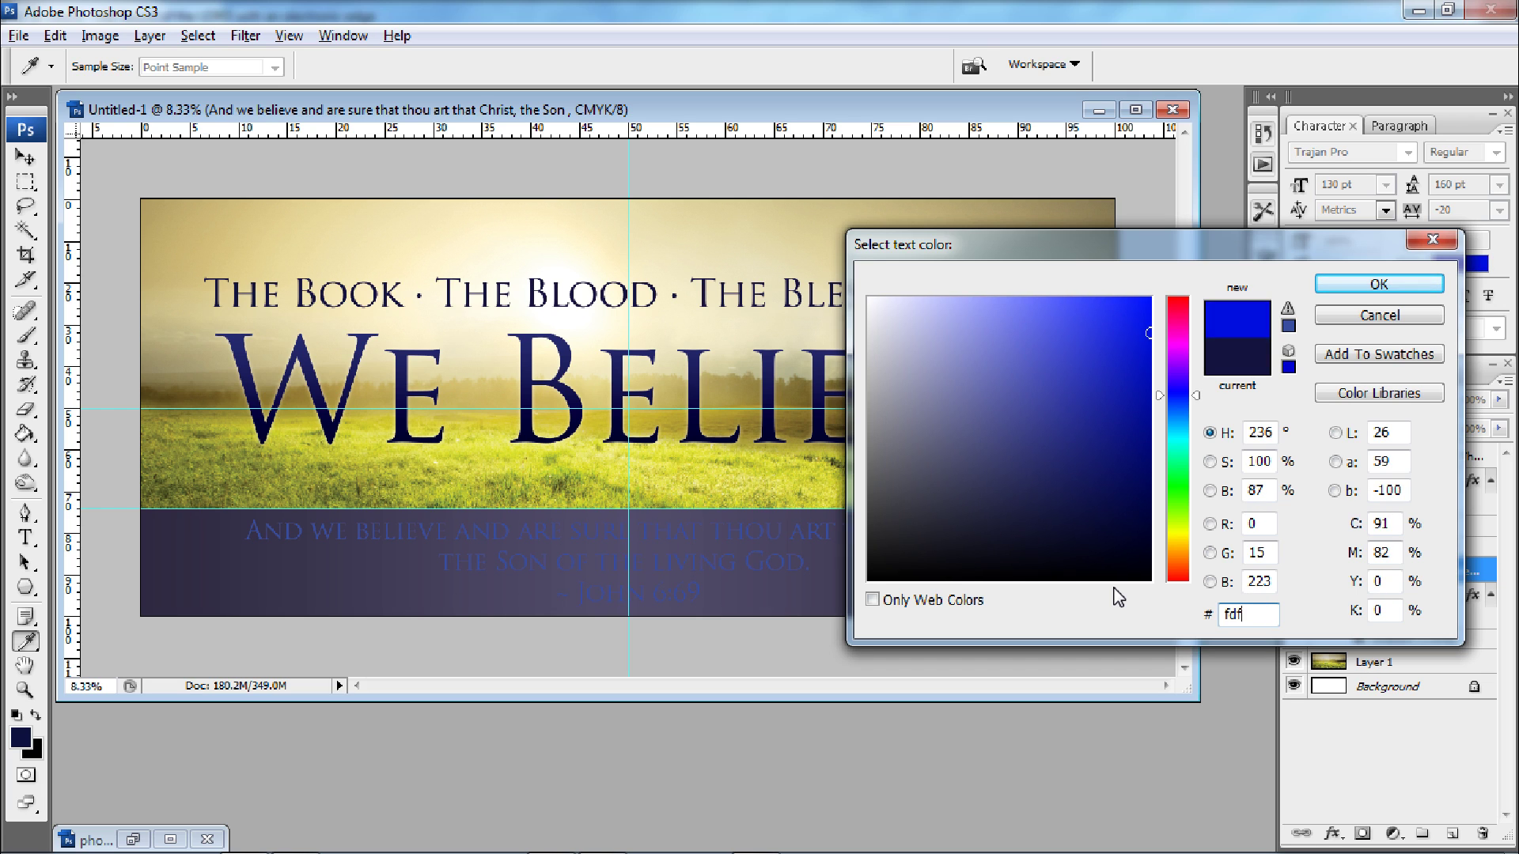
text(05d)
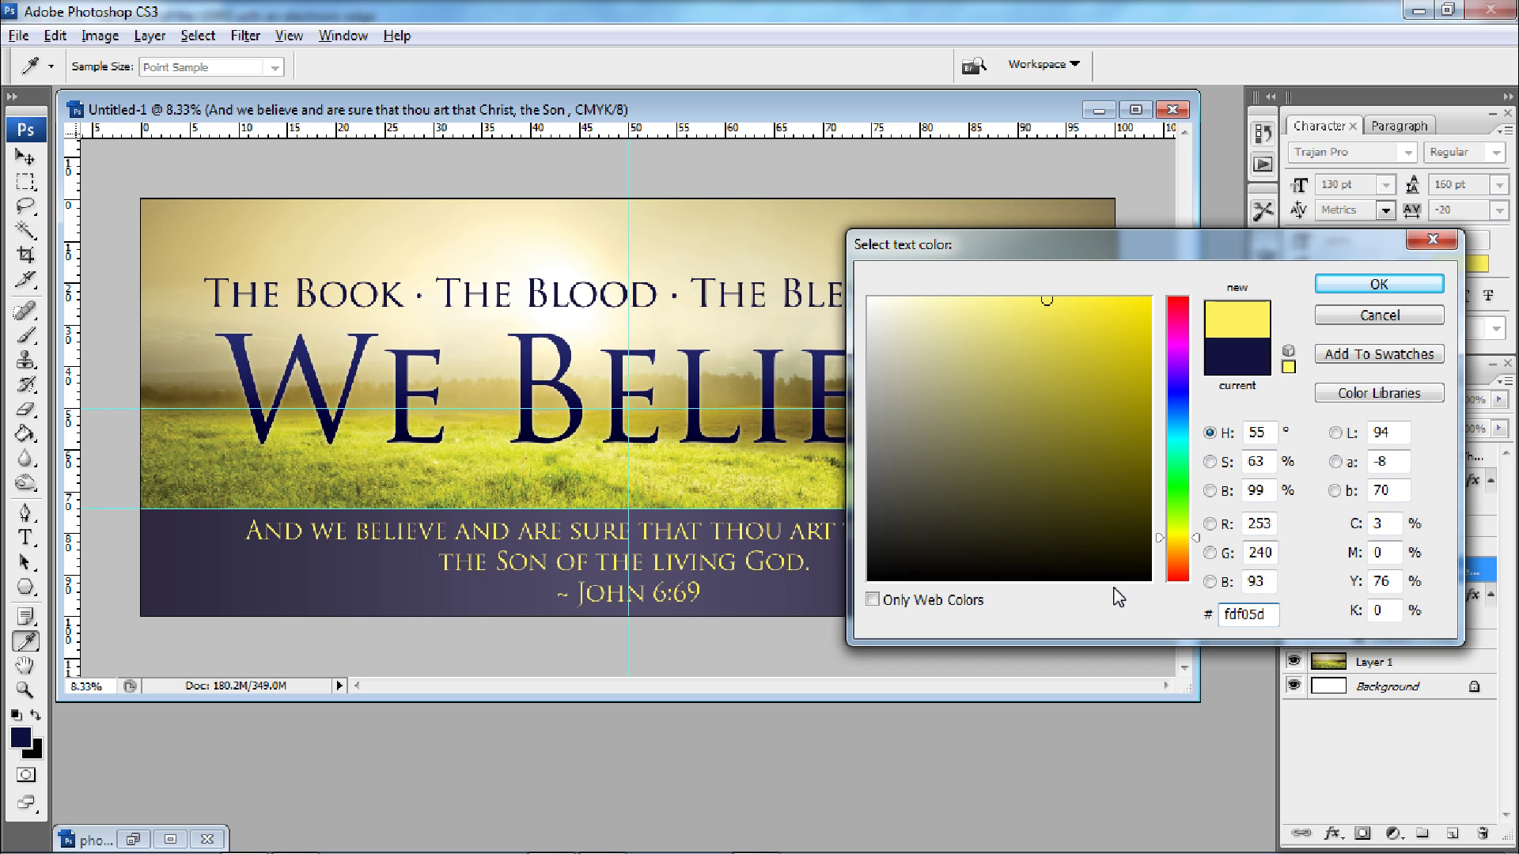
key(Return)
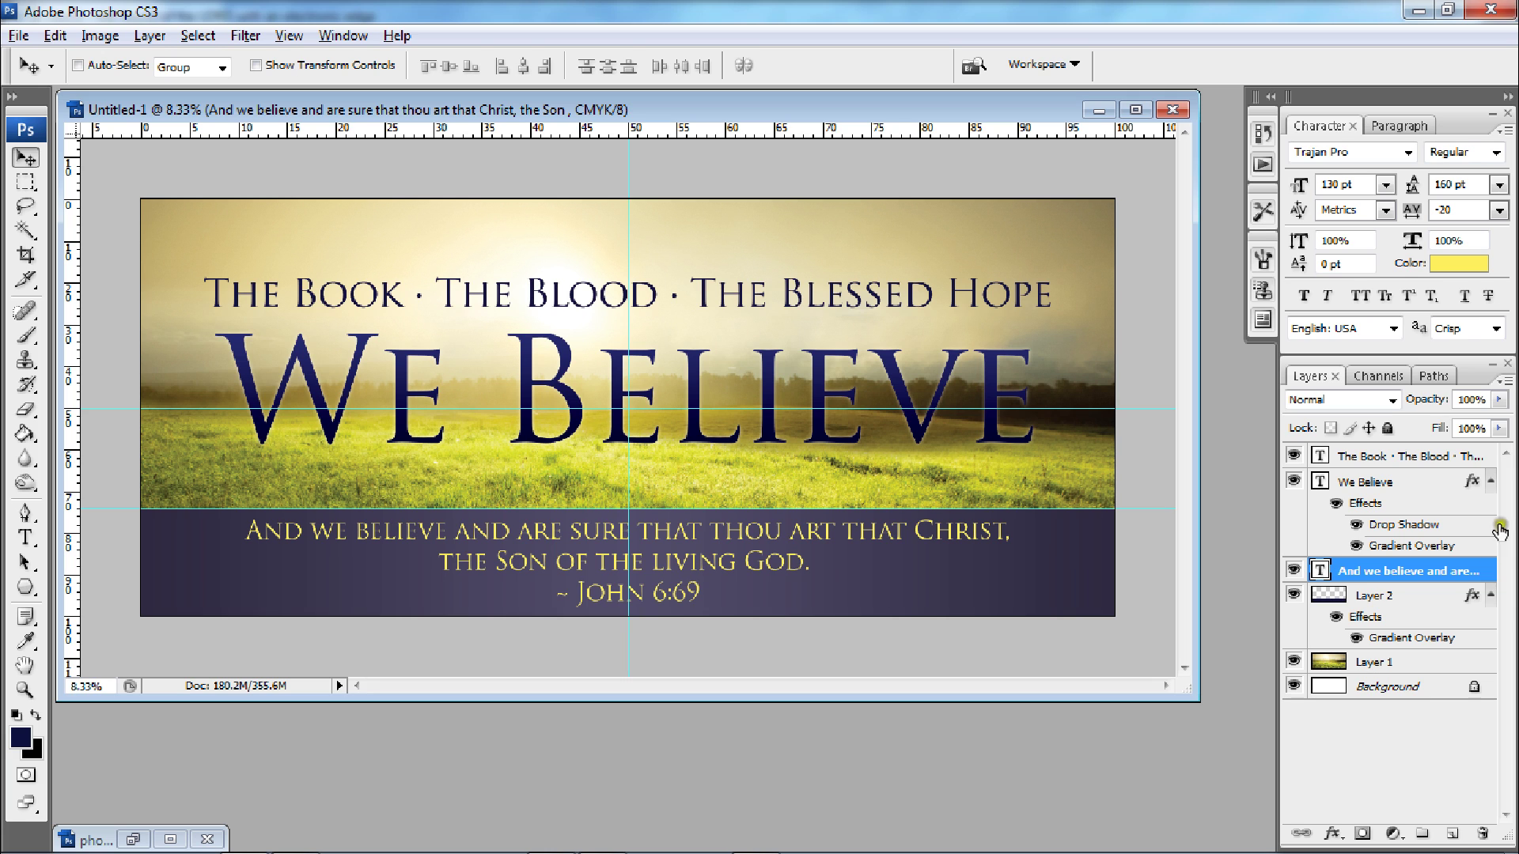
Add a Drop Shadow with the default settings to the verse text layer.
key(h)
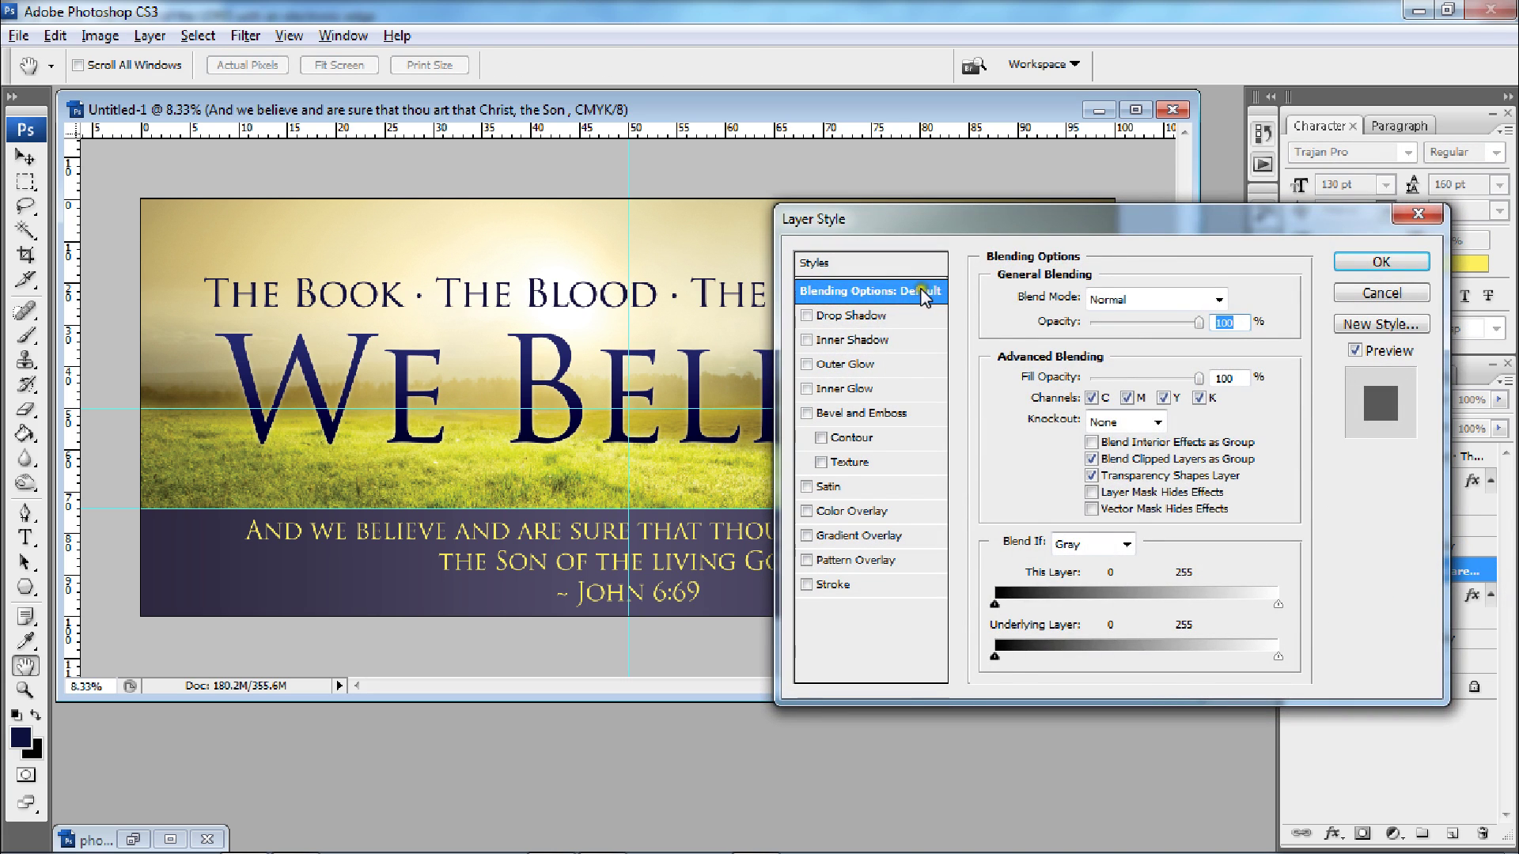
click(857, 315)
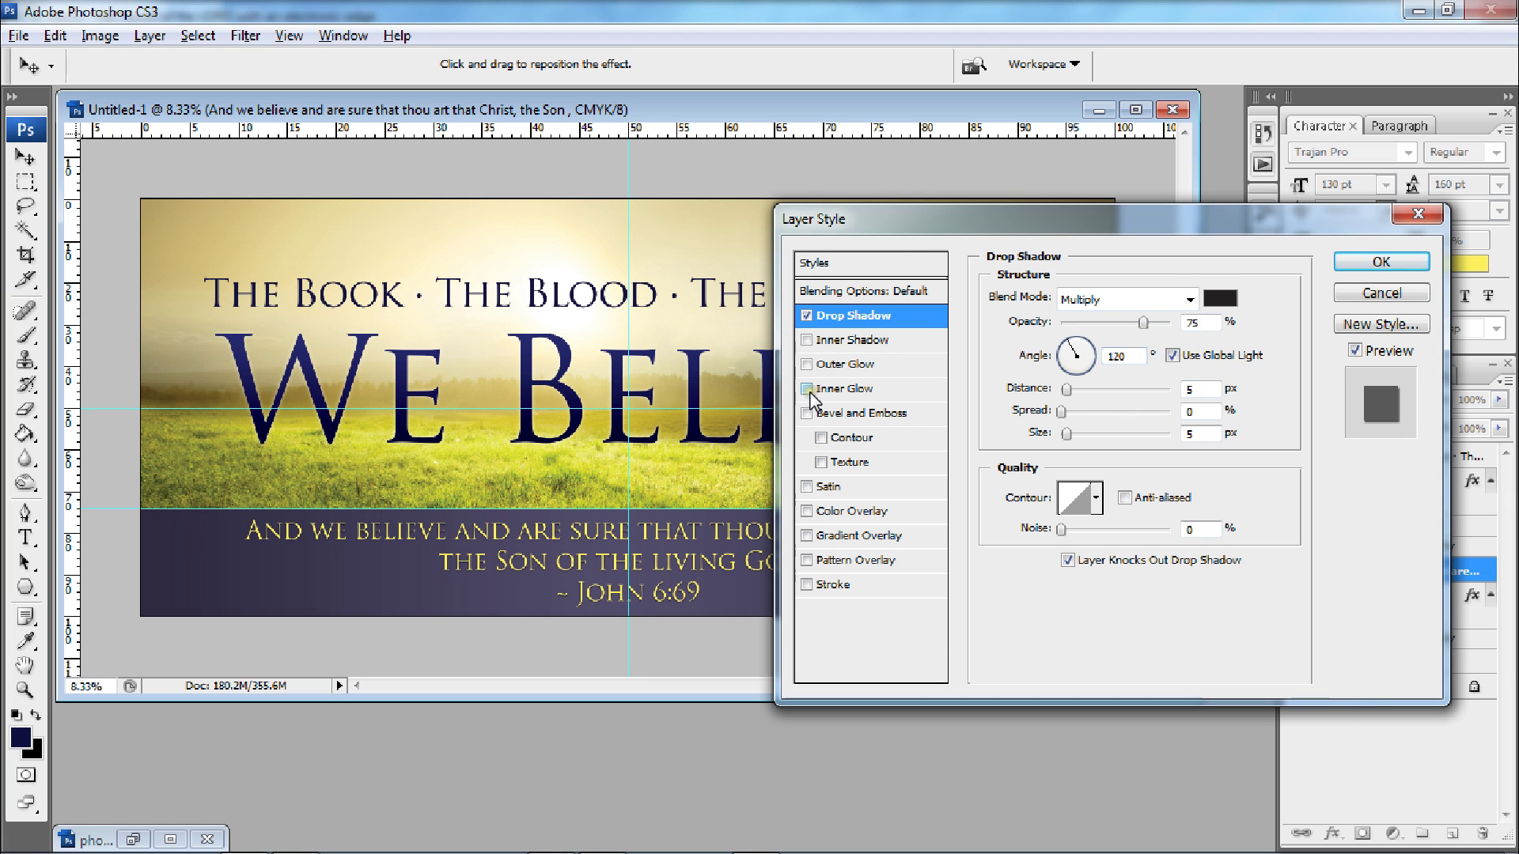
key(Return)
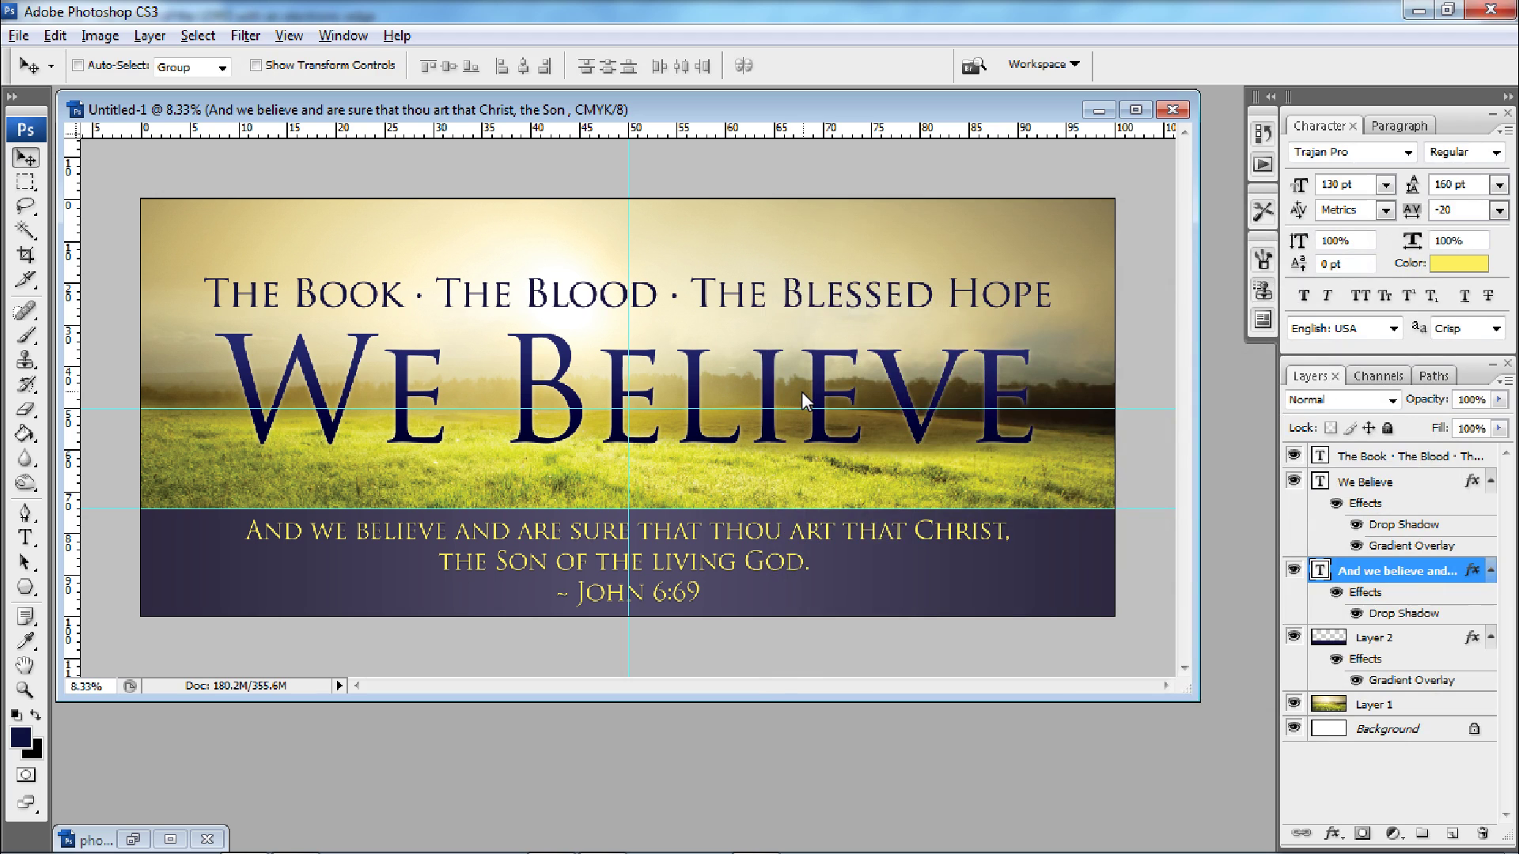
Start saving the banner document and browse to the We Believe folder inside the Guides folder of Church Design Resource.
key(ctrl+s)
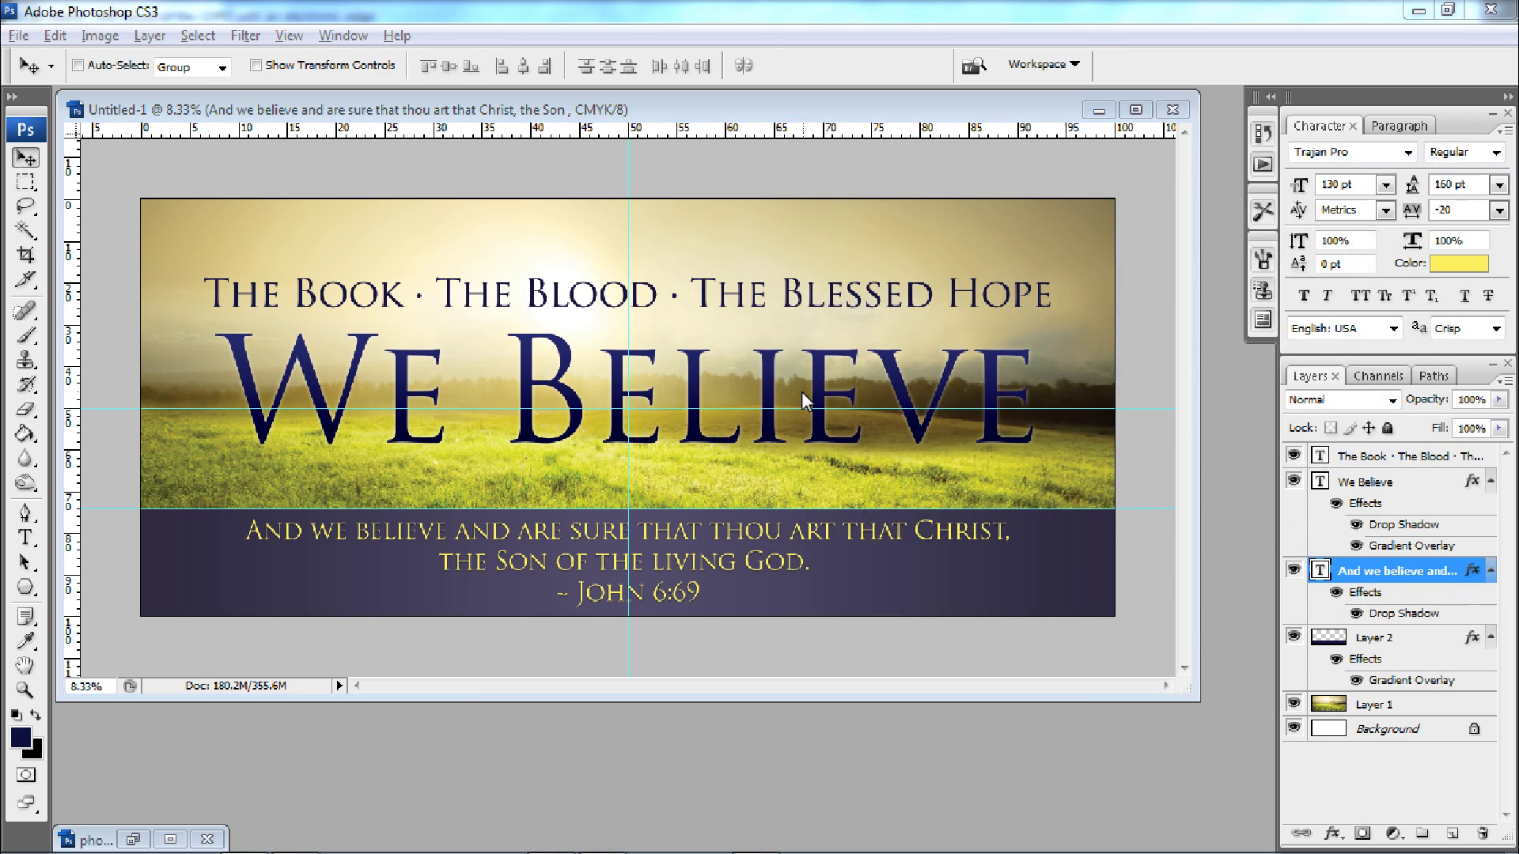
click(903, 85)
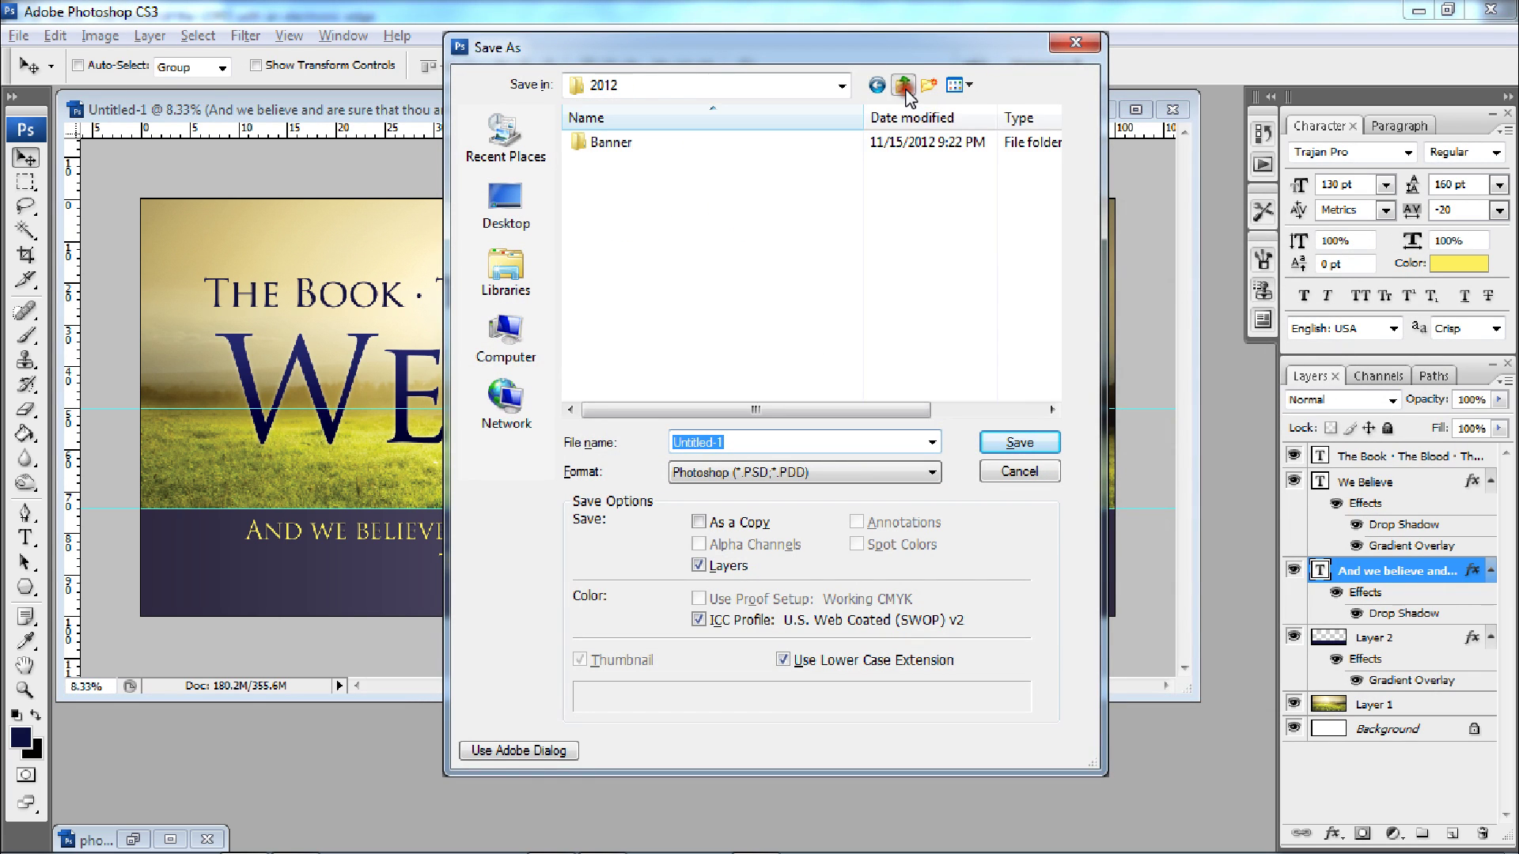
click(903, 84)
click(902, 85)
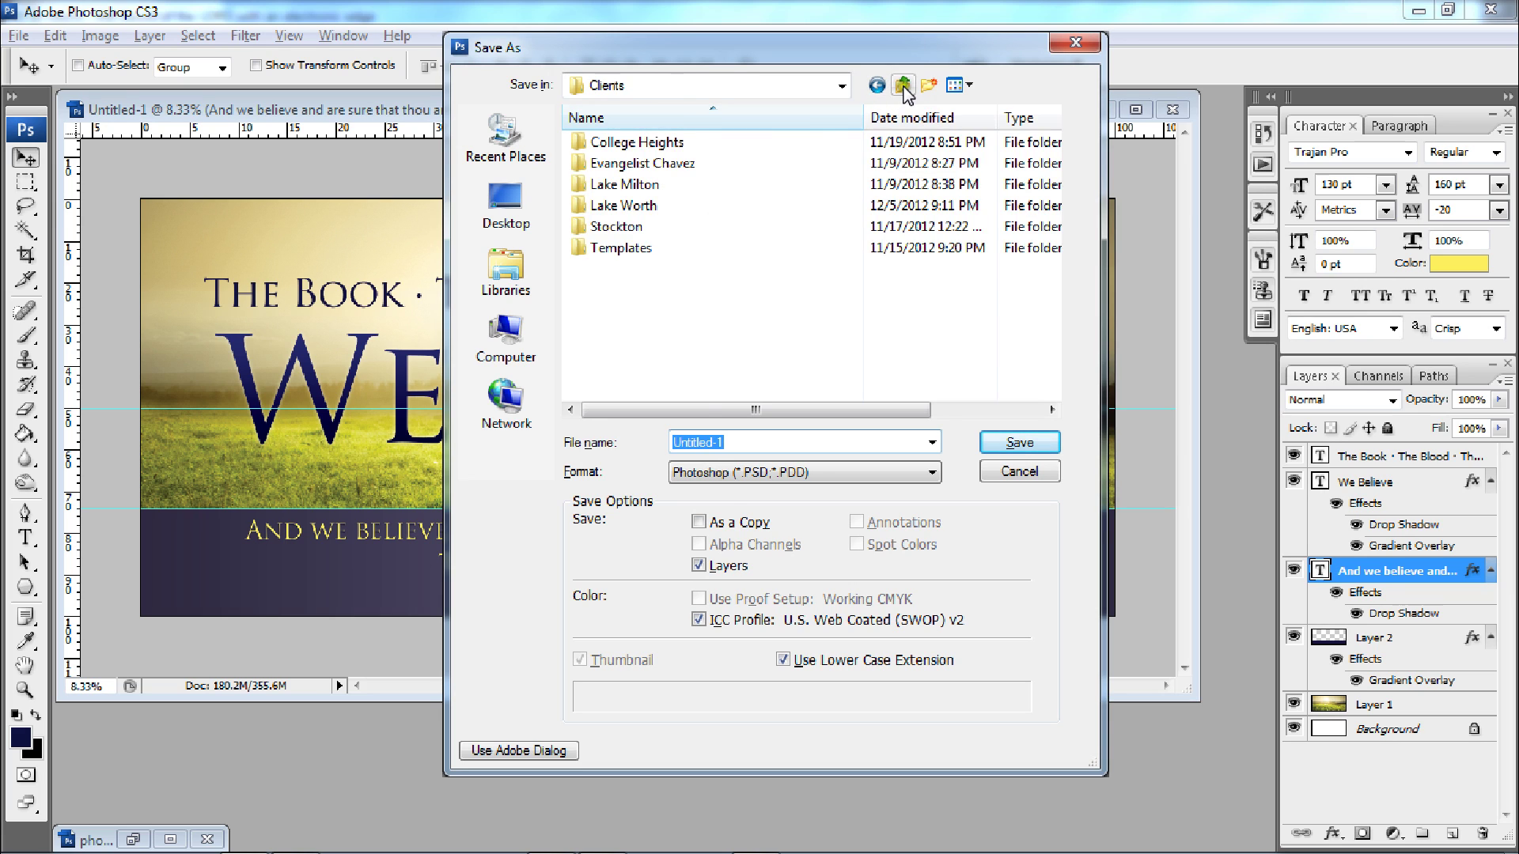
click(903, 85)
click(733, 205)
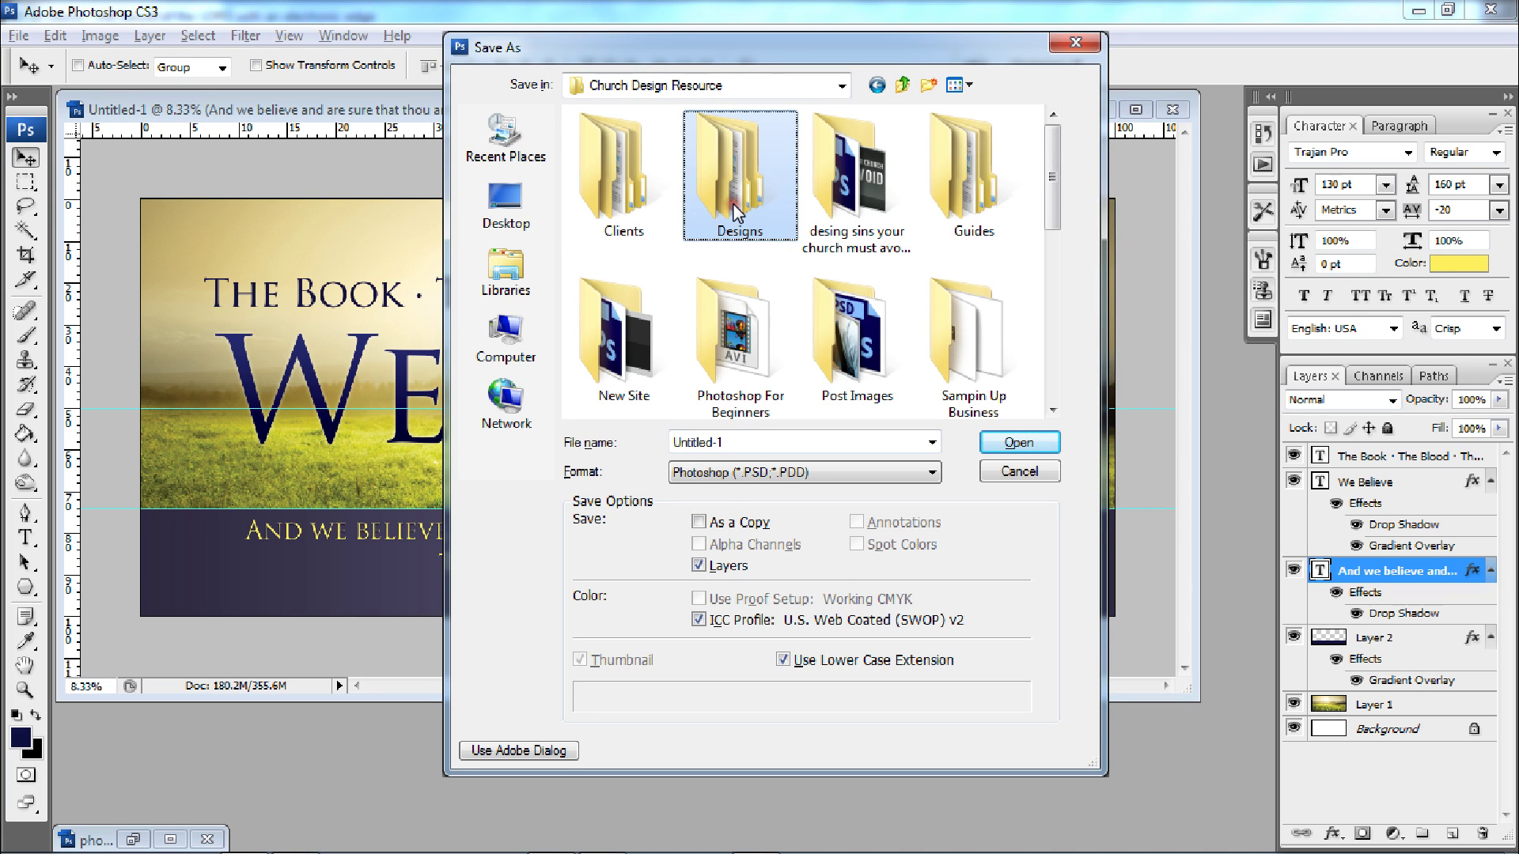
double_click(736, 210)
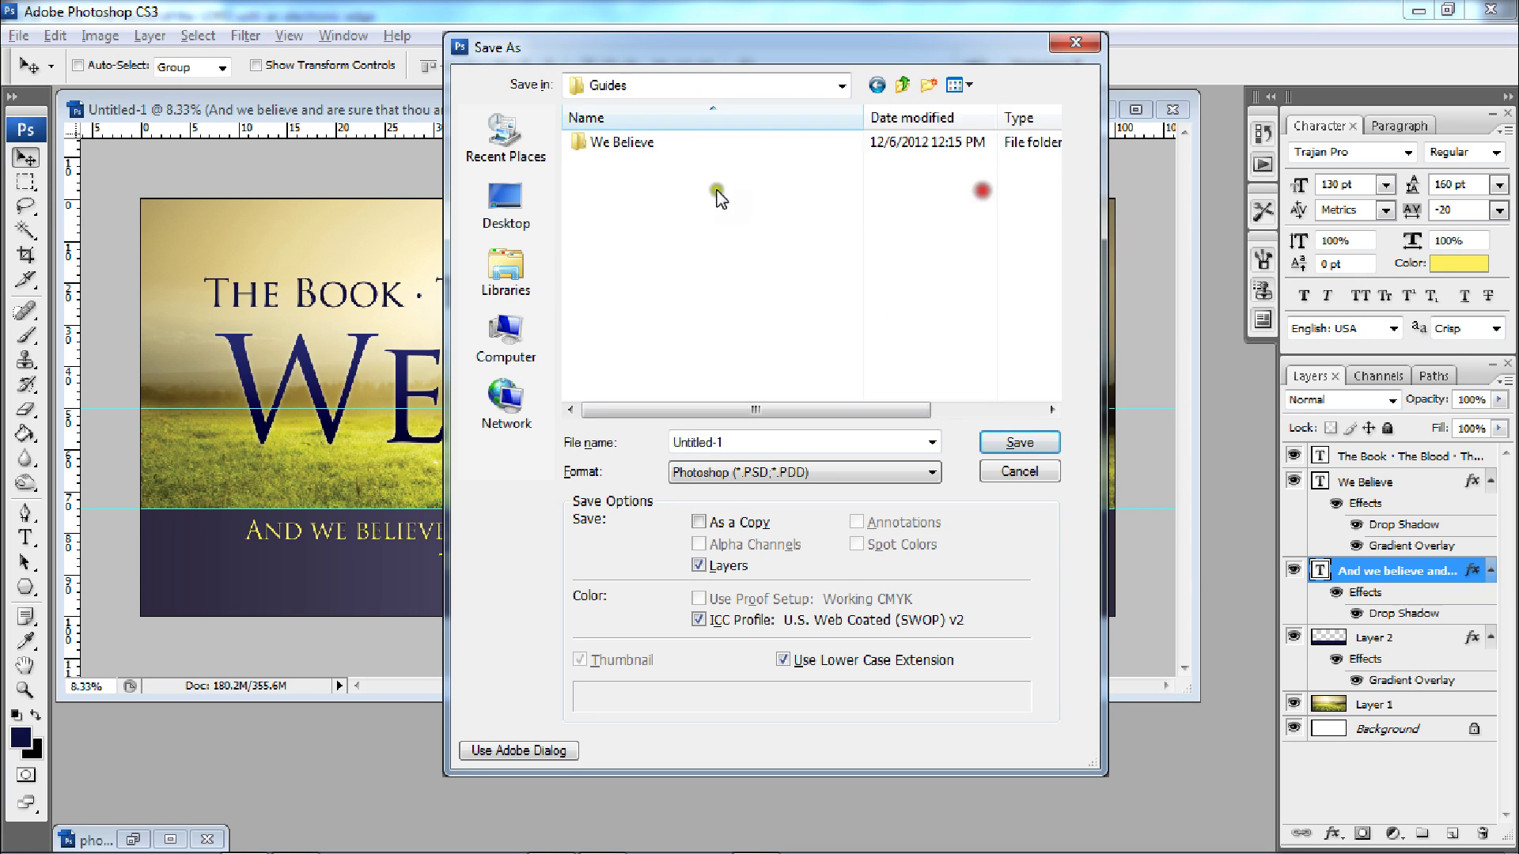
double_click(625, 144)
Name the file We Believe and save it in Photoshop PSD format with layers and the default options.
click(747, 443)
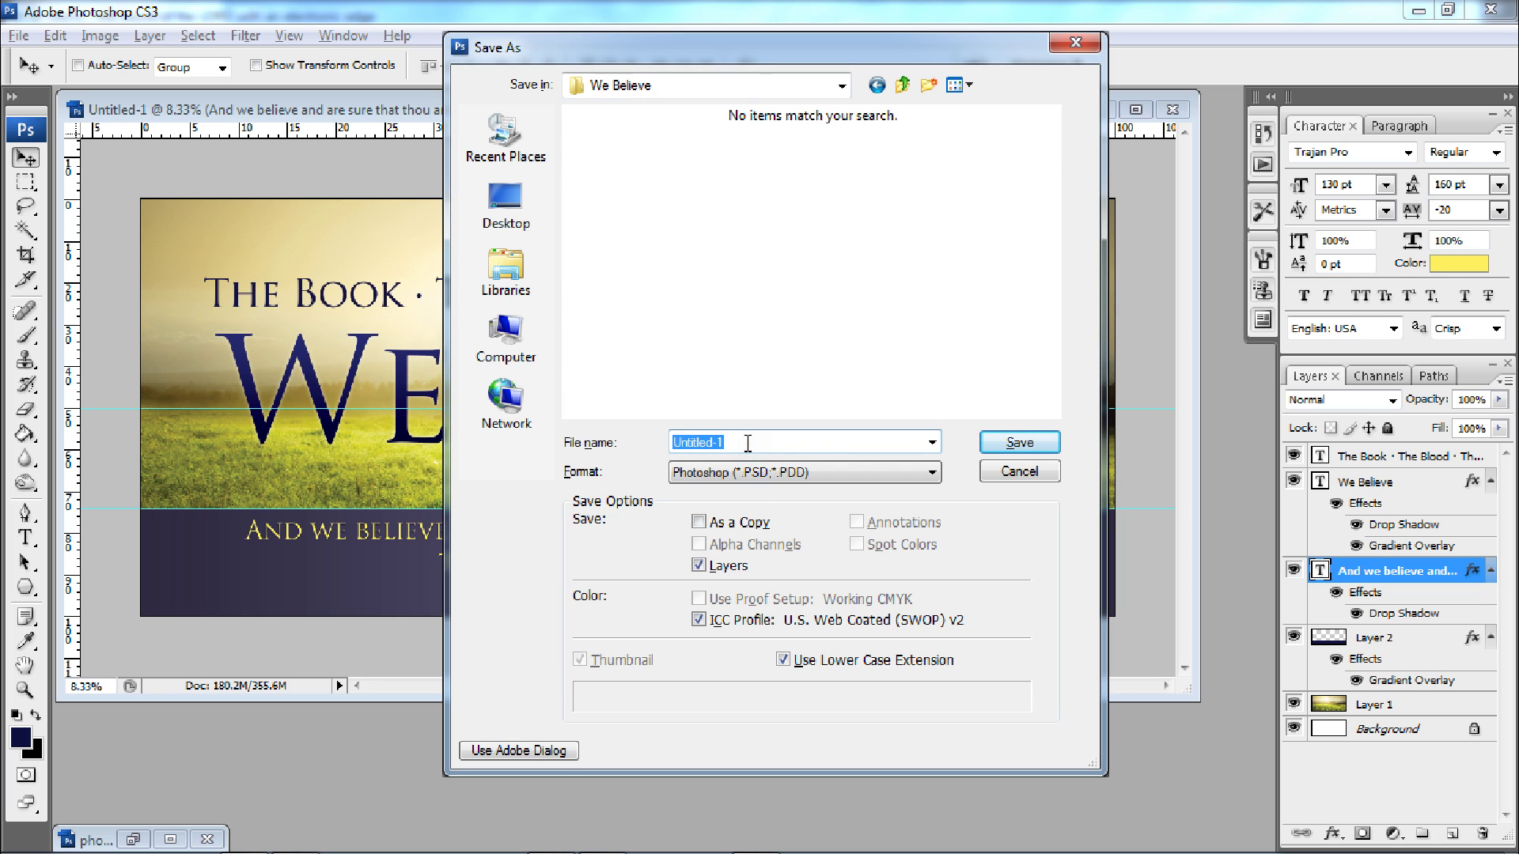
text(We Beliece)
key(BackSpace)
key(BackSpace)
text(ve)
key(Return)
key(Return)
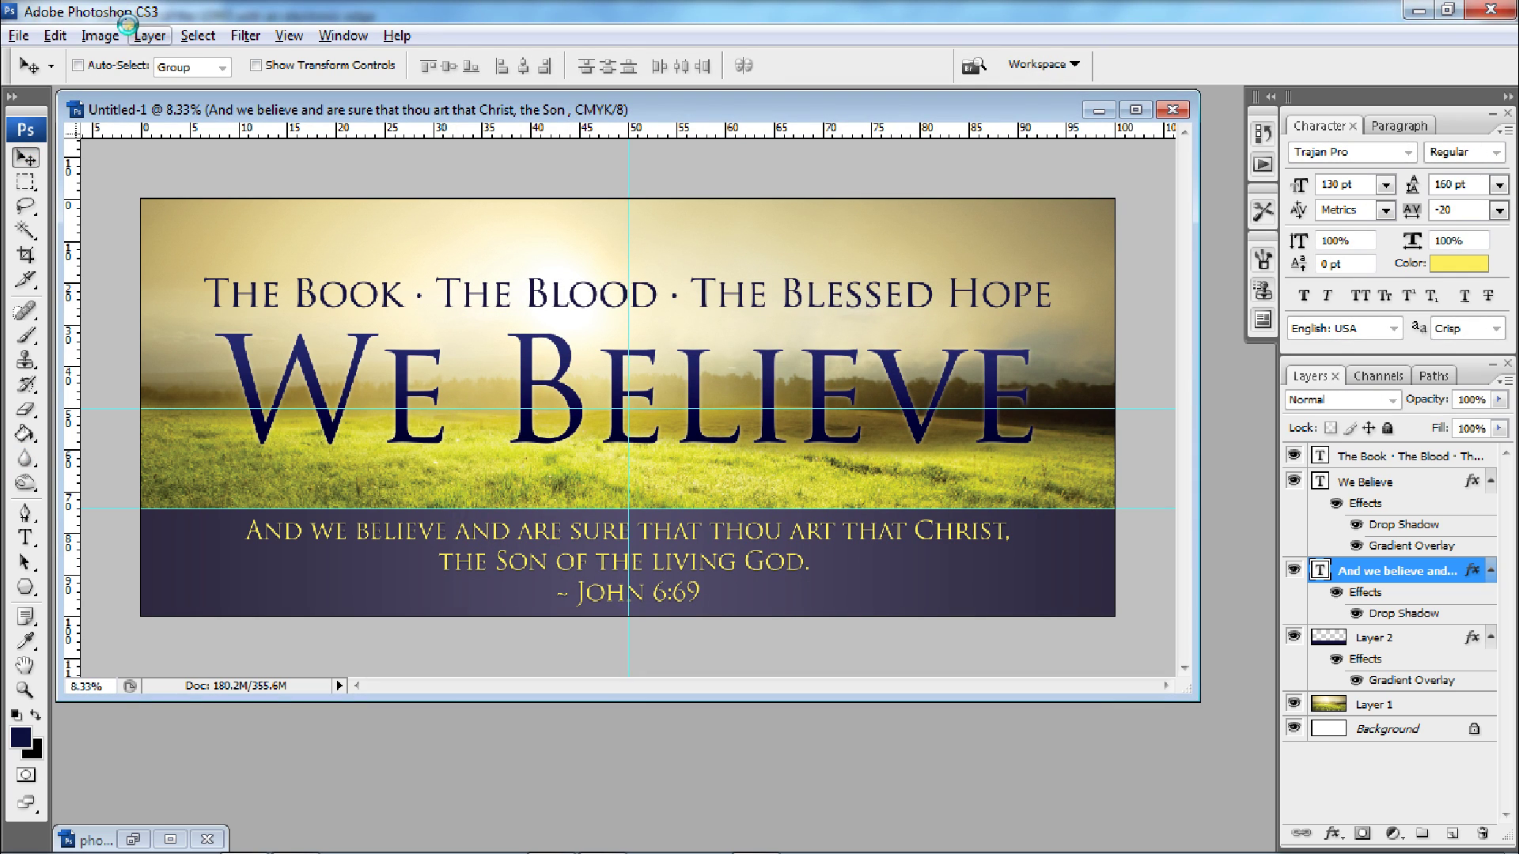
Save a JPEG version of the banner named We Believe in the same folder, with Maximum quality 12 and Baseline ("Standard") format.
click(93, 43)
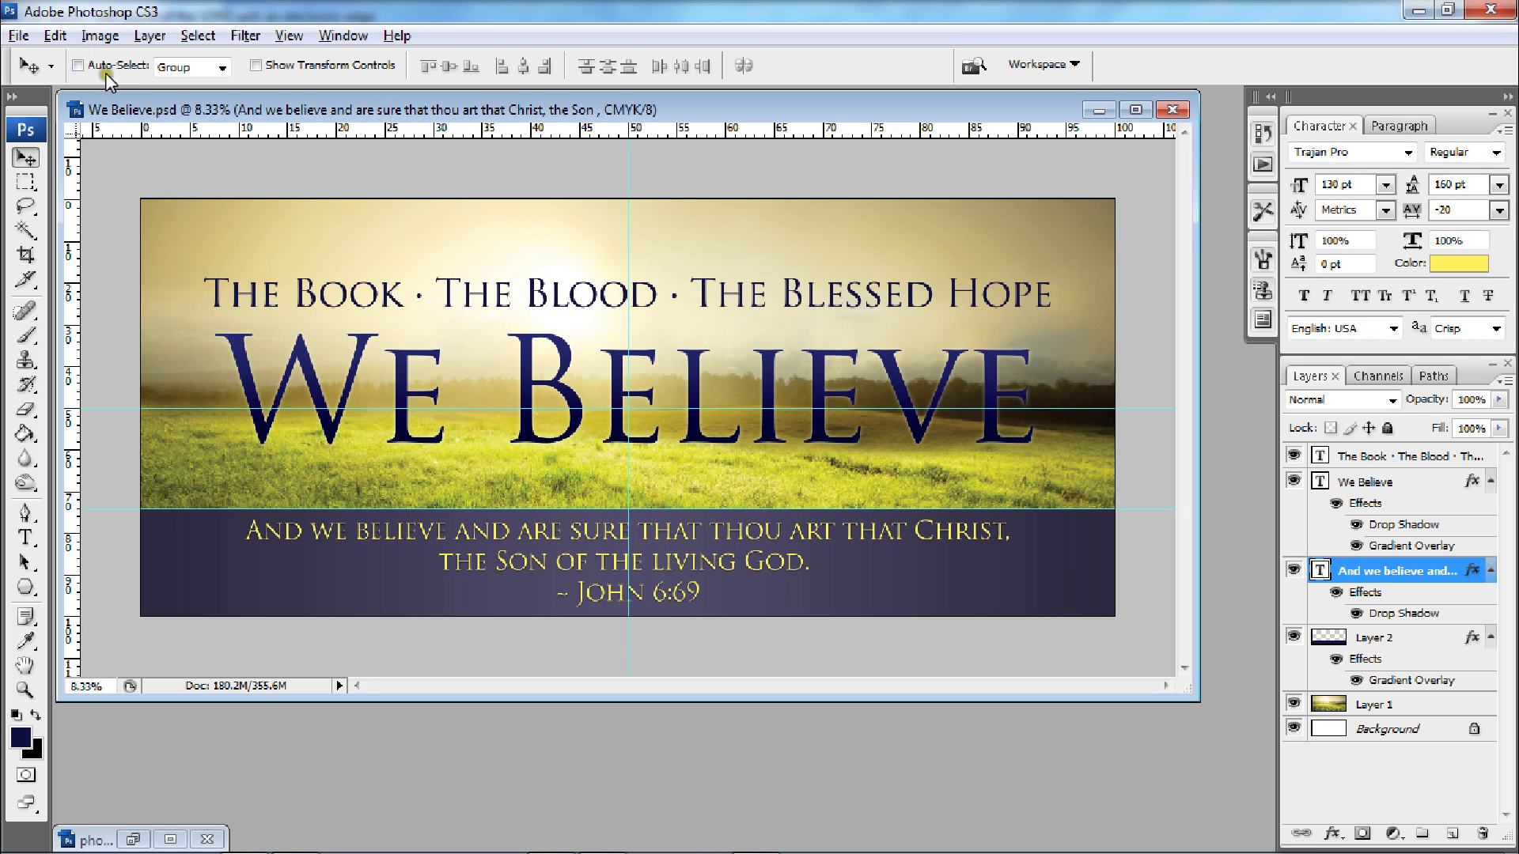
click(19, 36)
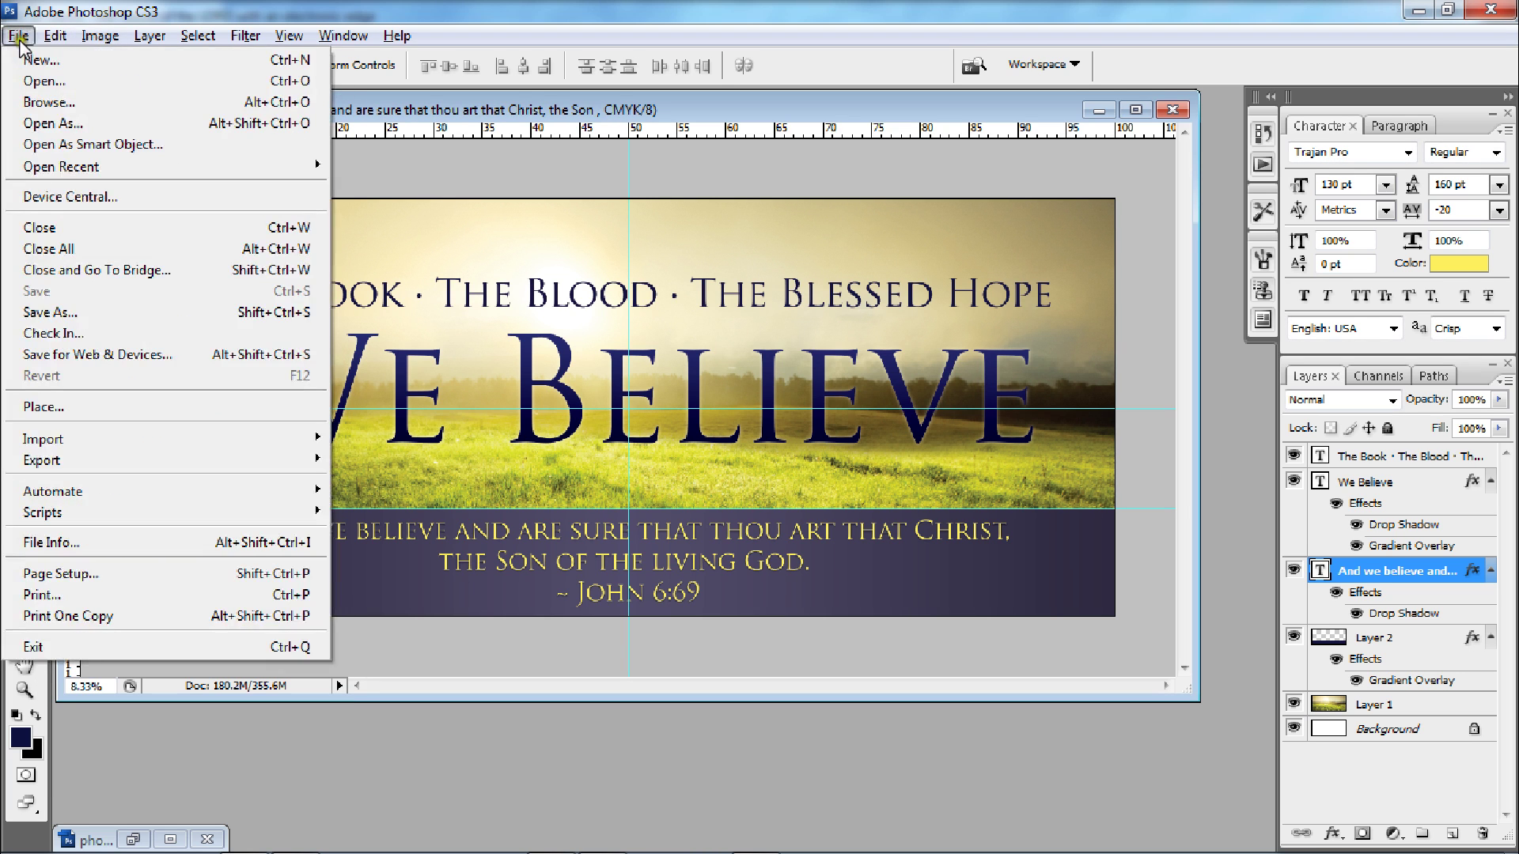
click(49, 312)
click(761, 472)
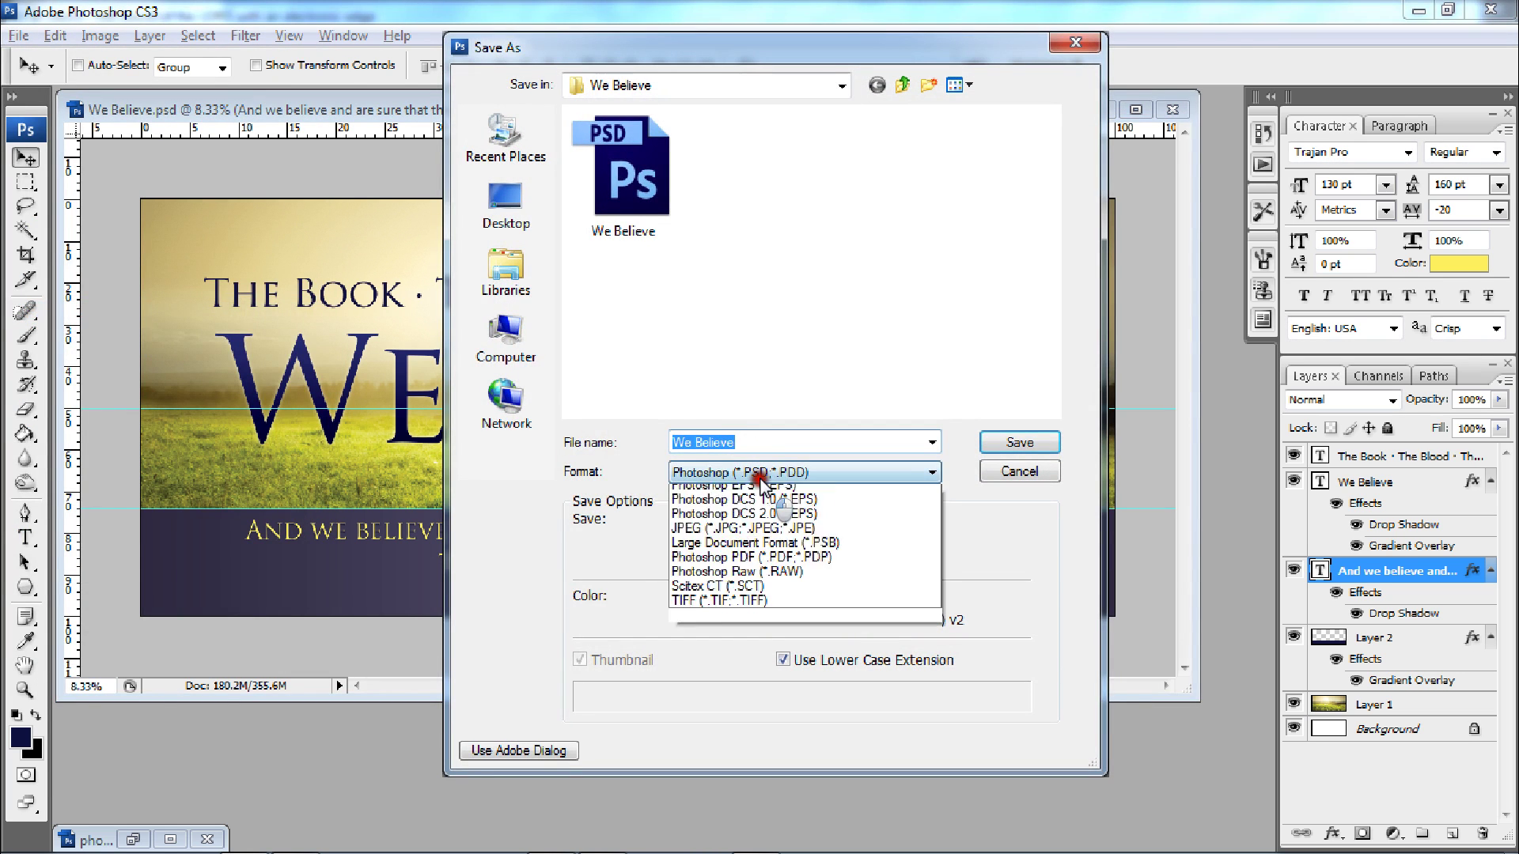
click(703, 548)
drag(736, 441, 895, 434)
key(BackSpace)
key(Return)
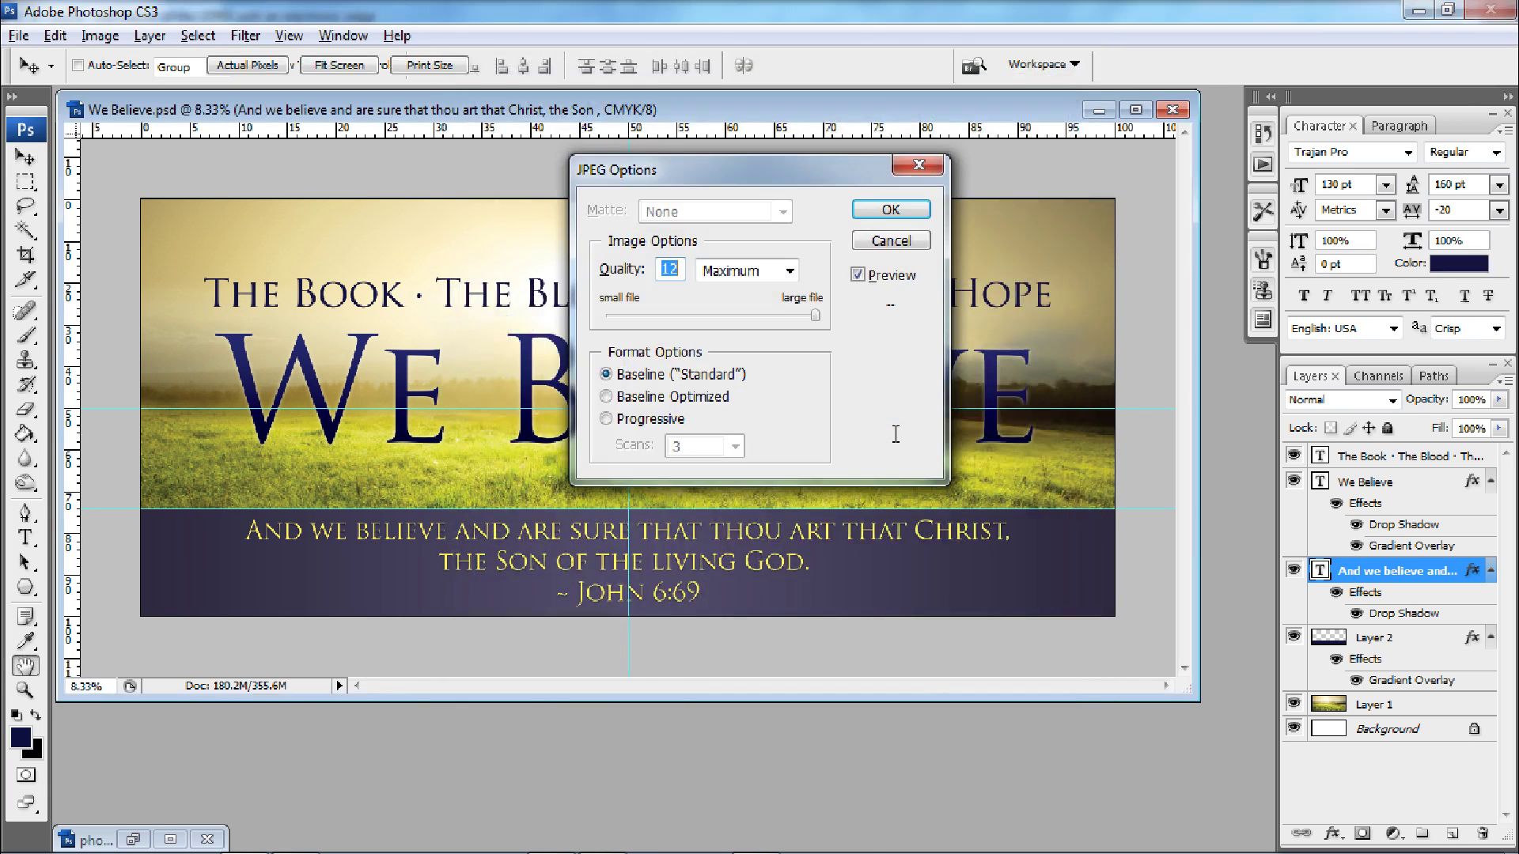
click(884, 209)
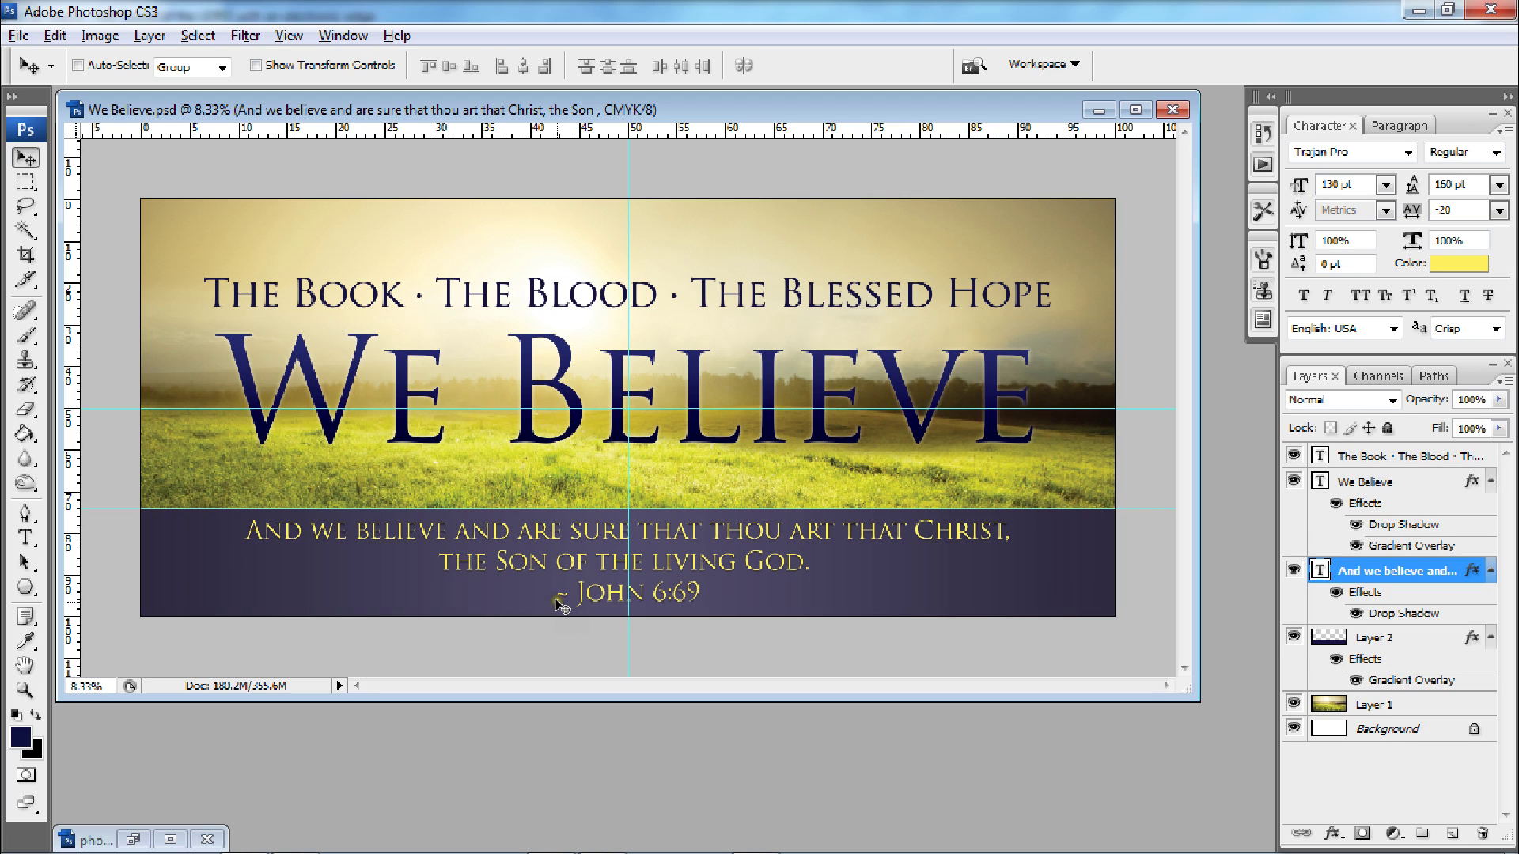
Add a closing tilde after "John 6:69" in the verse text and commit the edit.
key(t)
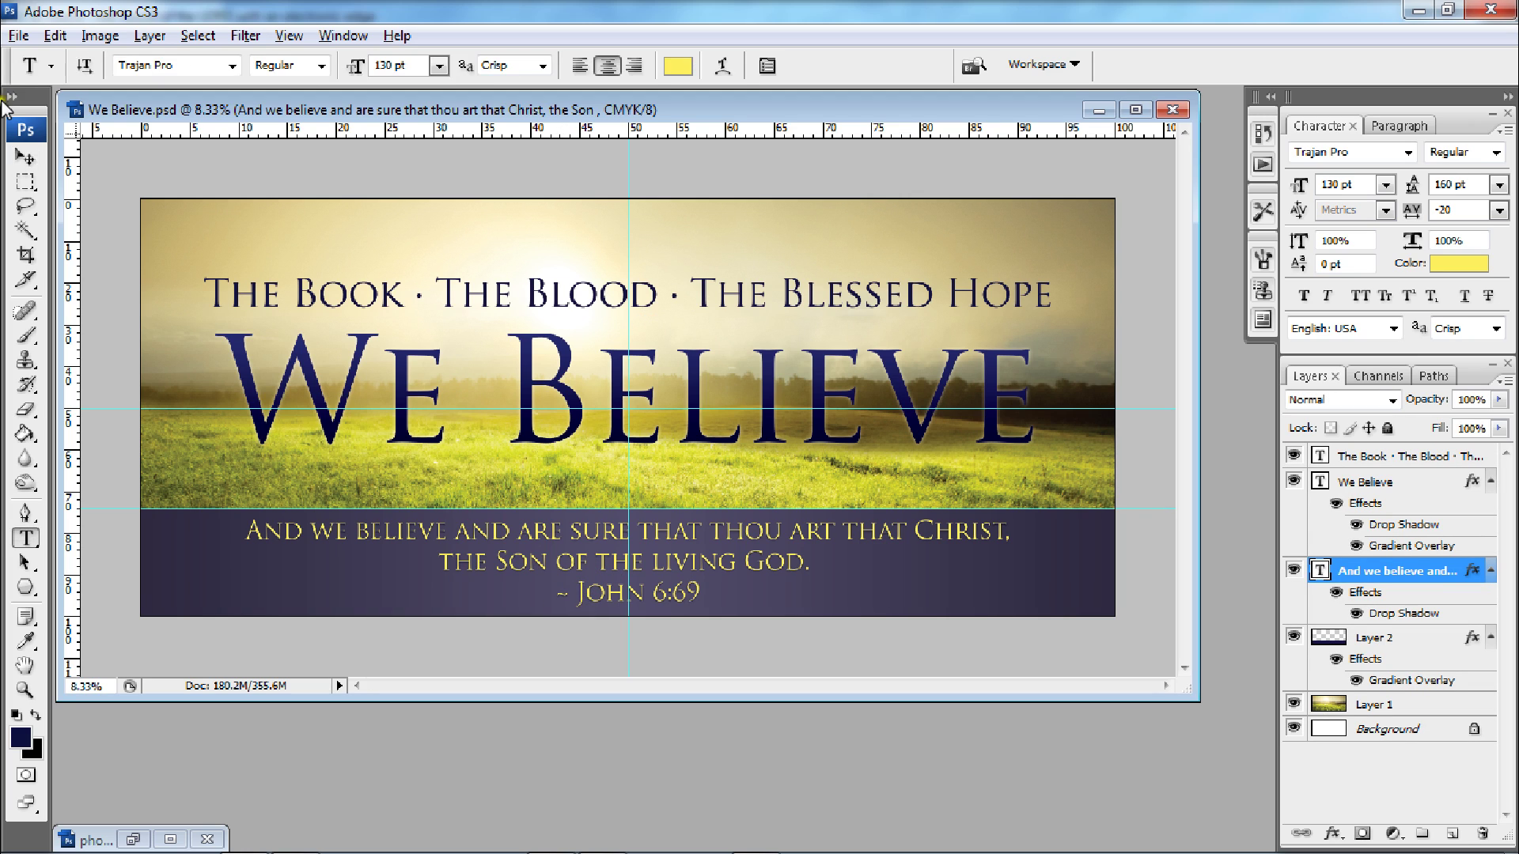
click(701, 592)
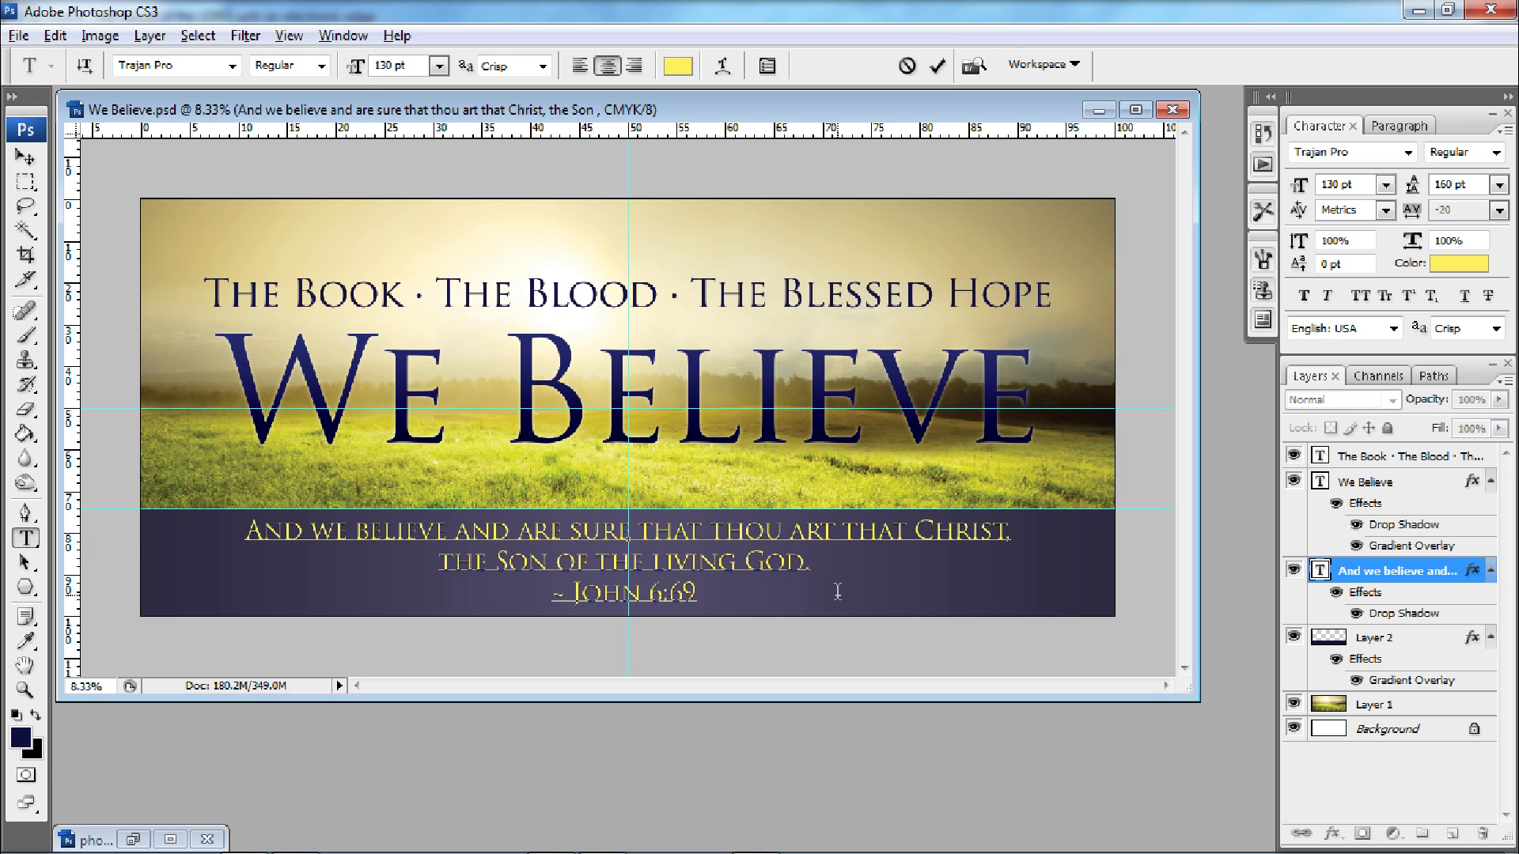
text(~)
click(1357, 574)
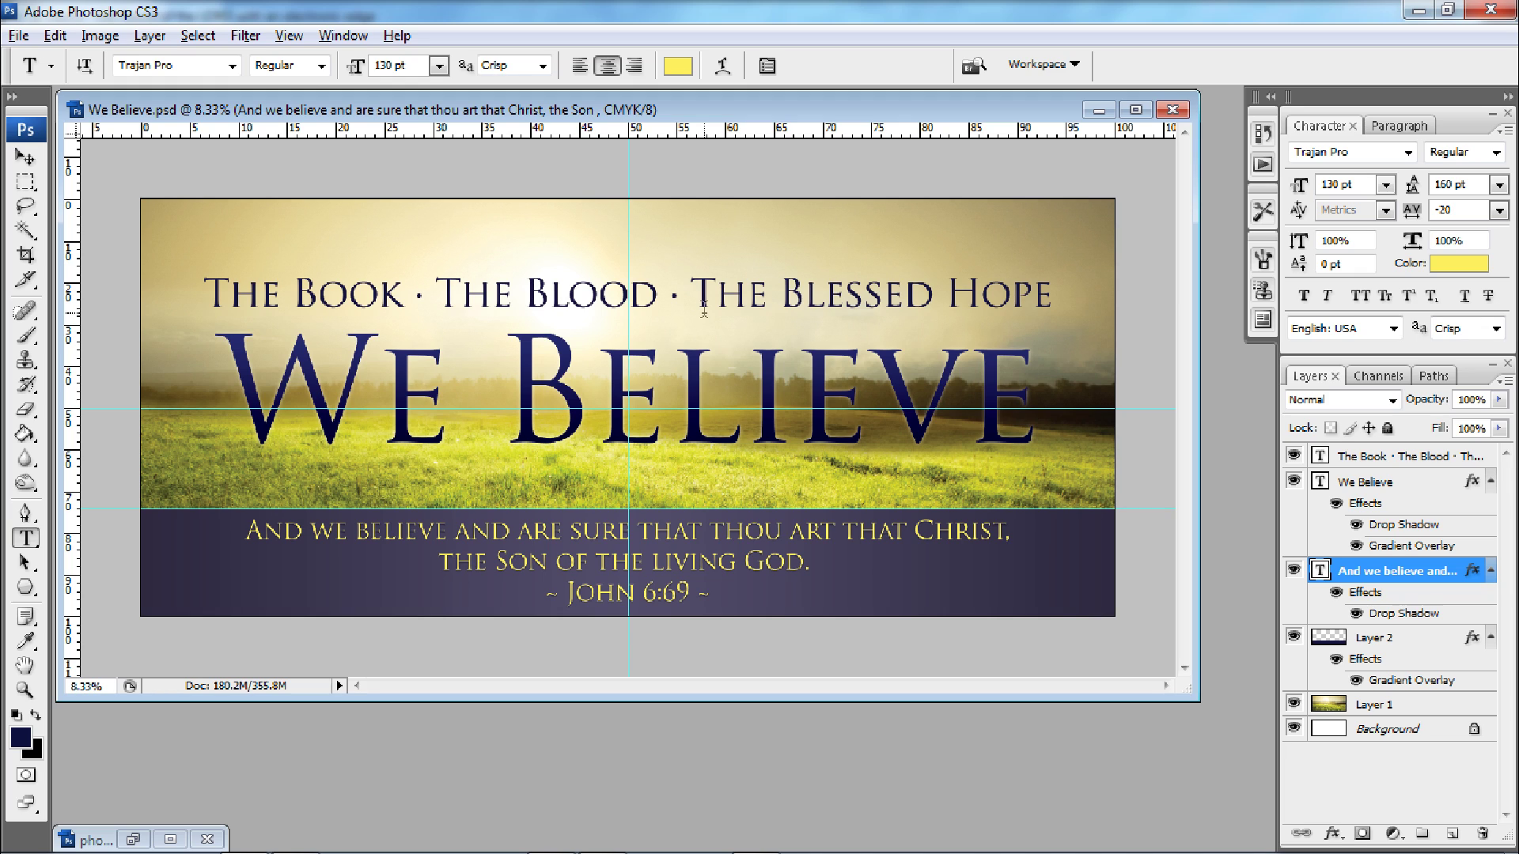
Nudge the meadow photo on Layer 1 straight down in large increments with the Move tool.
click(1418, 707)
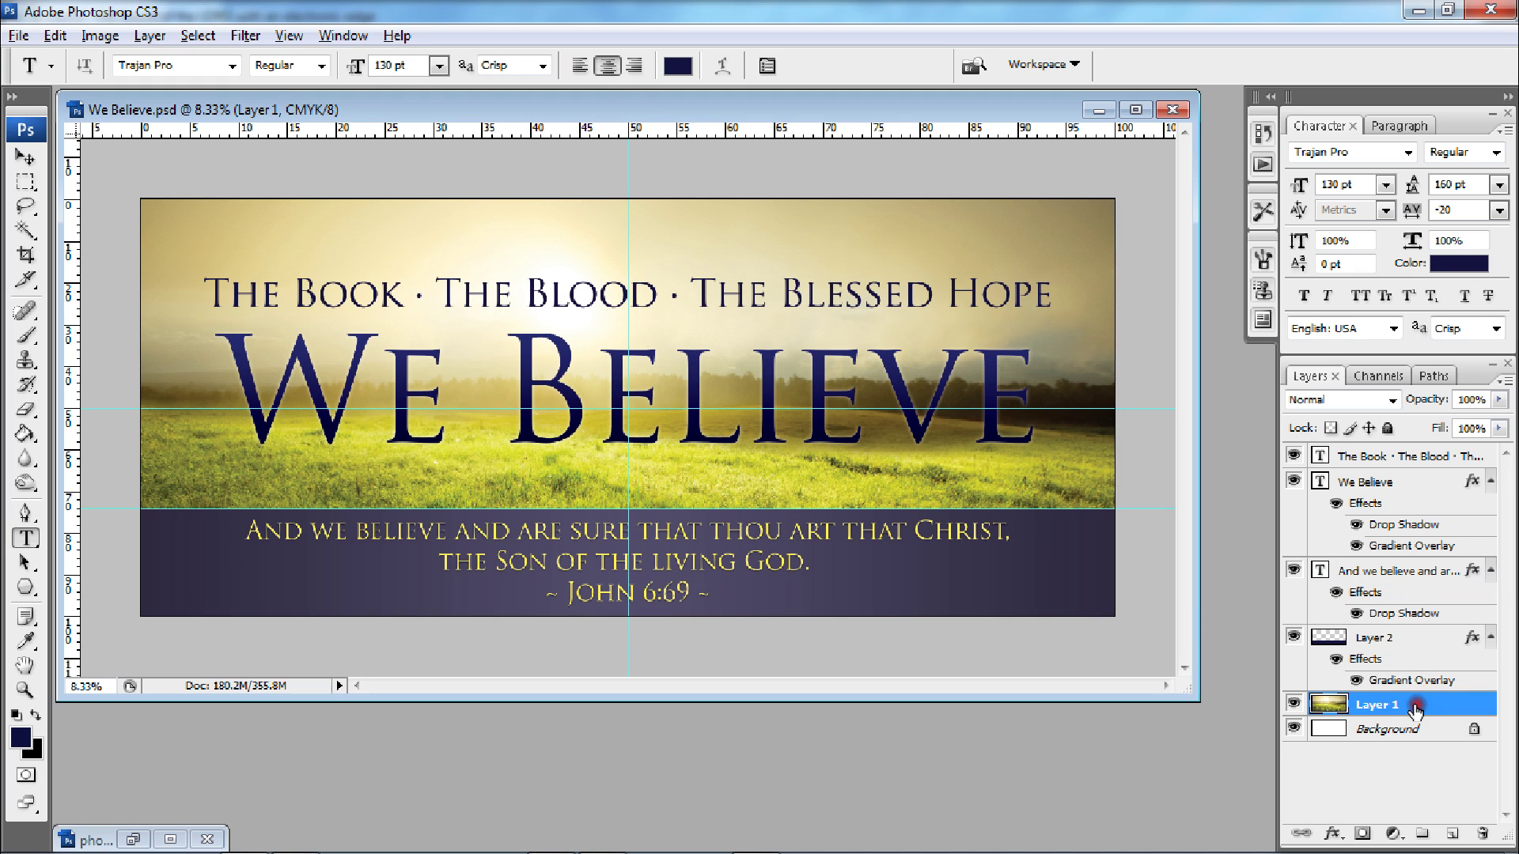
click(25, 157)
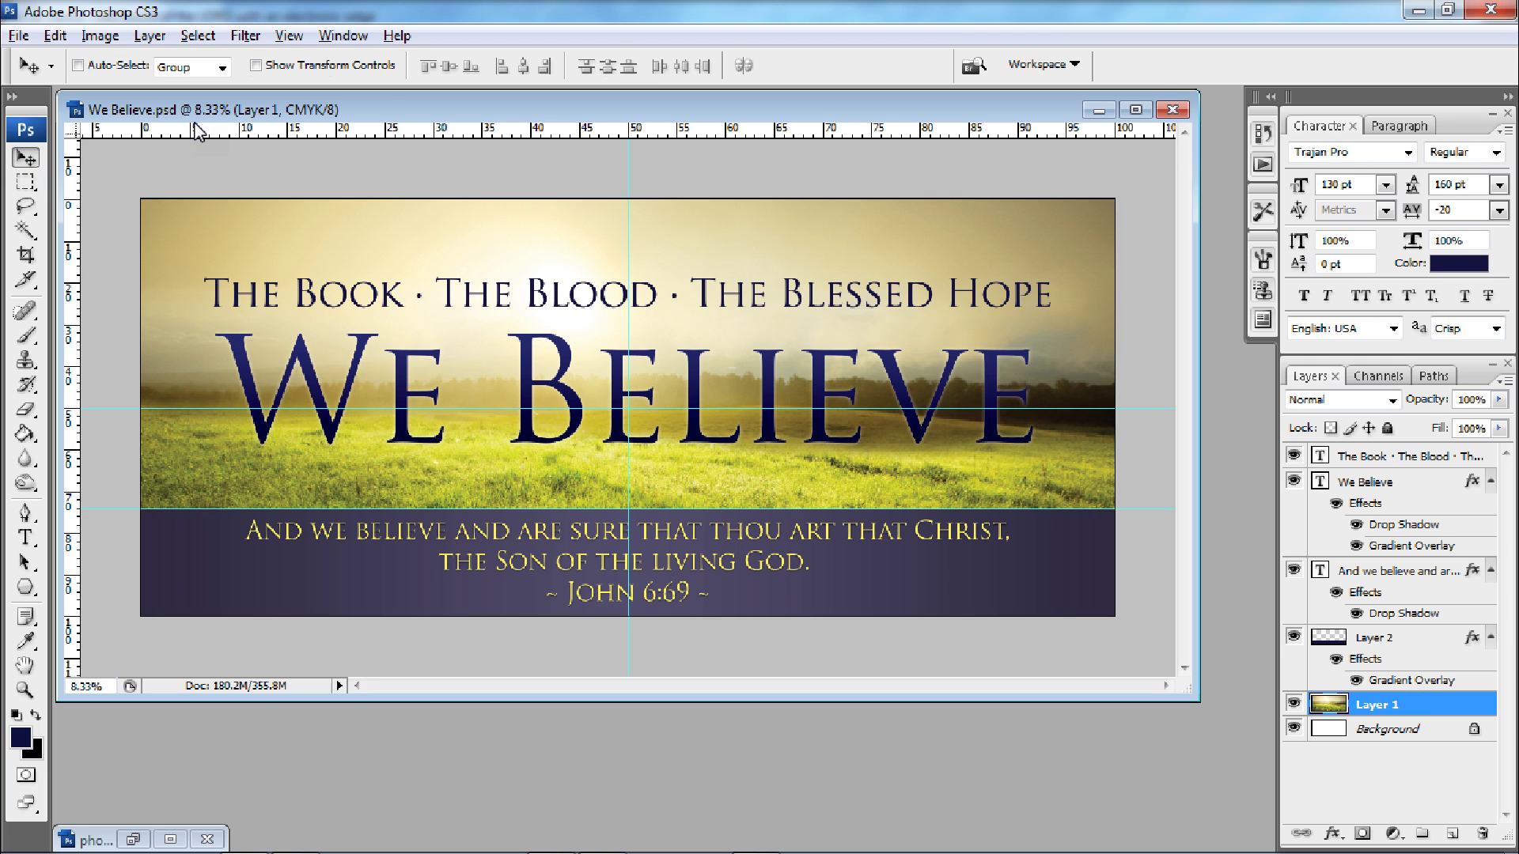
key(shift+Down)
key(shift+Down)
key(shift+Down)
key(shift+Down)
key(shift+Down)
key(shift+Down)
key(shift+Down)
key(shift+Down)
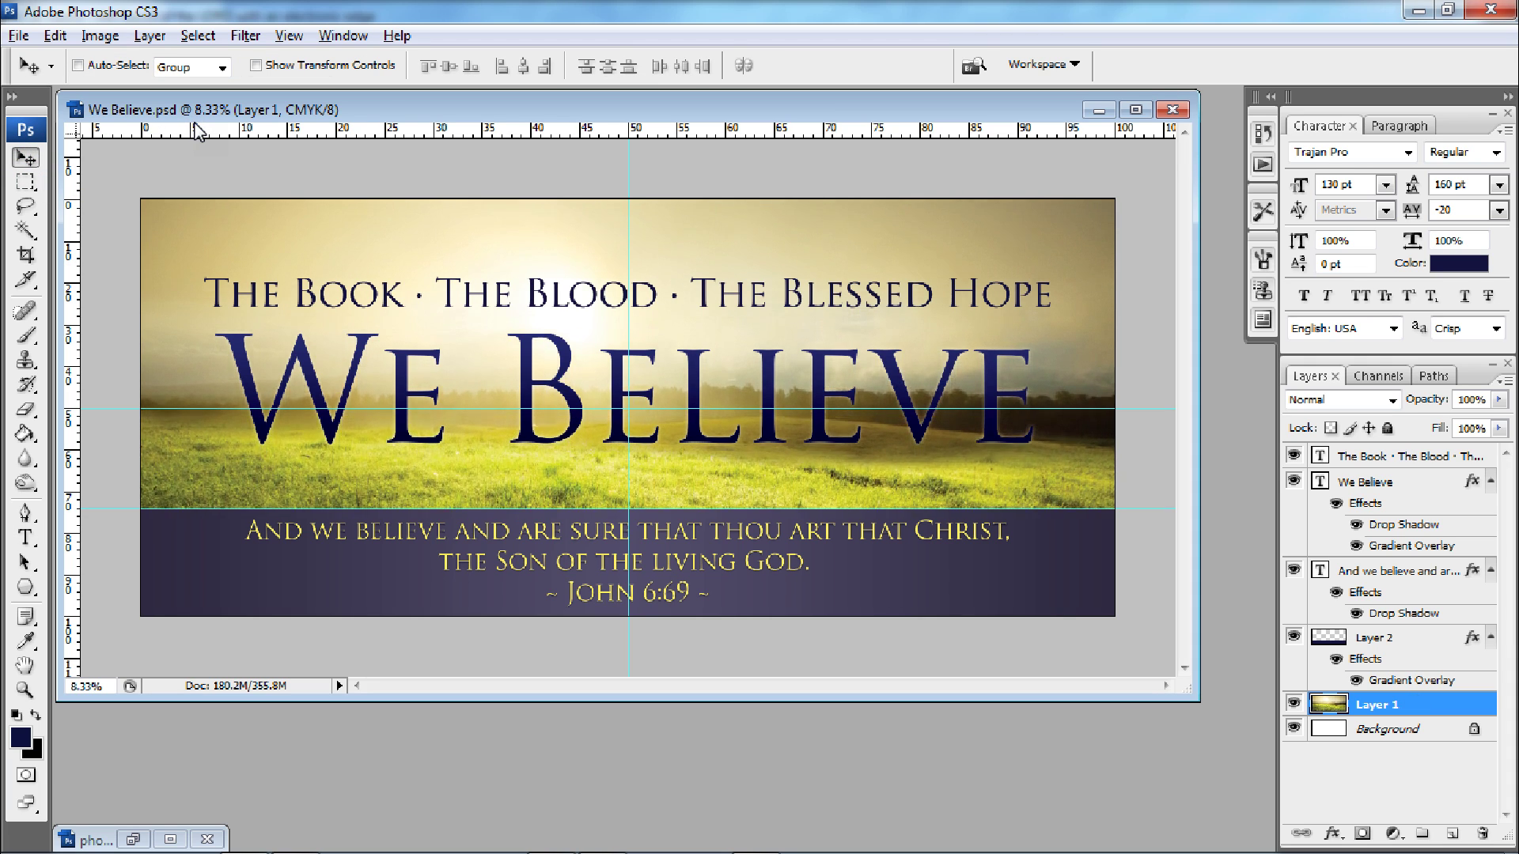
key(shift+Down)
key(shift+Down)
key(shift+Down)
key(shift+Down)
key(shift+Down)
key(shift+Down)
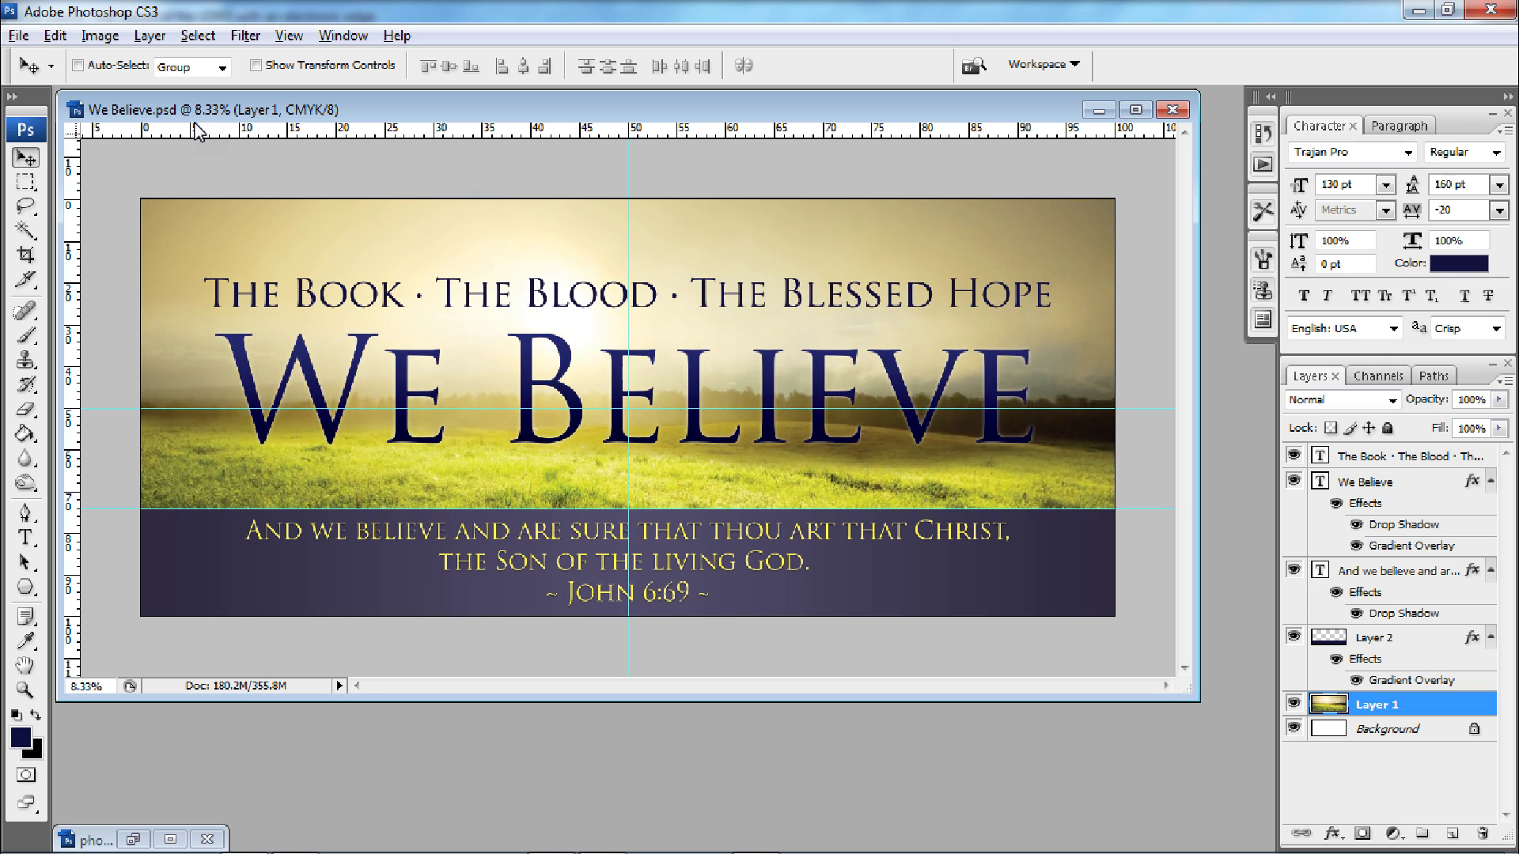
Nudge the meadow photo layer partway back up in large increments.
key(shift+Up)
key(shift+Up)
key(shift+Up)
key(shift+Up)
key(shift+Up)
key(shift+Up)
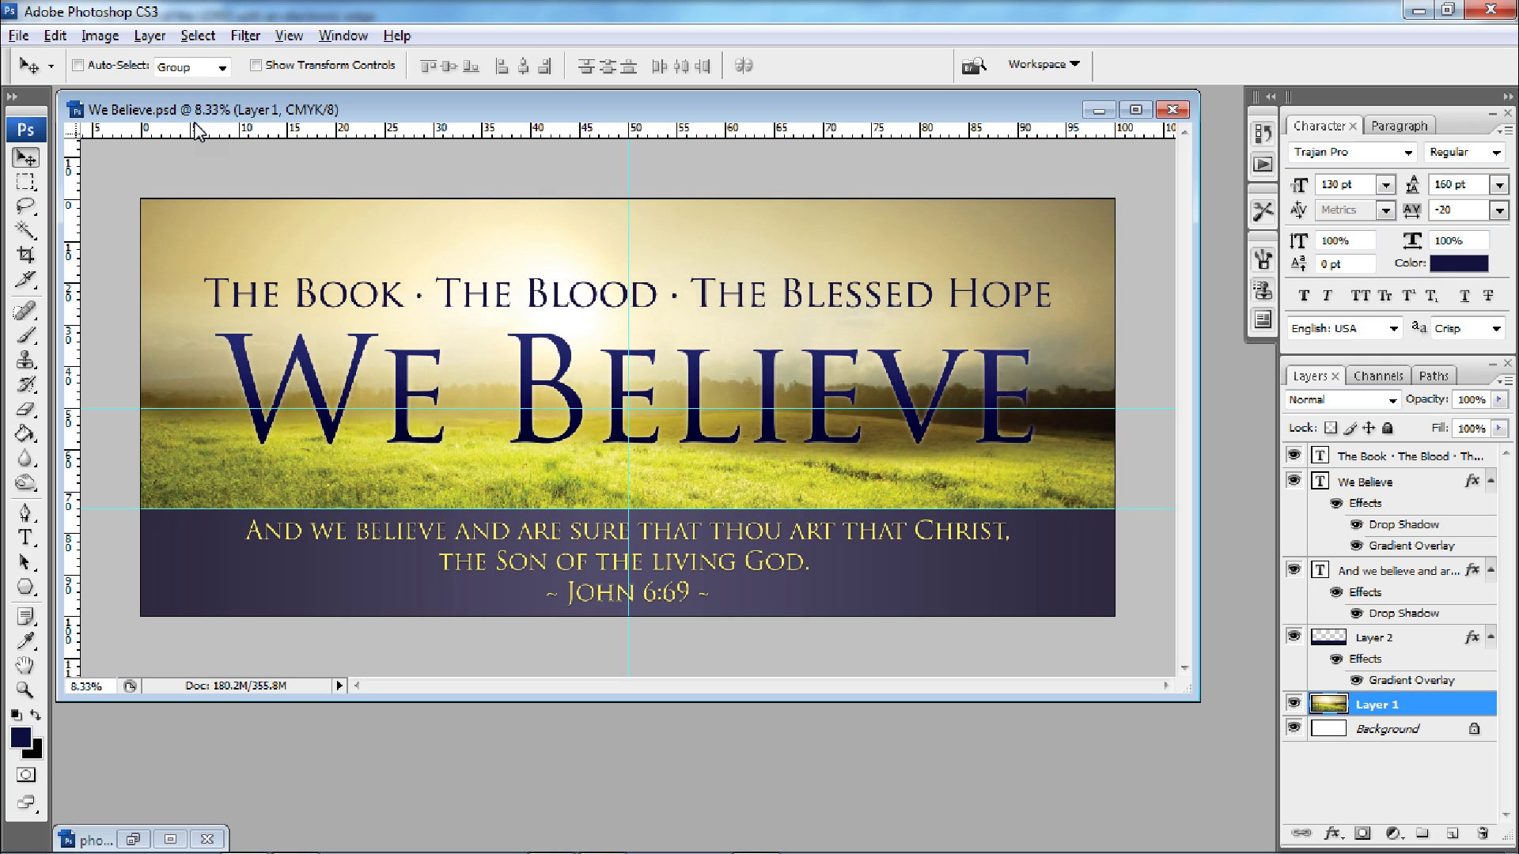
Switch to Chrome, load churchdesignresource.com in a new tab, and open its Church Banner – We Believe store page.
key(alt+Tab)
key(alt+Tab)
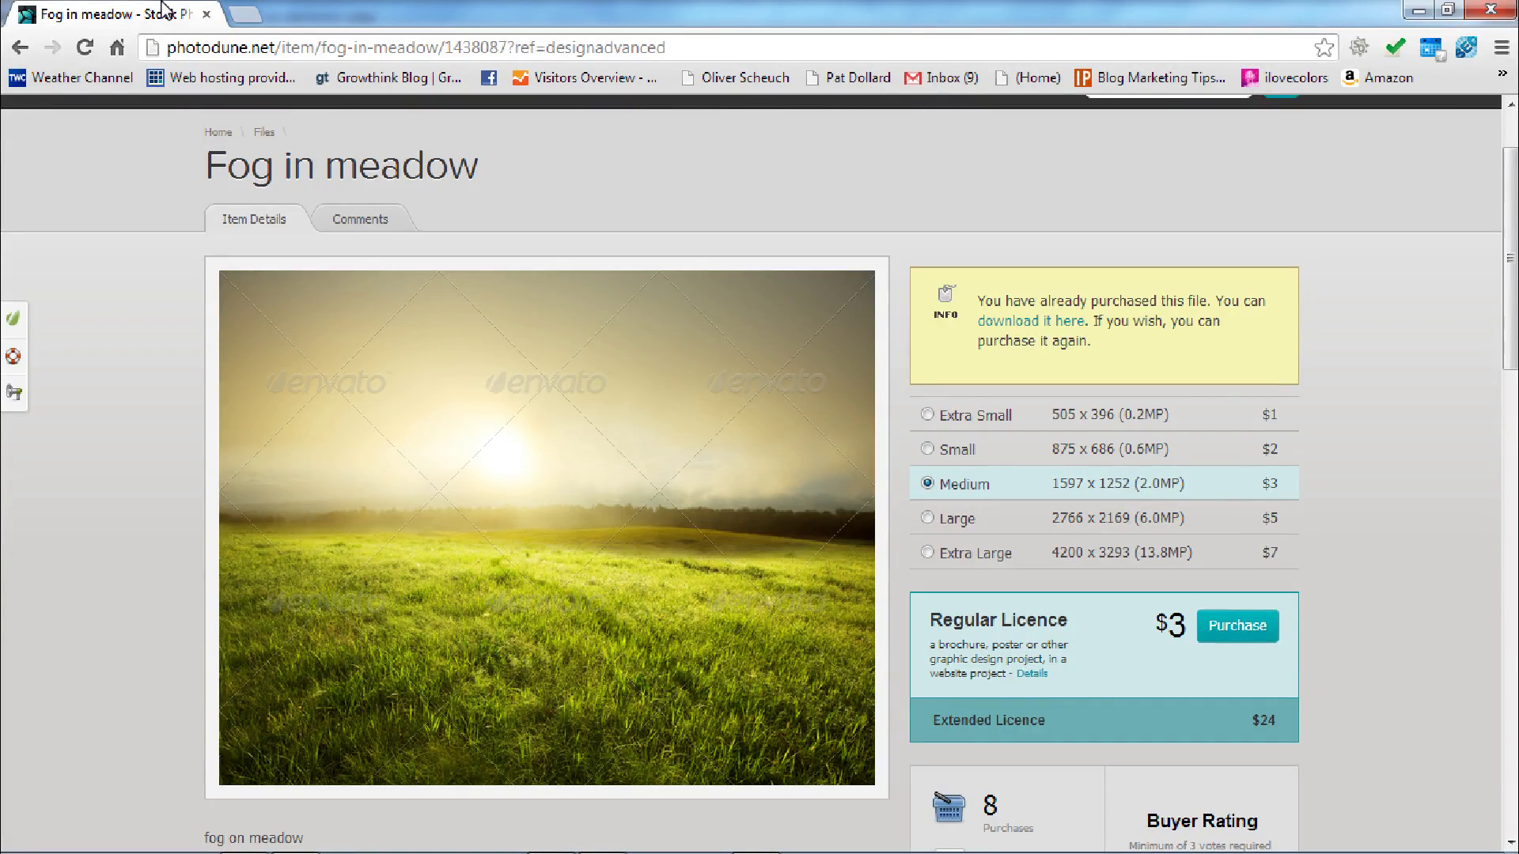
click(242, 16)
text(church)
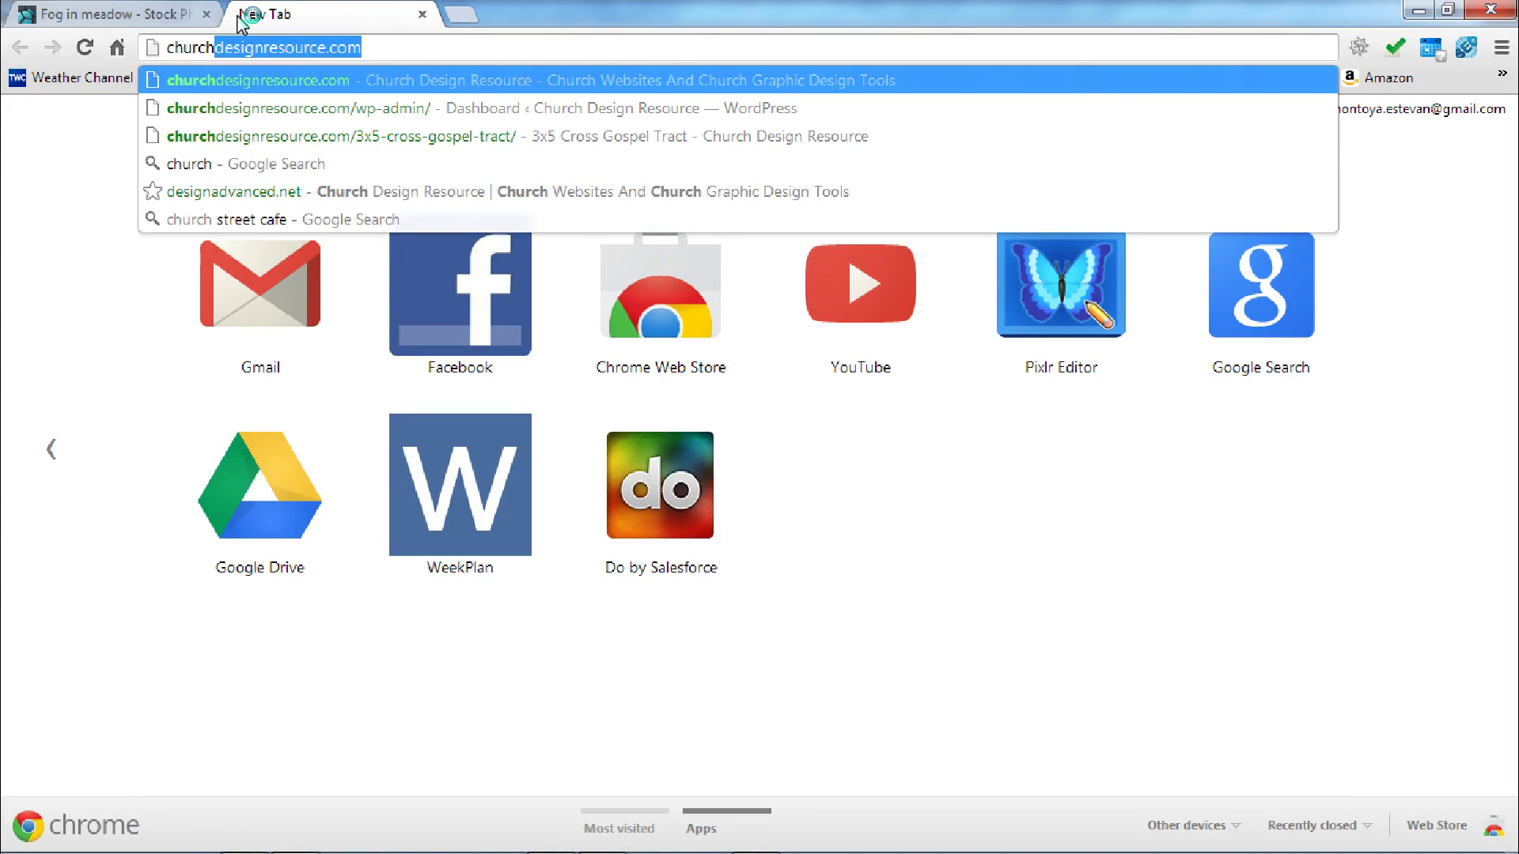
key(Return)
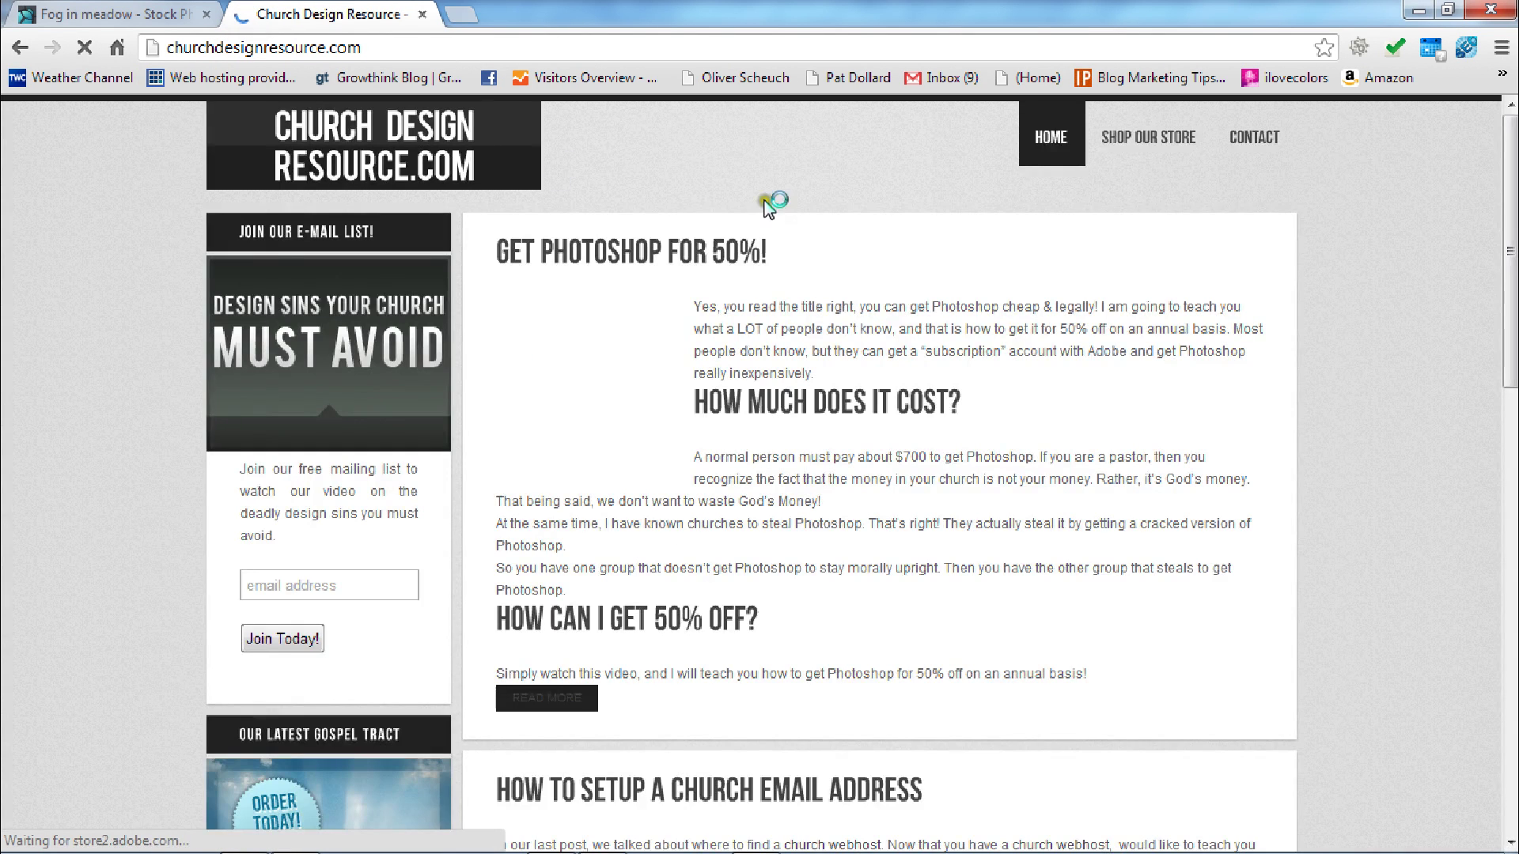
mouse_move(1136, 149)
click(1168, 259)
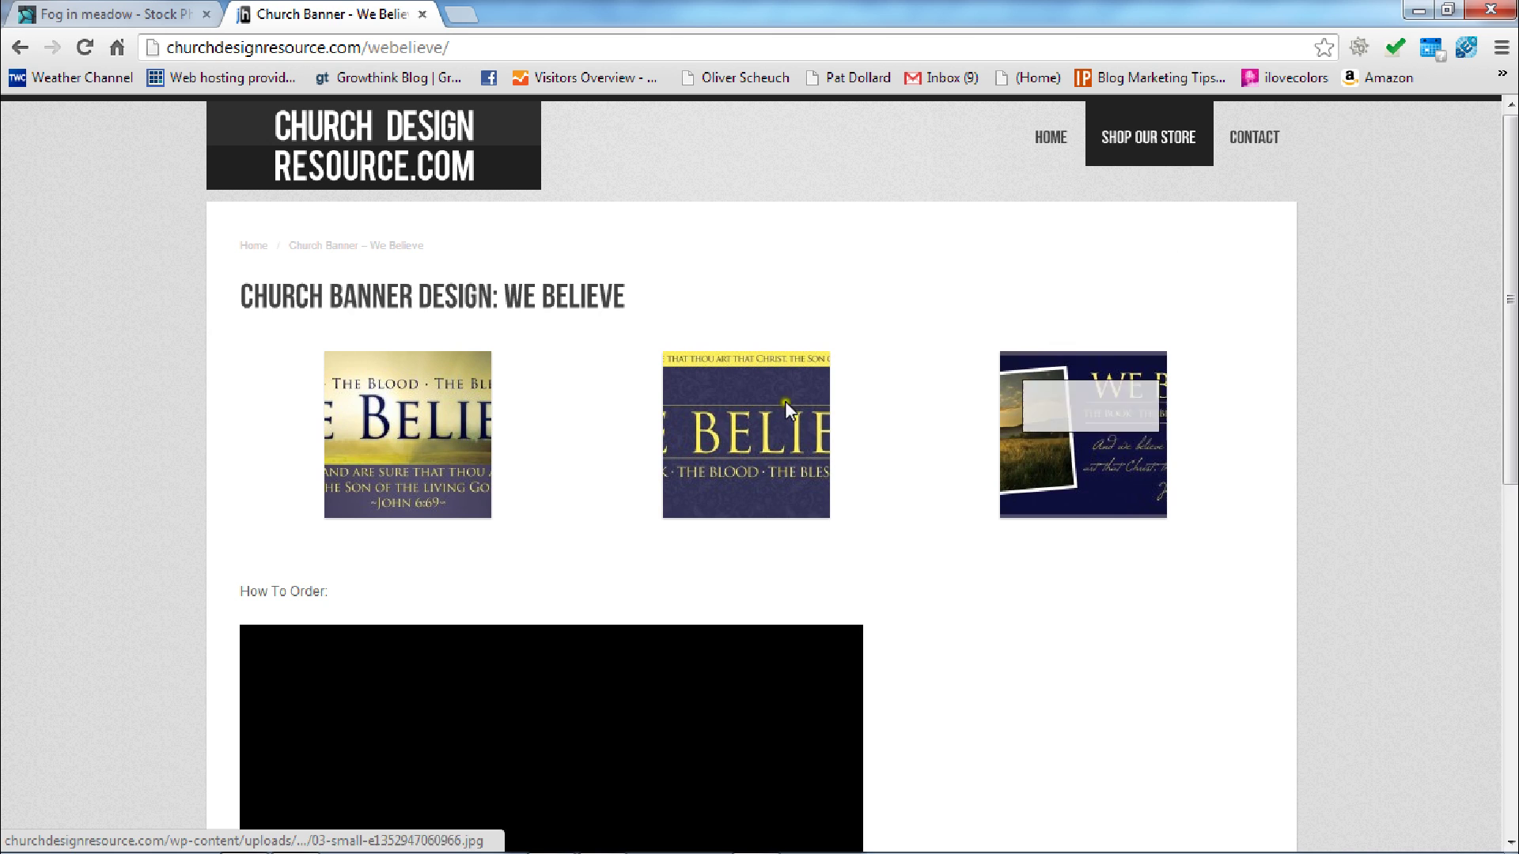
View the three We Believe banner designs one after another in the enlarged image gallery and close it.
click(391, 434)
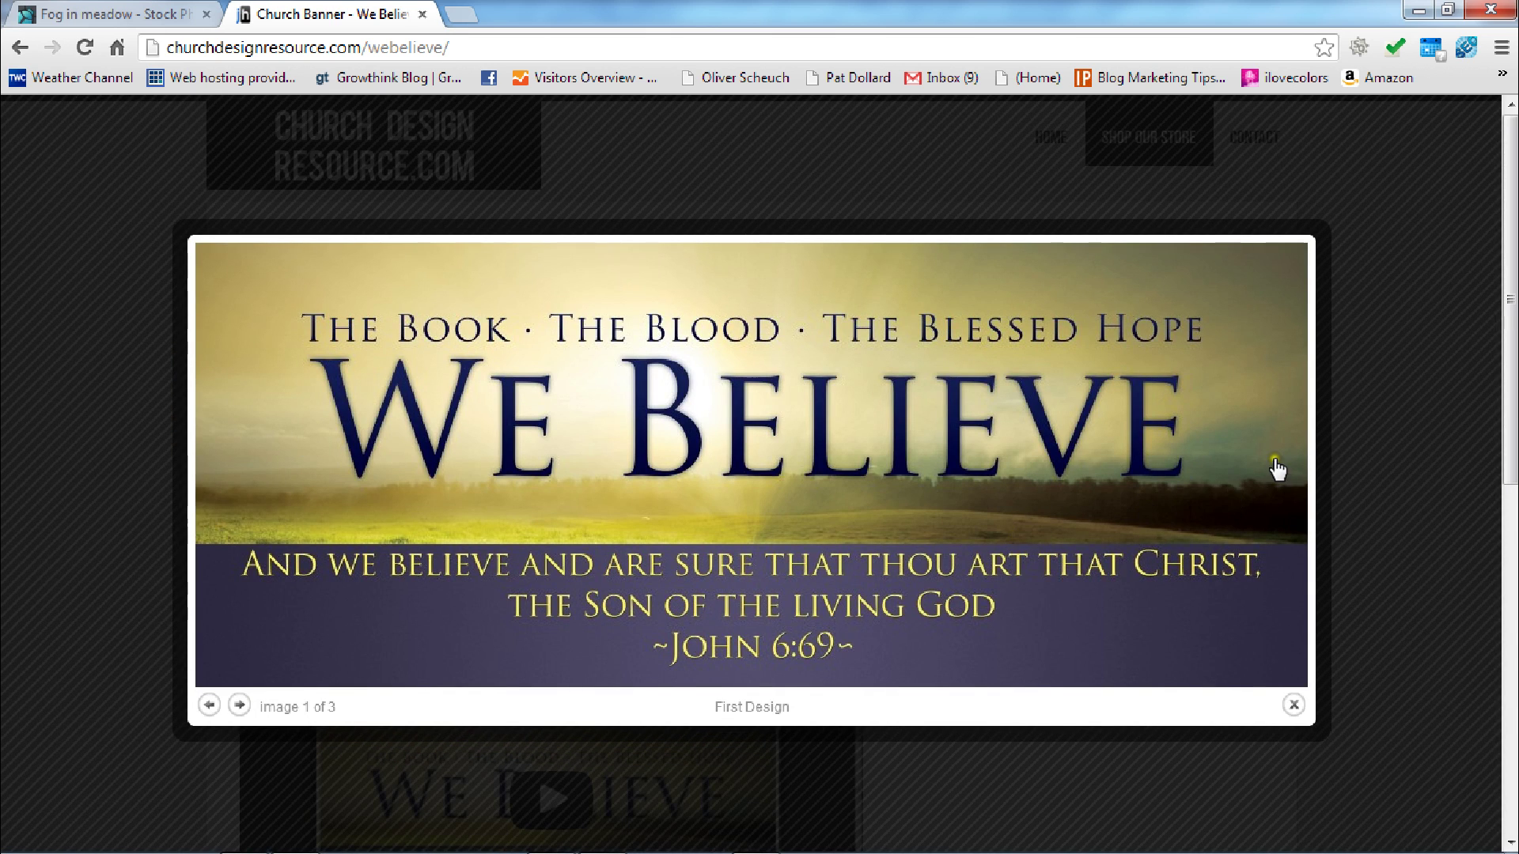
click(239, 703)
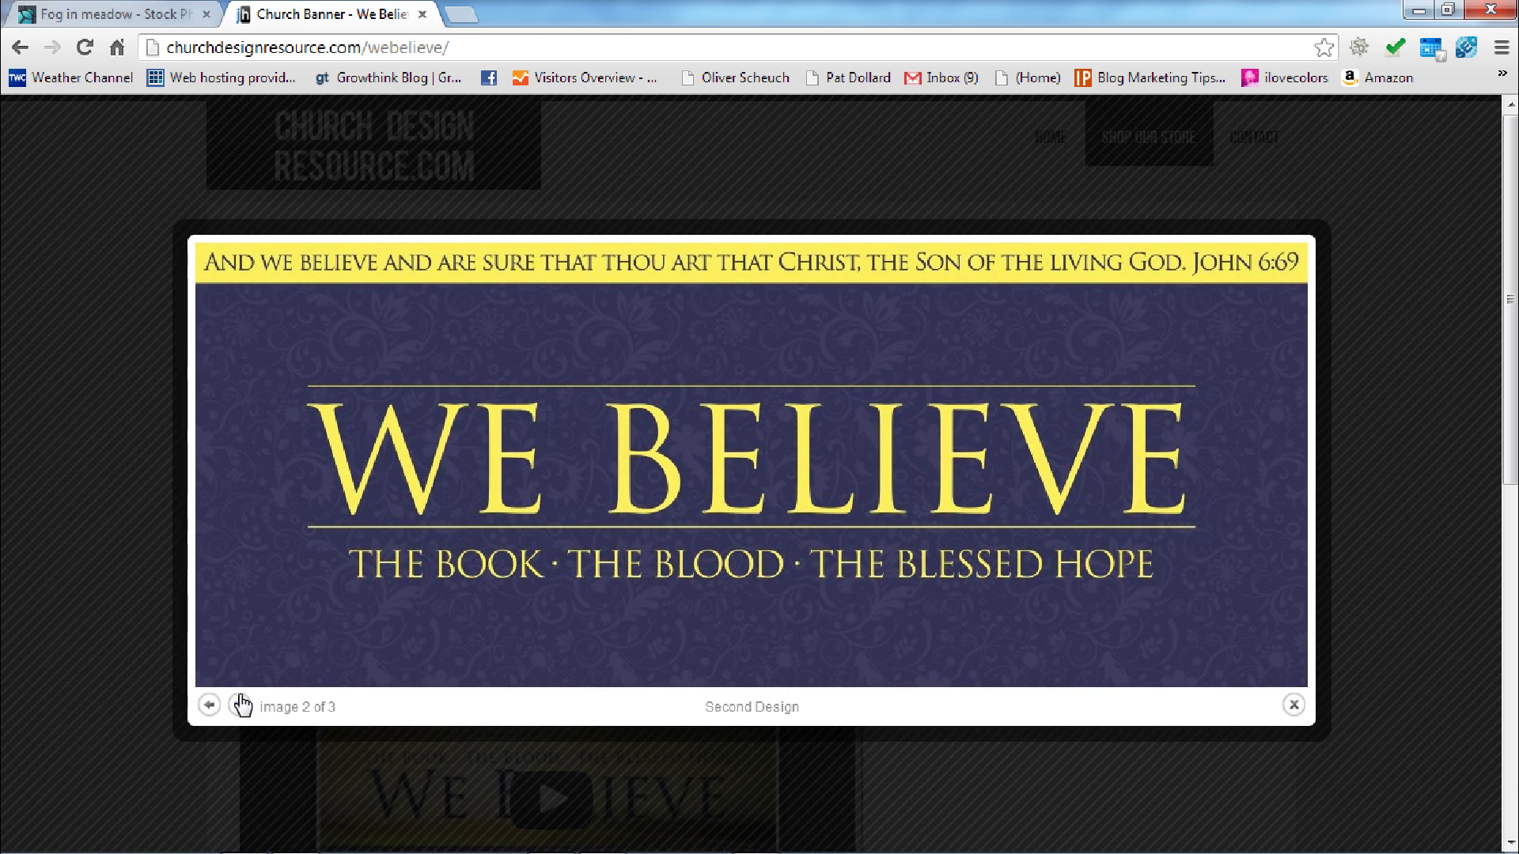
click(241, 703)
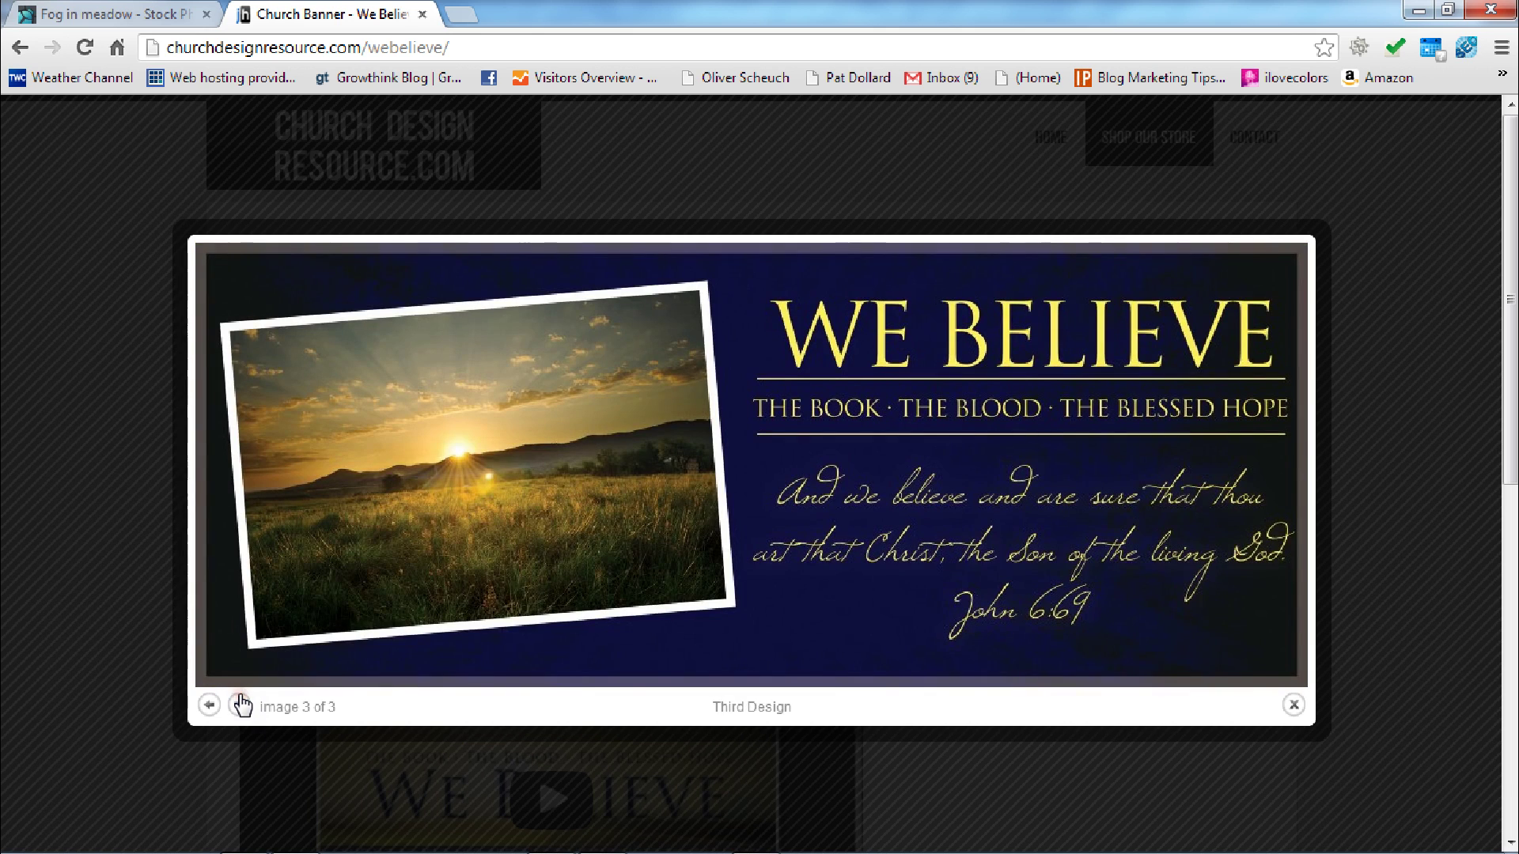
click(148, 703)
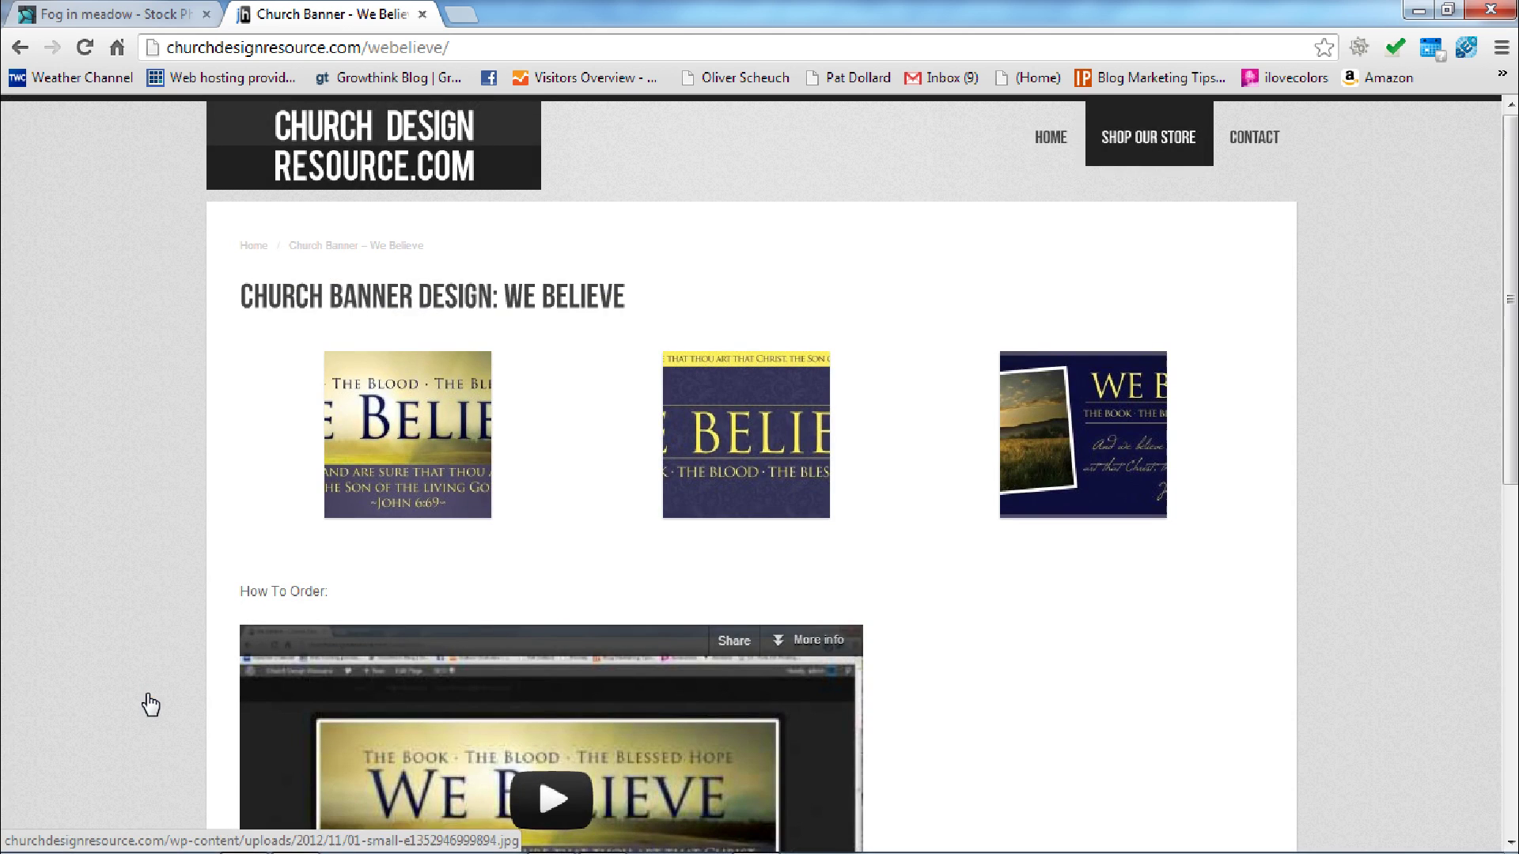